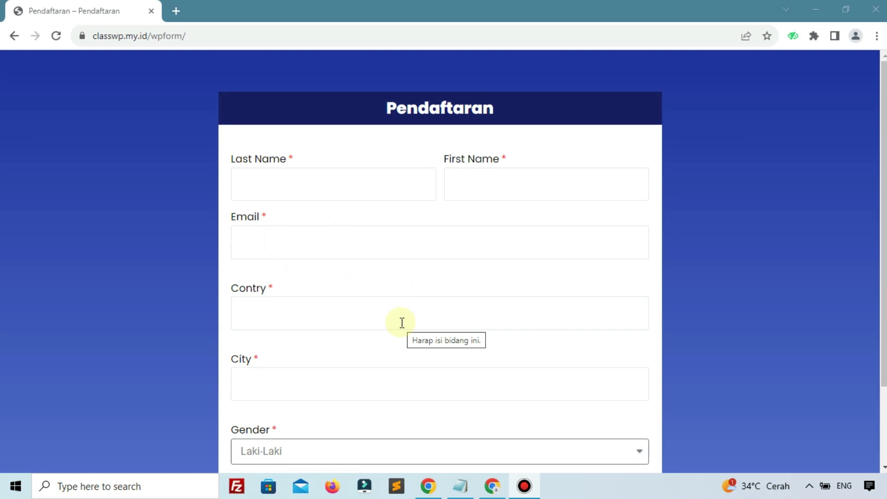
Step: Read through the 150.pdf registration attachment in Gmail, then refocus the registration form page
scroll(374, 231, "down", 3)
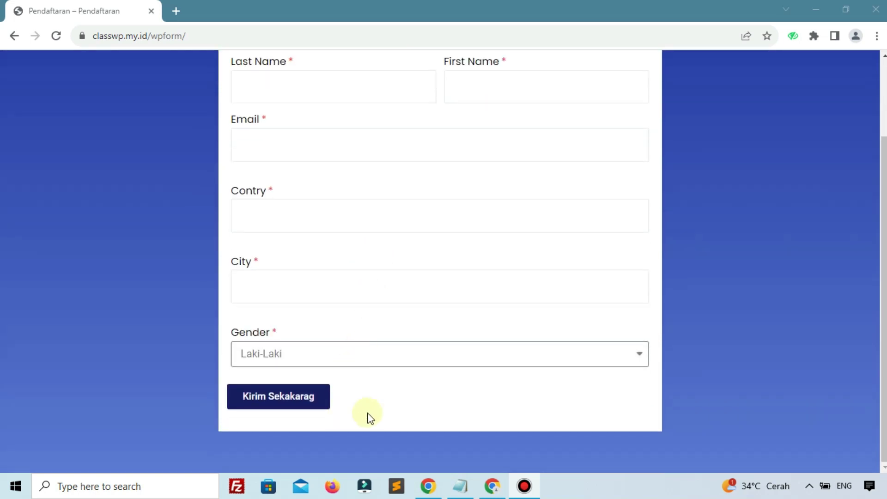
scroll(370, 416, "up", 3)
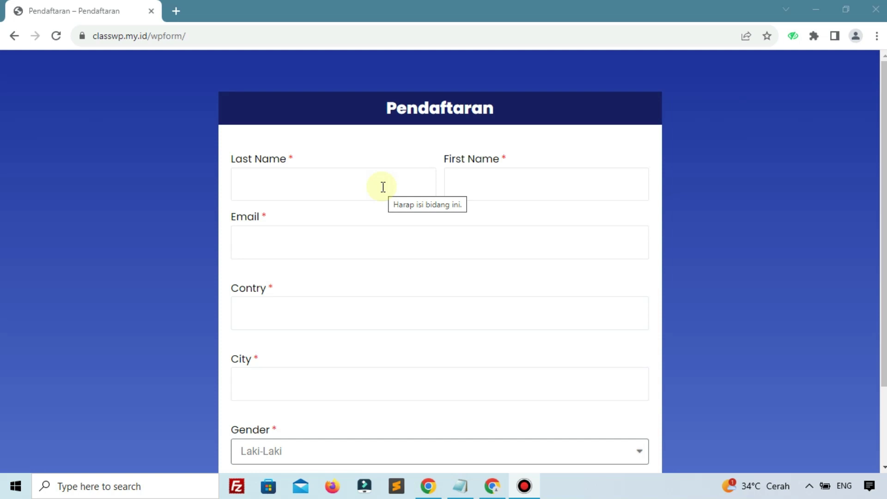
scroll(383, 187, "down", 2)
scroll(383, 186, "up", 2)
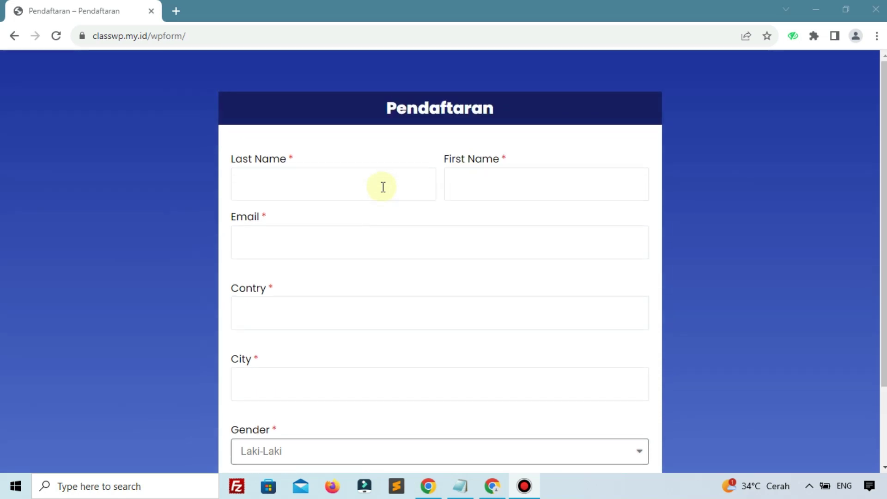
left_click(383, 187)
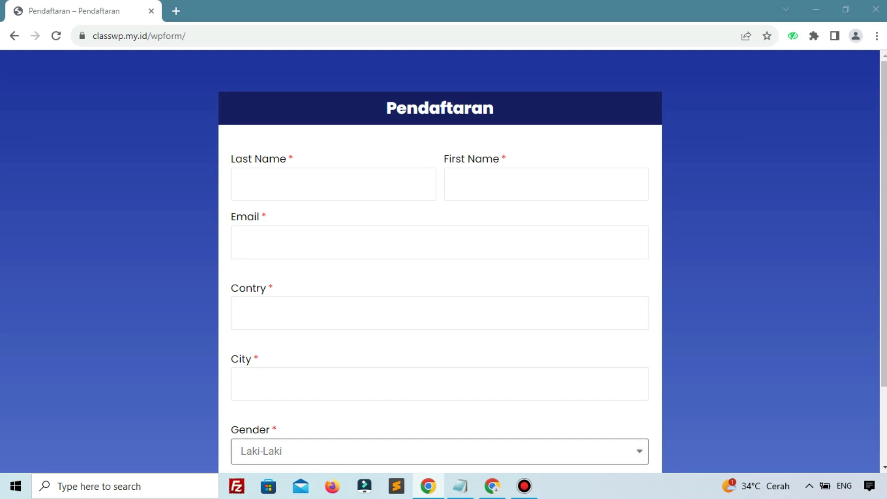
Step: Return to the Pendaftaran form window and have hostingan.id open in a new tab
key("alt+Tab")
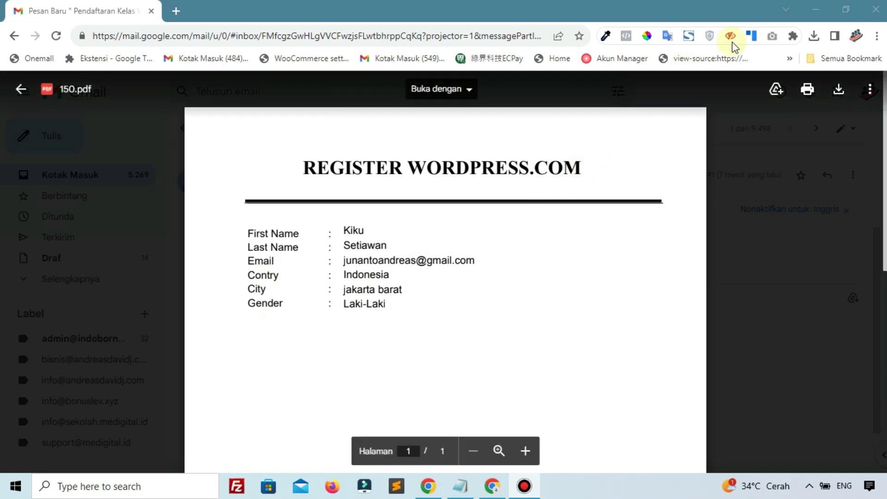
left_click(790, 14)
left_click(816, 9)
scroll(331, 297, "down", 1)
scroll(332, 297, "up", 1)
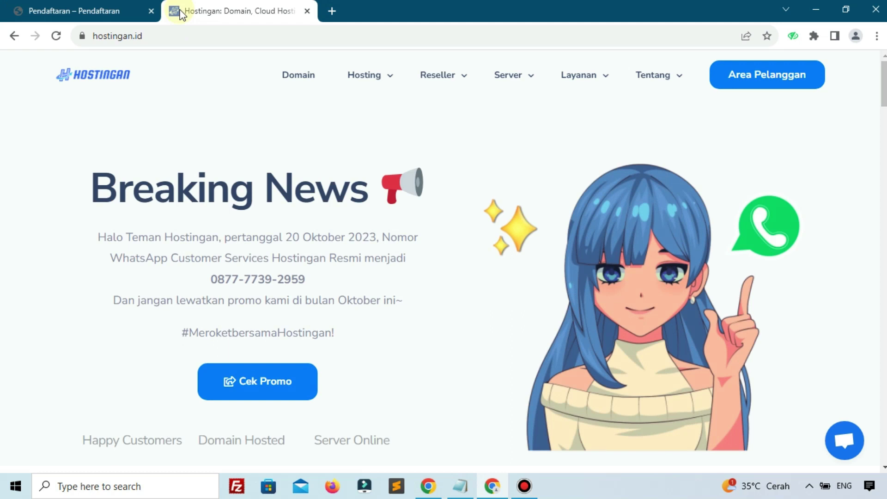
Step: Order the Medium plan from Hosting > Cloud Hosting's pricing cards with PESAN
mouse_move(378, 75)
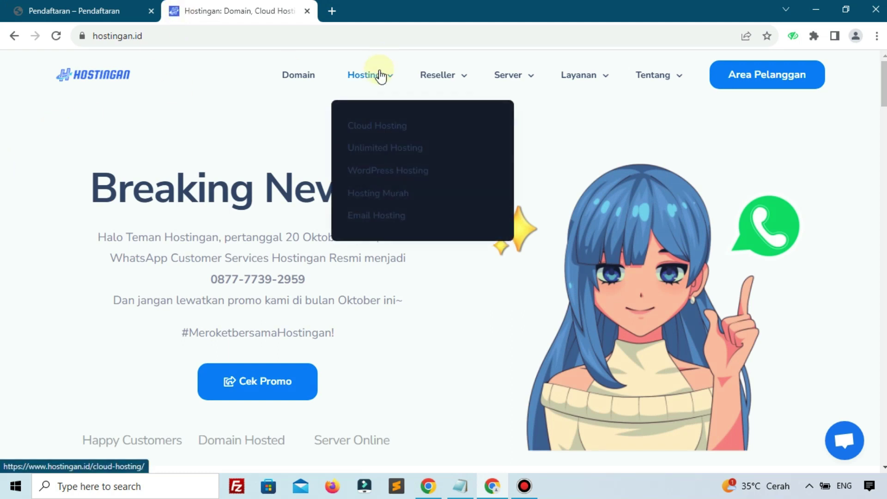
left_click(366, 128)
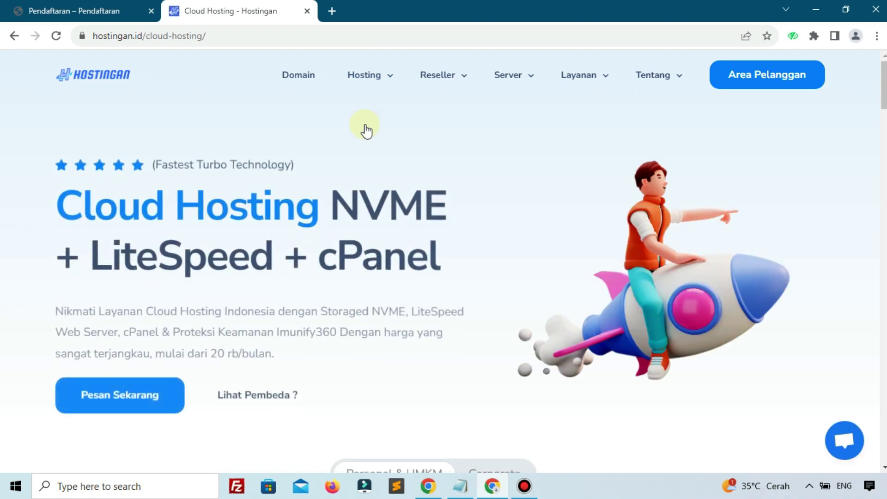
scroll(367, 129, "down", 7)
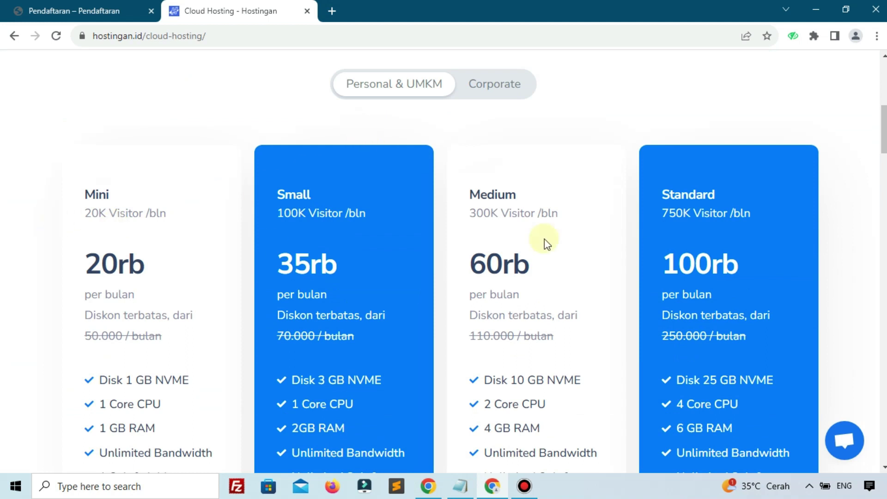
scroll(544, 241, "down", 3)
scroll(484, 152, "down", 4)
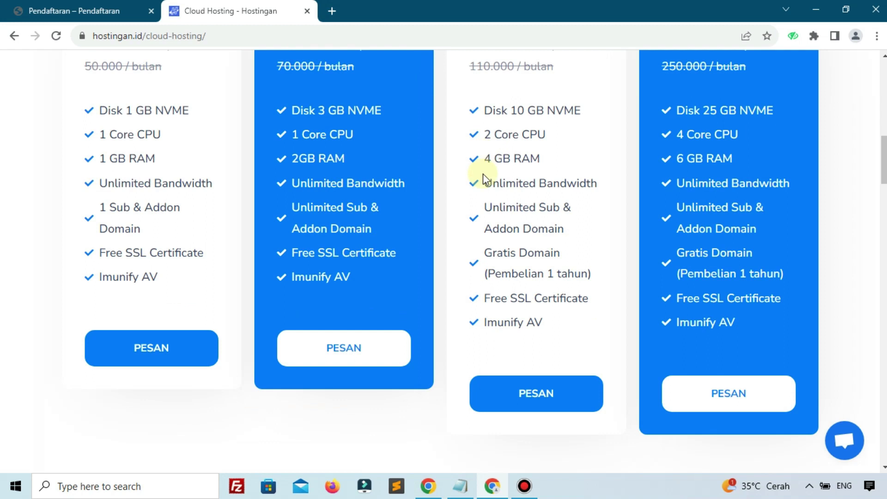
left_click(517, 340)
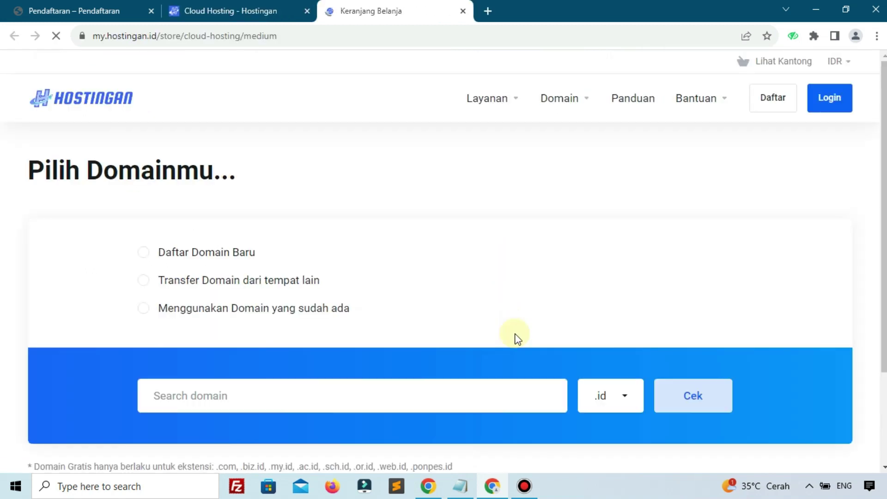
Step: Check whether the domain belajarwppemula.com is available
scroll(383, 273, "down", 2)
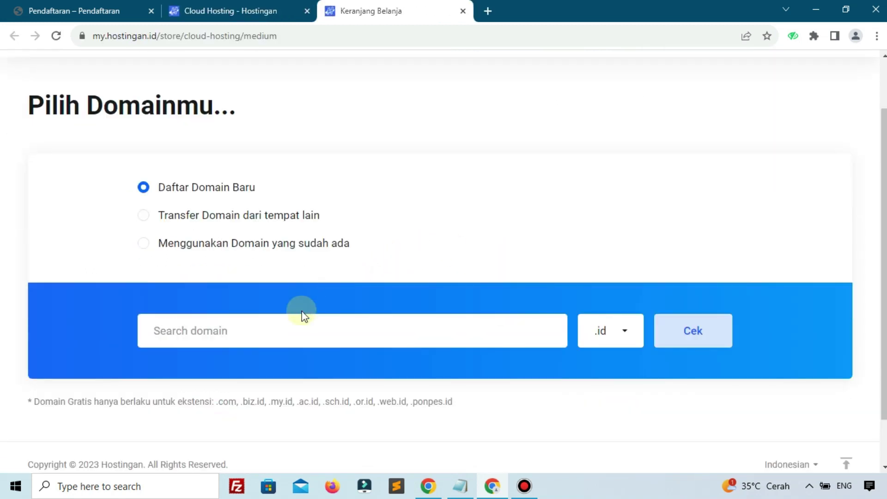
left_click(277, 321)
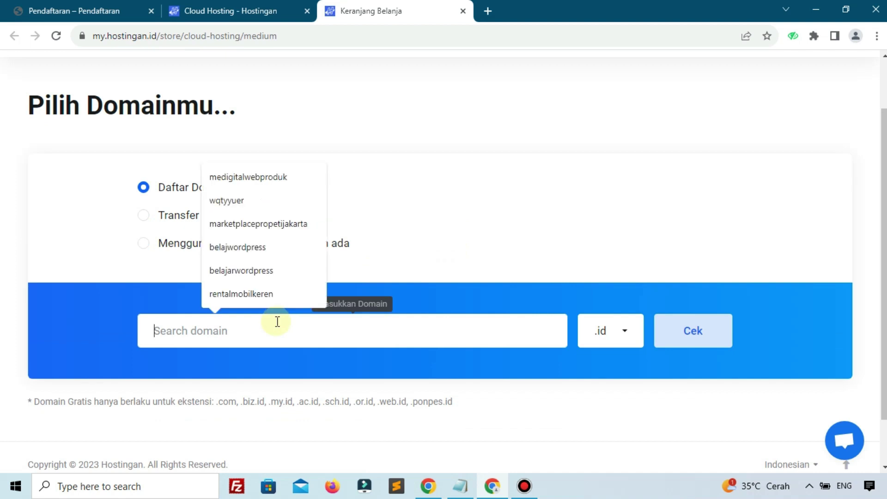
type("bel")
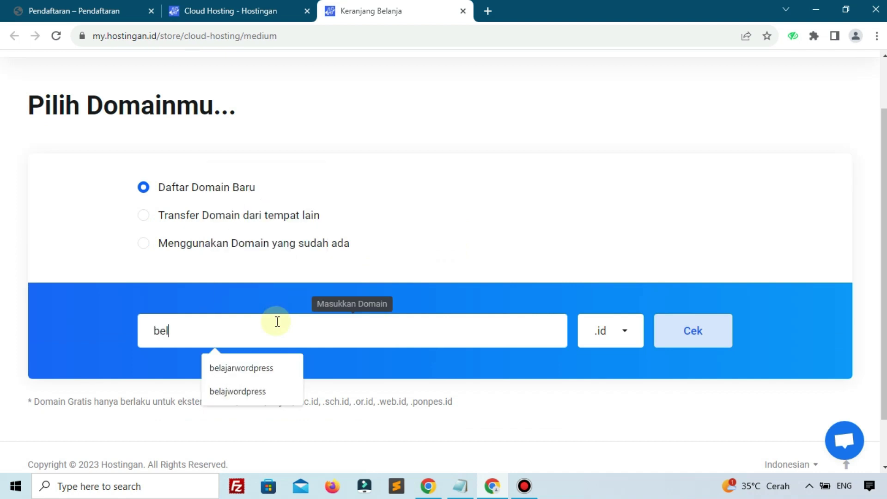
type("ajarwppemula")
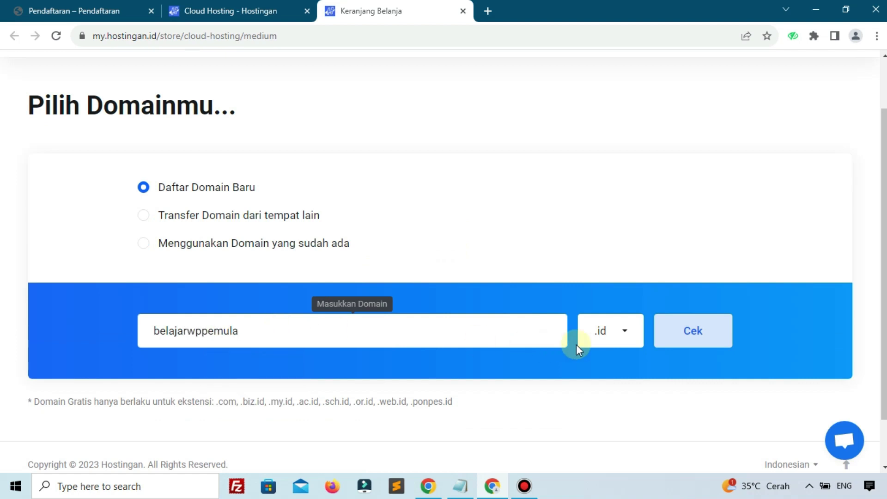
left_click(601, 345)
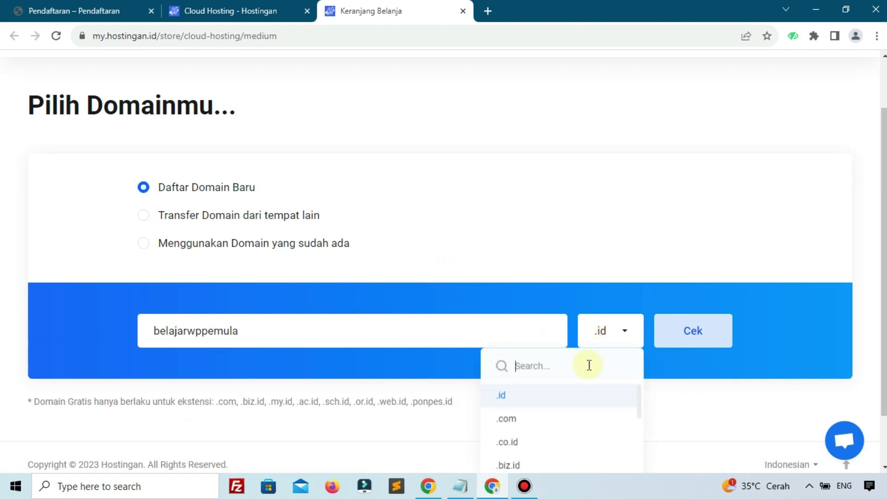
left_click(532, 433)
left_click(693, 319)
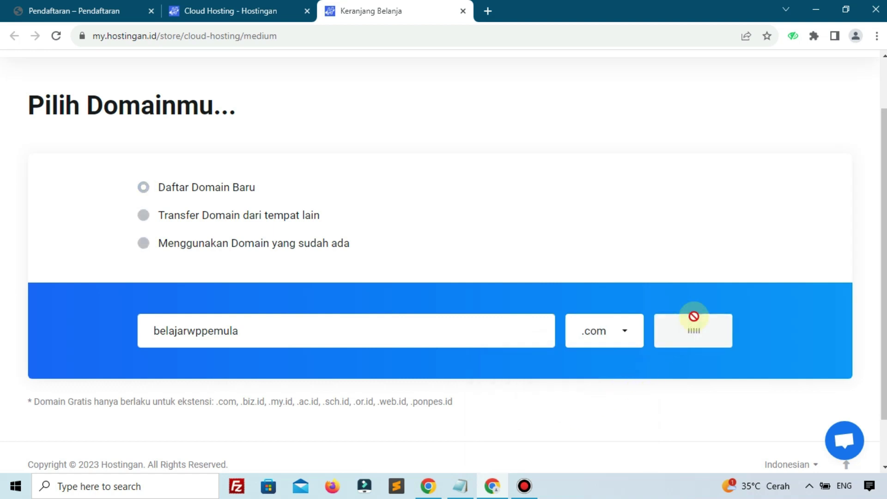
Step: Add belajarwppemula.com to the order and continue
scroll(730, 342, "down", 5)
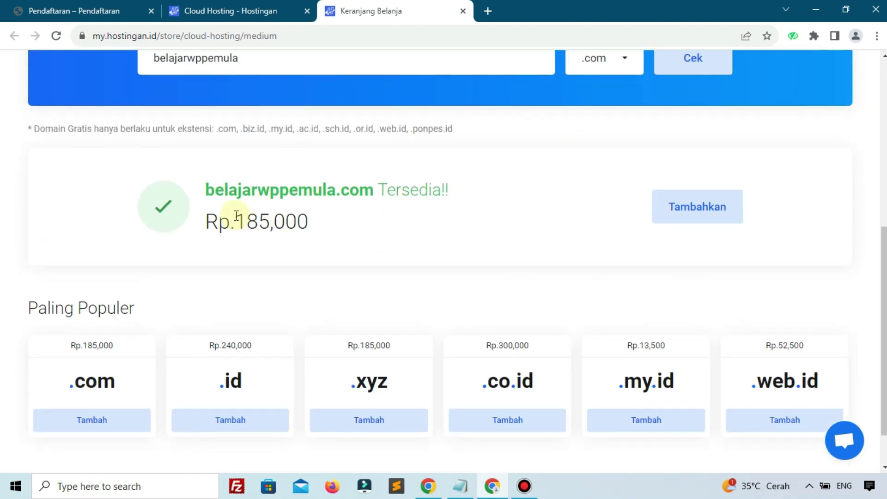
left_click(678, 220)
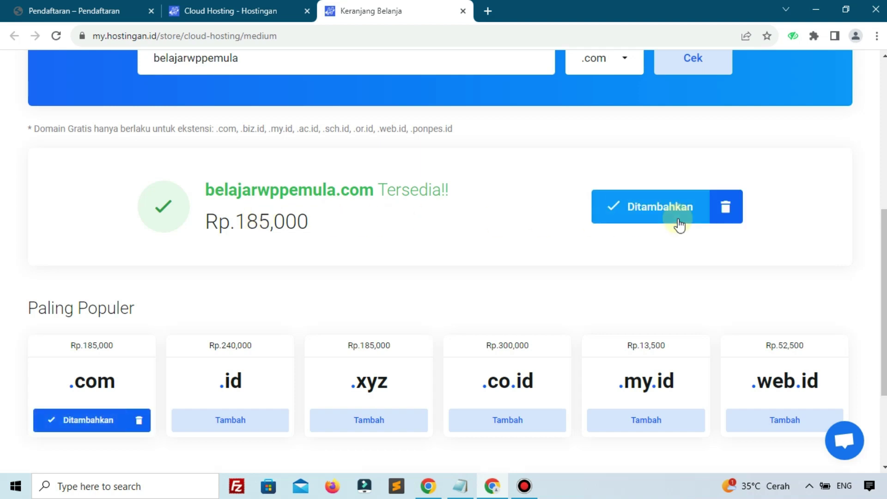
scroll(679, 229, "down", 3)
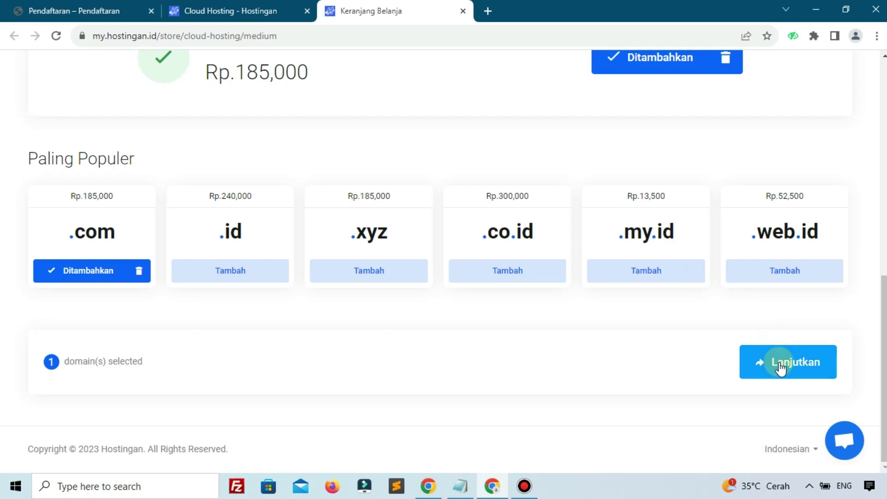
left_click(780, 365)
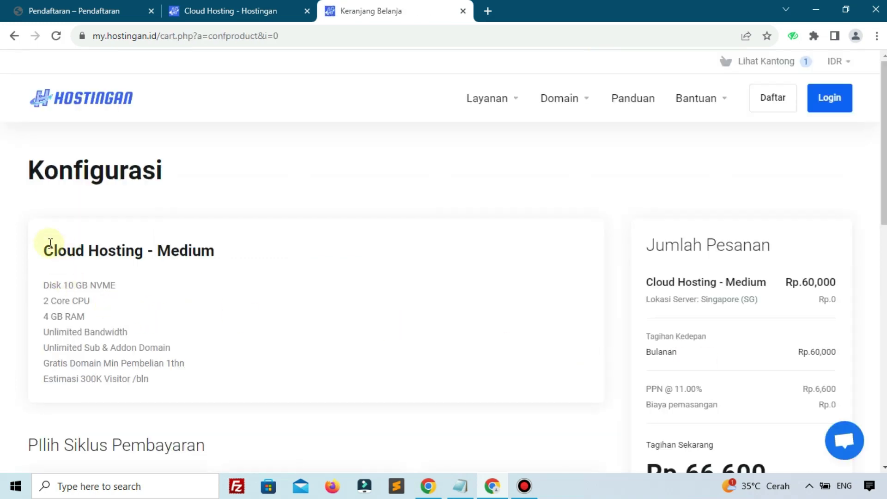
Step: Choose Tahunan yearly billing and Indonesia (ID) server location, then continue to the cart
left_click_drag(50, 243, 222, 307)
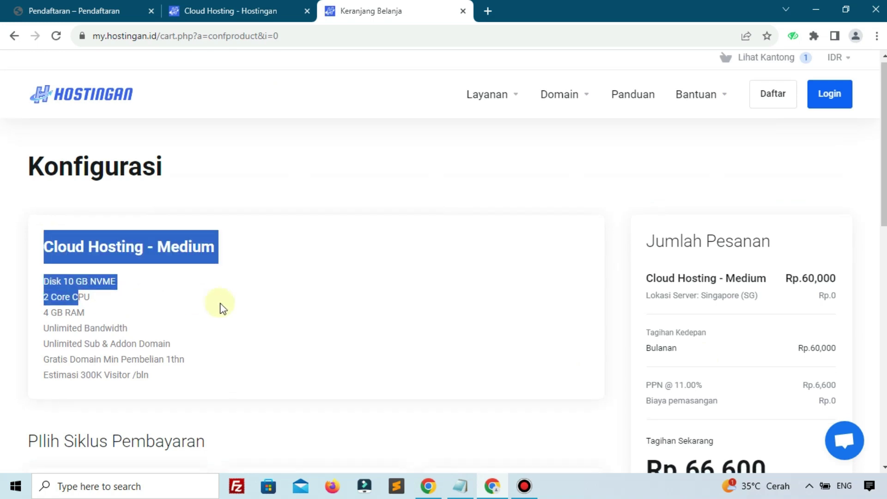
scroll(222, 307, "down", 5)
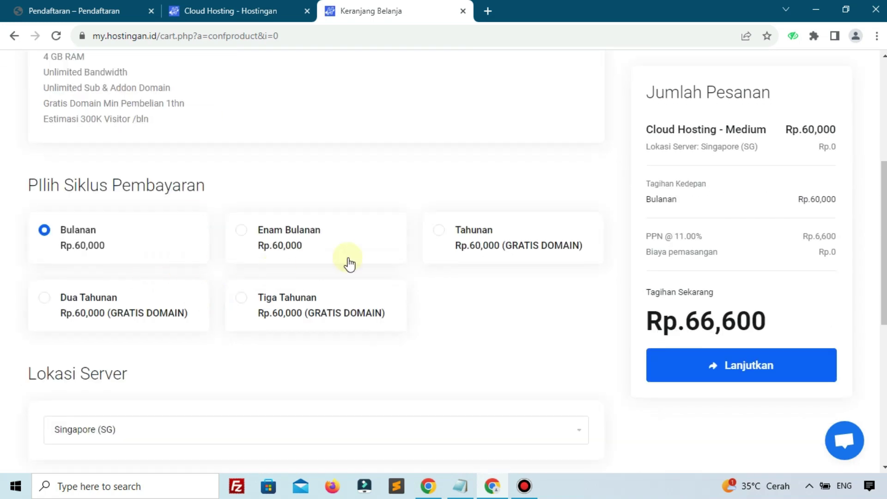
left_click(477, 249)
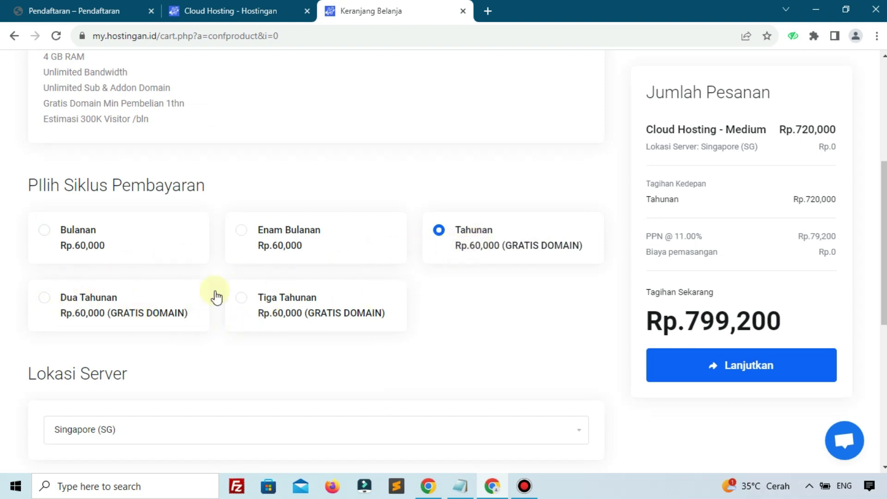
scroll(273, 302, "down", 3)
scroll(139, 307, "down", 3)
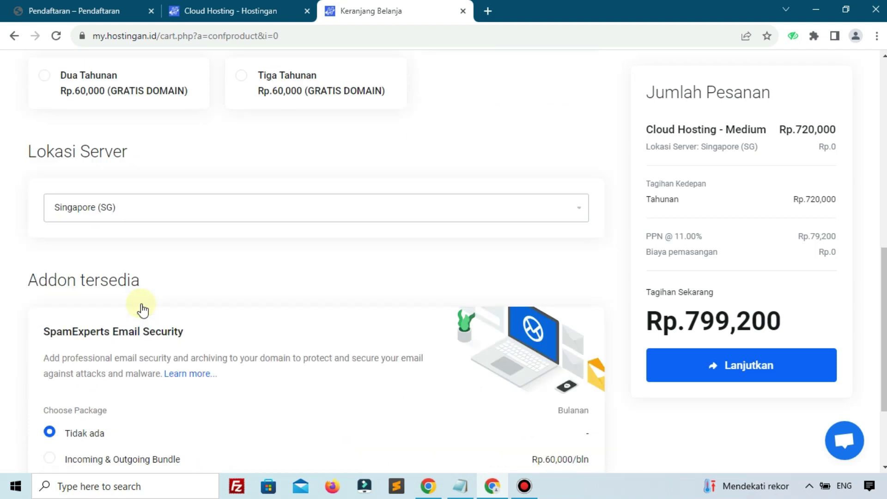
left_click(120, 176)
left_click(109, 200)
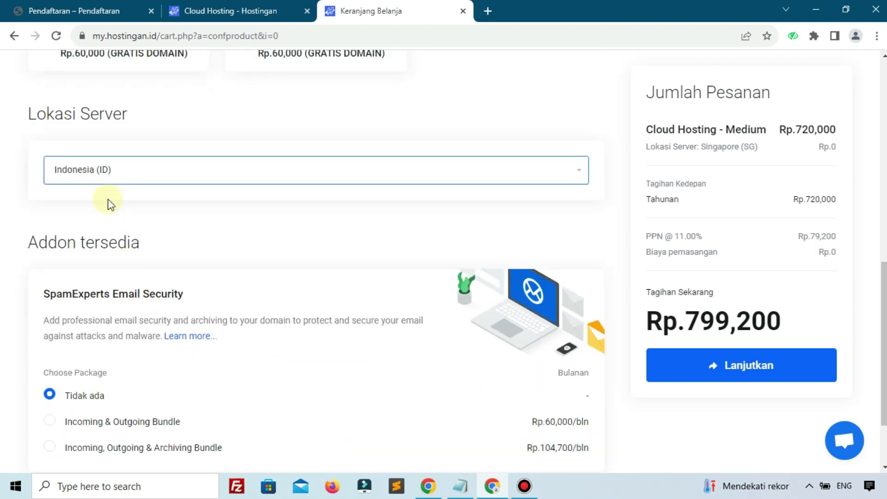
scroll(113, 229, "down", 2)
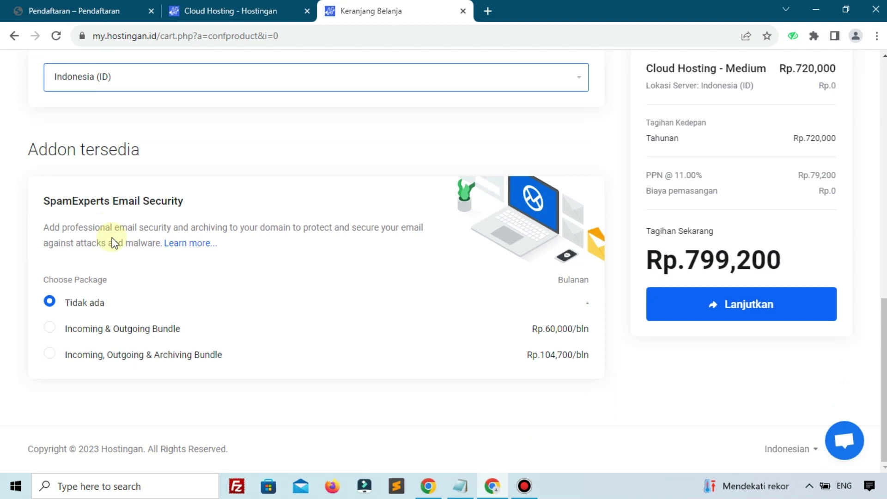
left_click(674, 306)
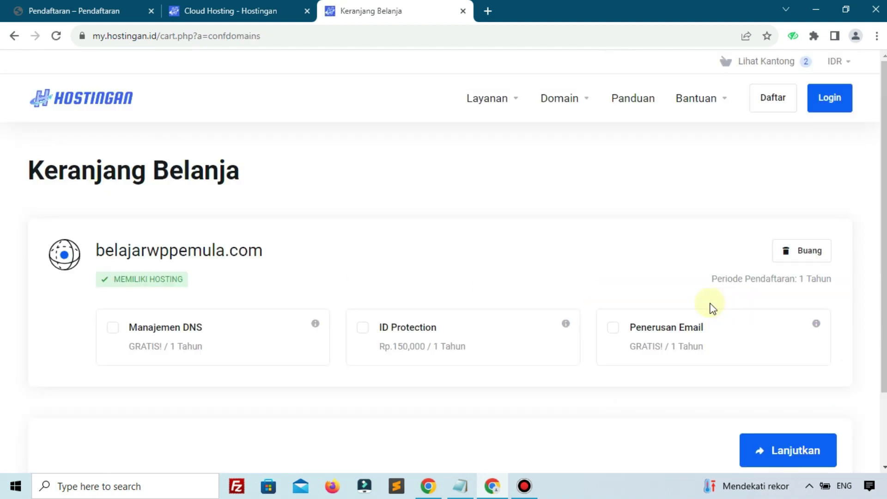
Step: Move past the cart and validate the promo code kelaswordpress
scroll(721, 323, "down", 2)
left_click(787, 375)
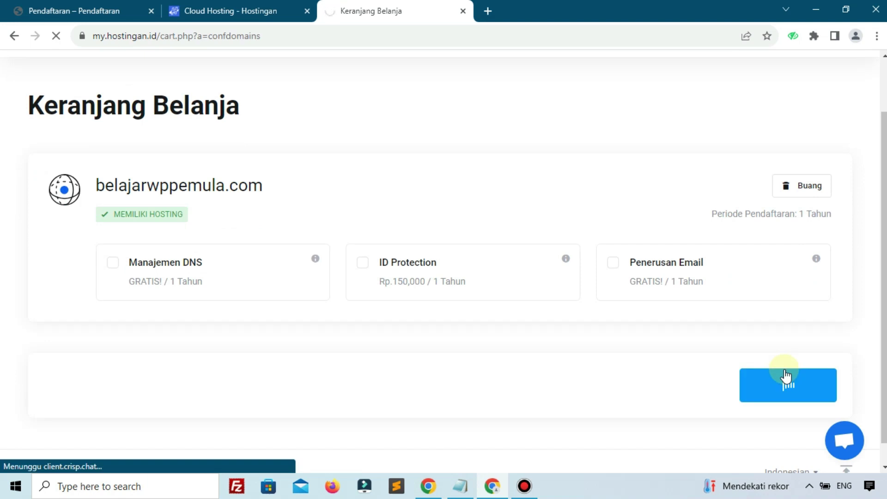
scroll(66, 390, "down", 4)
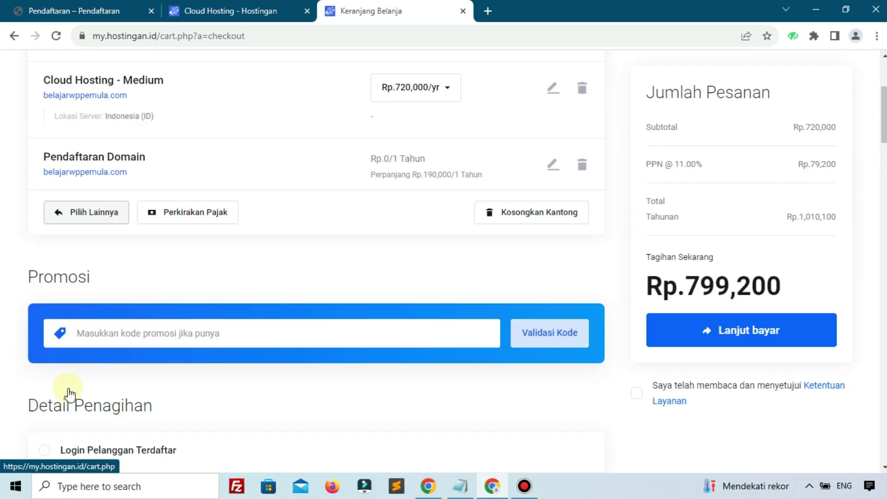
left_click(160, 334)
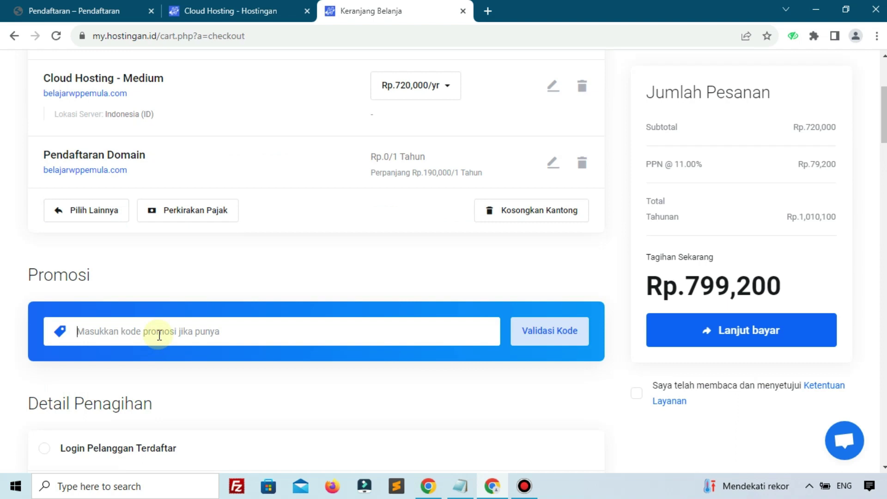
type("kelas")
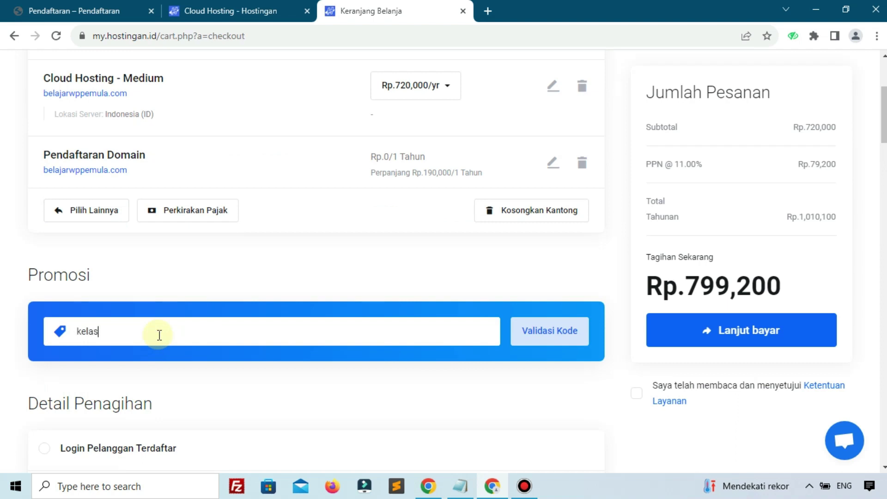
type("wordpress")
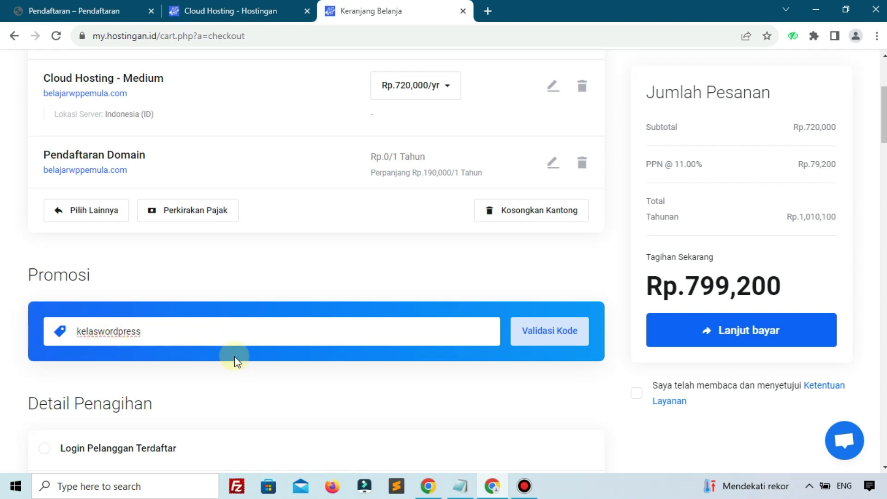
left_click(539, 335)
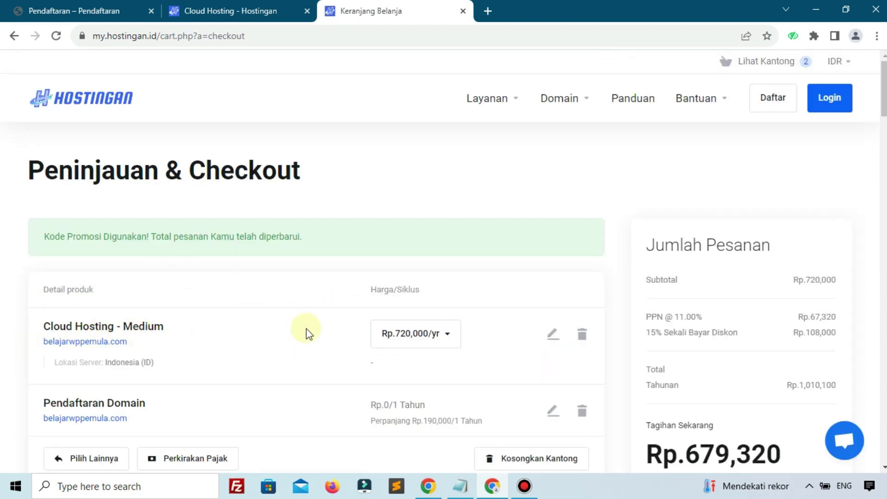
Step: Pick the 'Di Kota Manakah Anda Lahir ?' security question and Bank Mandiri virtual account payment
scroll(309, 333, "down", 5)
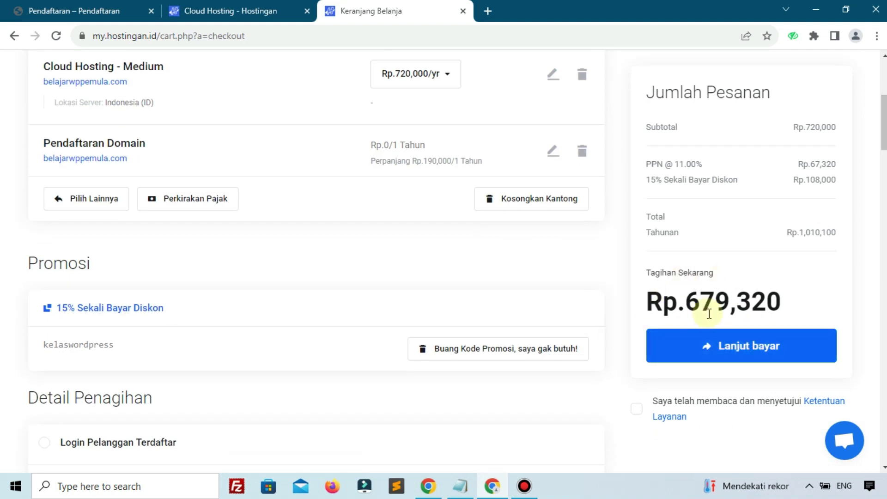
scroll(278, 364, "down", 5)
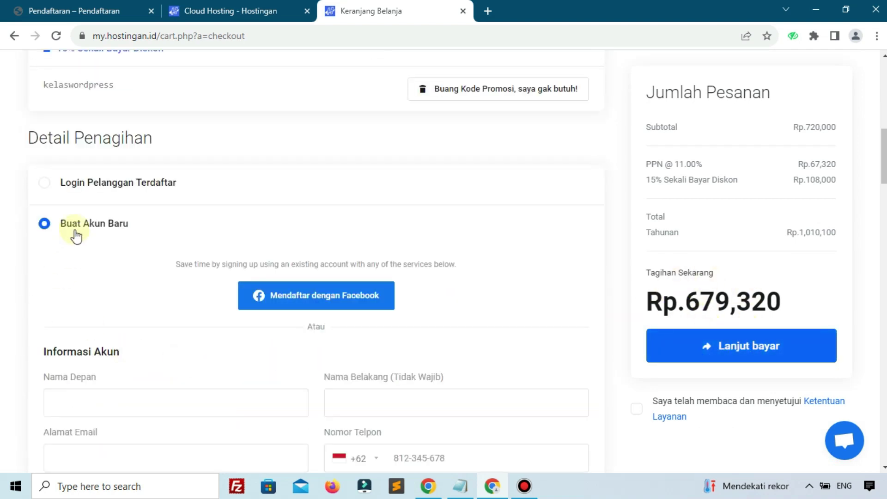
scroll(79, 296, "down", 1)
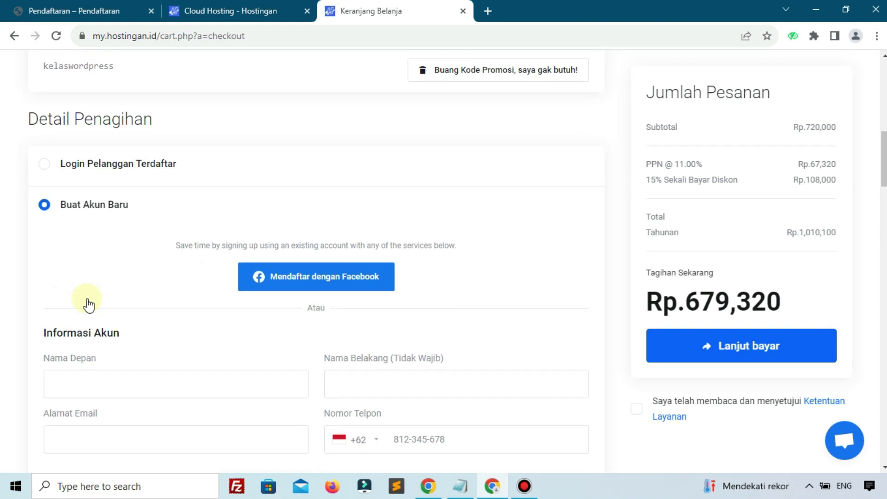
scroll(139, 301, "down", 3)
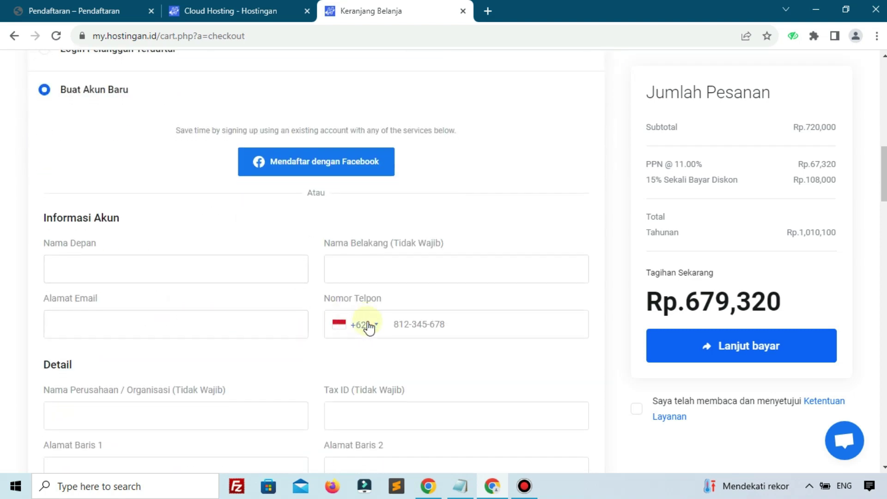
scroll(368, 328, "down", 11)
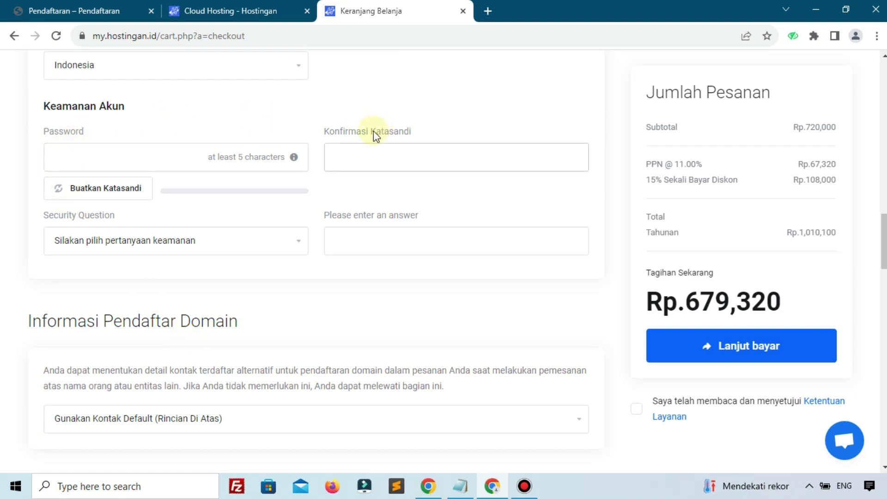
left_click(173, 244)
left_click(147, 285)
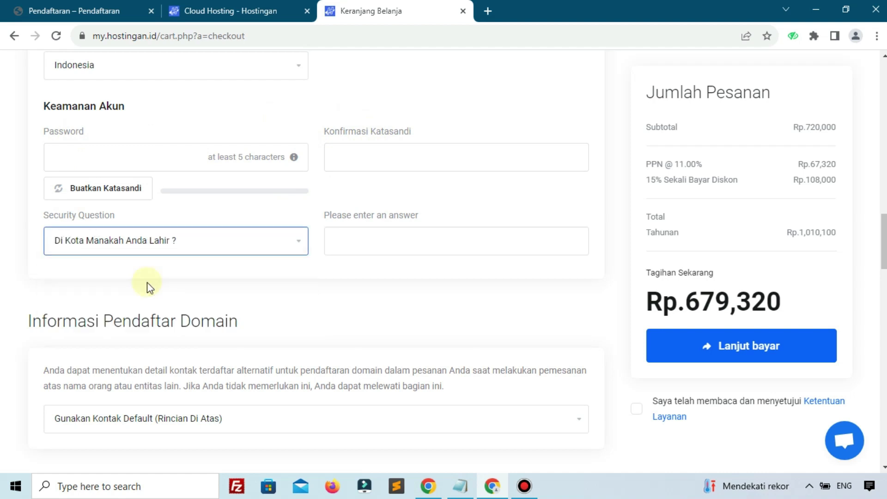
scroll(145, 287, "down", 8)
left_click(139, 284)
Step: Accept the terms of service and continue with Lanjut bayar
scroll(238, 292, "down", 3)
scroll(193, 328, "up", 9)
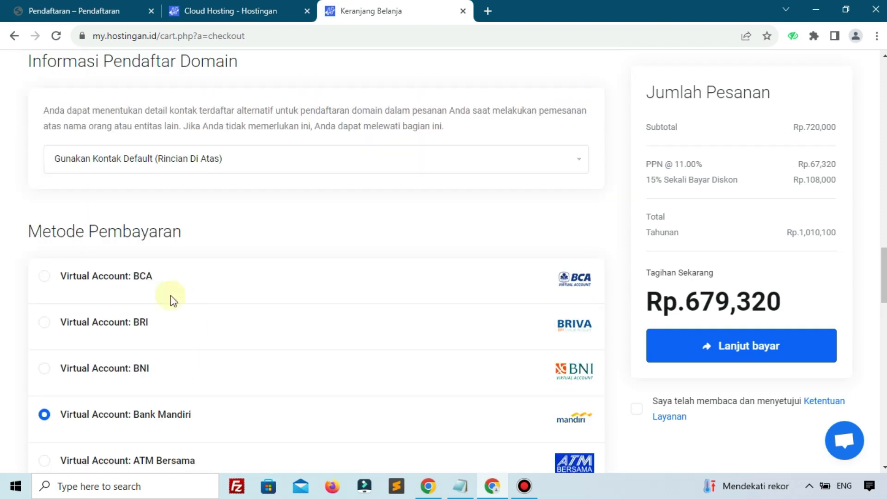
scroll(146, 331, "down", 6)
scroll(147, 331, "down", 10)
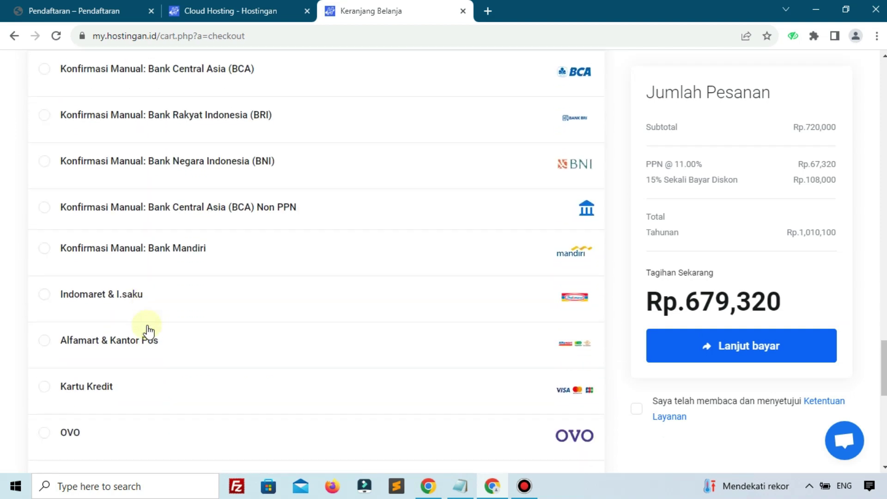
scroll(152, 333, "down", 3)
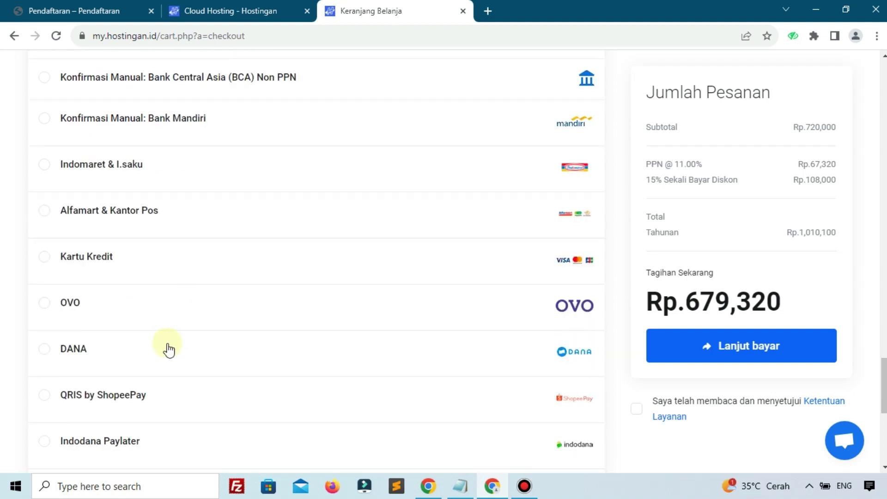
scroll(157, 370, "down", 4)
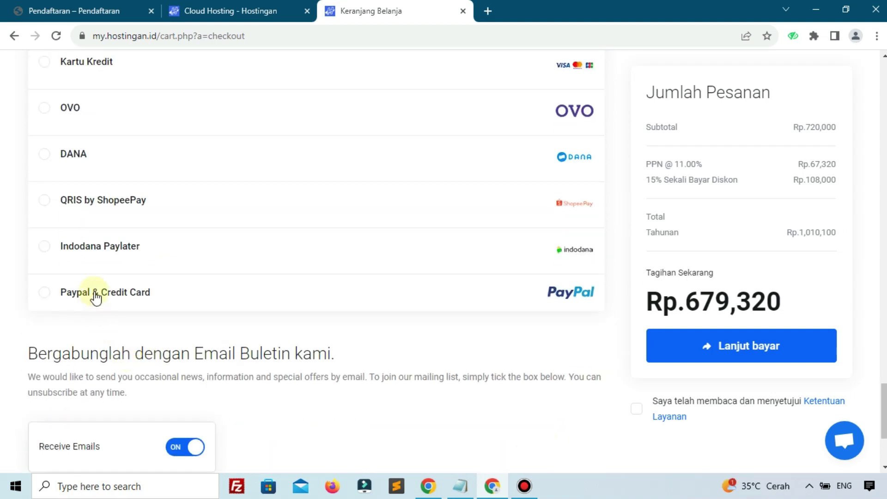
scroll(610, 352, "down", 4)
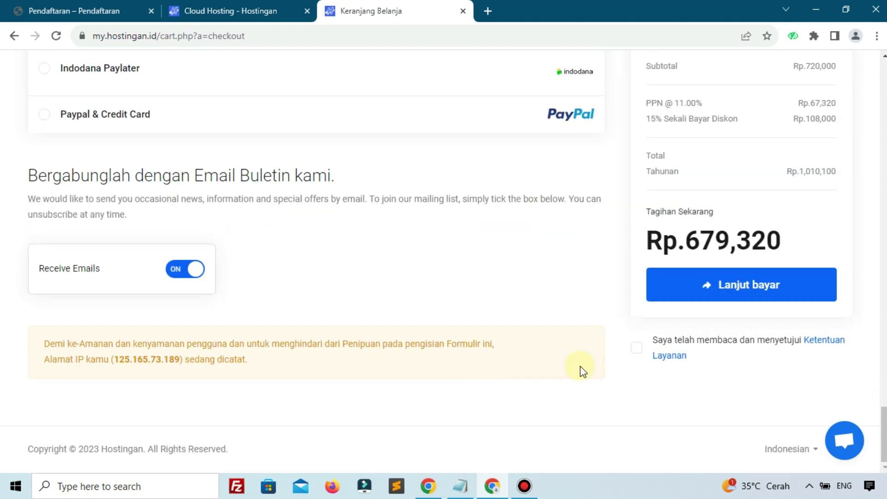
left_click(636, 348)
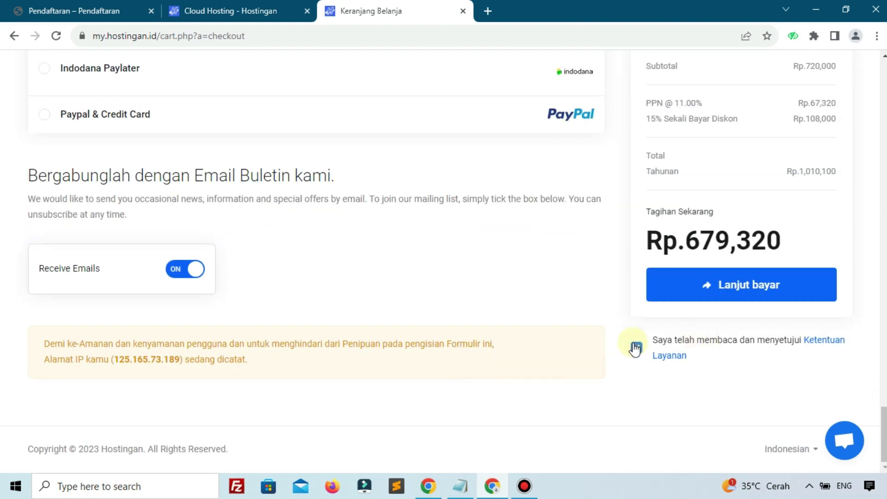
left_click(701, 289)
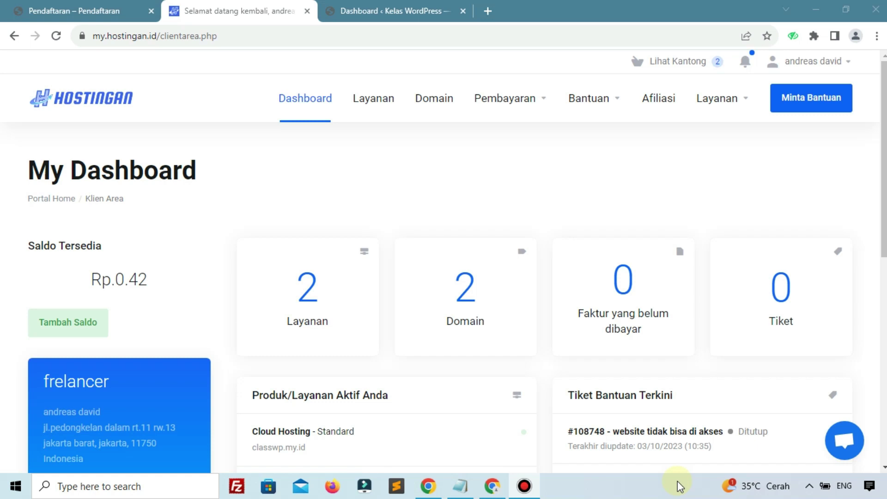
Step: Show the 'Dashboard ‹ Kelas WordPress' tab and move it into second position
left_click(393, 12)
left_click_drag(392, 12, 295, 6)
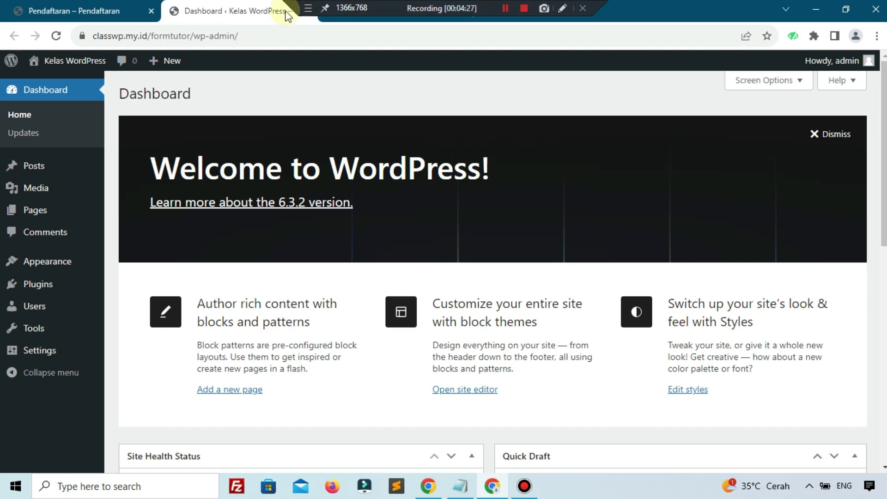
Step: Glance at the Pendaftaran form, then go to the WordPress admin's installed themes
left_click(83, 9)
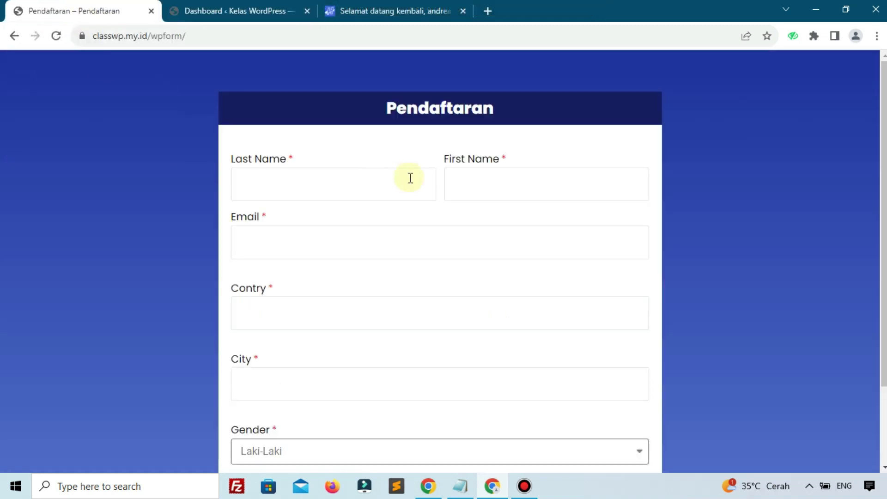
scroll(390, 254, "down", 2)
scroll(391, 253, "up", 2)
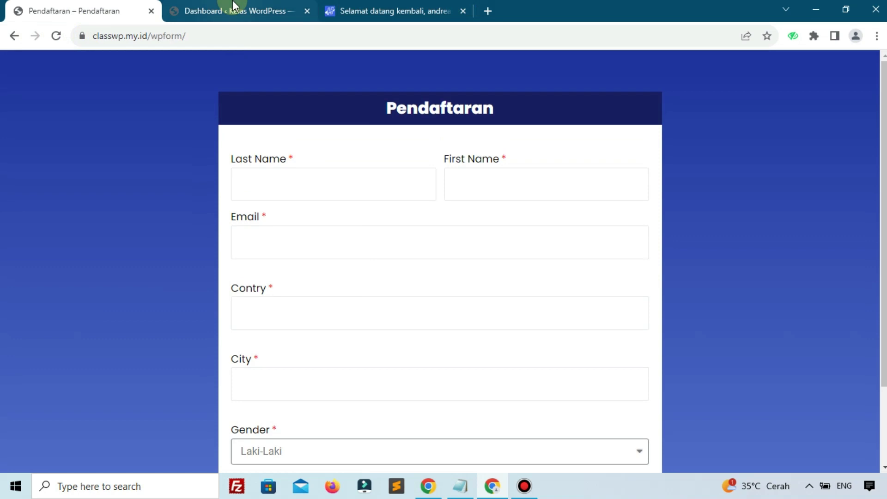
left_click(232, 10)
mouse_move(51, 263)
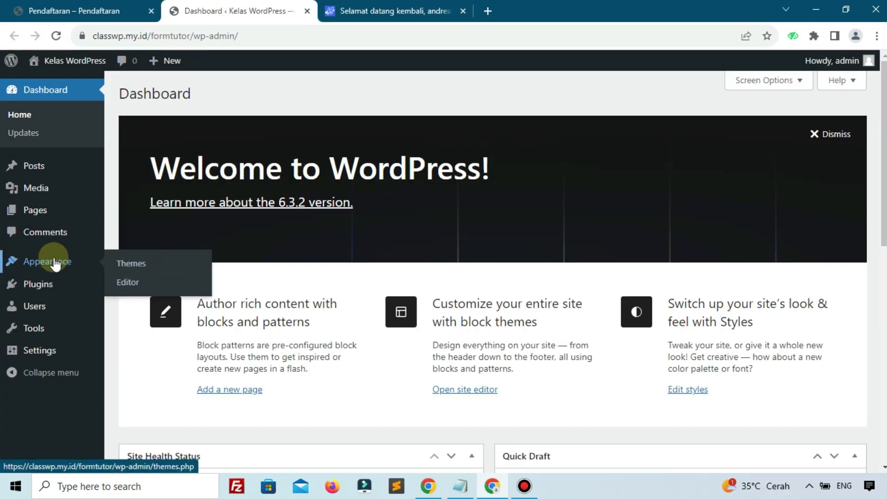
left_click(131, 270)
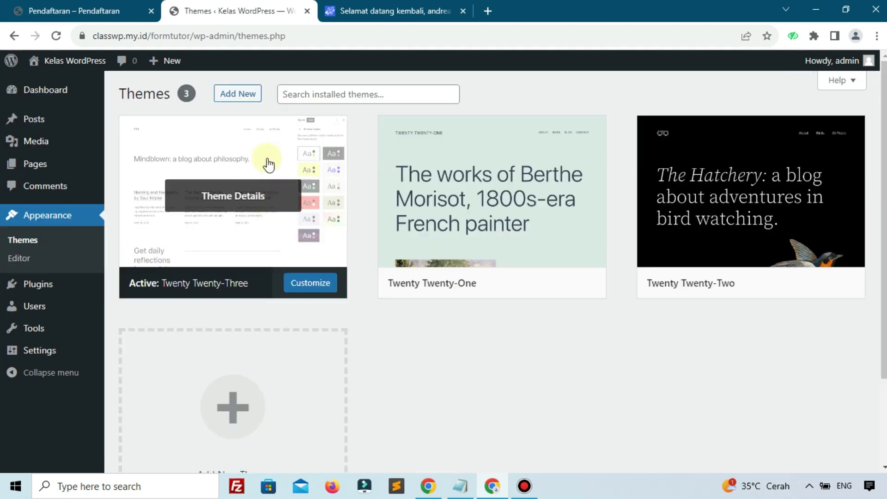
Step: Set Site Language to Bahasa Indonesia in General Settings and save
mouse_move(16, 352)
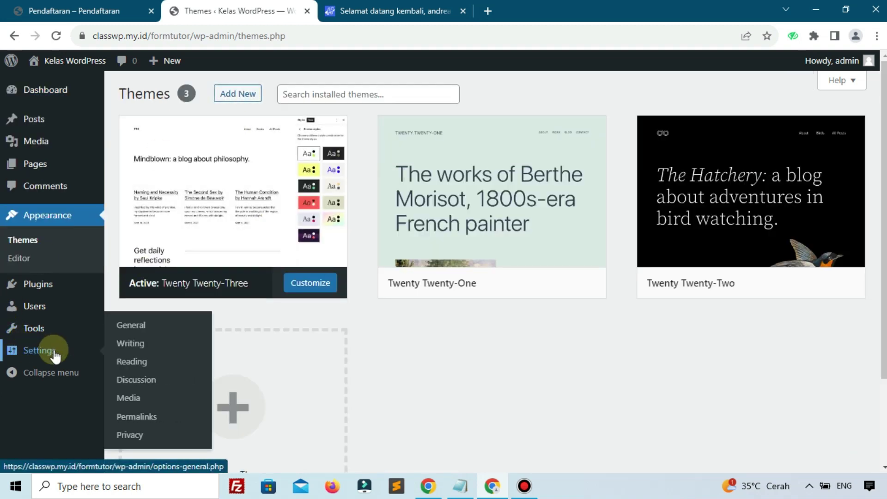
left_click(118, 328)
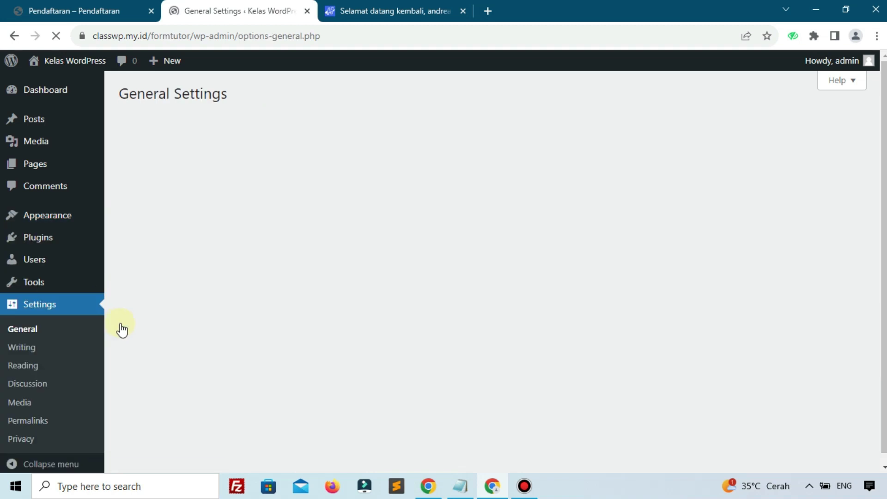
scroll(370, 374, "down", 4)
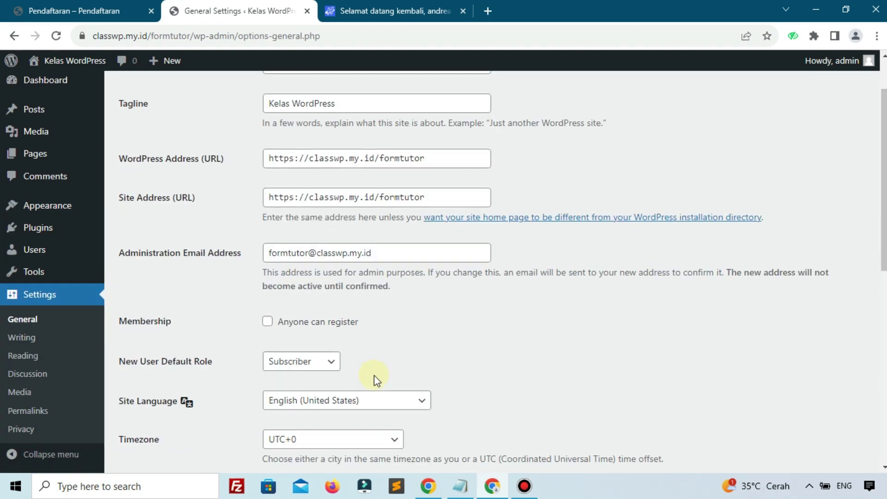
left_click(332, 276)
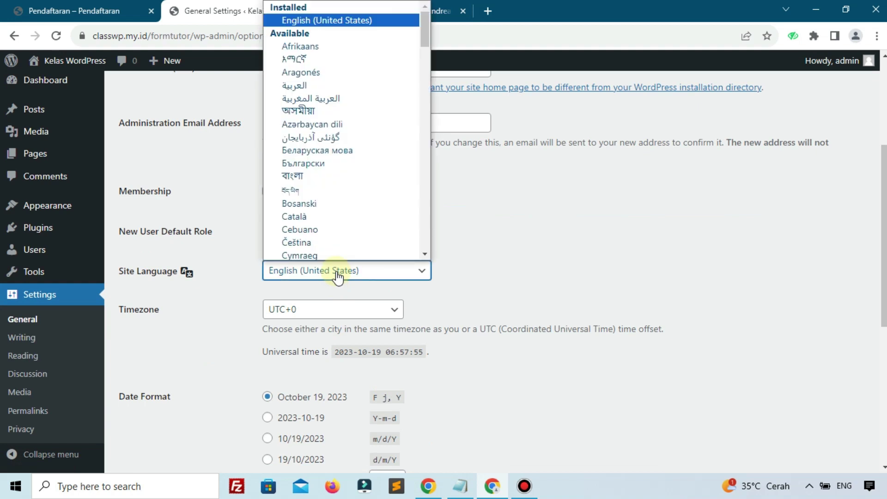
type("iano")
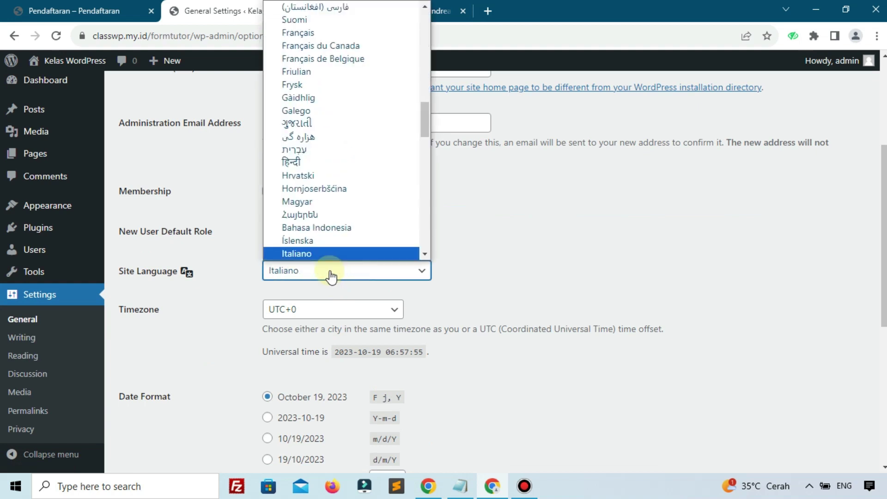
left_click(323, 227)
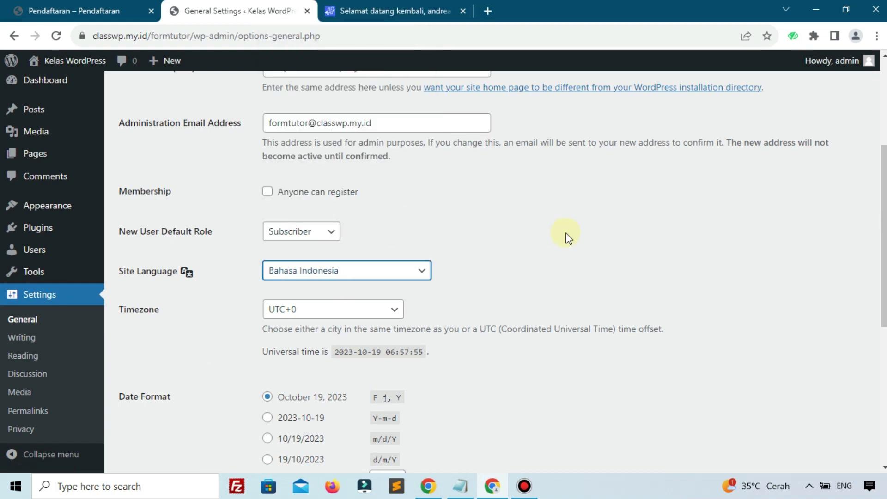
scroll(336, 360, "down", 1)
scroll(336, 360, "down", 5)
left_click(167, 405)
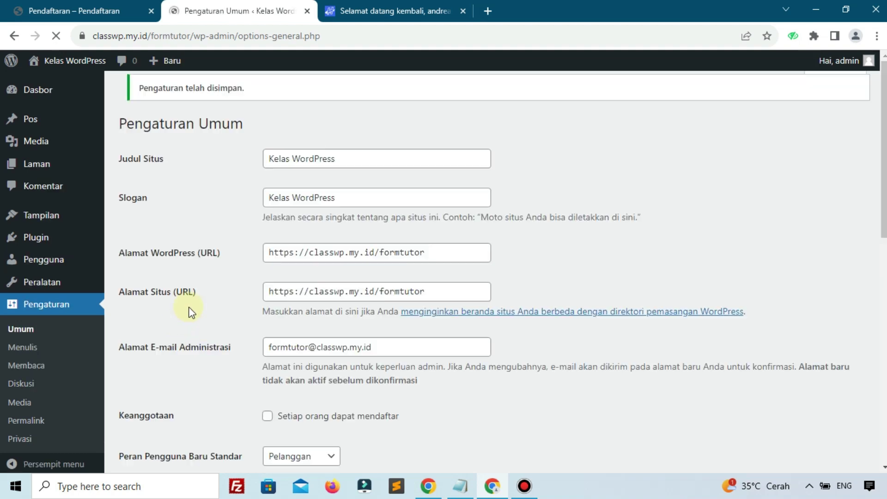
scroll(154, 308, "down", 3)
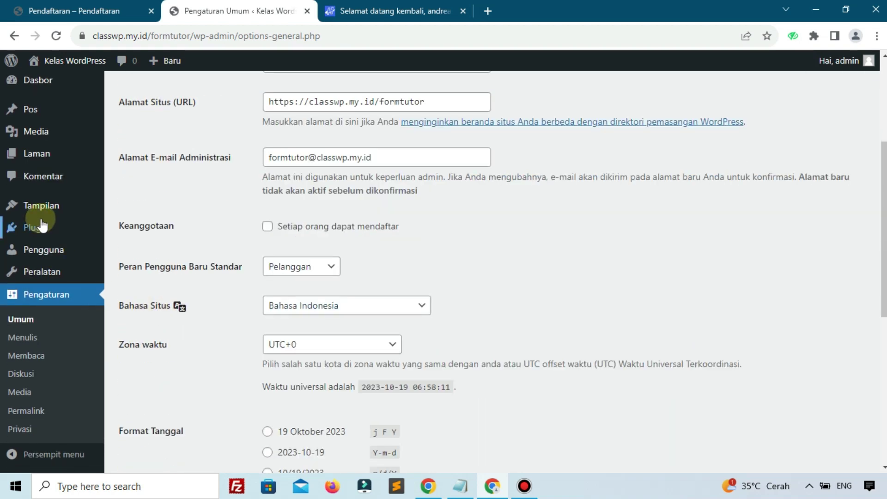
Step: Install the Astra theme from Appearance > Themes > Add New
mouse_move(64, 205)
left_click(124, 209)
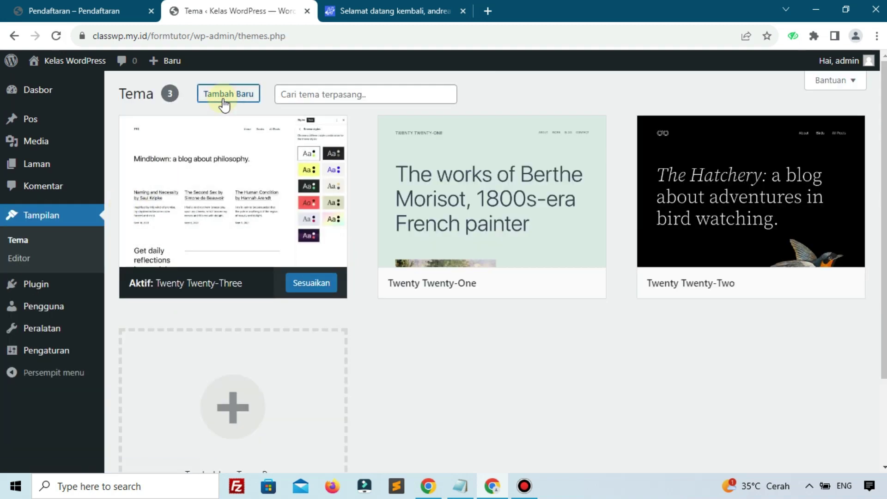
left_click(225, 97)
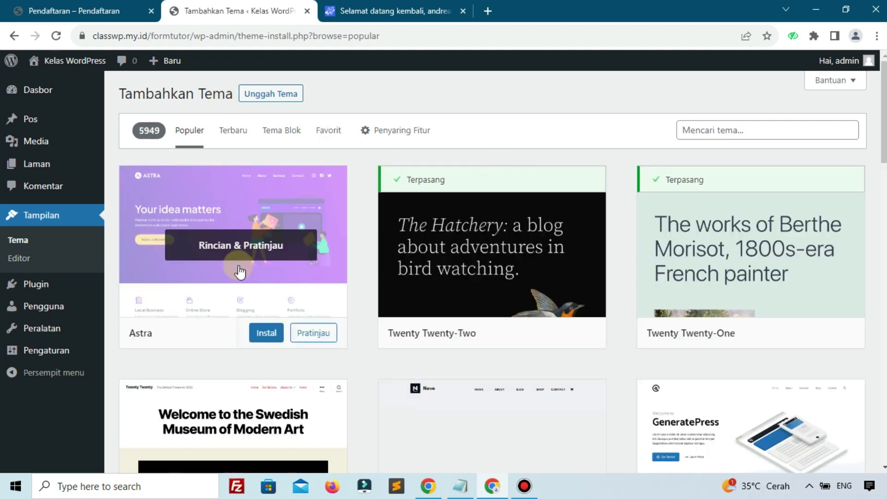
left_click(269, 333)
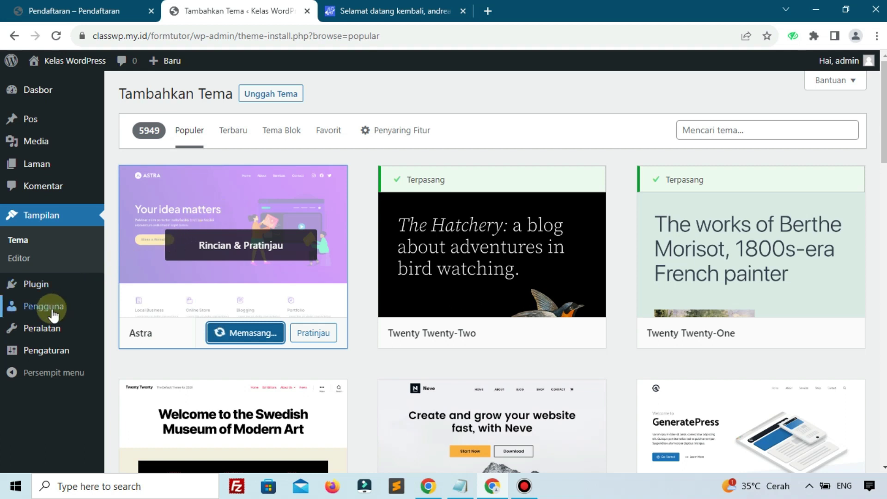
Step: Close the welcome-back sign-in tab and activate Astra
mouse_move(56, 173)
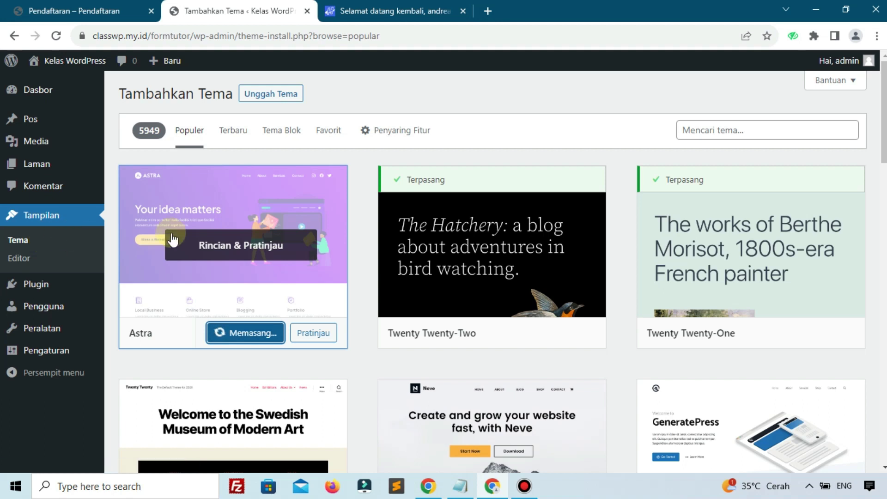
left_click(463, 11)
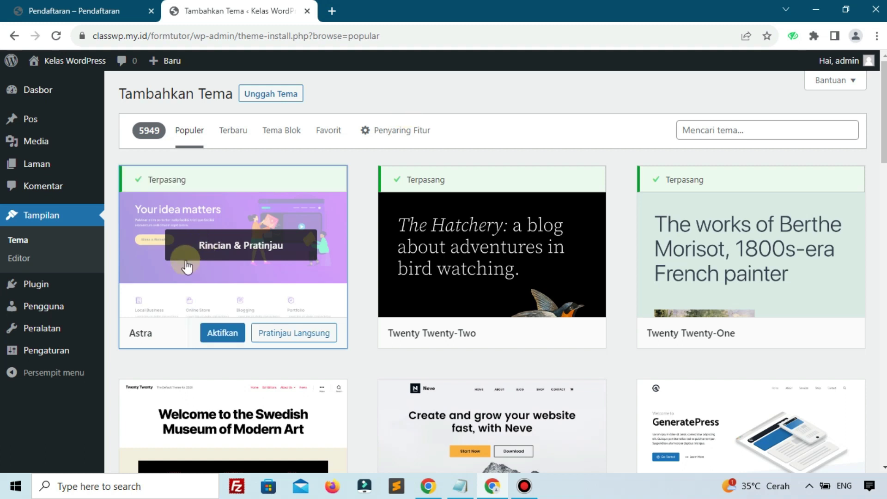
left_click(223, 333)
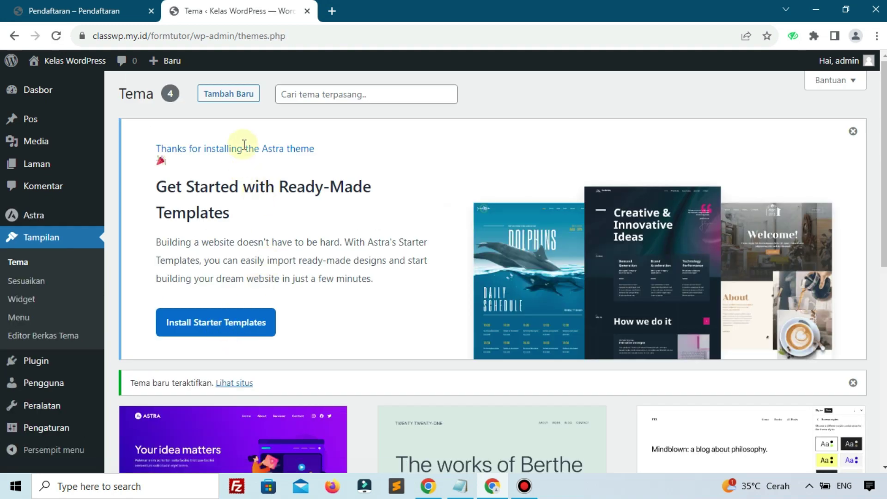
scroll(70, 370, "down", 4)
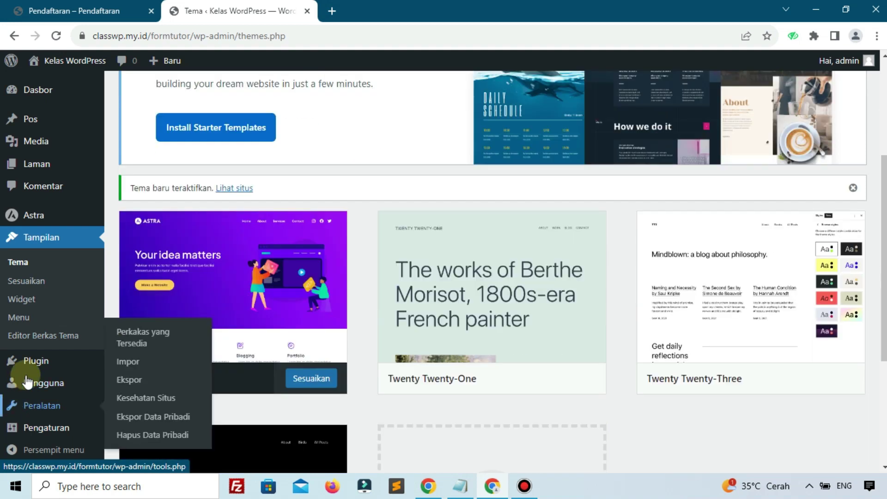
mouse_move(37, 366)
left_click(135, 387)
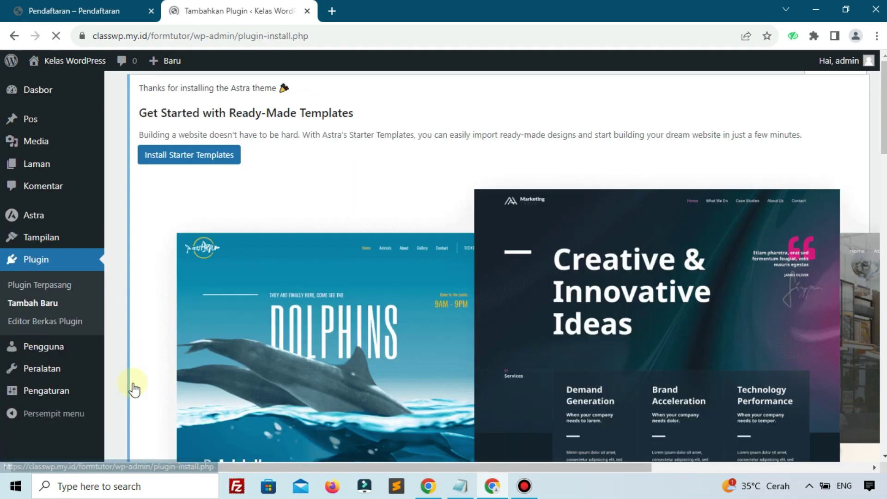
Step: Search the plugin directory for 'elementor' and install the Elementor website builder
scroll(602, 392, "down", 15)
scroll(709, 263, "up", 3)
left_click(709, 116)
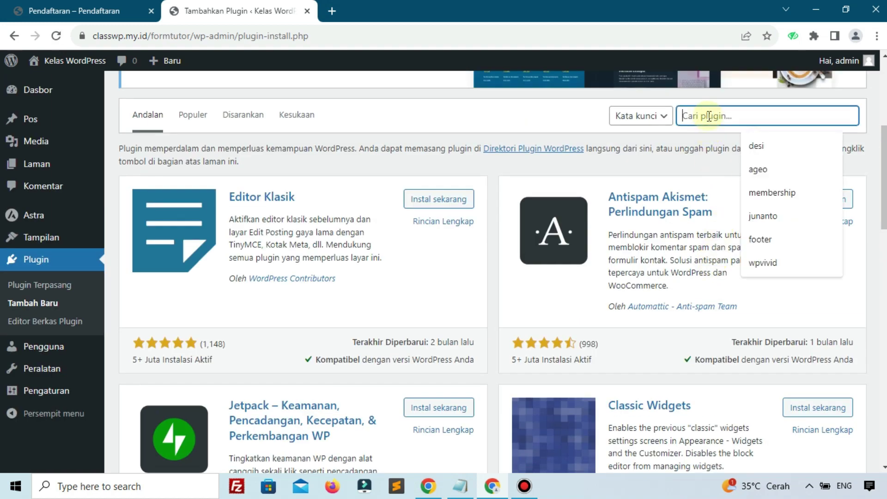
type("elementor")
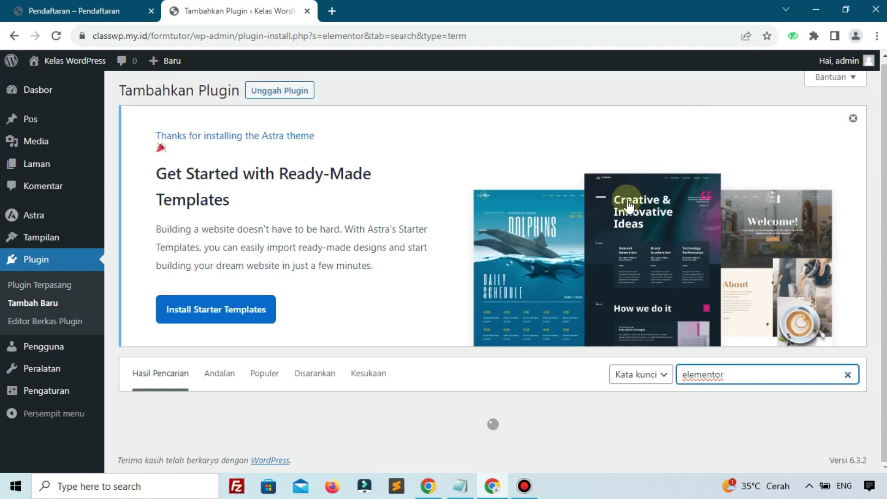
scroll(621, 217, "down", 5)
scroll(617, 232, "up", 1)
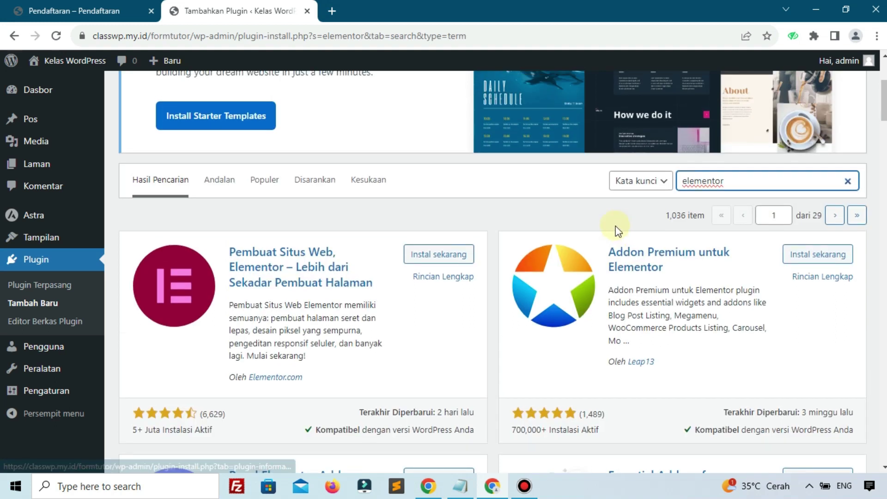
left_click(440, 256)
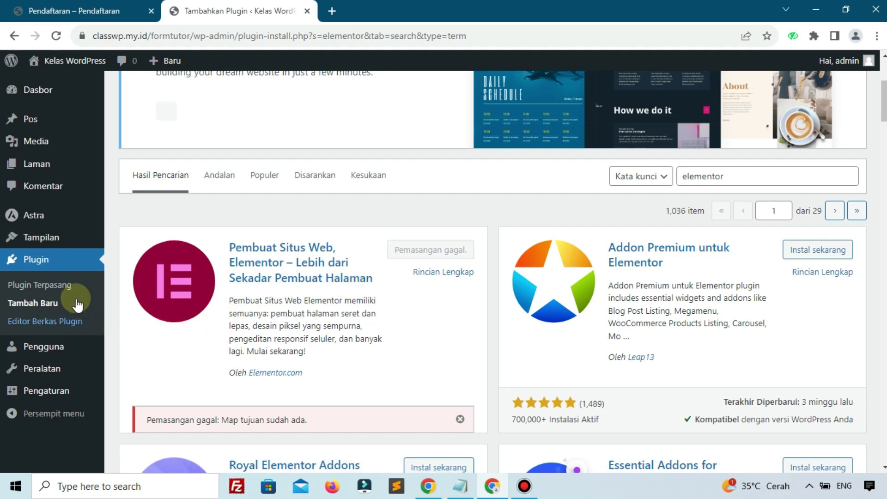
Step: Activate Elementor from the Installed Plugins list
left_click(78, 284)
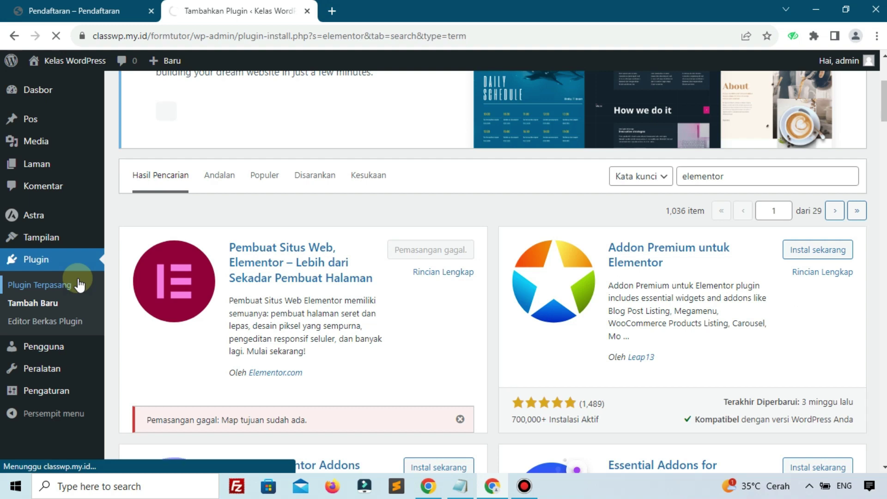
scroll(449, 241, "down", 5)
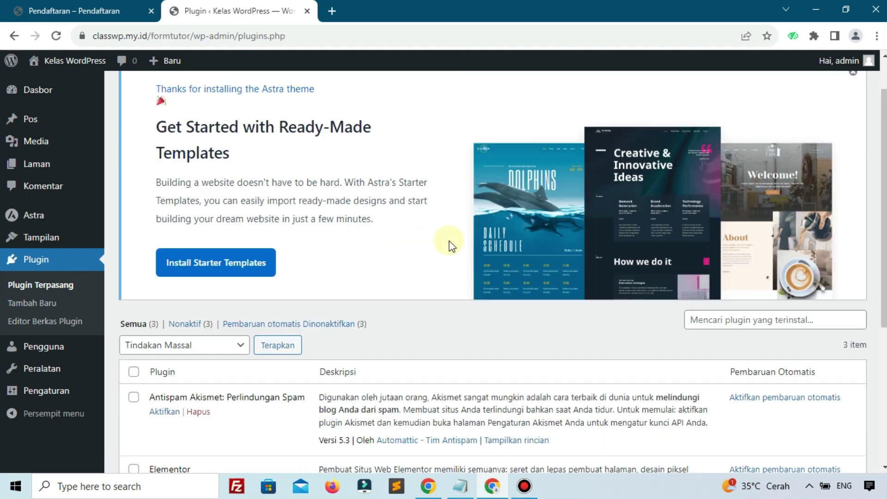
left_click(174, 274)
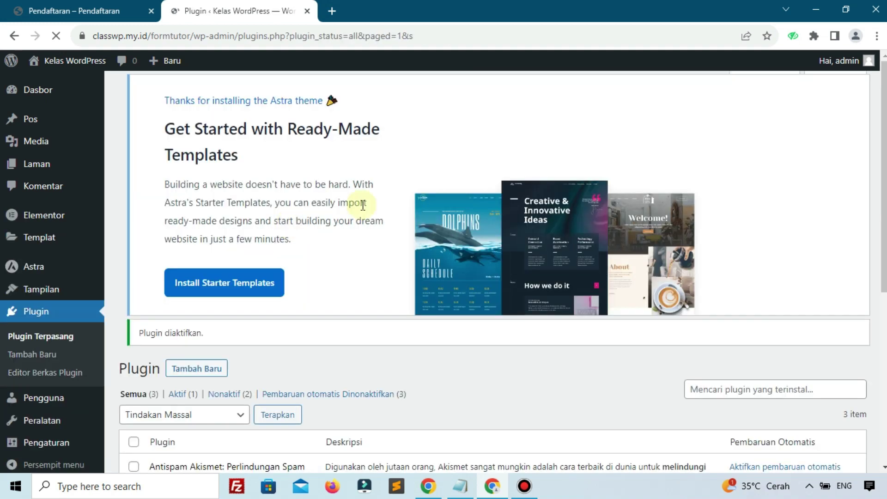
scroll(363, 205, "down", 5)
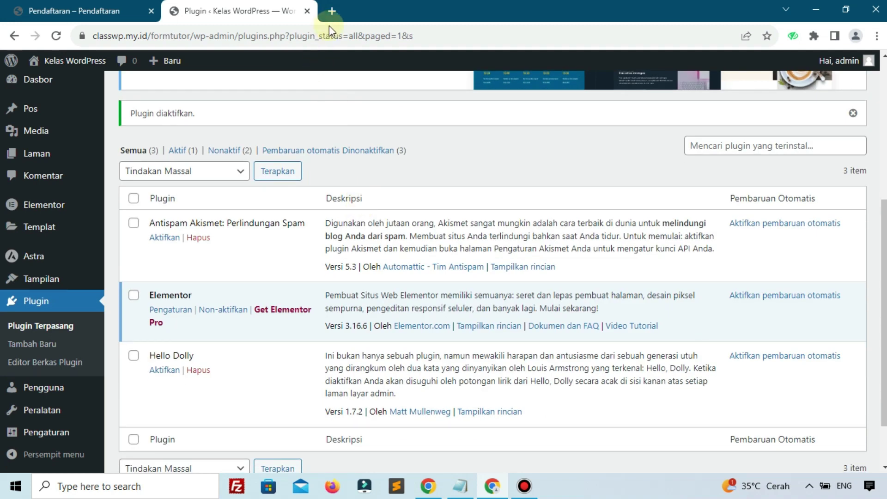
left_click(331, 11)
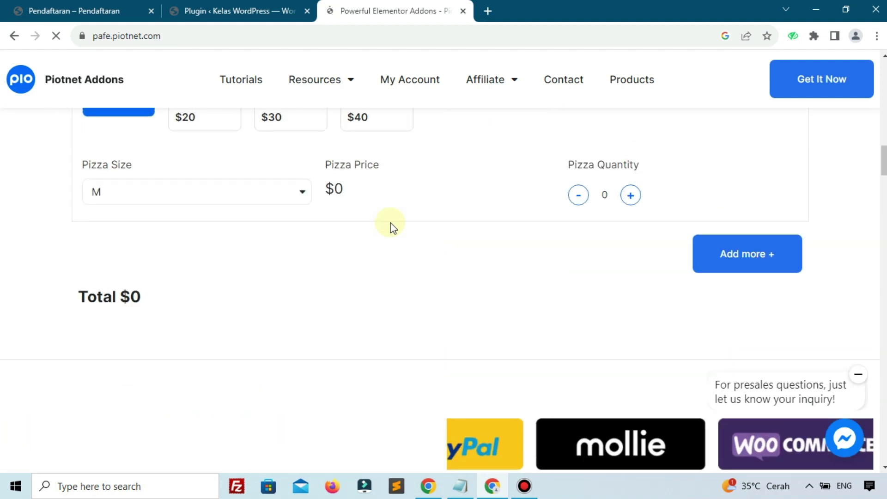
scroll(392, 226, "up", 10)
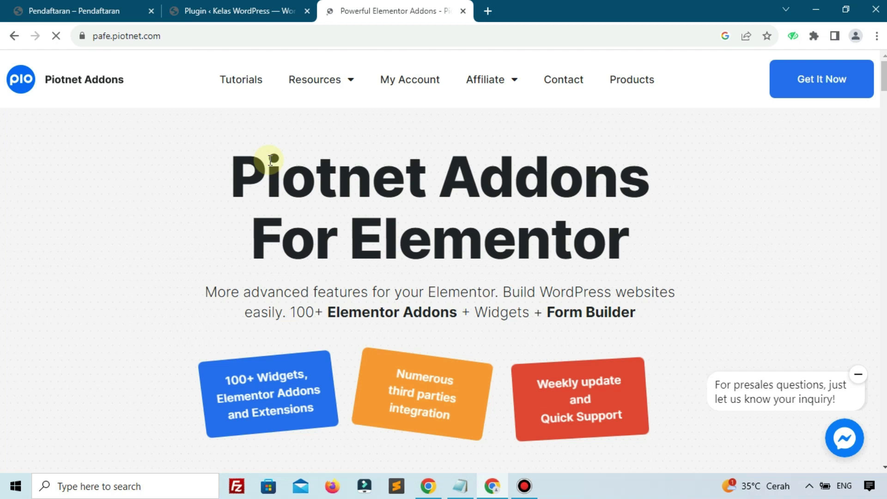
scroll(271, 160, "down", 15)
scroll(269, 160, "down", 15)
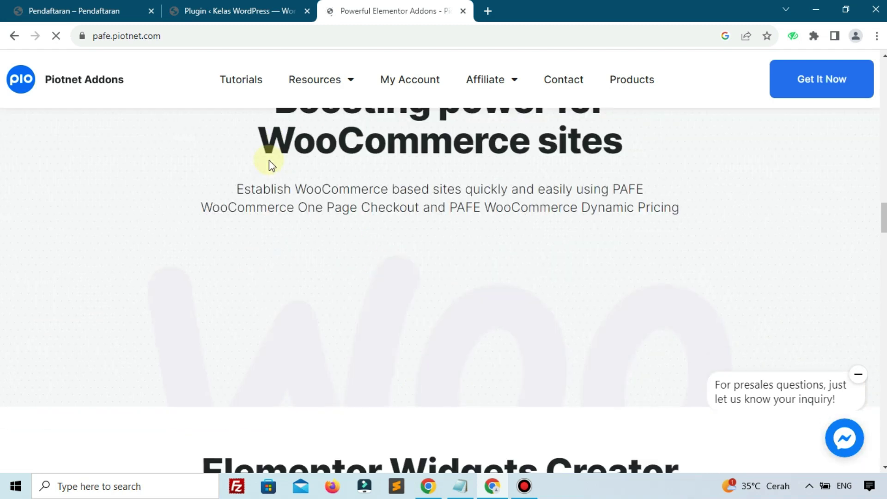
scroll(269, 160, "down", 15)
scroll(269, 160, "down", 15)
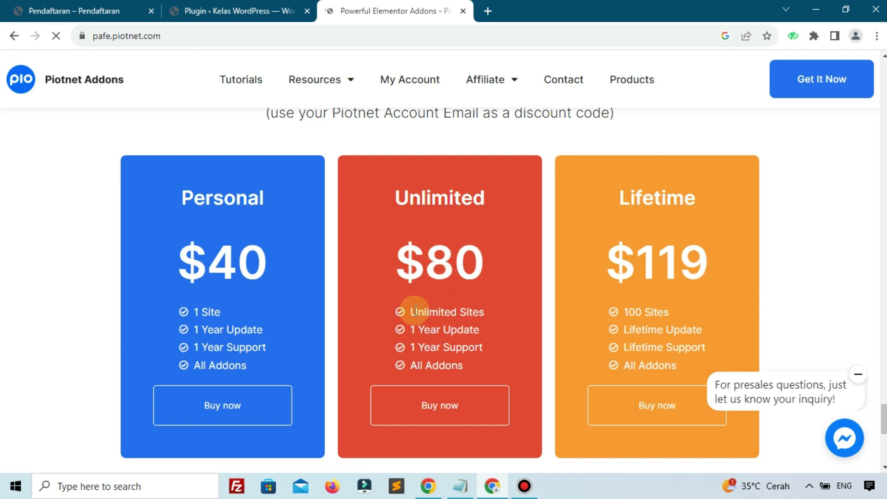
mouse_move(415, 311)
left_mouse_down()
mouse_move(442, 311)
mouse_move(424, 330)
mouse_move(464, 330)
left_mouse_up()
left_click(657, 284)
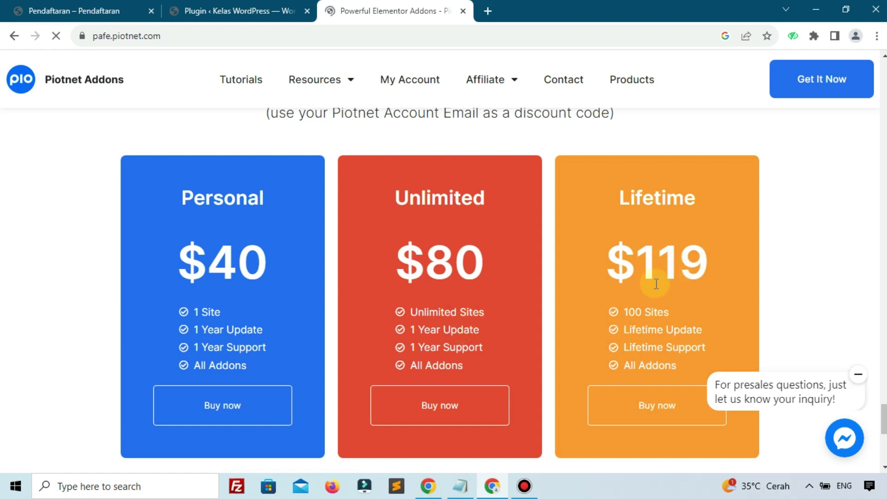
left_click_drag(638, 310, 651, 311)
left_click(464, 10)
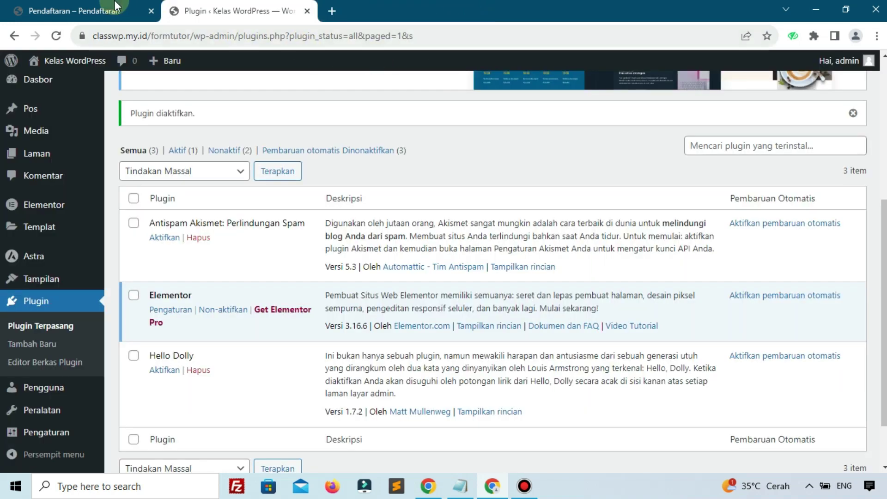
Step: Confirm Piotnet Addons Pro v6.5.14 shows a VALID license and save its settings with all features enabled
mouse_move(93, 264)
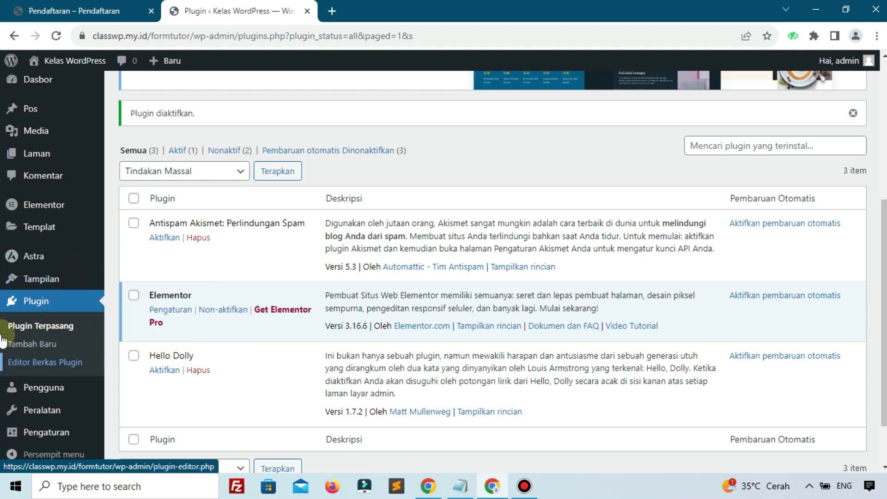
mouse_move(96, 287)
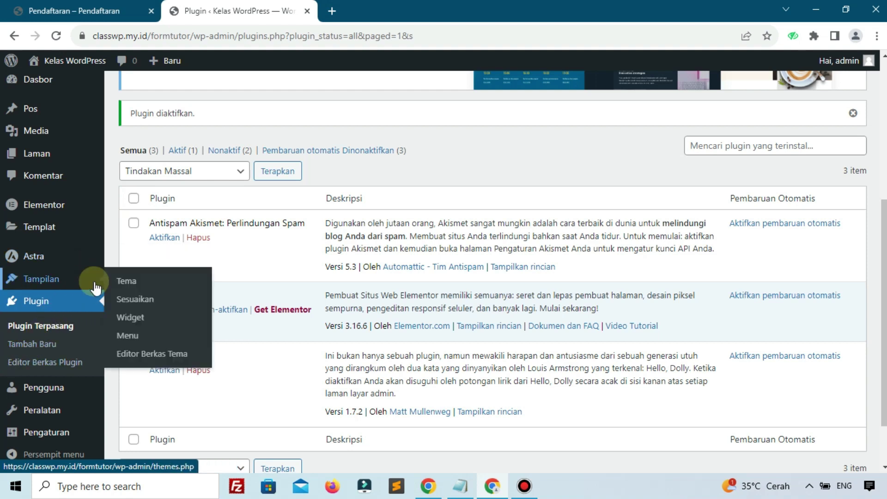
left_click(27, 346)
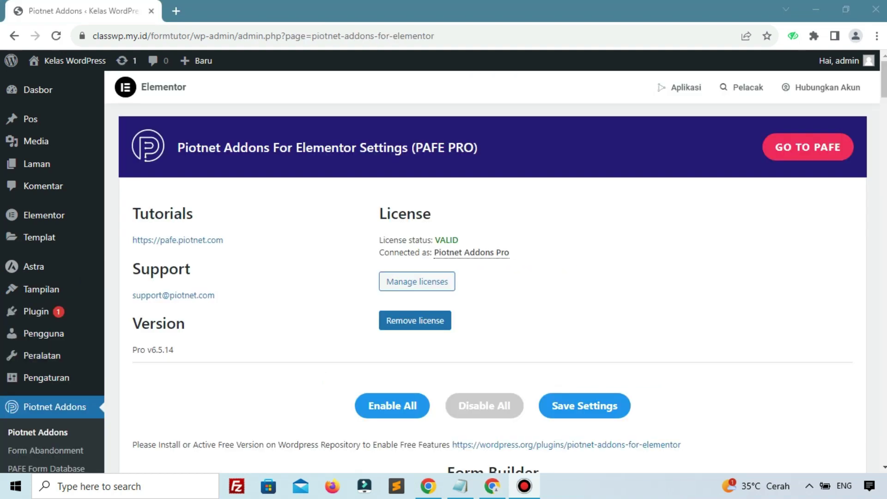
scroll(542, 359, "down", 7)
scroll(544, 361, "up", 3)
scroll(544, 361, "down", 6)
scroll(547, 351, "up", 10)
scroll(70, 378, "down", 3)
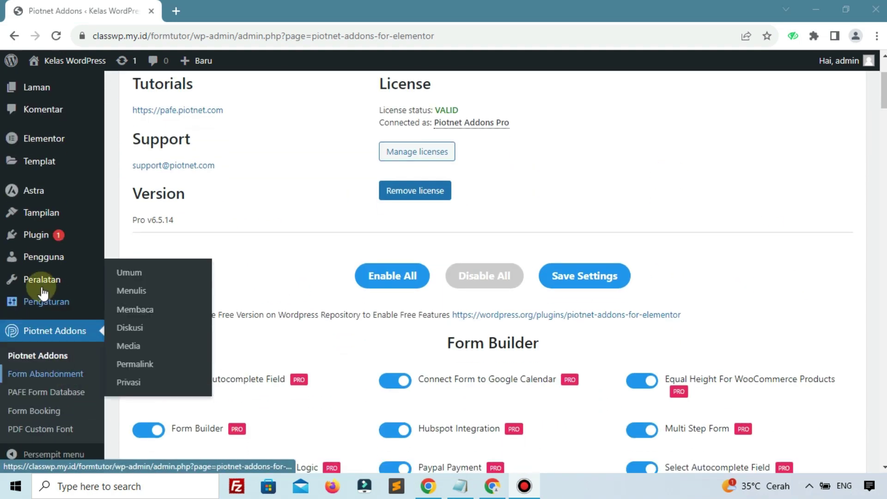
scroll(270, 279, "down", 15)
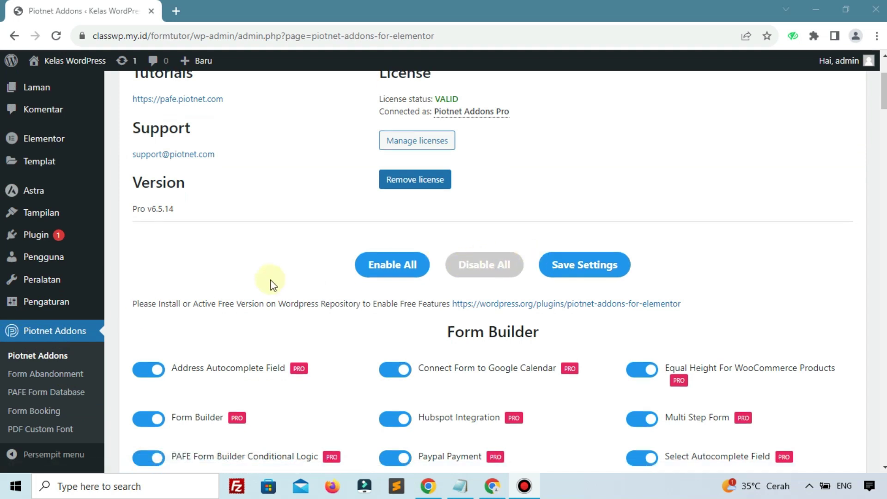
scroll(270, 279, "up", 18)
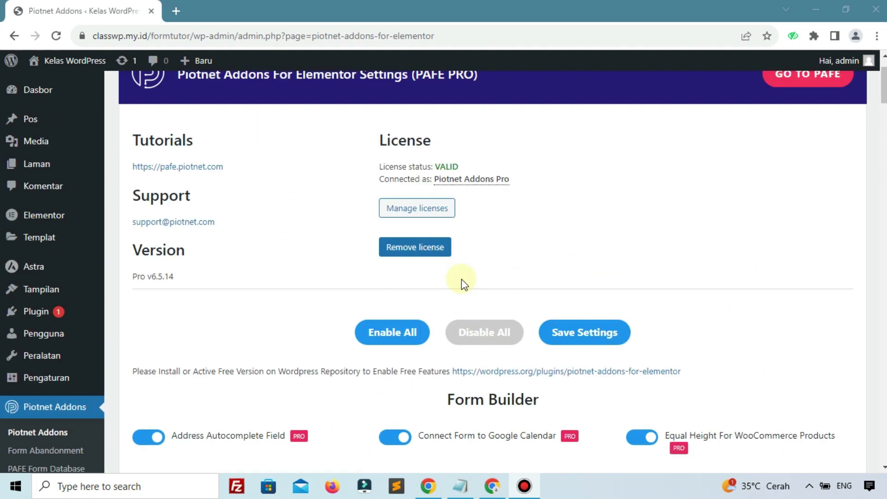
left_click(594, 340)
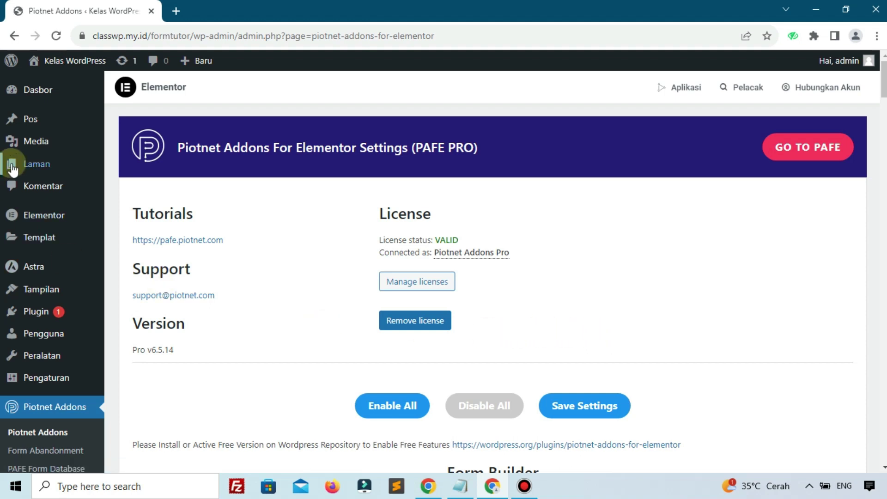
Step: Go to Laman > Semua Laman and start a new page with Tambah Baru
mouse_move(37, 164)
left_click(115, 171)
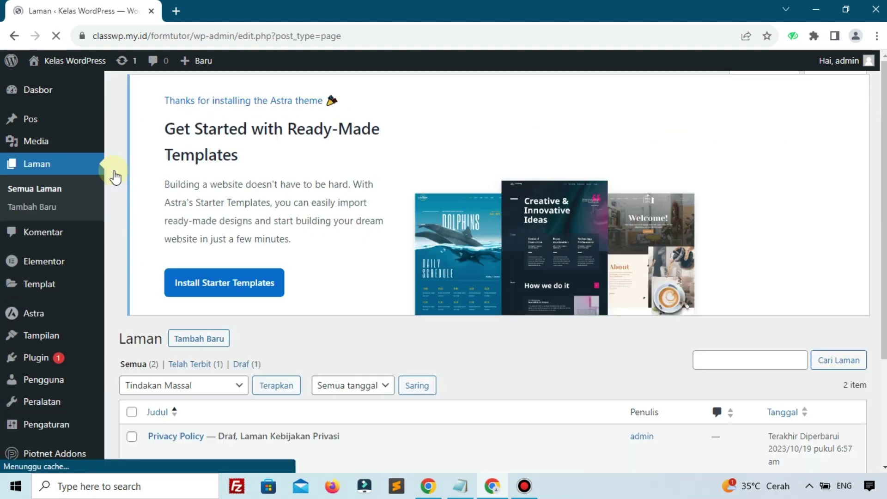
scroll(253, 228, "down", 3)
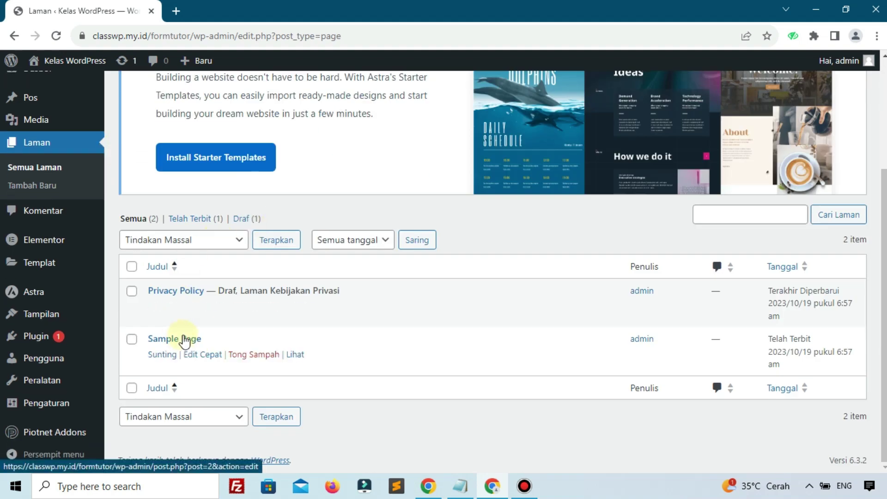
scroll(185, 331, "up", 5)
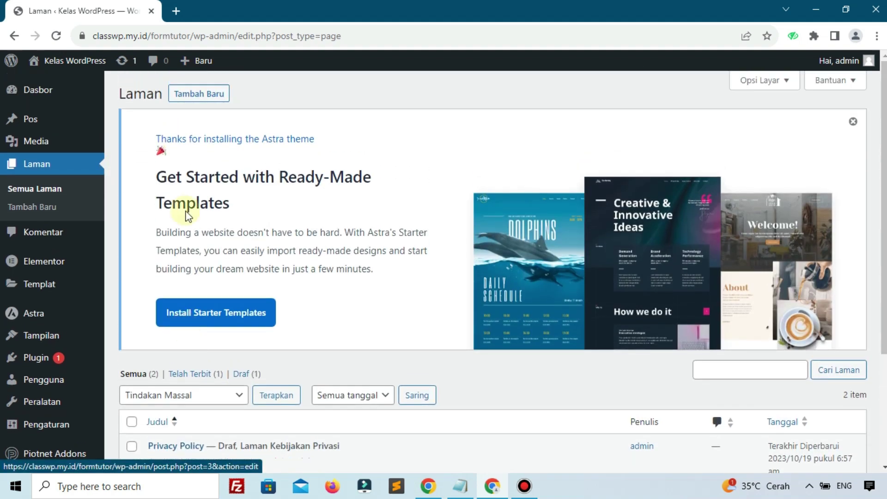
left_click(200, 95)
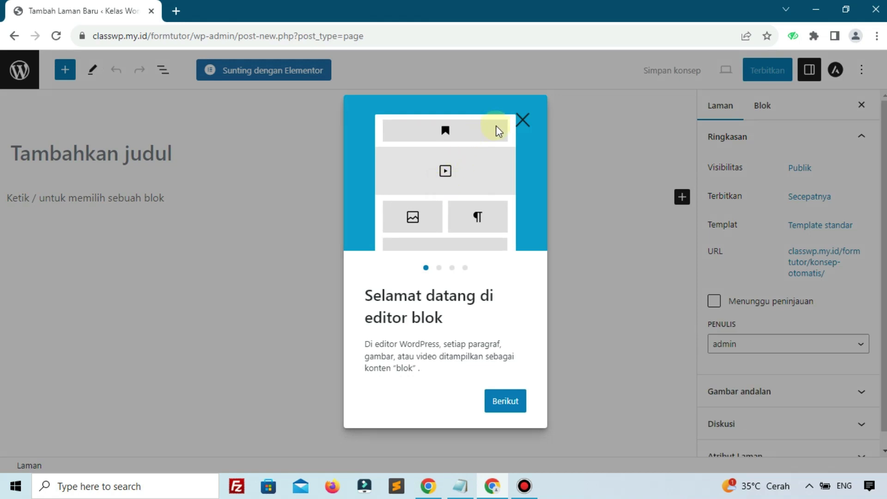
Step: Dismiss the welcome guide, title the page 'Home' and confirm Terbitkan to publish it
left_click(511, 118)
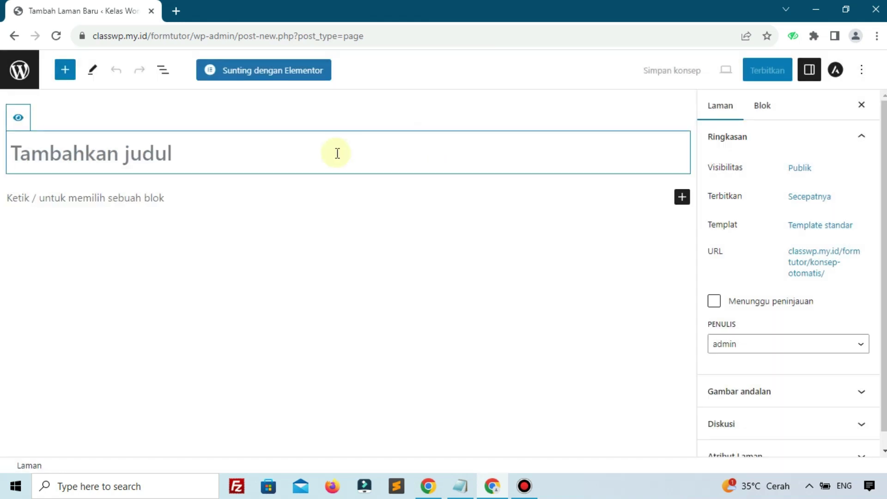
type("Home")
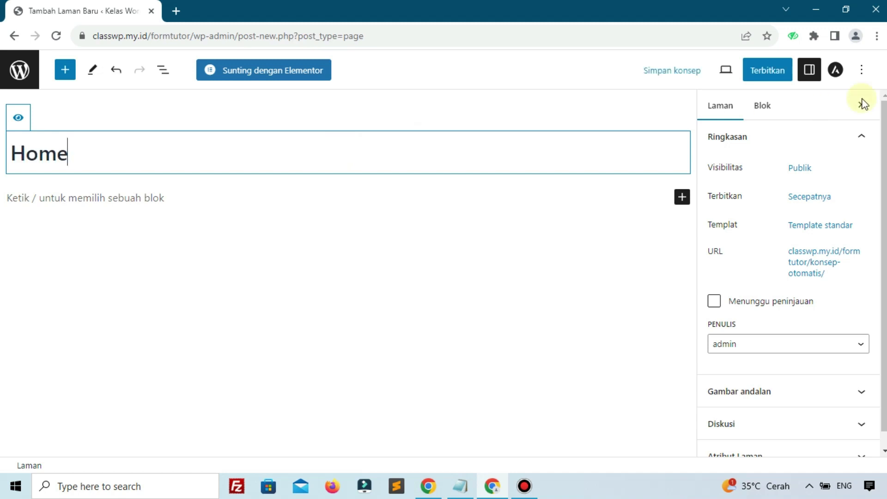
left_click(770, 70)
left_click(748, 70)
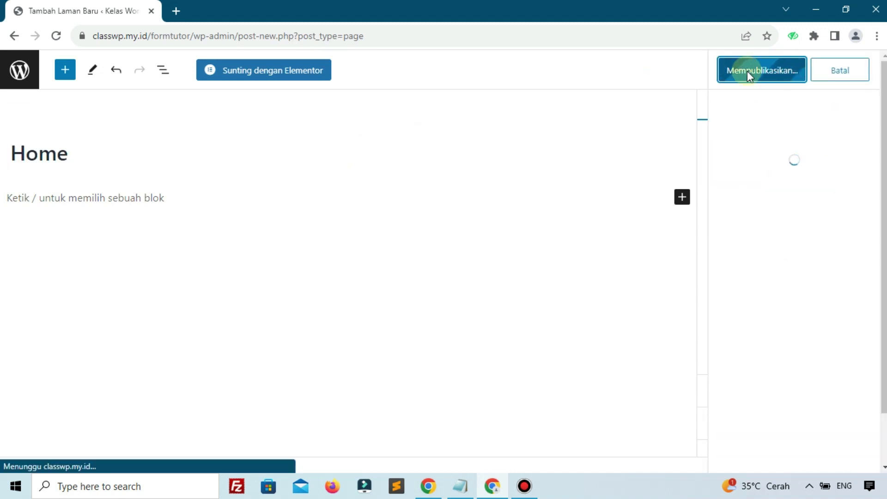
Step: Open Home in Elementor, dismiss the AI image generator announcement, and select the wp-admin address
left_click(295, 74)
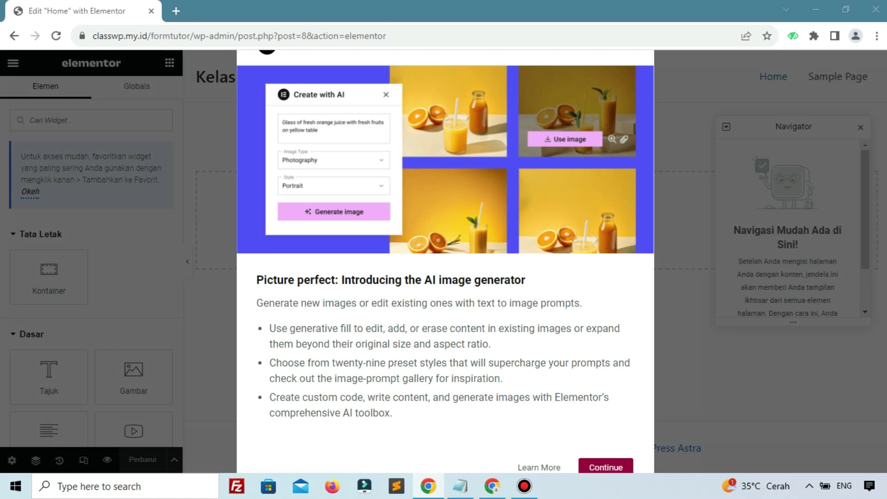
key("ctrl+minus")
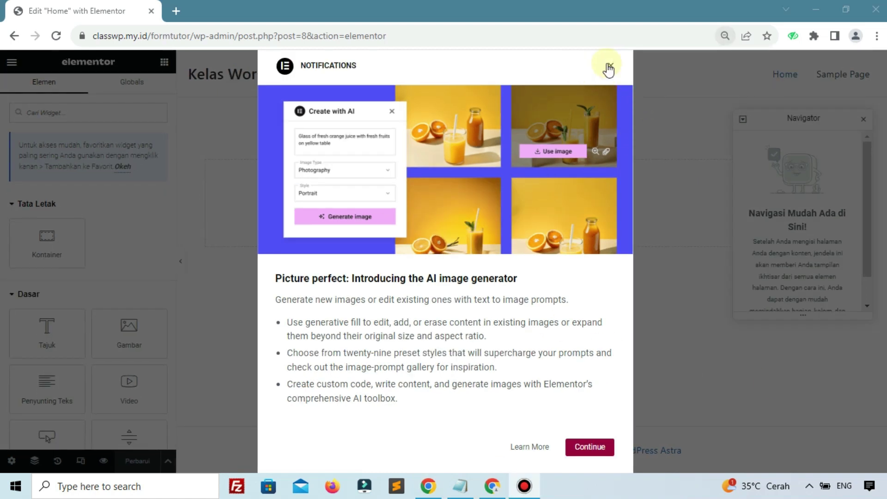
left_click(609, 67)
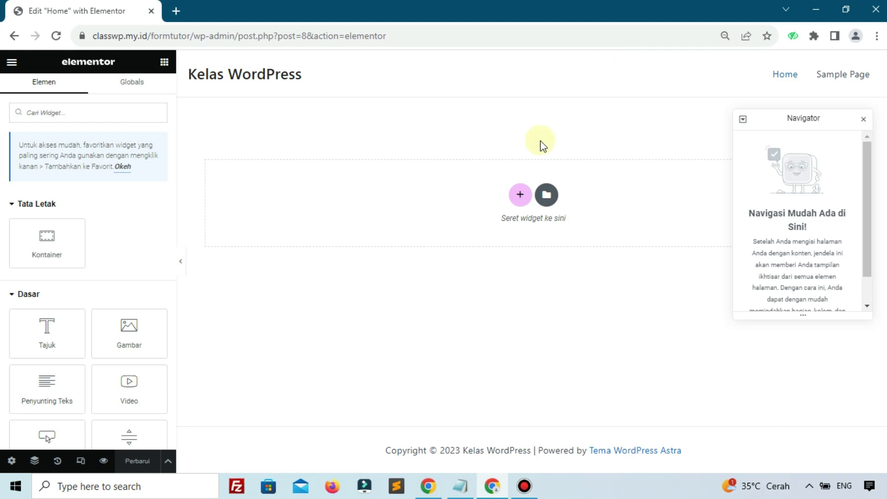
key("ctrl+plus")
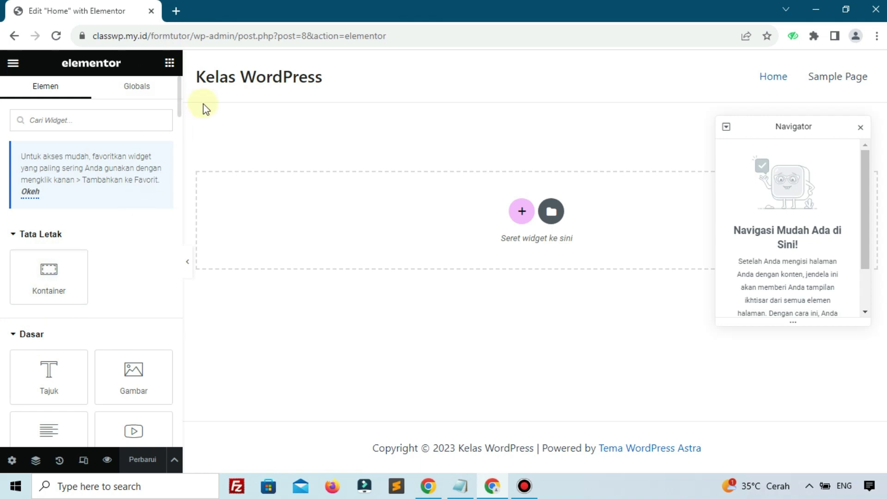
left_click_drag(238, 41, 73, 40)
key("ctrl+c")
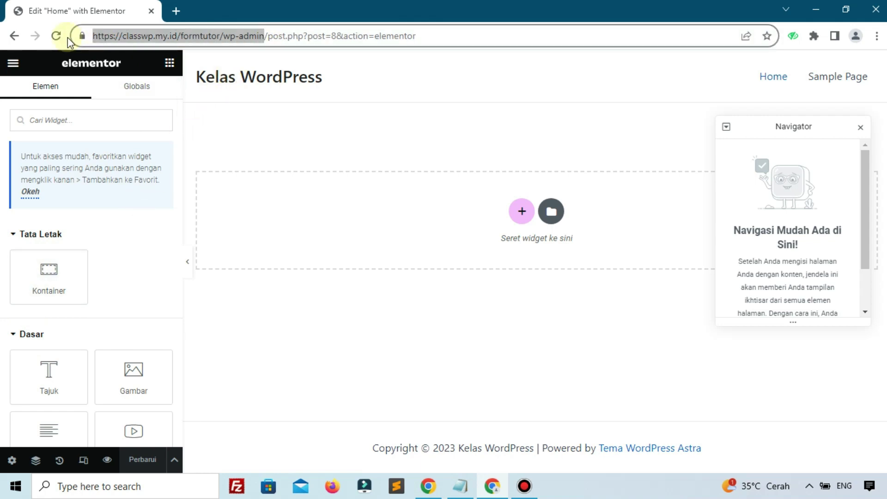
Step: Open the copied wp-admin address in a new browser tab
left_click(180, 11)
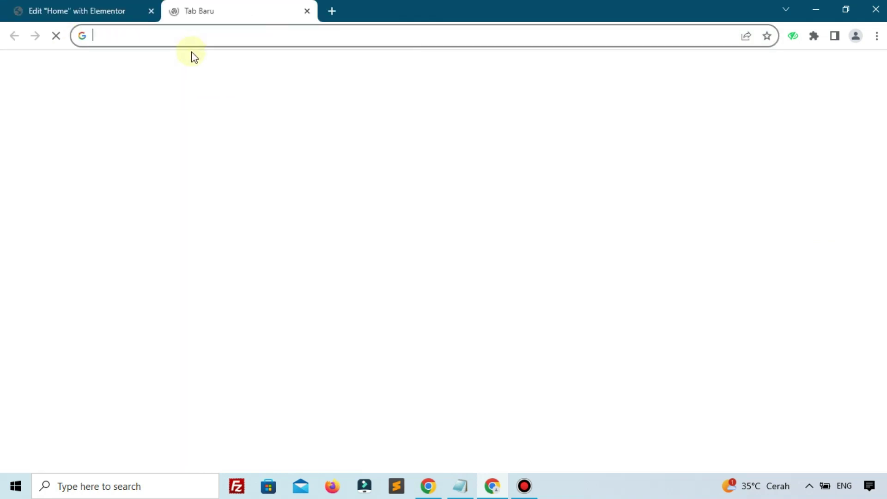
right_click(198, 36)
left_click(260, 127)
left_click_drag(231, 4, 13, 5)
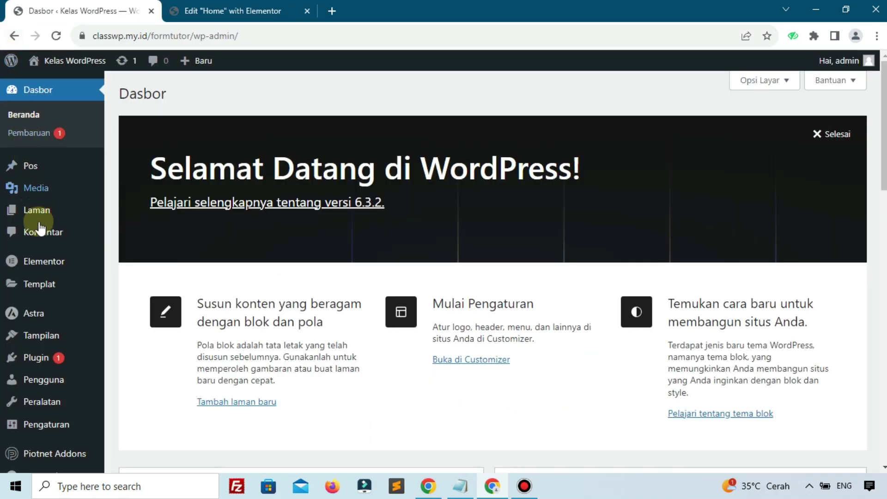
Step: Go to Elementor's Pengaturan on the Fitur (features) tab
mouse_move(35, 262)
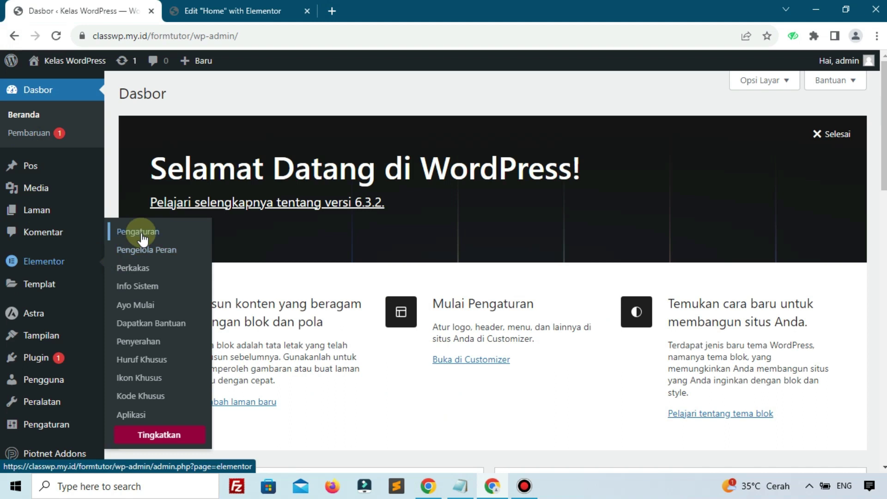
left_click(117, 233)
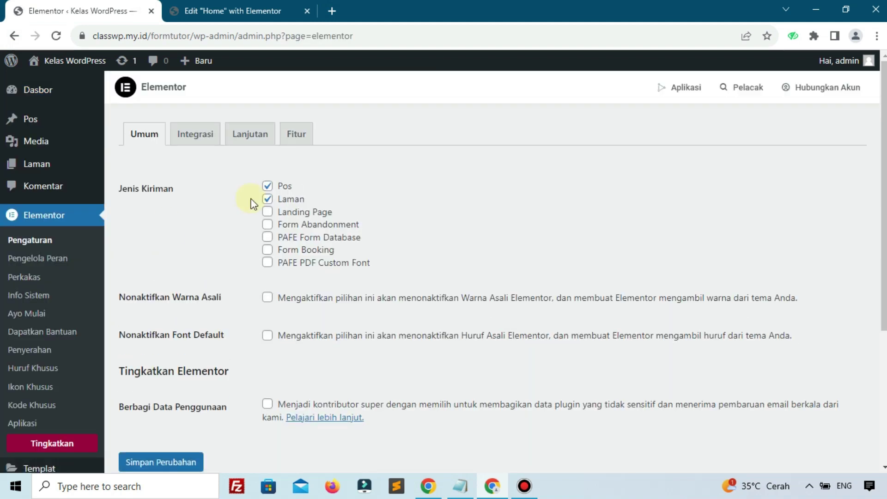
left_click(296, 141)
scroll(326, 199, "down", 7)
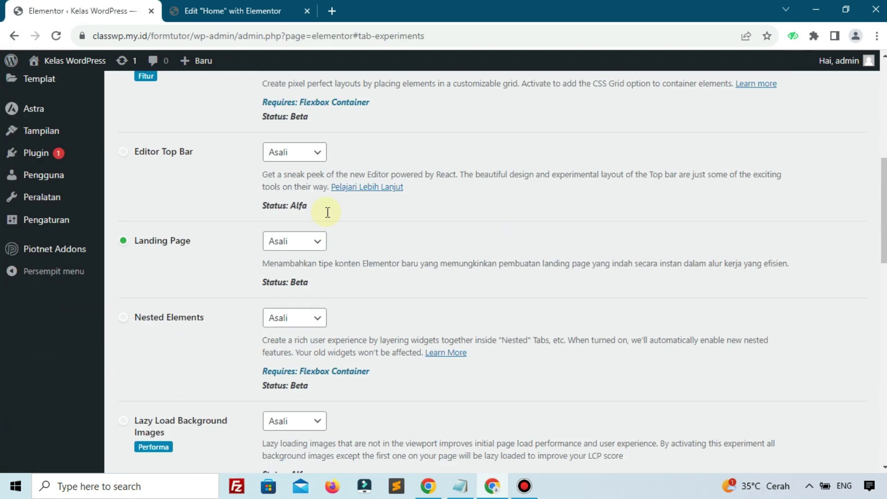
scroll(319, 222, "down", 5)
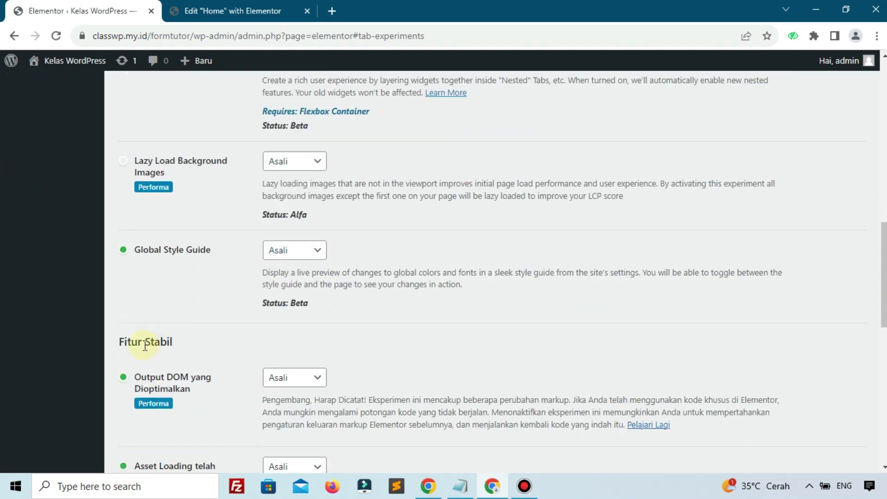
scroll(145, 344, "down", 1)
left_click(145, 278, "shift")
left_click(201, 282)
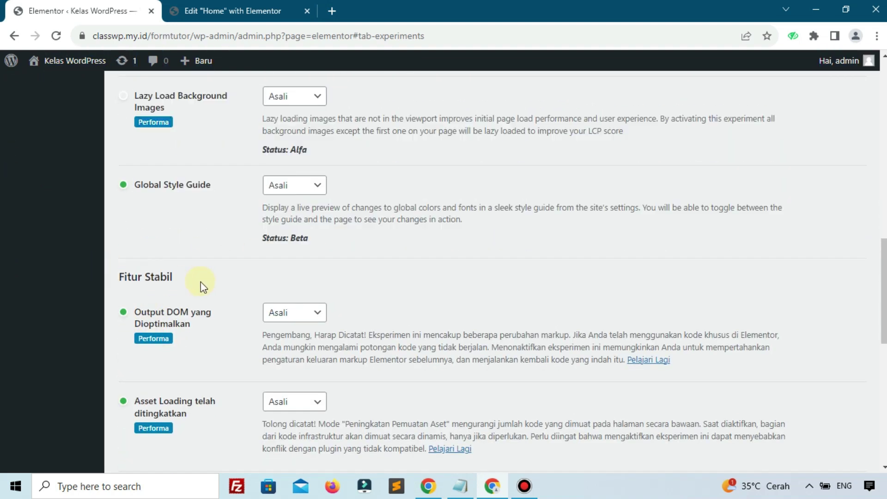
scroll(200, 282, "down", 5)
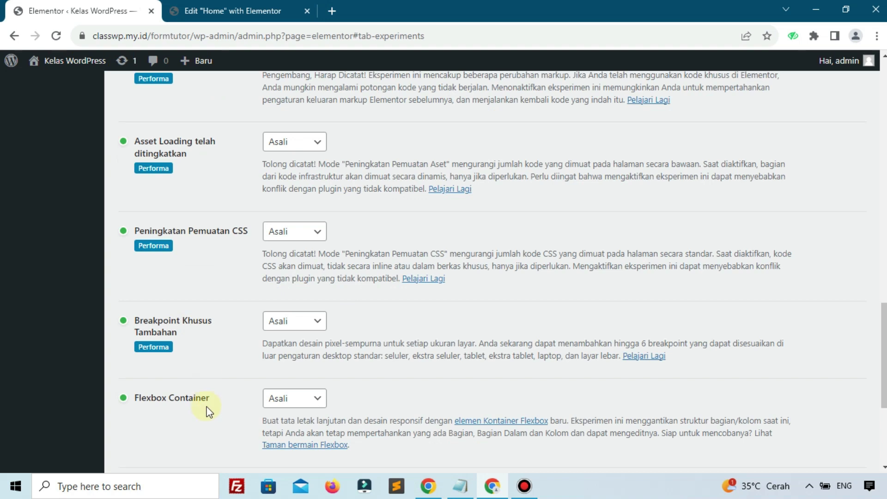
scroll(249, 398, "down", 1)
Step: Set Flexbox Container to Tidak aktif, confirm Deactivate, and save with Simpan Perubahan
left_click(297, 340)
left_click(296, 374)
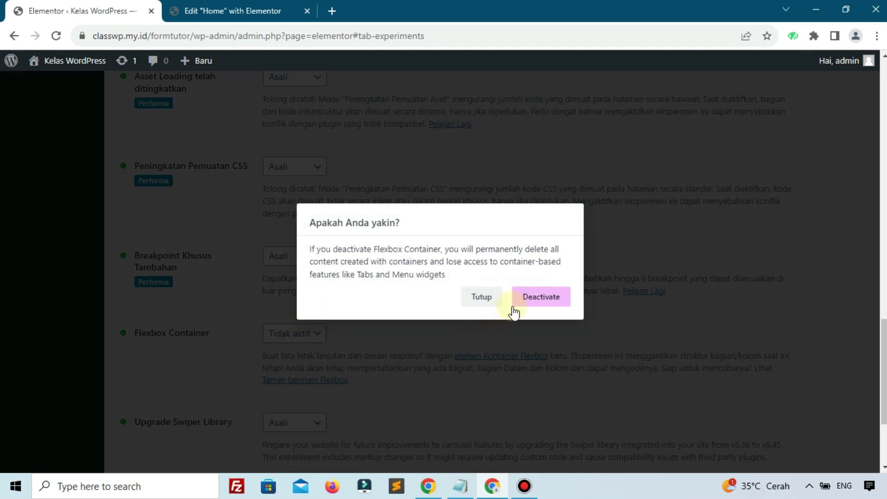
left_click(542, 297)
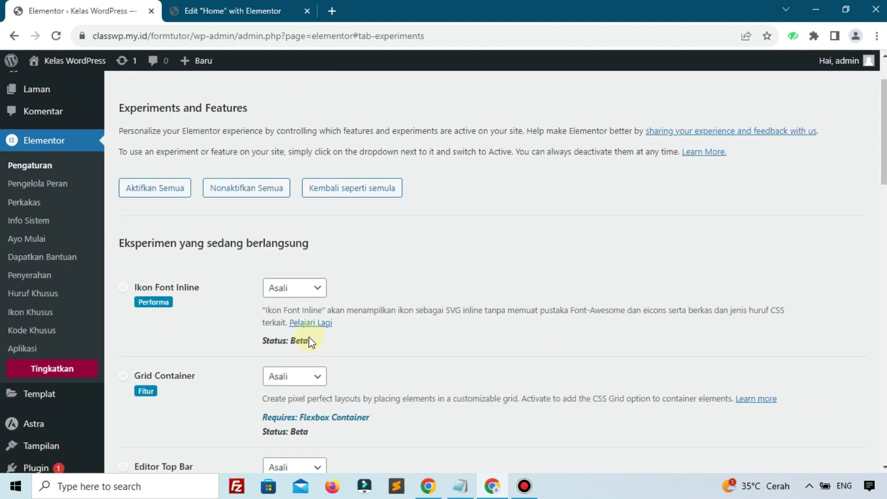
scroll(238, 376, "down", 20)
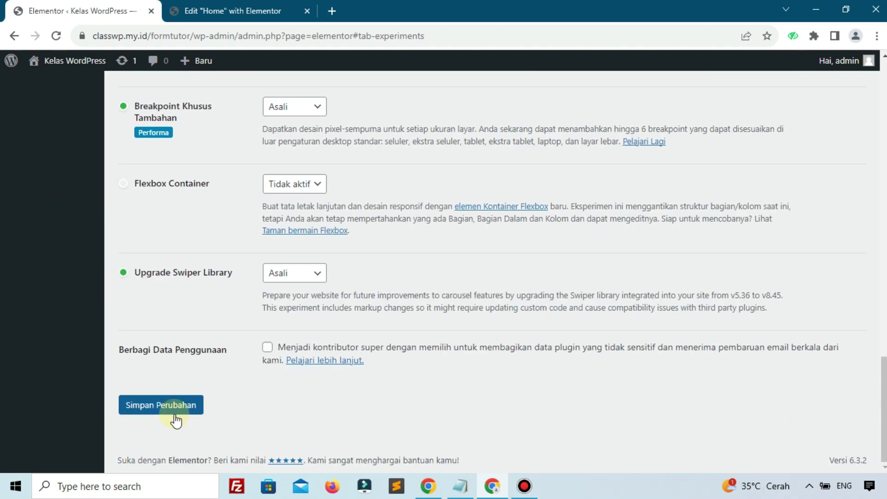
left_click(182, 410)
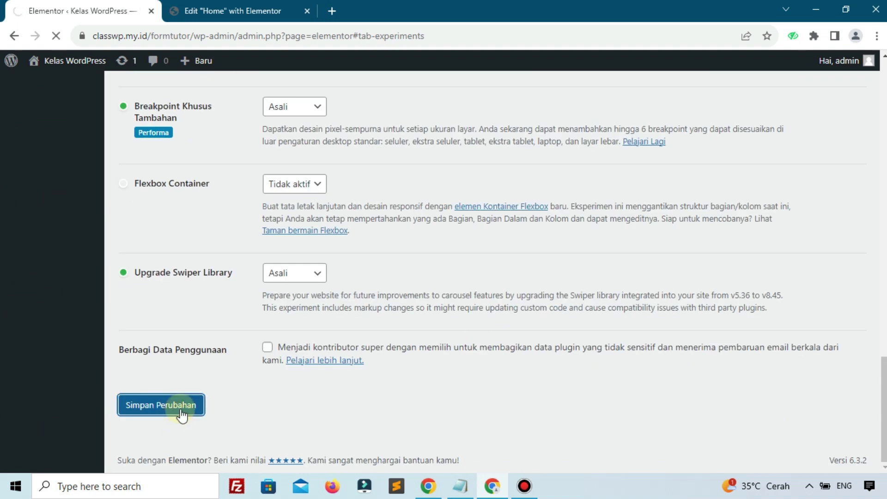
left_click(180, 14)
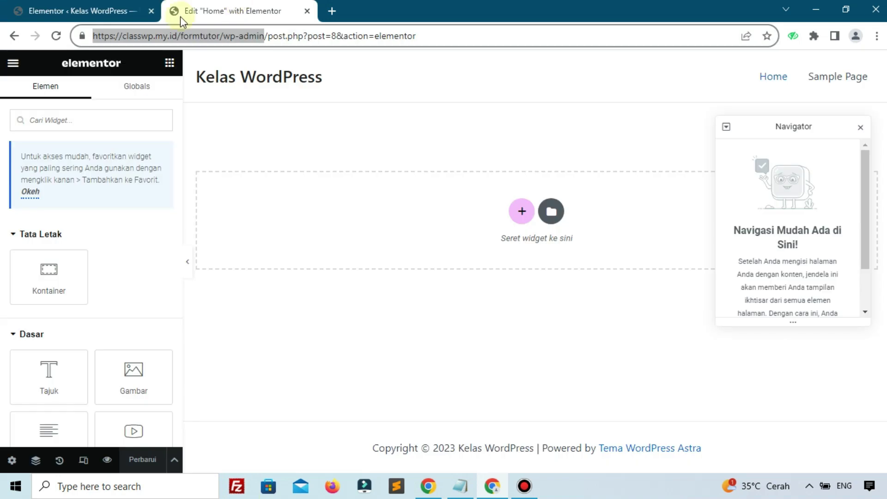
Step: Reload the Elementor editor and set the Home page layout to Kanvas Elementor
left_click(57, 37)
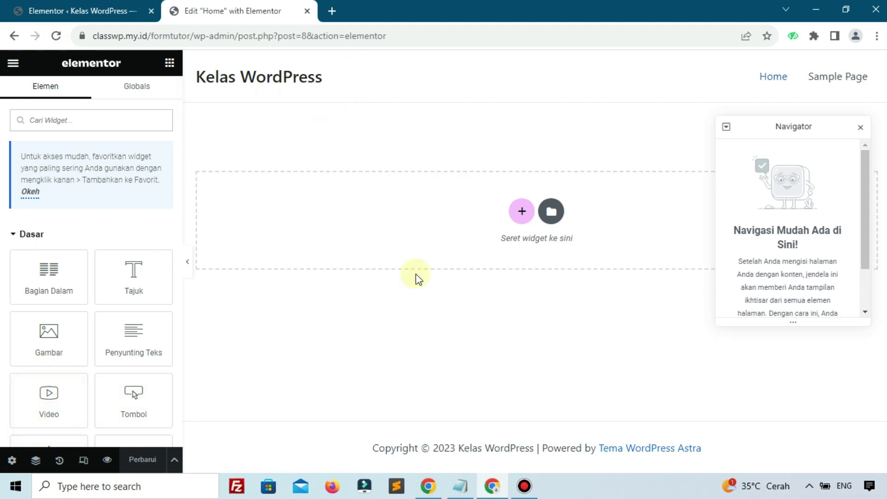
left_click(13, 459)
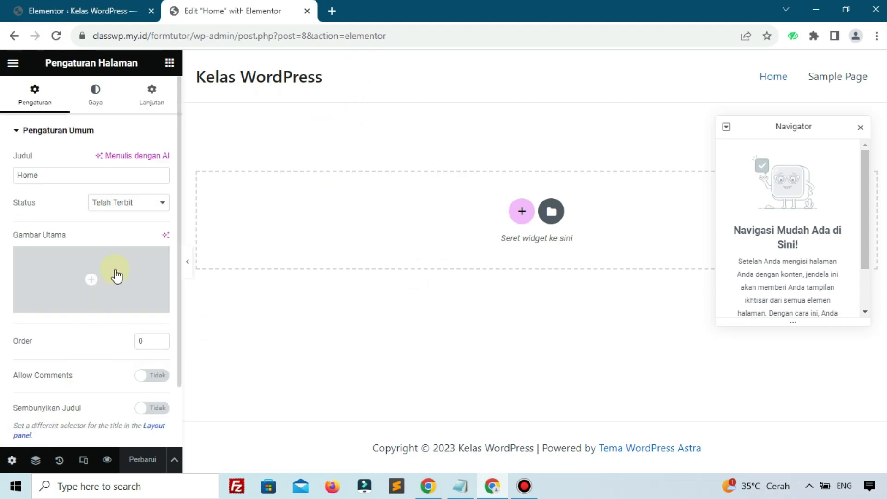
scroll(115, 273, "down", 2)
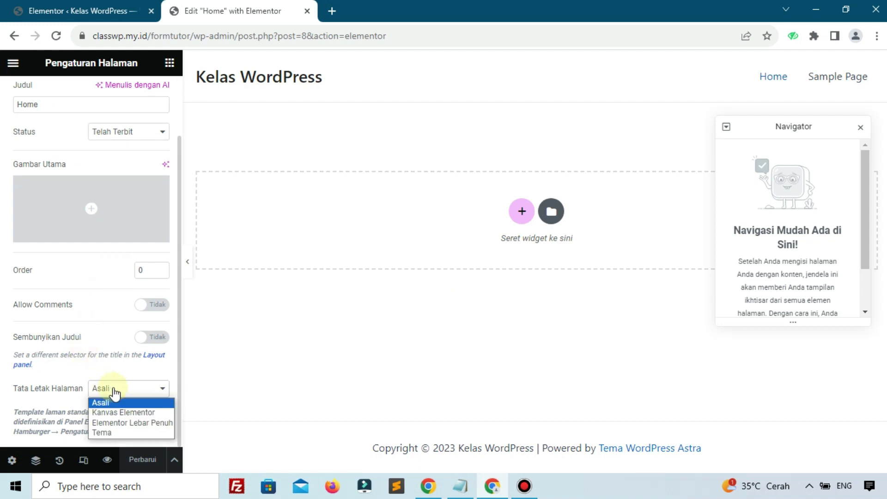
left_click(119, 413)
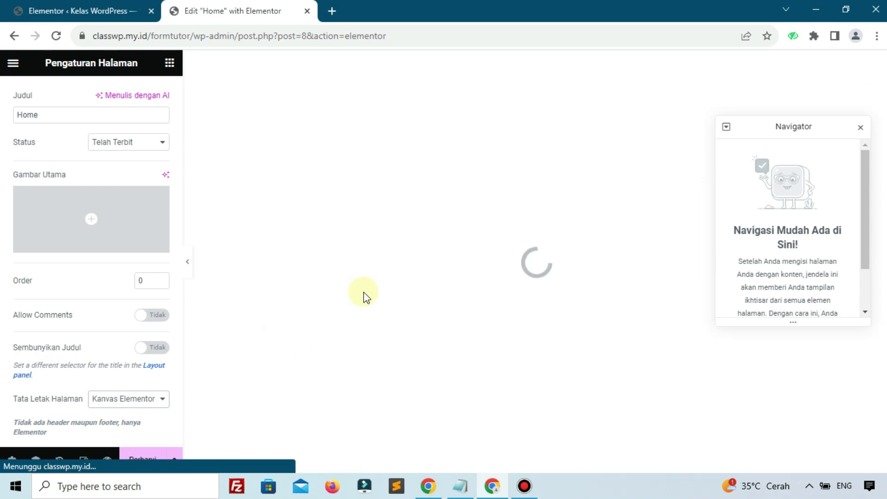
left_click(861, 129)
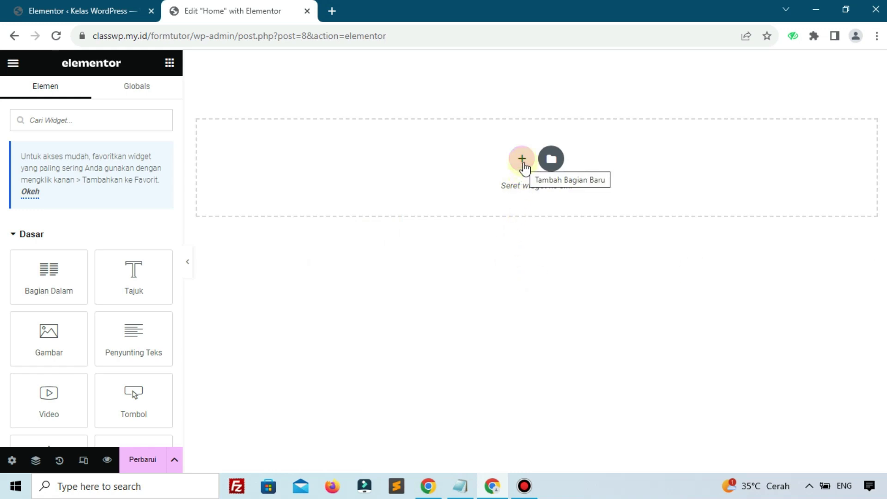
Step: Add a single-column section with padding in % set to 4 top and 4 bottom
left_click(523, 162)
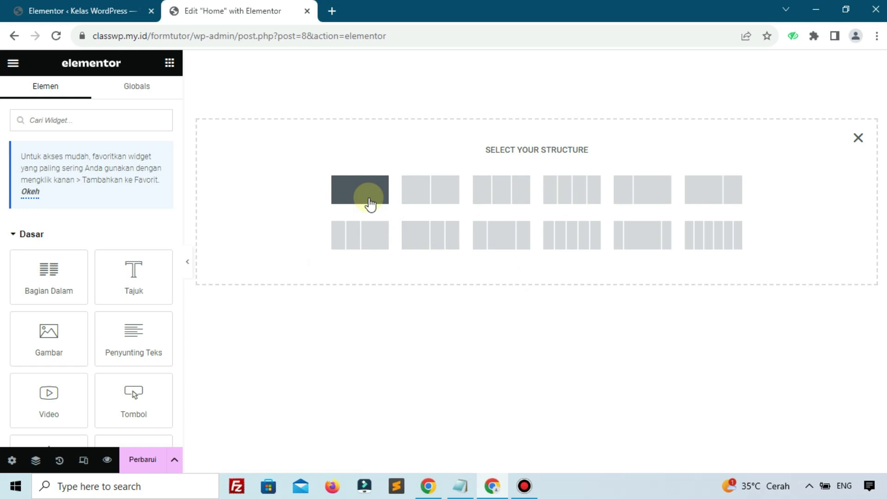
left_click(370, 202)
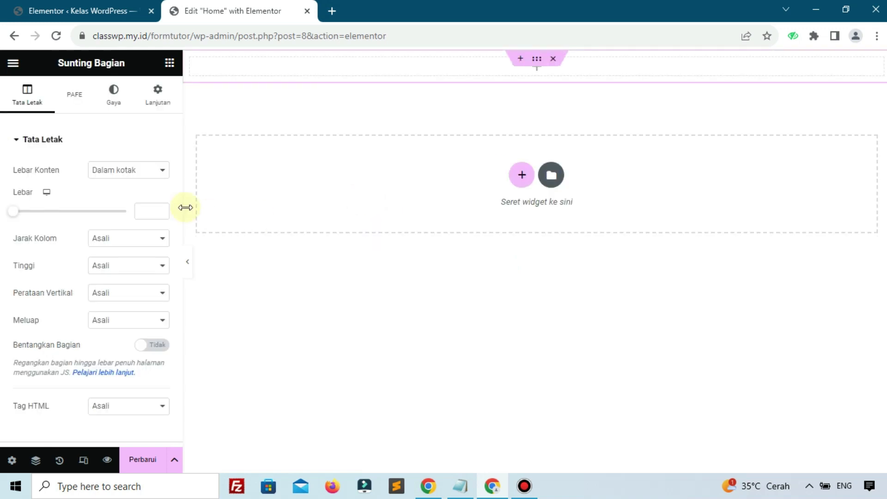
left_click(156, 105)
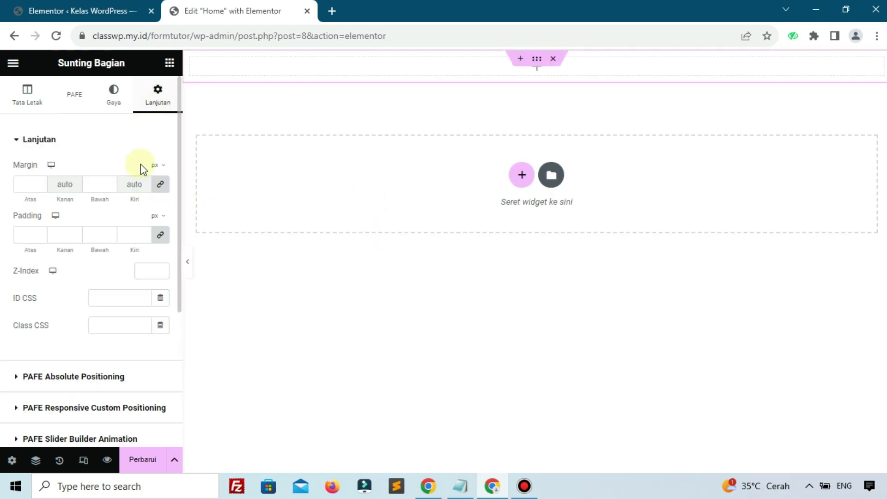
left_click(155, 217)
left_click(153, 235)
left_click(25, 235)
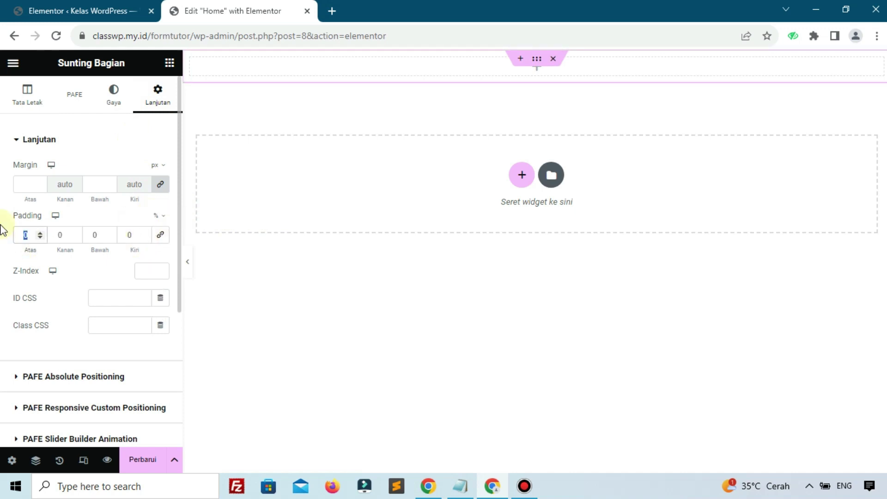
type("4")
left_click(102, 236)
type("4")
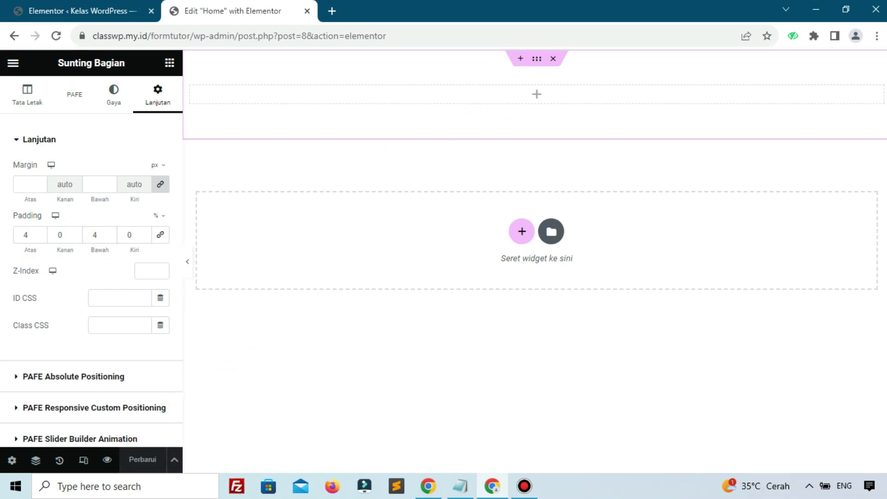
Step: Make the section background a gradient with #1E32A3 as first colour and blue as second
left_click(117, 101)
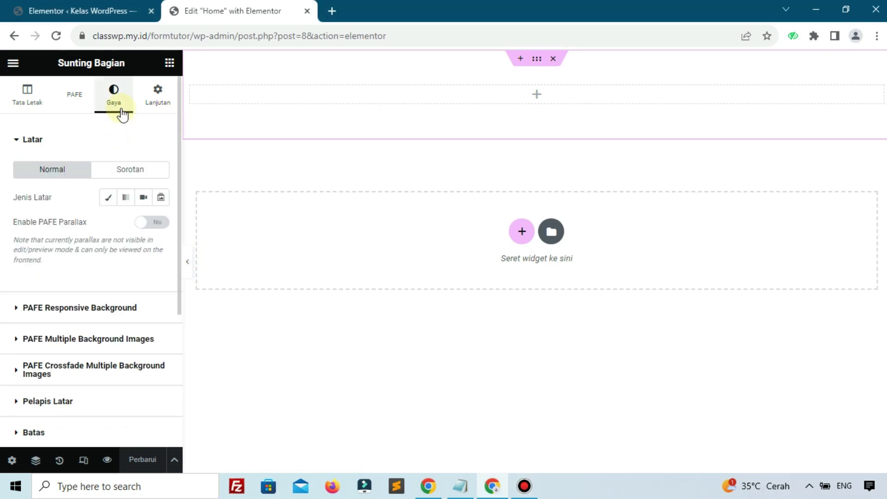
left_click(125, 198)
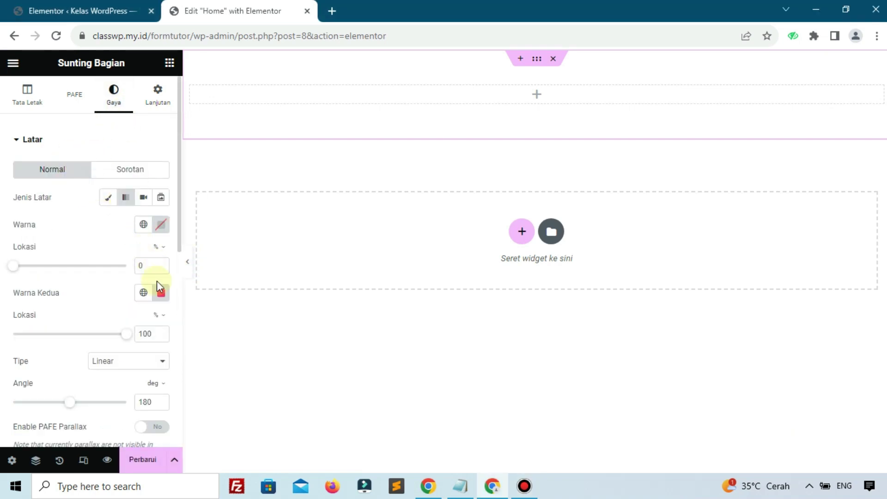
left_click(160, 294)
key("ctrl+v")
left_click(123, 293)
left_click(164, 231)
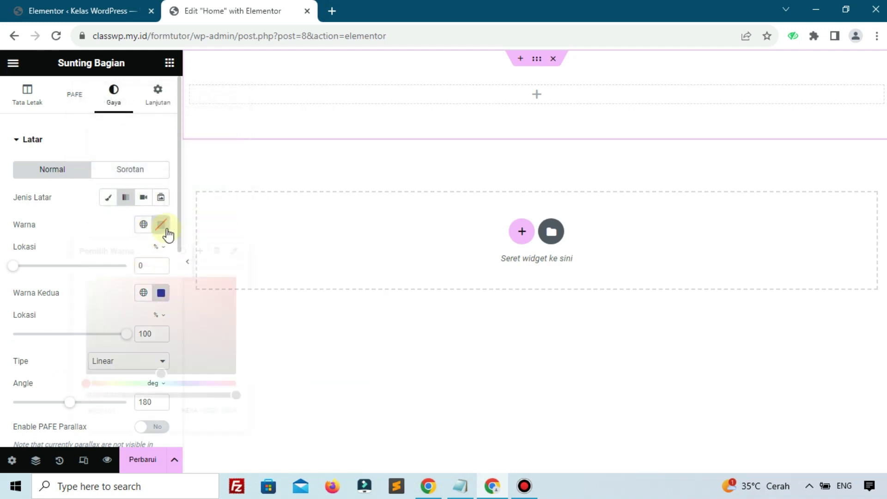
type("#1E32A3")
left_click(64, 319)
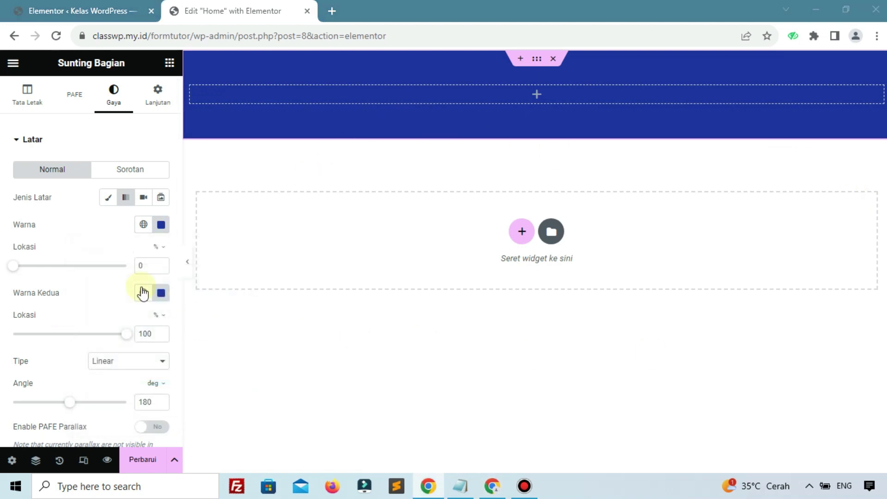
Step: Lighten the gradient's second colour for a linear 180° dark-to-light blue background
left_click(159, 298)
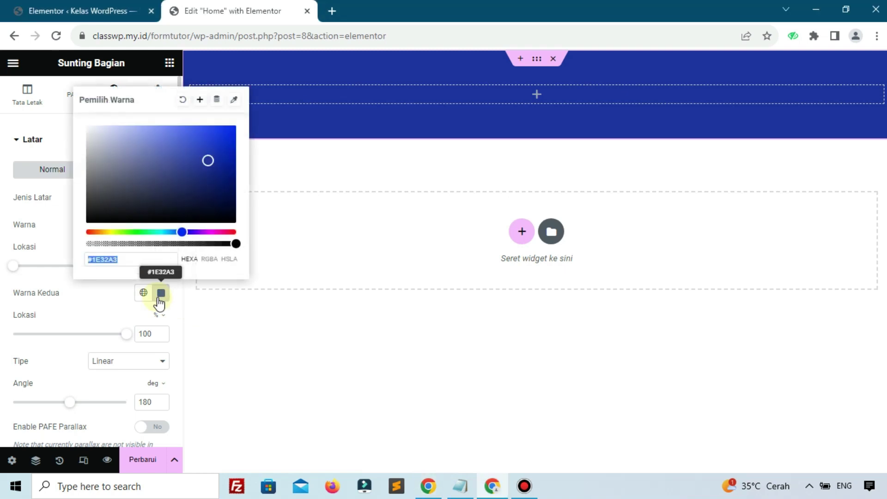
left_click(122, 307)
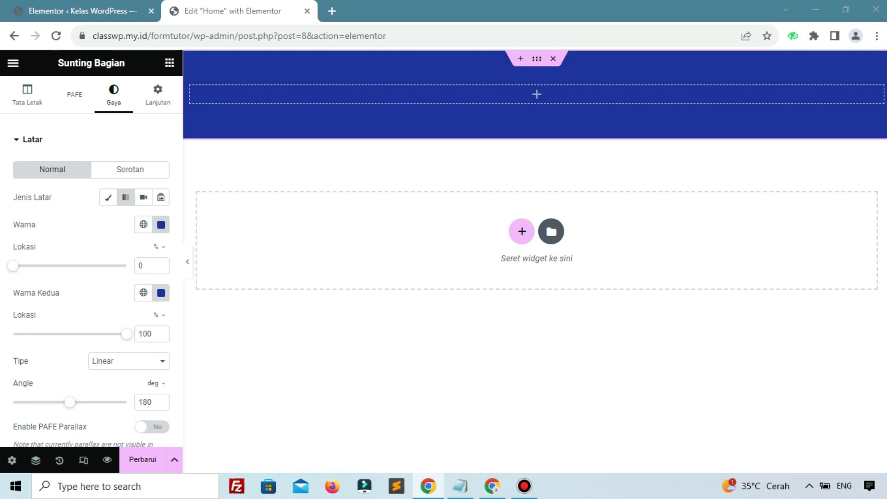
left_click(161, 293)
key("ctrl+v")
left_click(436, 208)
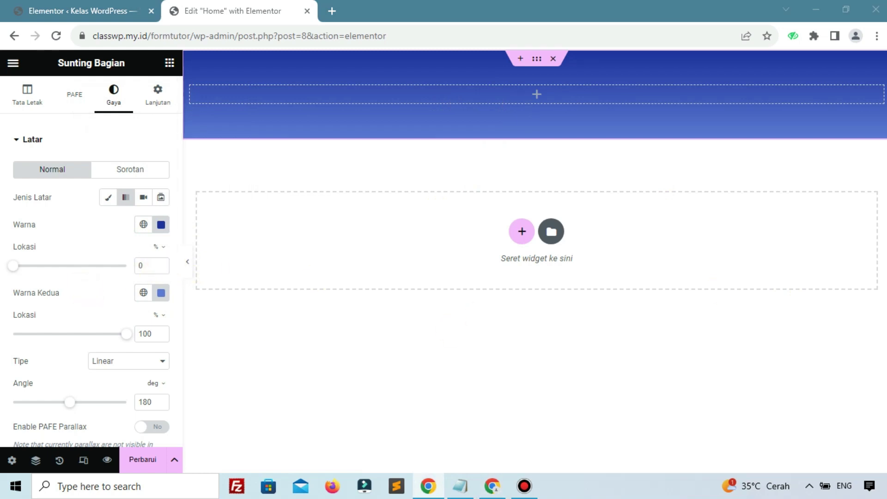
scroll(70, 277, "down", 3)
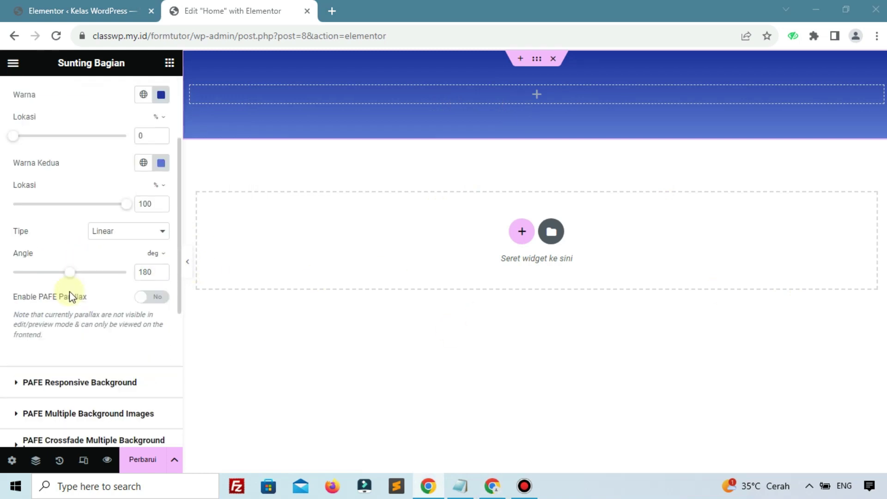
scroll(43, 193, "up", 3)
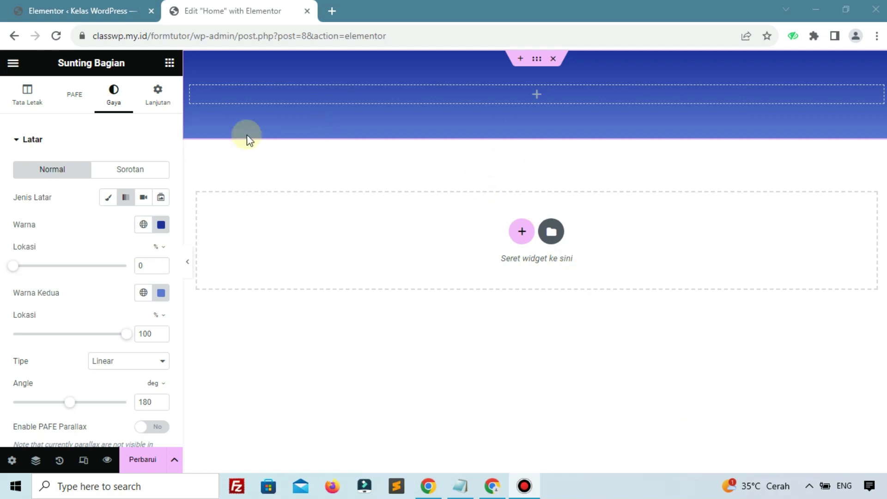
left_click(39, 103)
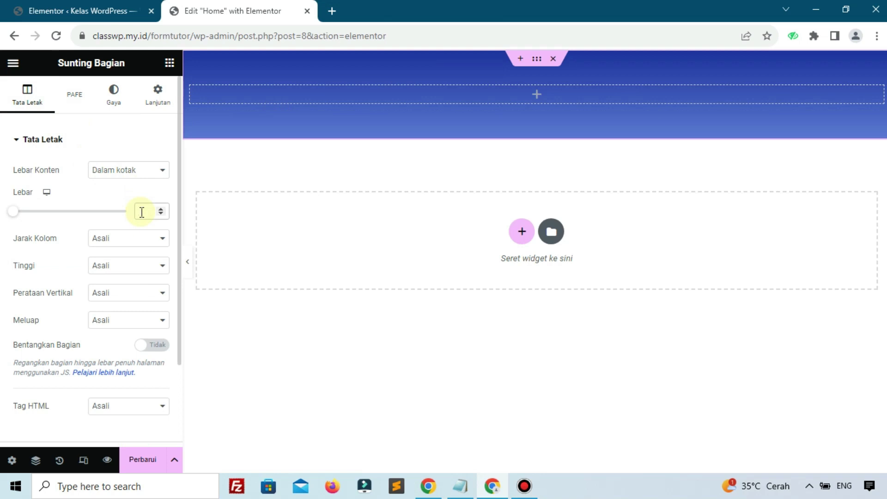
Step: Set the section width to 700 and insert an inner section with its right column deleted
type("700")
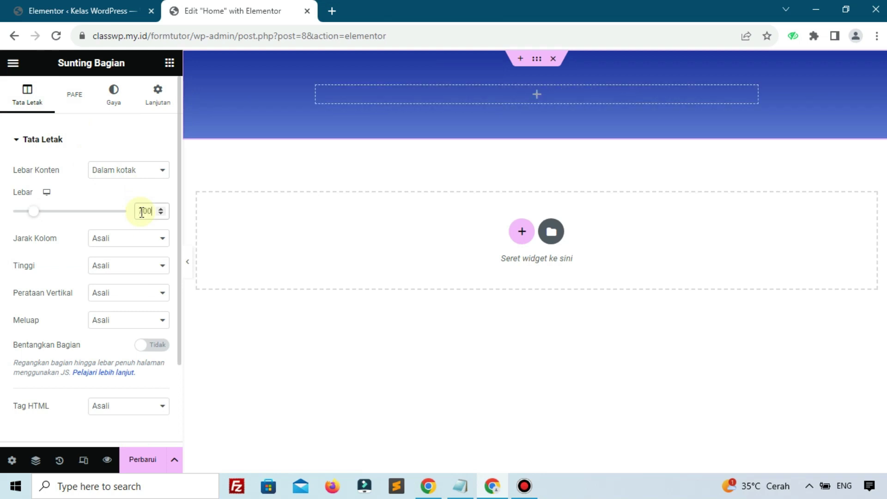
left_click(169, 64)
left_click_drag(56, 264, 470, 99)
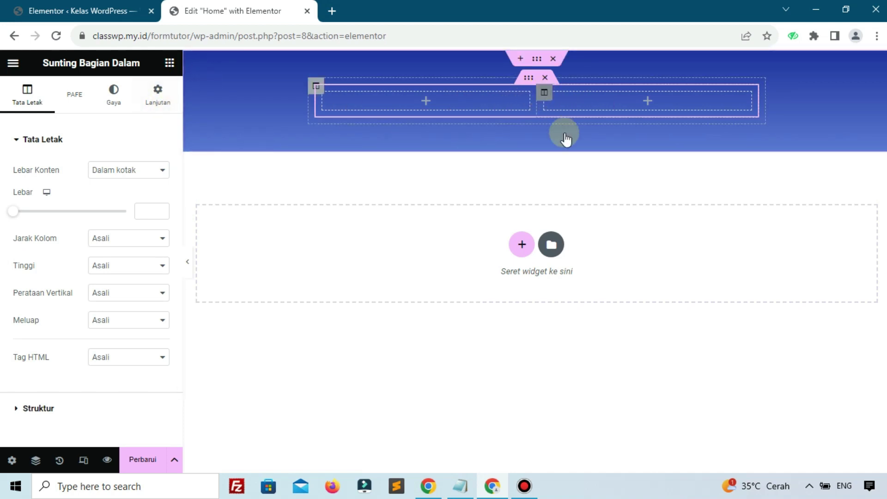
right_click(544, 94)
left_click(578, 338)
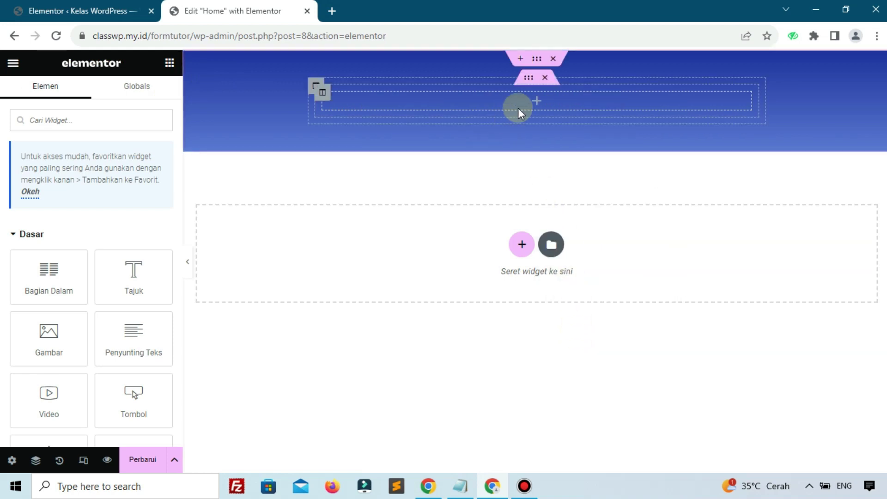
Step: Duplicate the inner section so a second single column sits below it
left_click(527, 80)
right_click(526, 83)
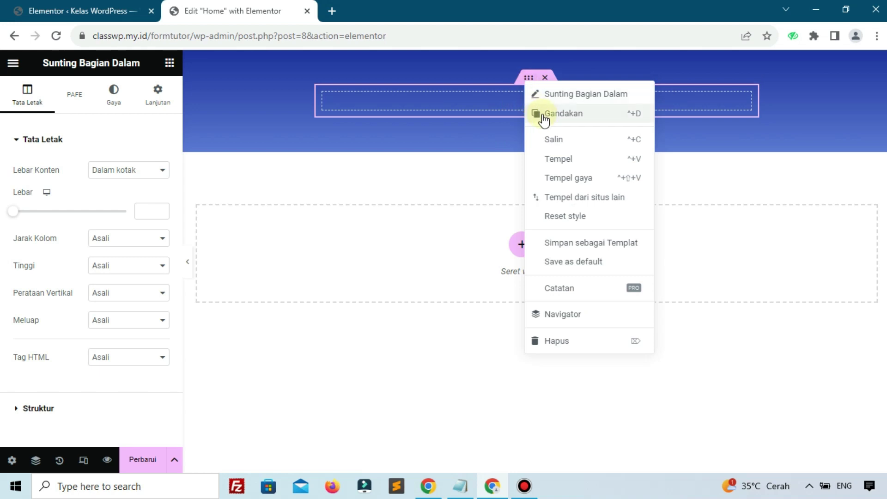
left_click(562, 113)
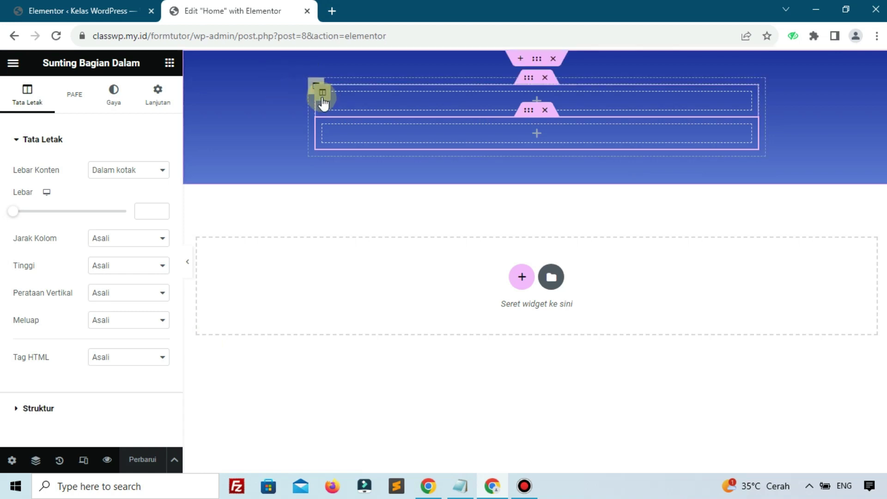
left_click(322, 98)
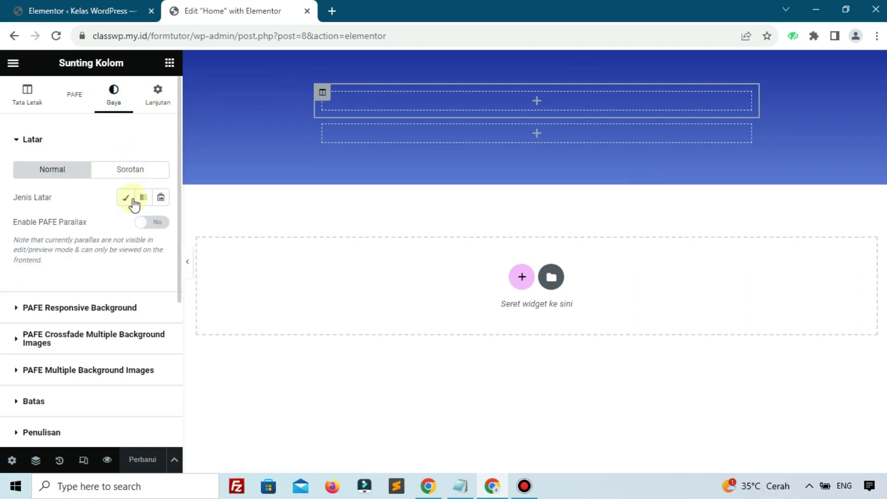
Step: Give the upper column a Klasik red background, then change the colour to dark navy
left_click(132, 199)
left_click(160, 226)
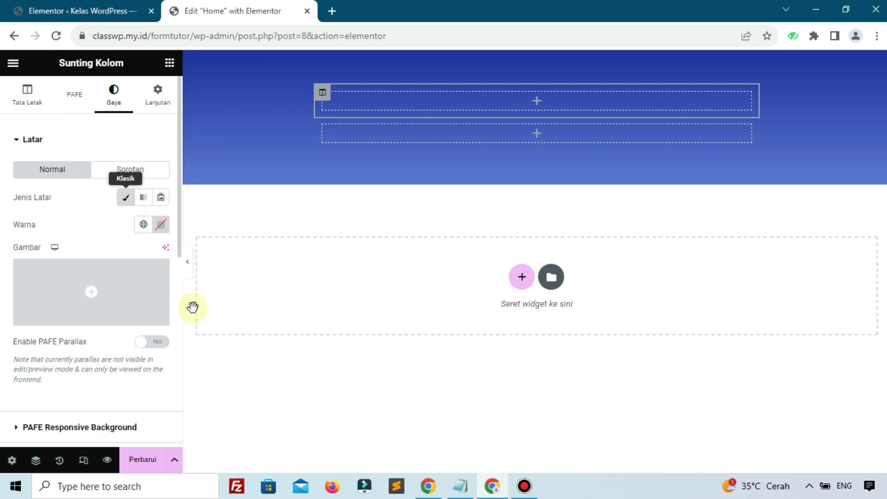
type("#AC2F2F")
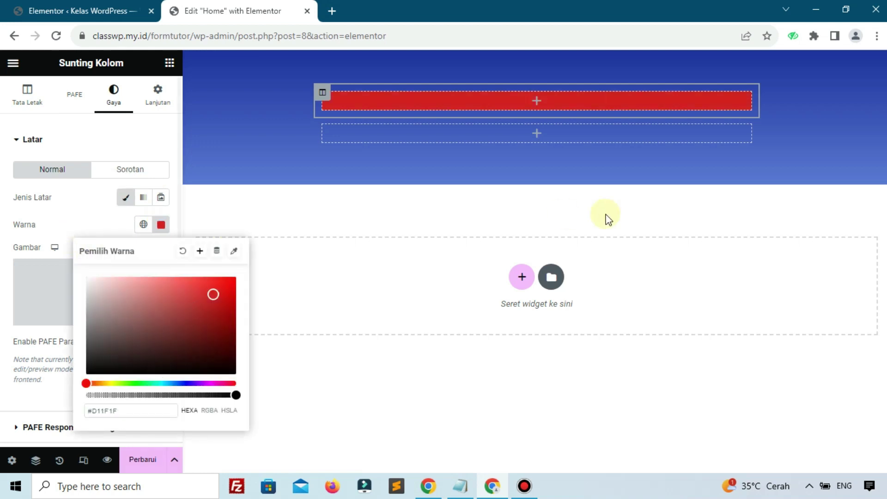
left_click(195, 258)
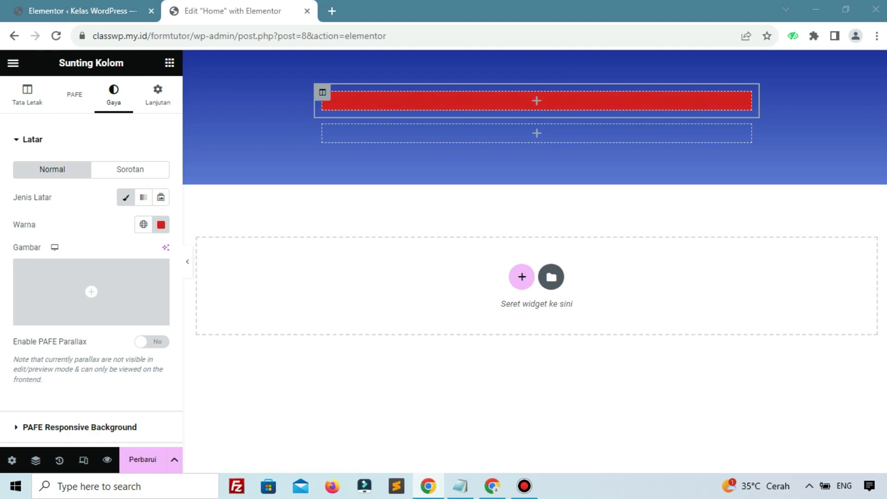
left_click(256, 175)
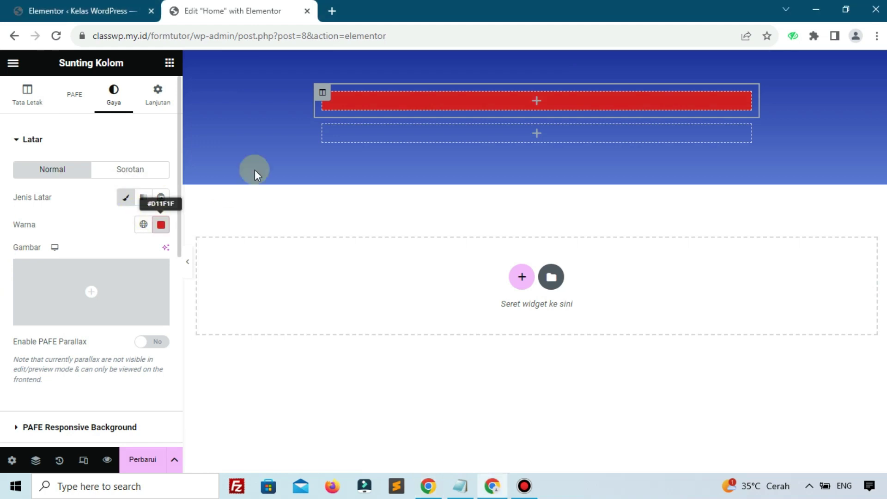
left_click(161, 224)
key("ctrl+v")
left_click(289, 204)
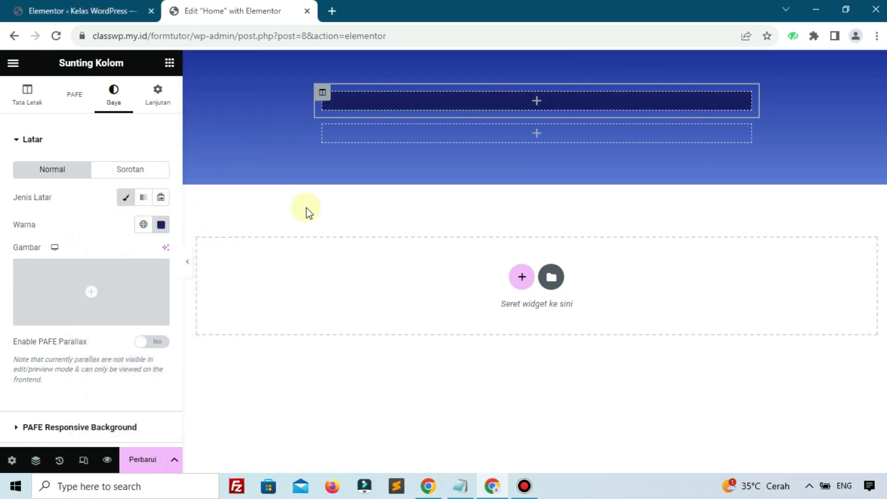
left_click(519, 488)
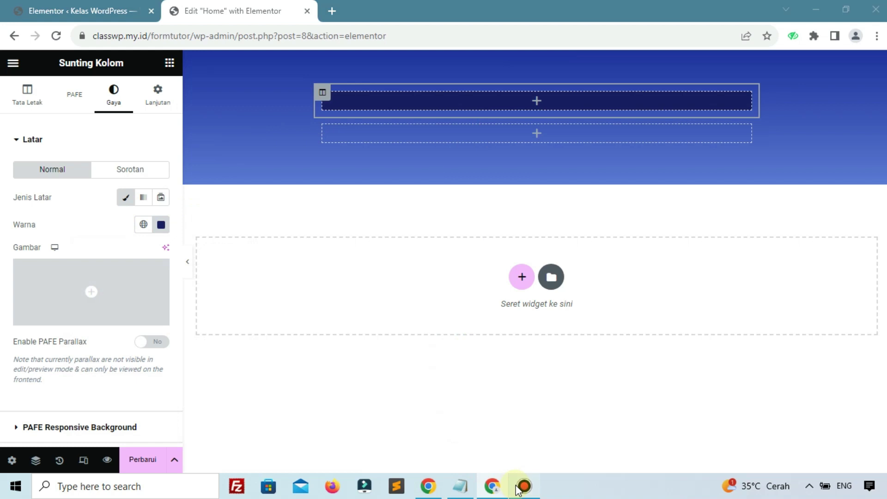
left_click(783, 229)
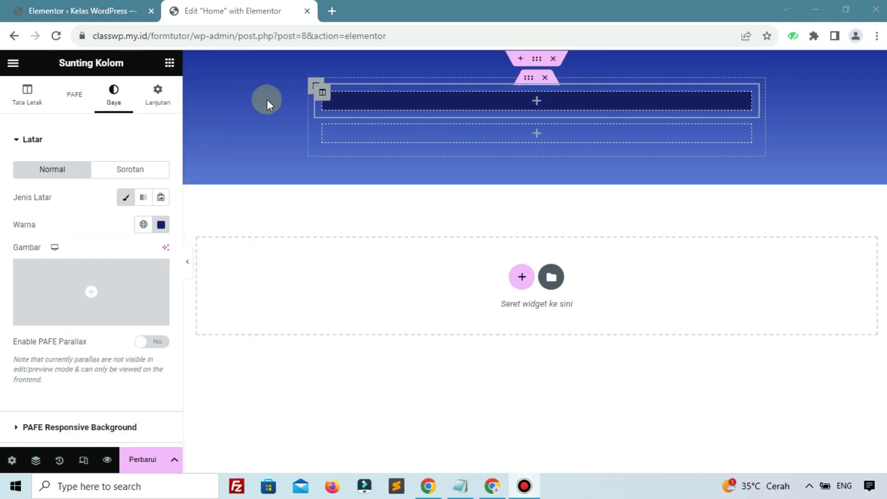
Step: Add a centred heading reading 'Pendaftaran' to the upper dark-blue column
left_click(537, 101)
left_click_drag(134, 268, 453, 103)
triple_click(57, 196)
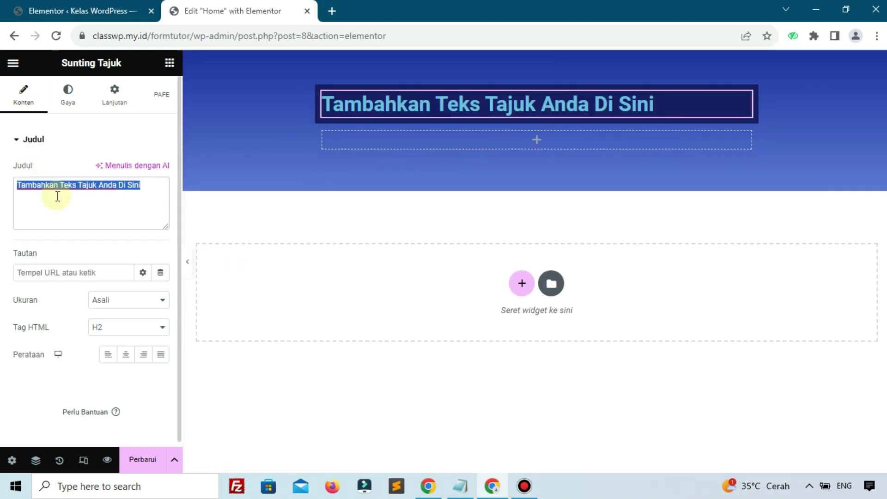
type("P")
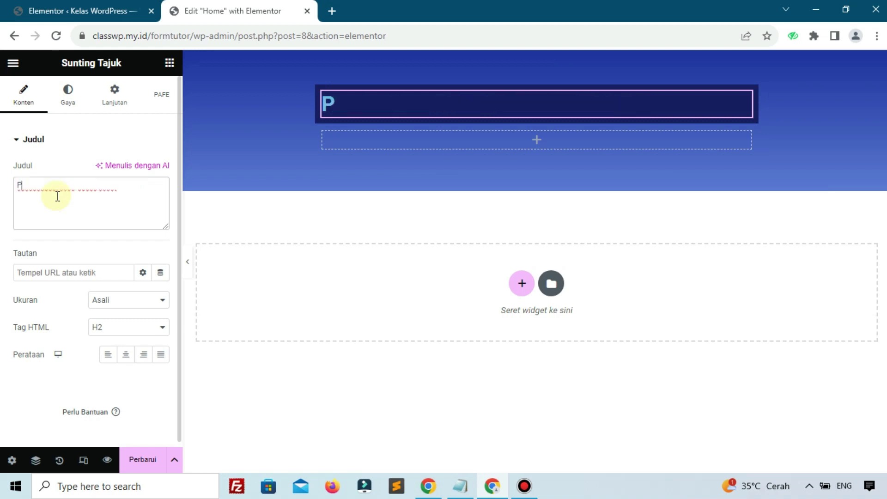
type("endaftaran")
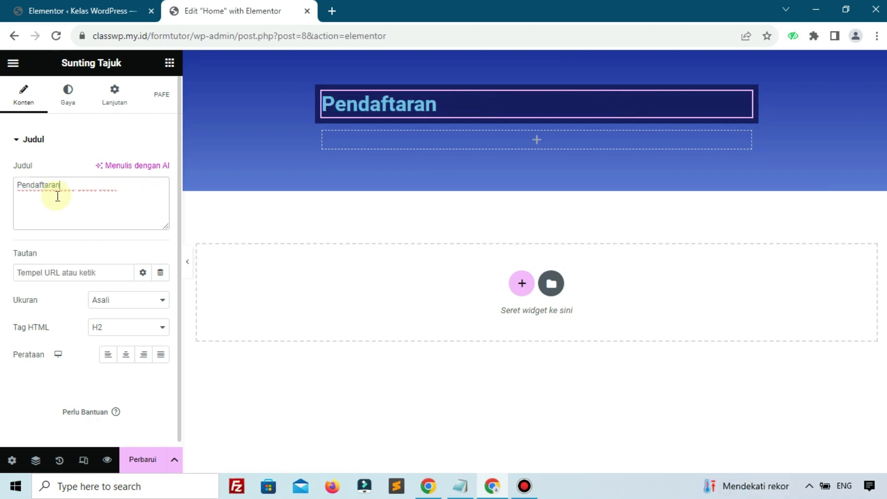
left_click(126, 354)
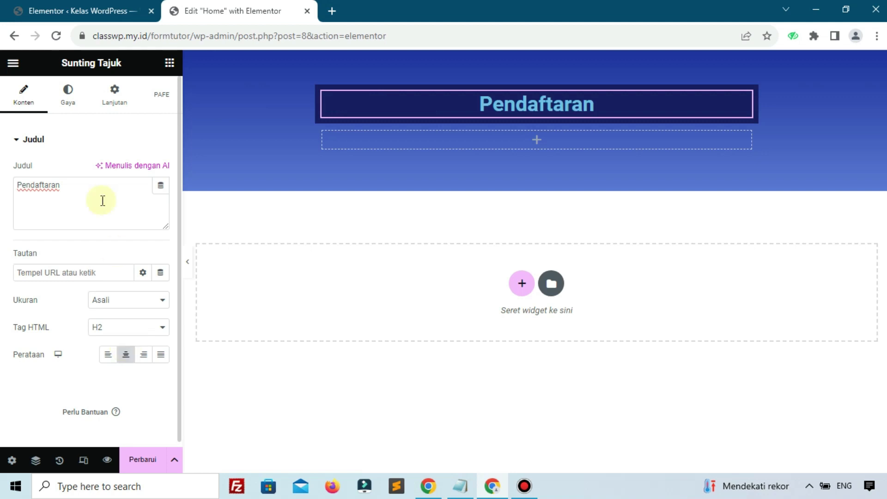
Step: Set the Pendaftaran heading's text colour to white on the Gaya tab
left_click(88, 97)
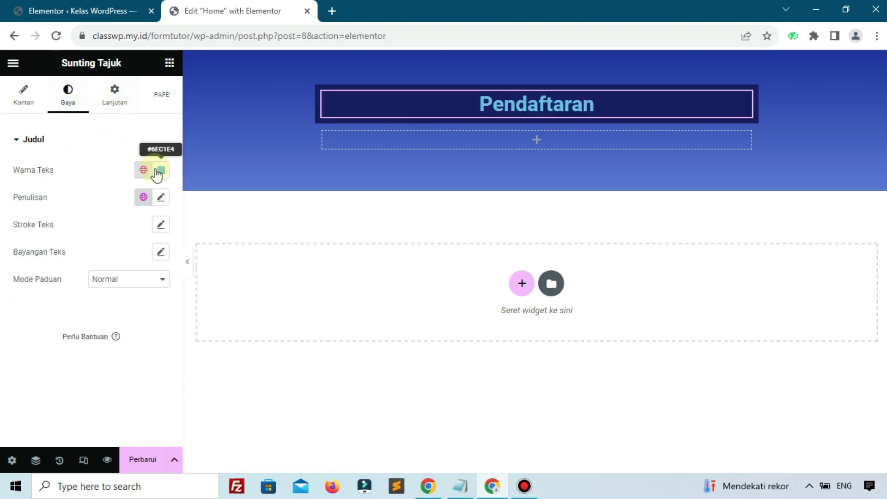
left_click(161, 170)
left_click(47, 200)
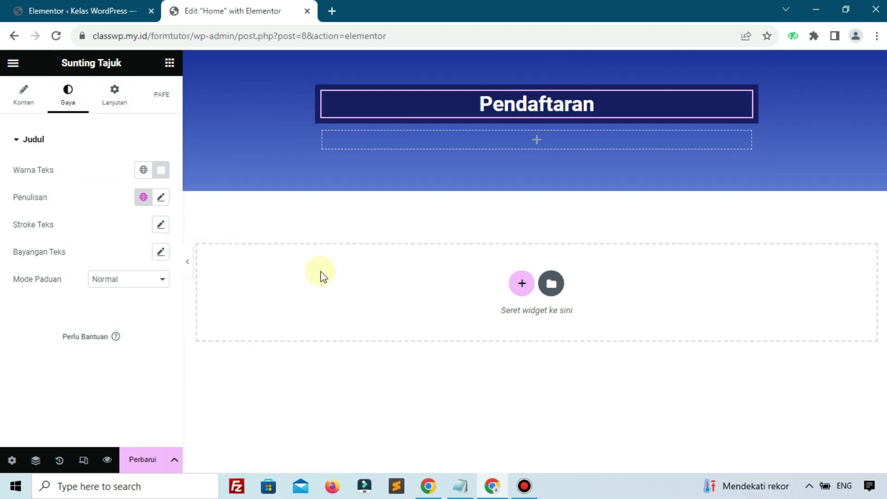
left_click(325, 134)
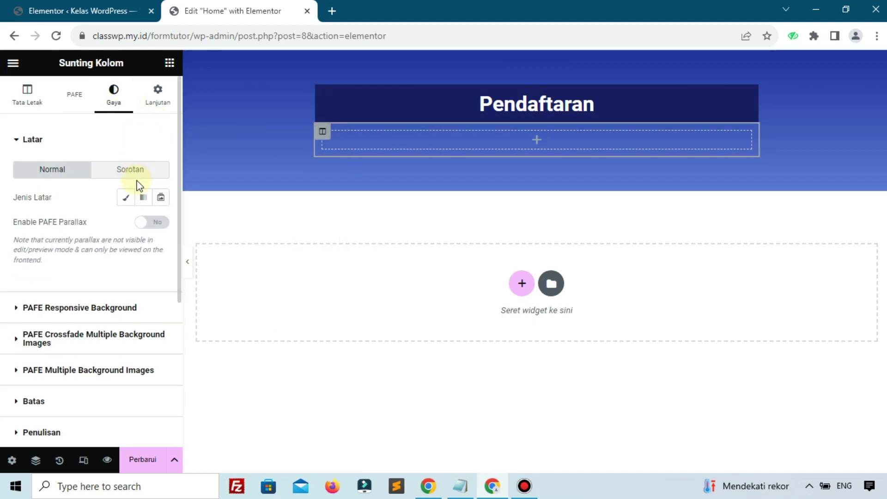
Step: Give the lower column a classic solid white (#FFFFFF) background and save the page
left_click(126, 198)
left_click(161, 225)
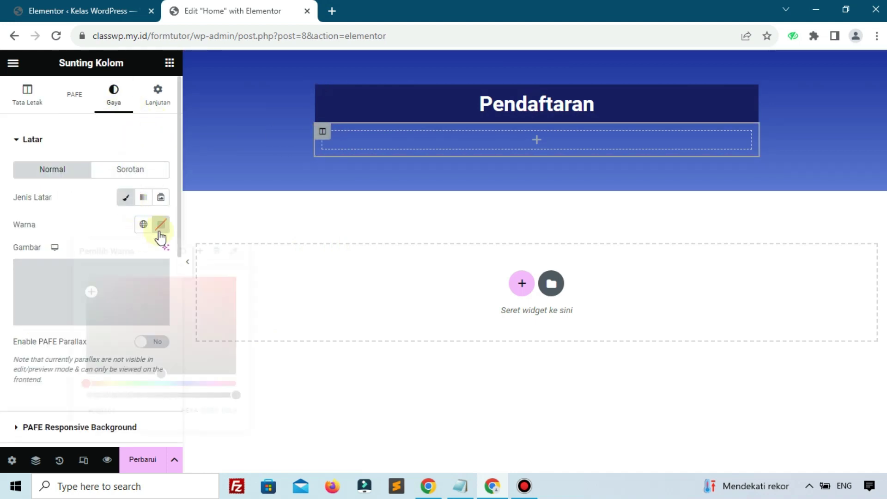
left_click_drag(154, 297, 65, 233)
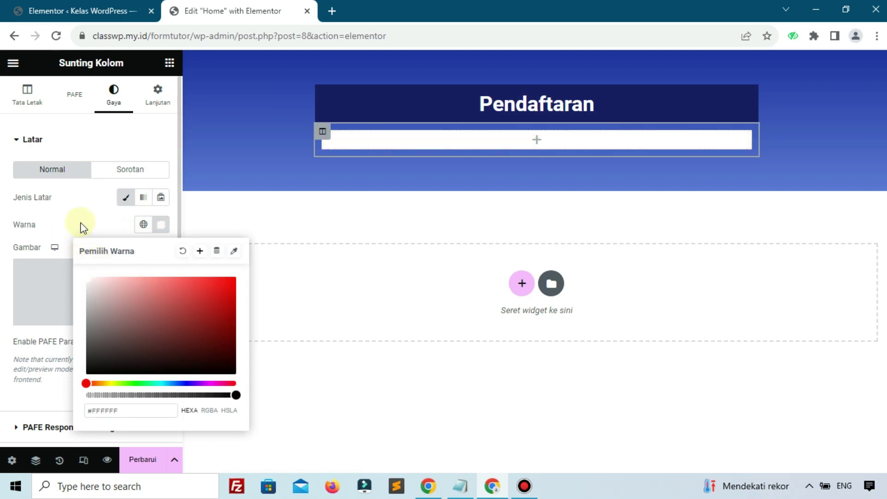
left_click(80, 223)
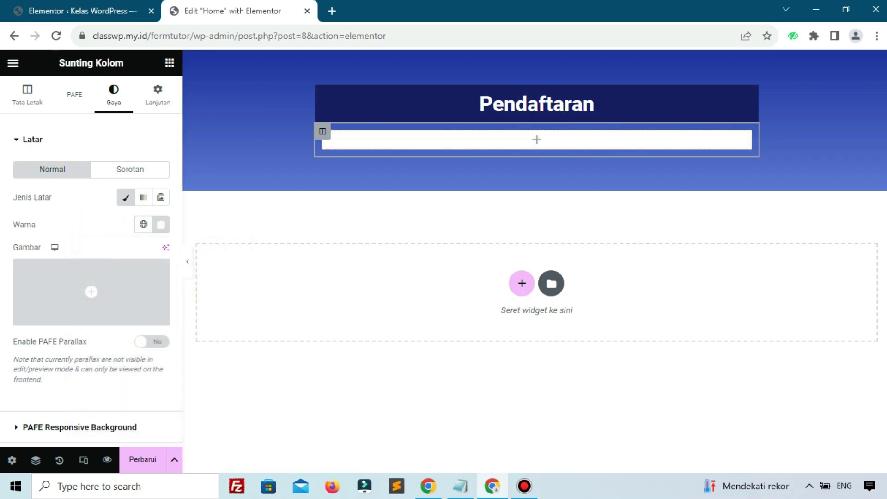
left_click(142, 460)
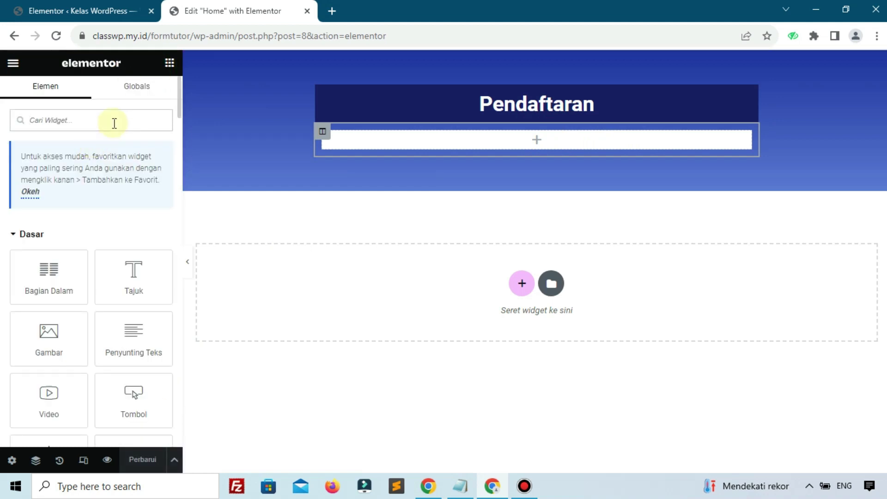
Step: Find the Field widget and place it into the white column
type("fie")
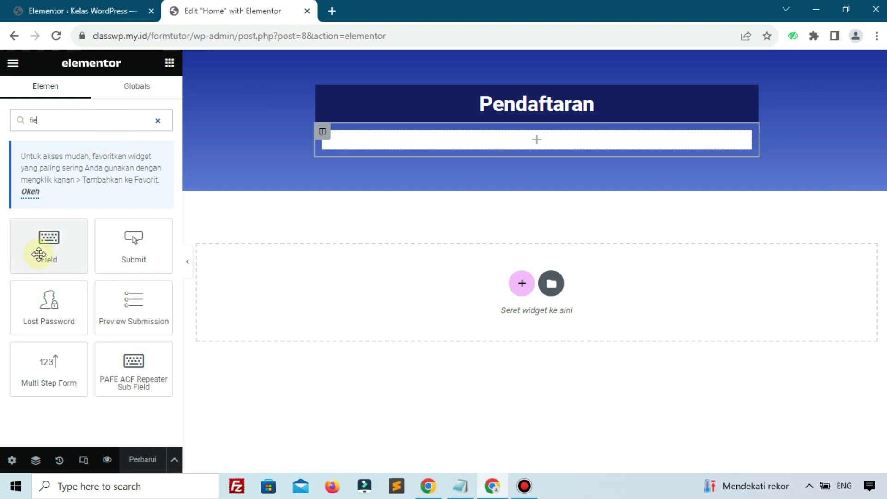
left_click_drag(39, 254, 430, 144)
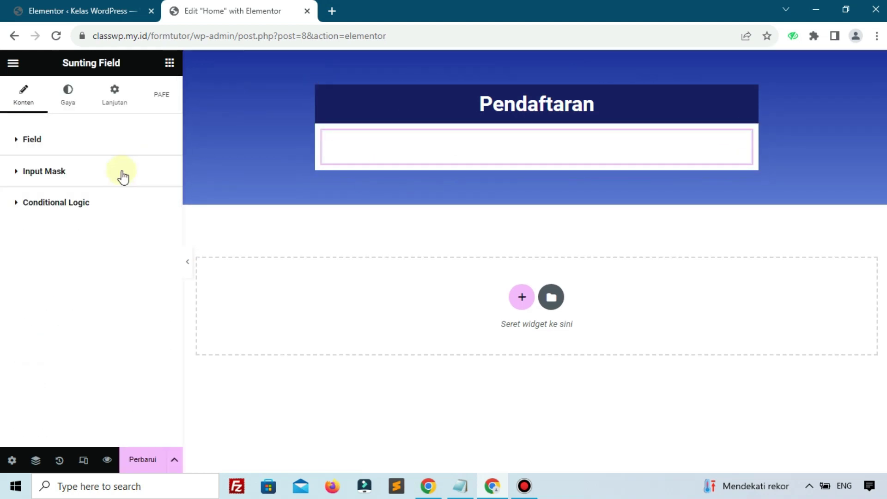
left_click(123, 176)
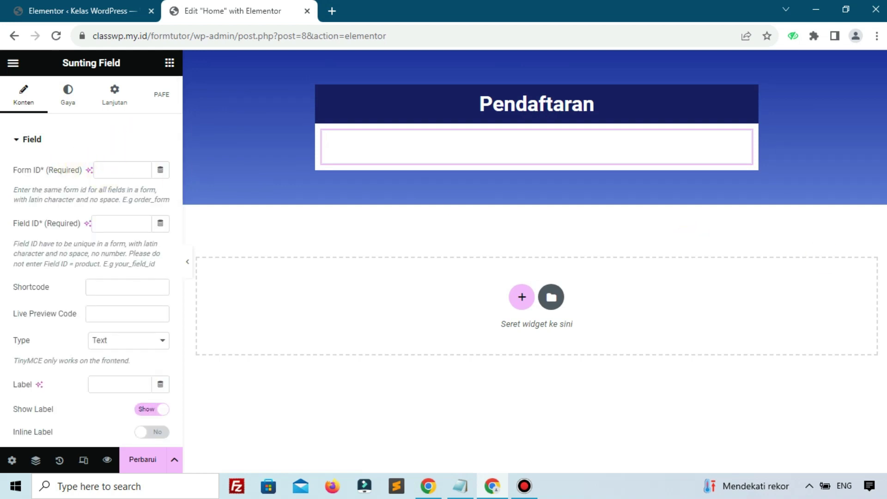
left_click(115, 151)
left_click(104, 141)
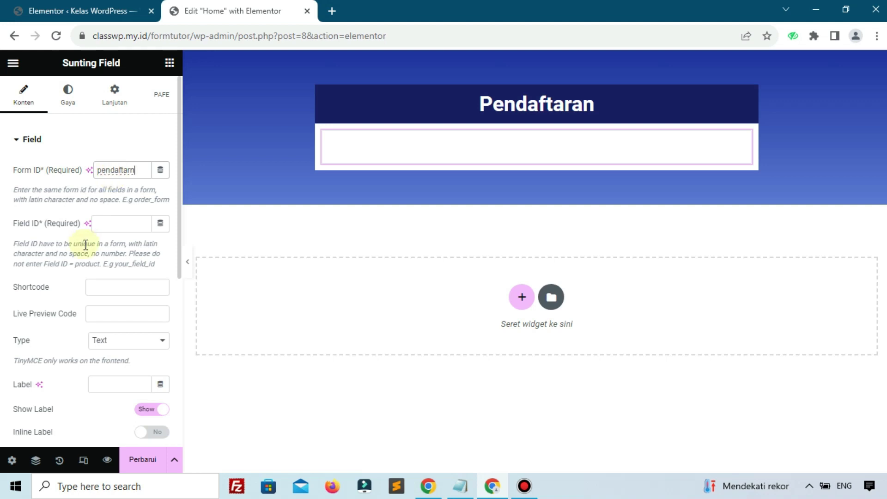
Step: Set the field's Form ID to daftar and Field ID to Nama, save, and reload the editor
double_click(136, 177)
type("da")
left_click(116, 225)
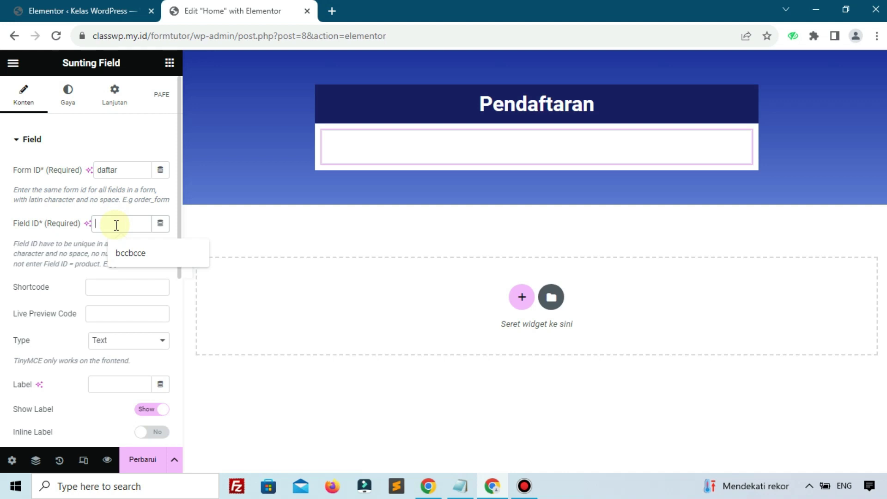
type("Nama")
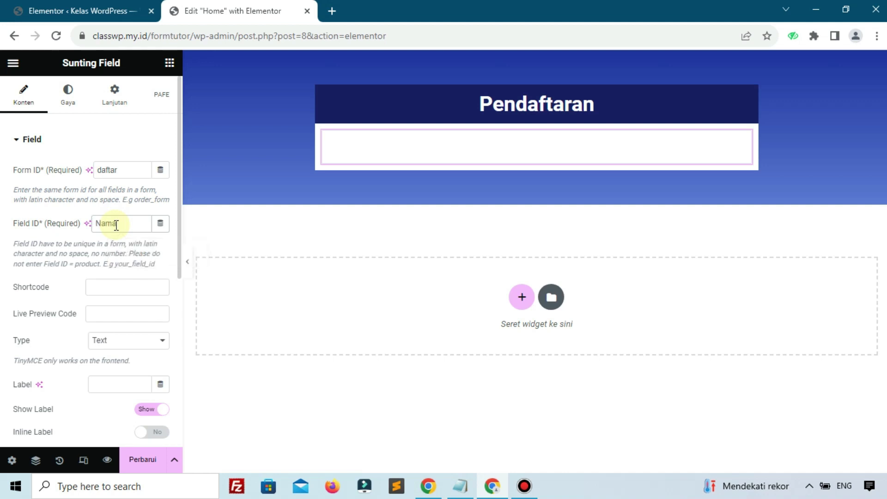
left_click(391, 147)
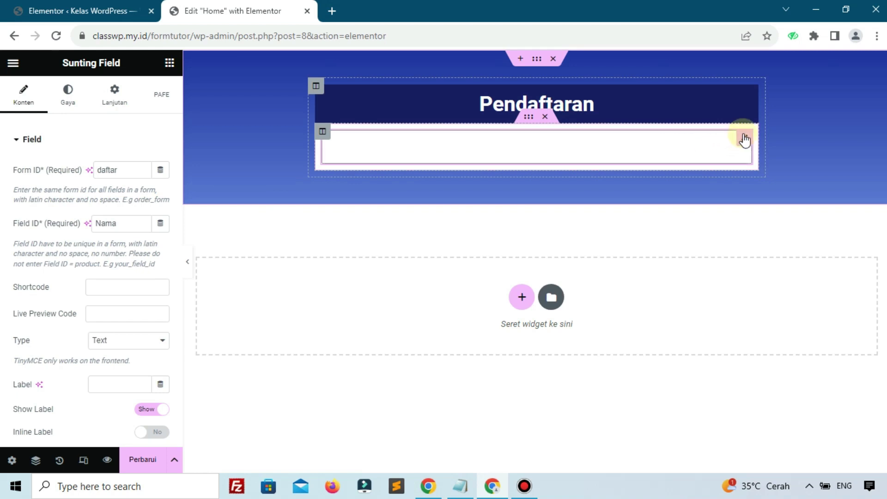
left_click(154, 464)
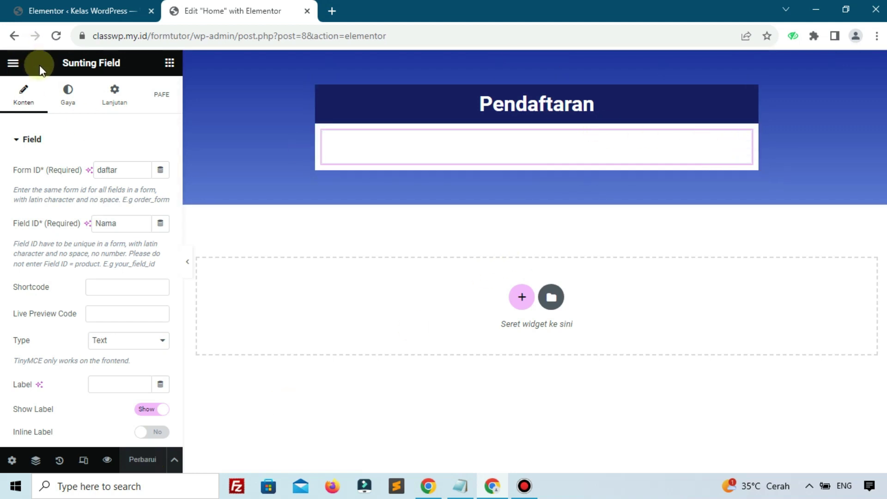
left_click(57, 40)
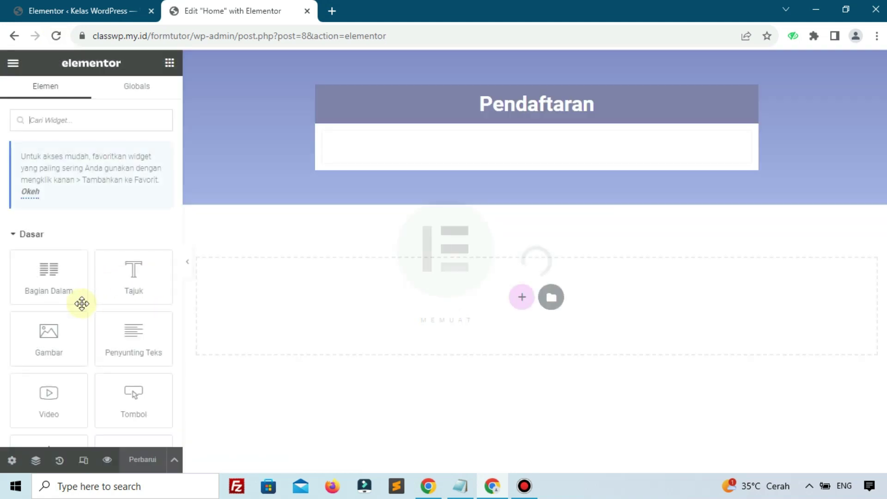
Step: Change the form field's Field ID and label to First Name
mouse_move(689, 138)
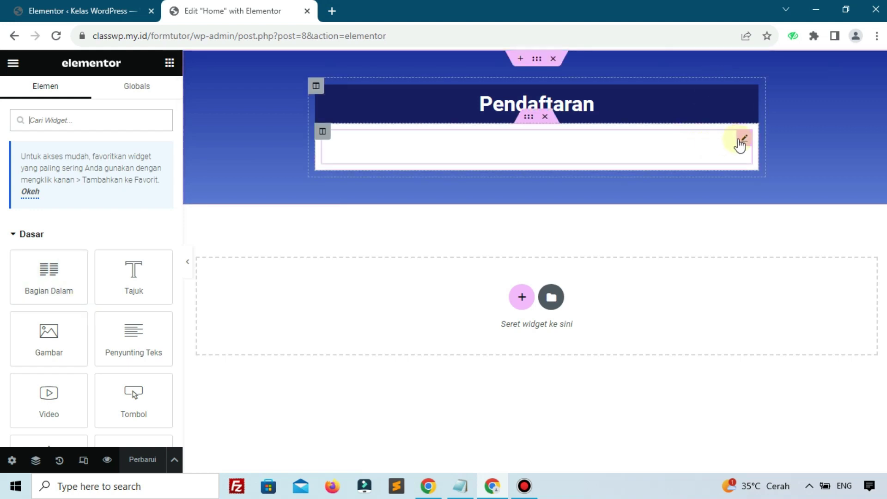
left_click(743, 139)
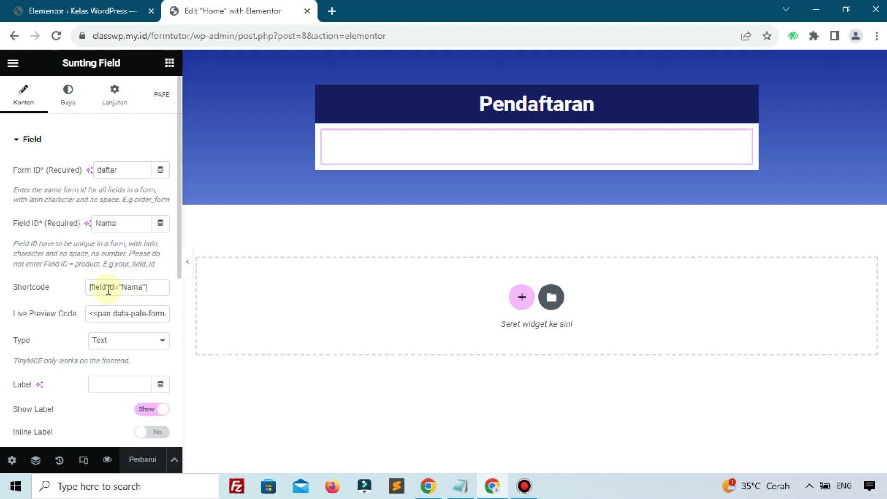
scroll(7, 274, "down", 3)
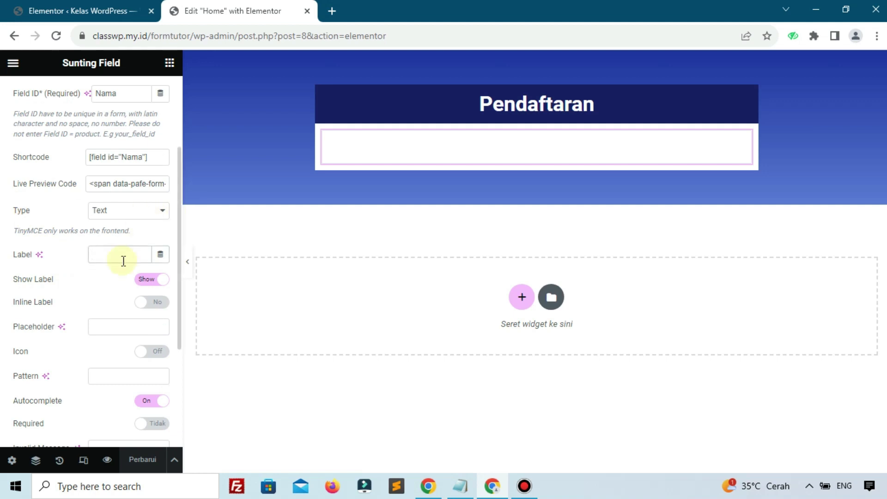
left_click(123, 261)
type("N")
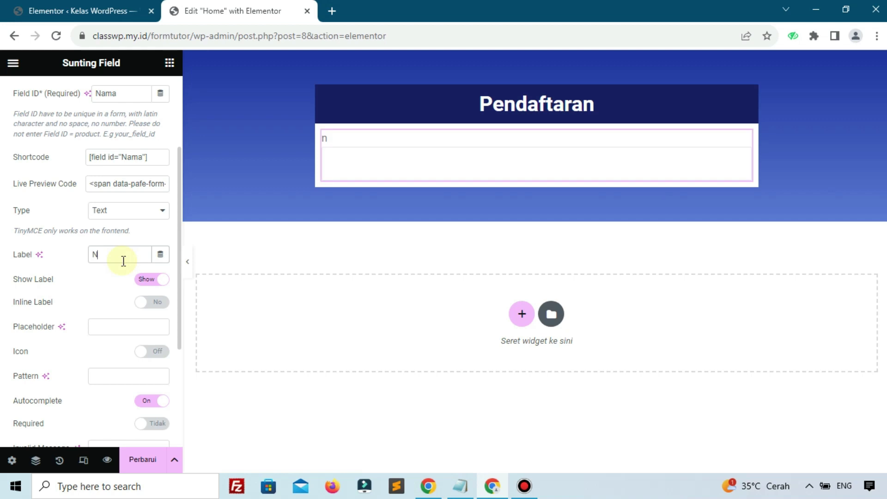
type("ama")
scroll(109, 159, "up", 3)
left_click_drag(117, 223, 113, 223)
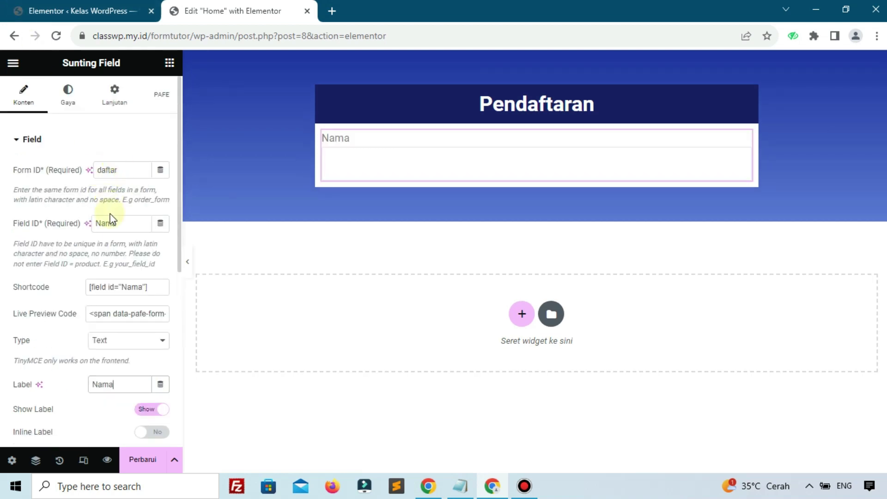
left_click_drag(2, 244, 3, 244)
type("Fi")
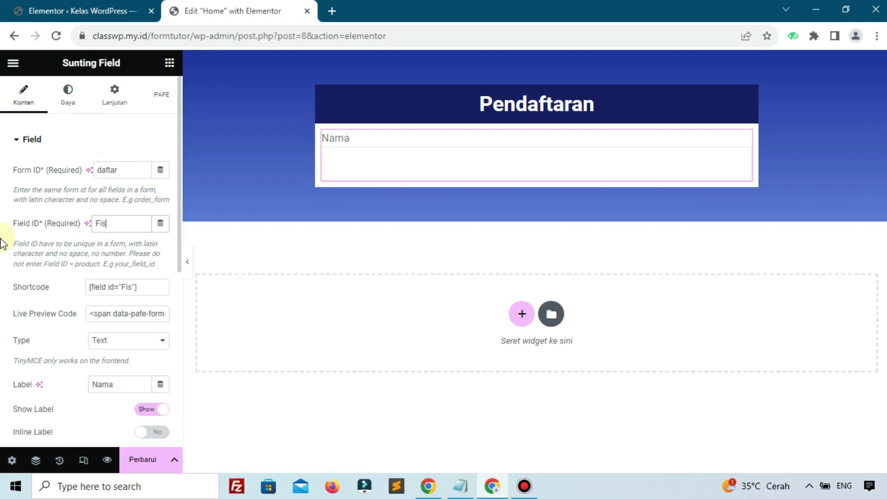
type("rst Name")
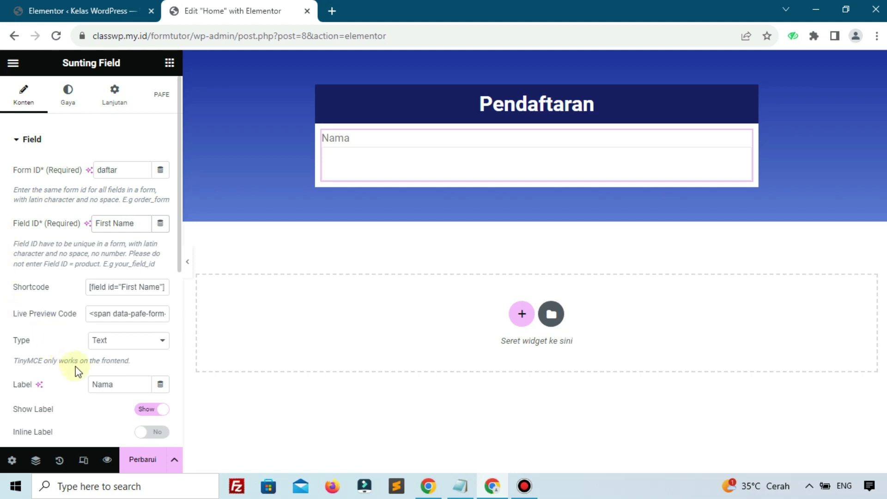
left_click(121, 389)
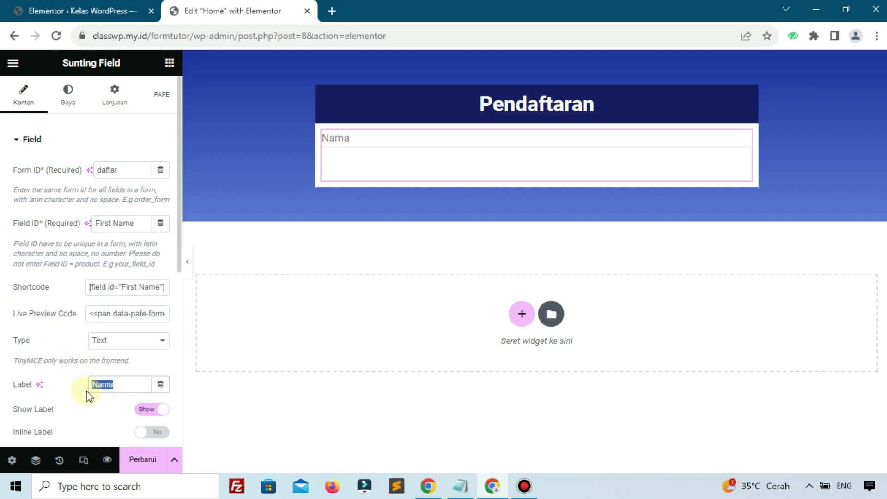
type("Firs")
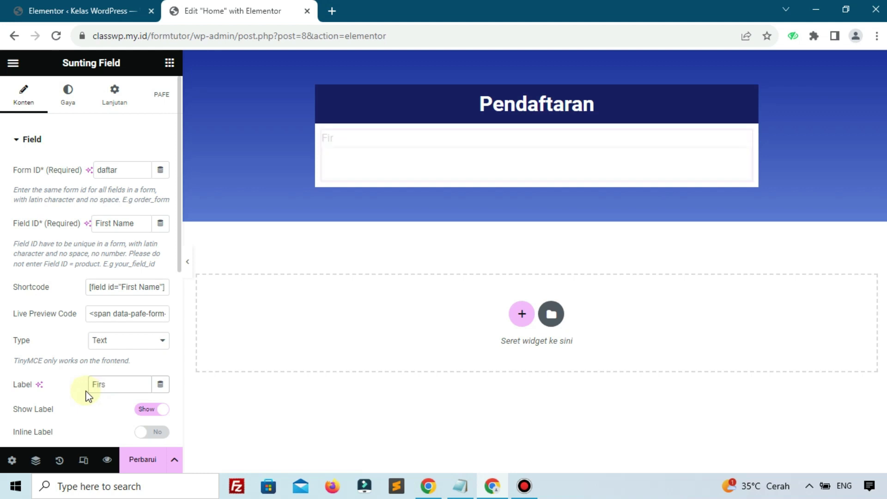
type("t Name")
Step: Make the First Name field required and show its required asterisk
scroll(154, 251, "down", 3)
scroll(148, 250, "up", 1)
scroll(145, 261, "down", 3)
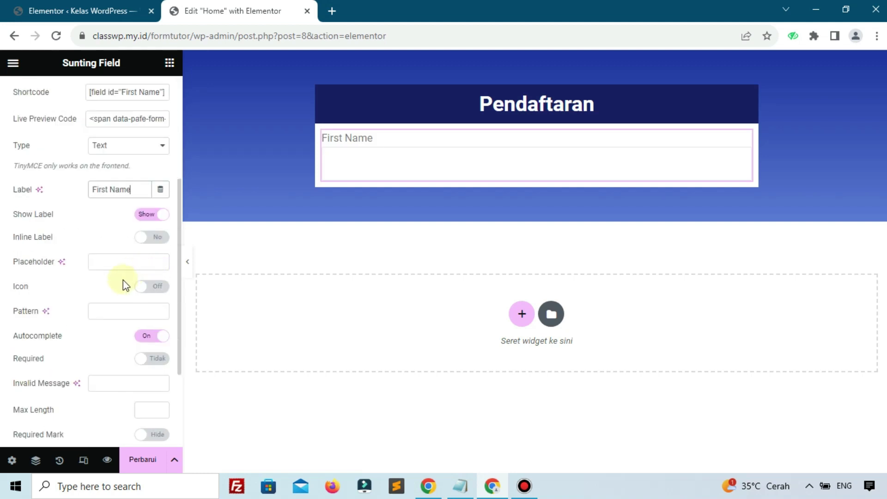
scroll(123, 296, "down", 1)
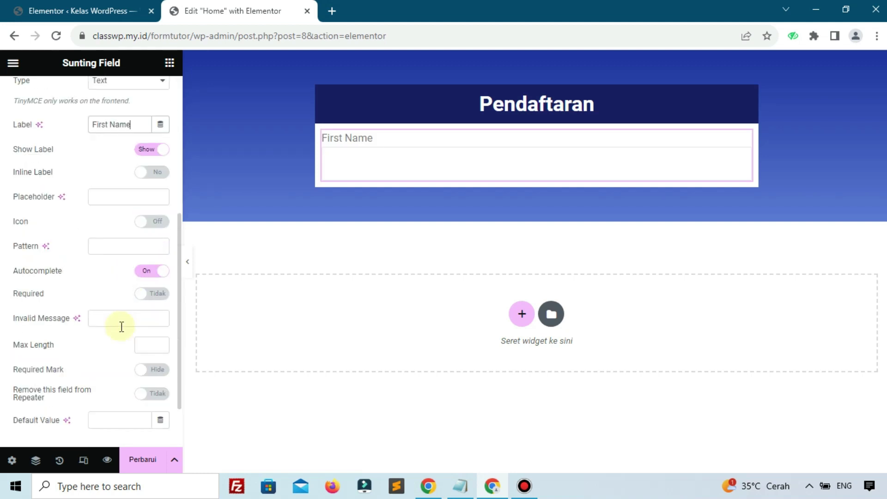
left_click(148, 298)
left_click(157, 372)
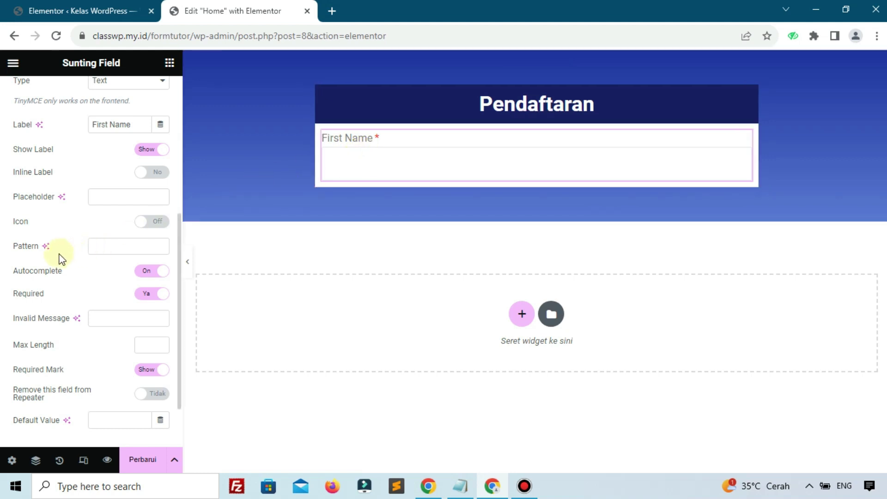
Step: Save the page, preview it in a new tab, then go back to the editor tab
left_click(133, 469)
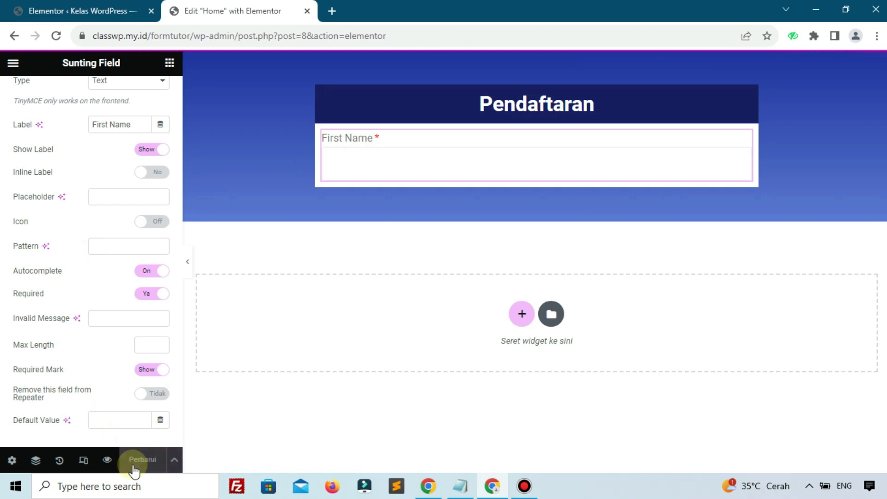
left_click(108, 460)
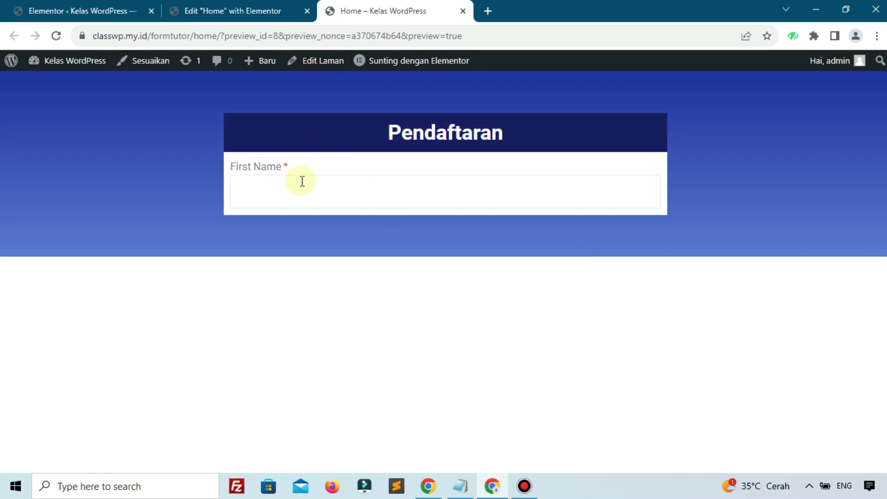
left_click(220, 16)
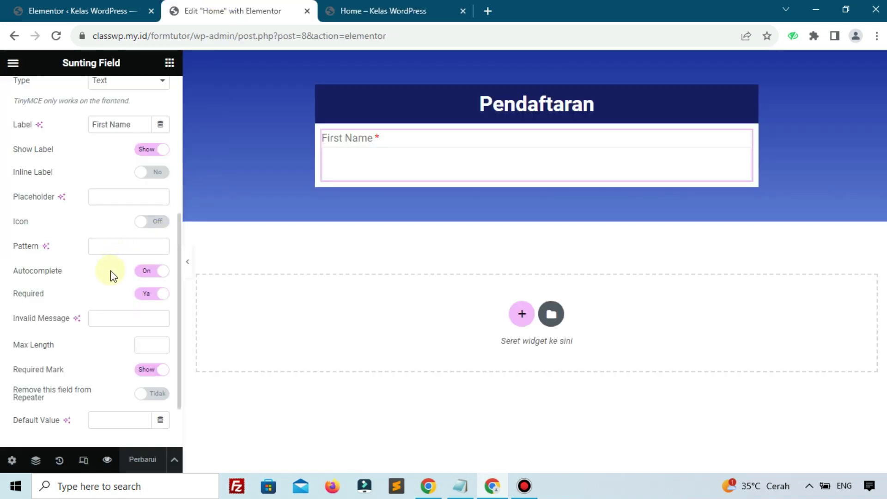
Step: Unlink the form column's padding sides and switch the padding unit to percent
scroll(91, 259, "up", 1)
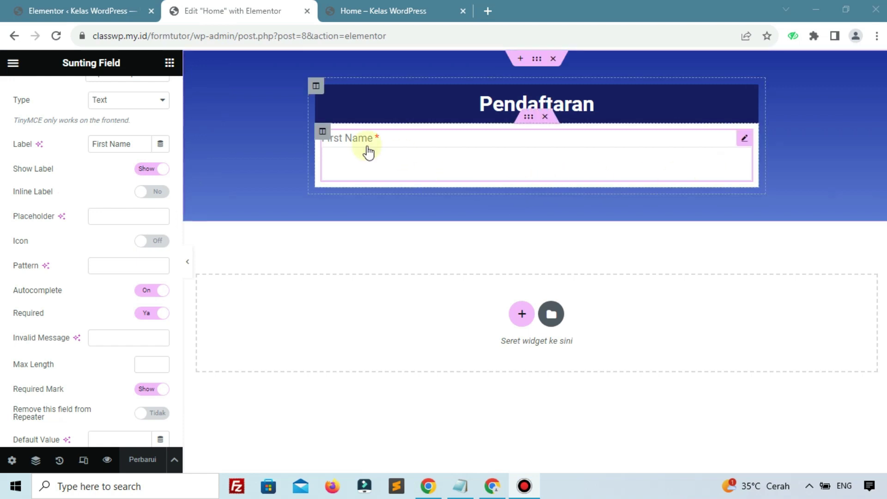
left_click(322, 133)
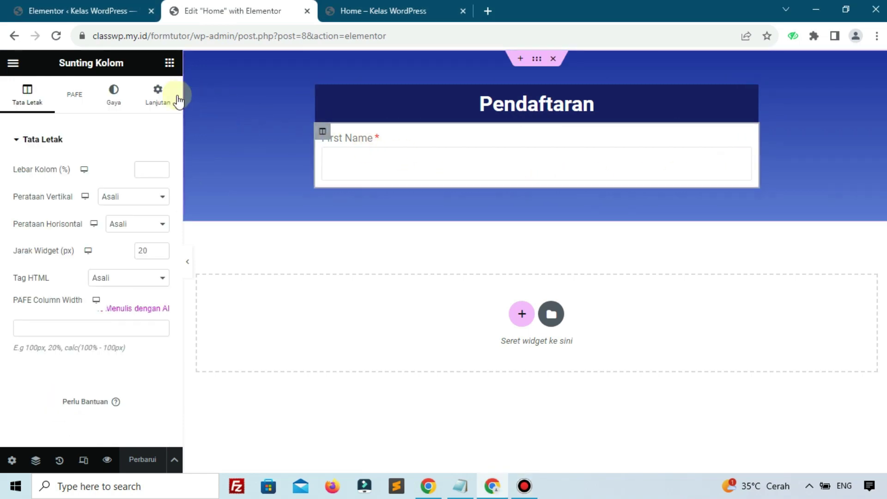
left_click(171, 100)
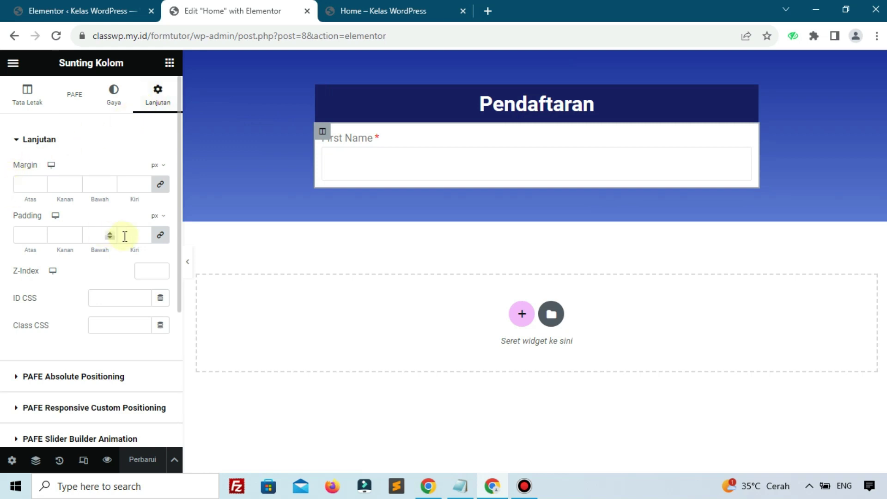
left_click(161, 236)
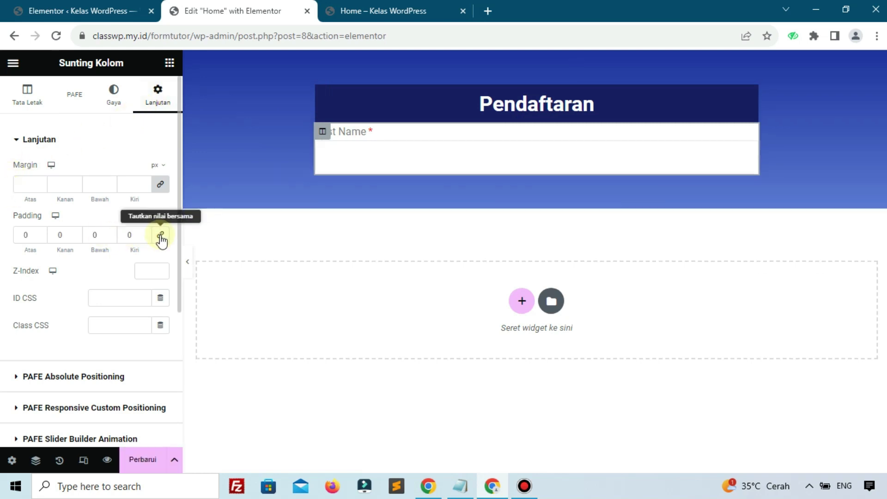
left_click(157, 216)
left_click(151, 247)
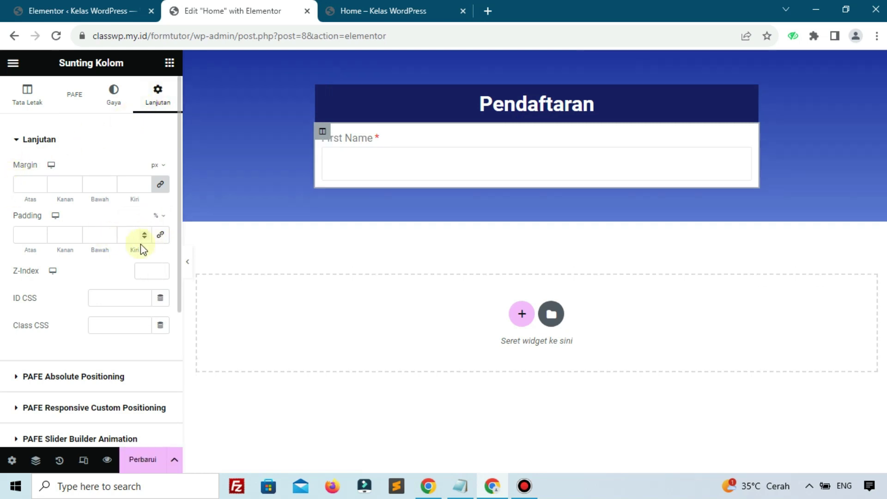
Step: Enter column padding of 5% top, 2% right, 5% bottom and 2% left
left_click(26, 233)
type("5")
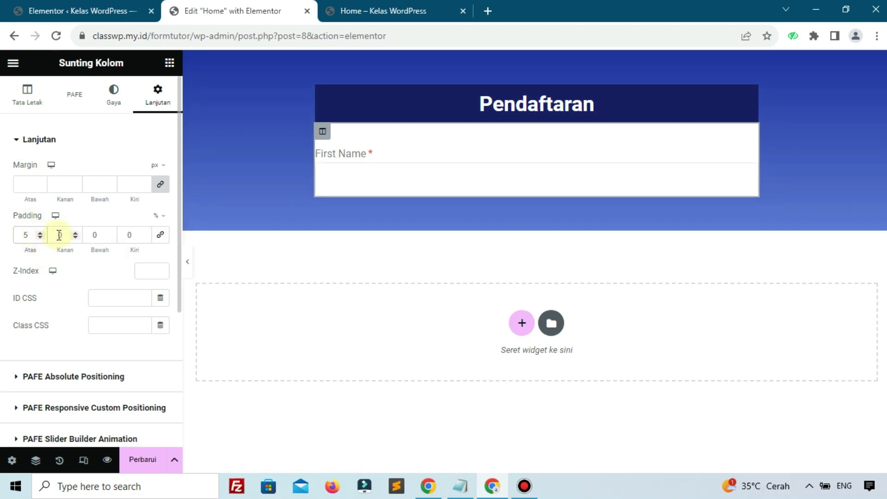
left_click_drag(62, 234, 53, 233)
type("2")
left_click_drag(106, 238, 95, 235)
type("5")
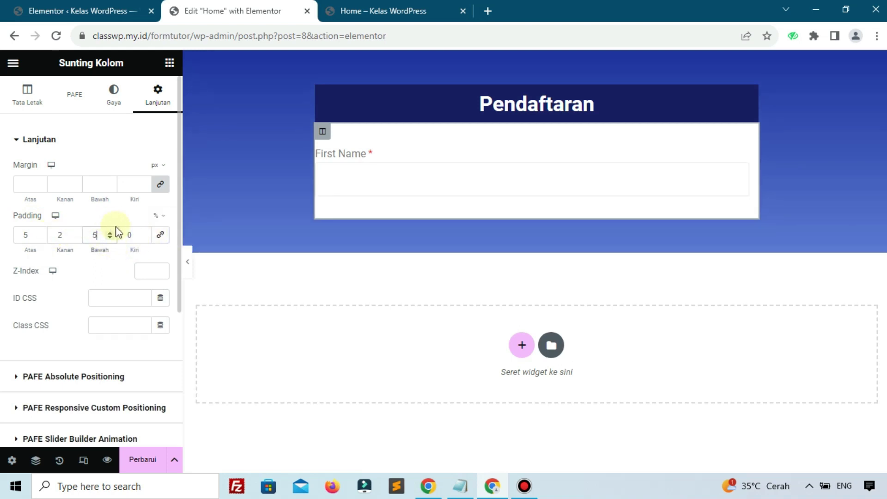
left_click(134, 236)
type("2")
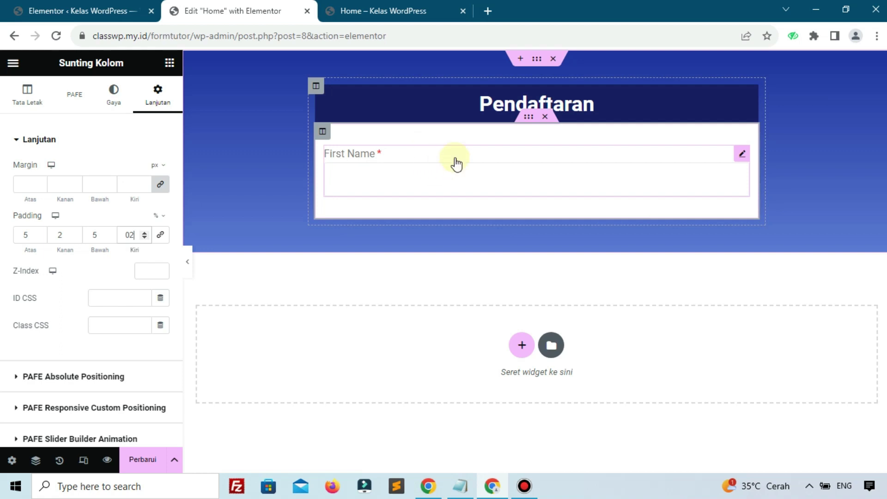
Step: Give the First Name field a custom 50% width and a 7px margin on all sides
left_click(342, 167)
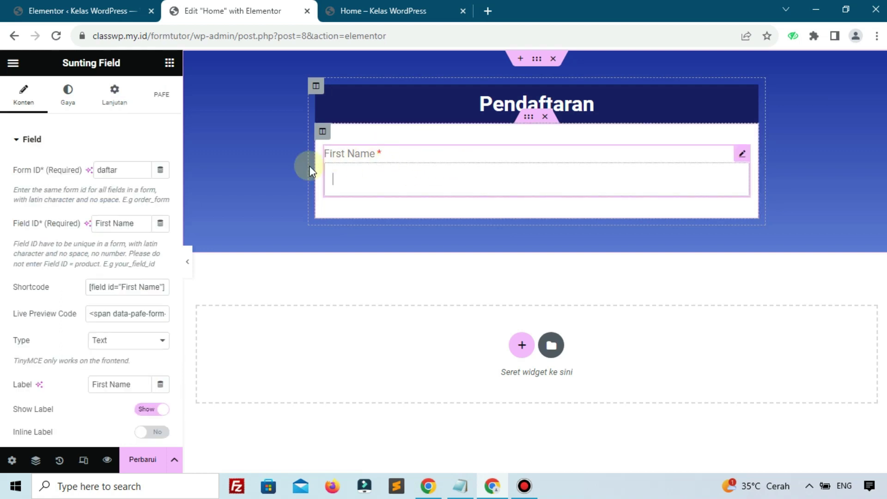
left_click(105, 108)
left_click(118, 274)
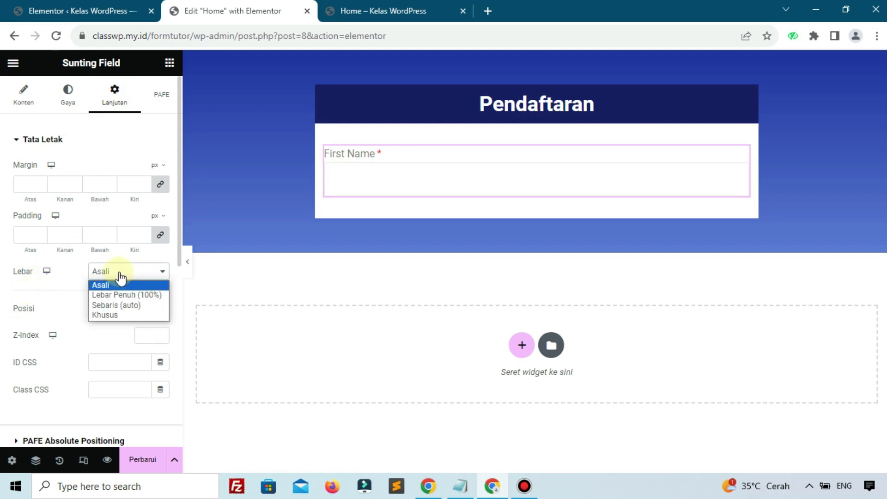
left_click(115, 317)
left_click(151, 312)
type("50")
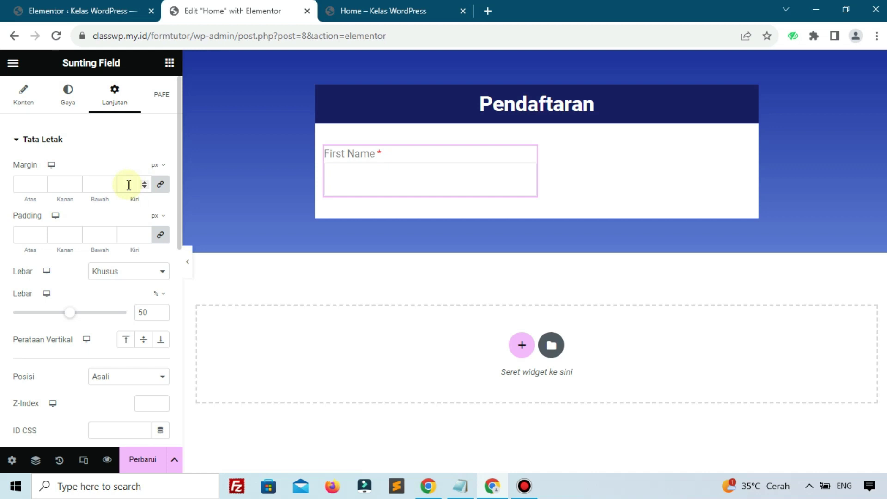
left_click(129, 185)
type("7")
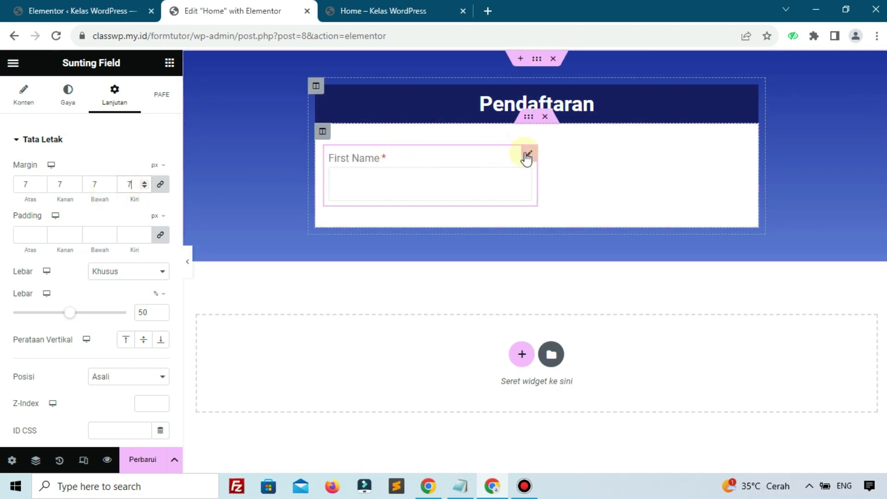
Step: Duplicate the First Name field with Gandakan and rename the Field ID and label to Last Name
right_click(527, 157)
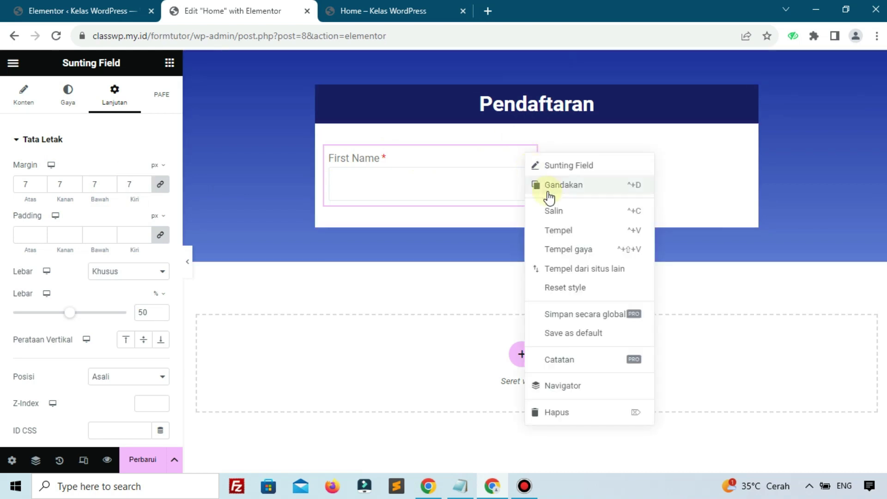
left_click(550, 197)
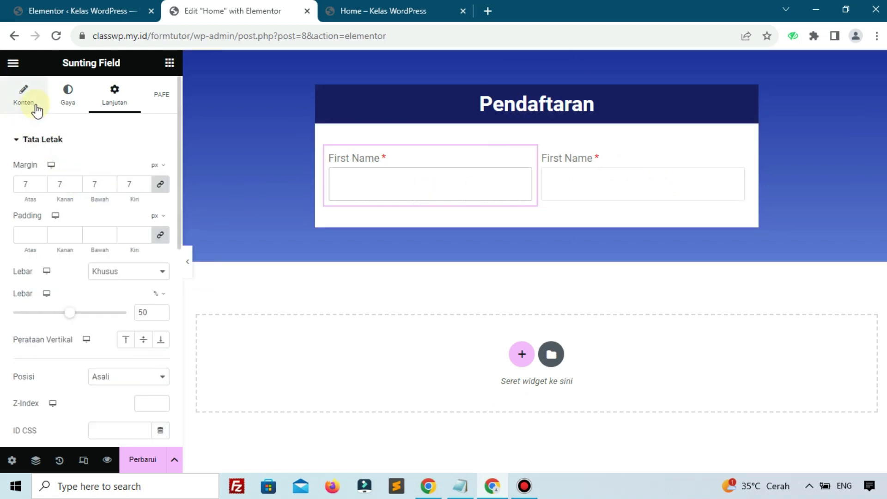
left_click(37, 107)
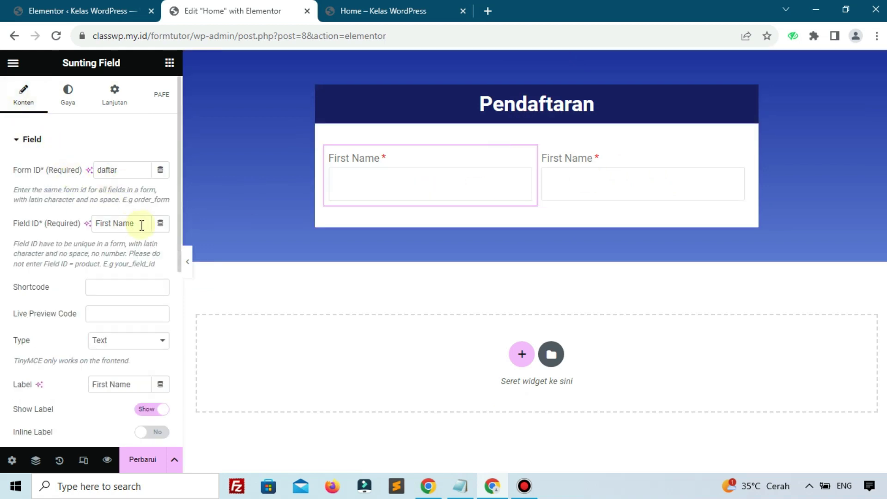
left_click_drag(142, 225, 82, 229)
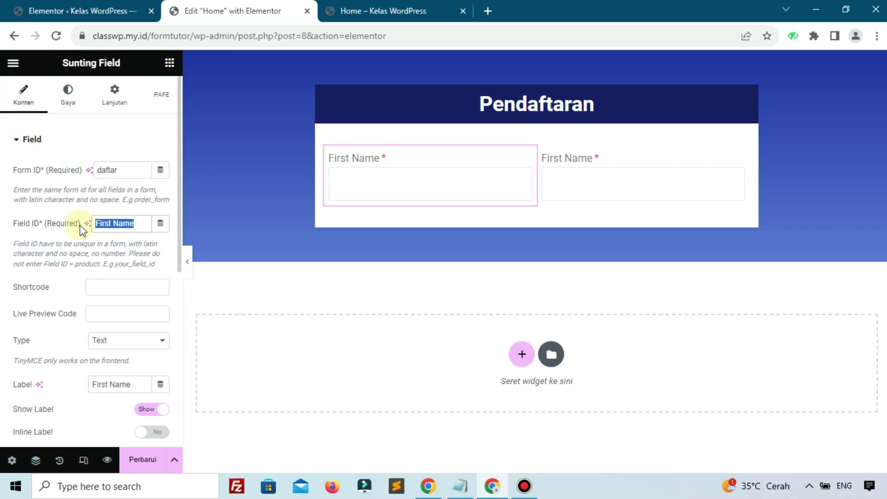
key("BackSpace")
type("Last Name")
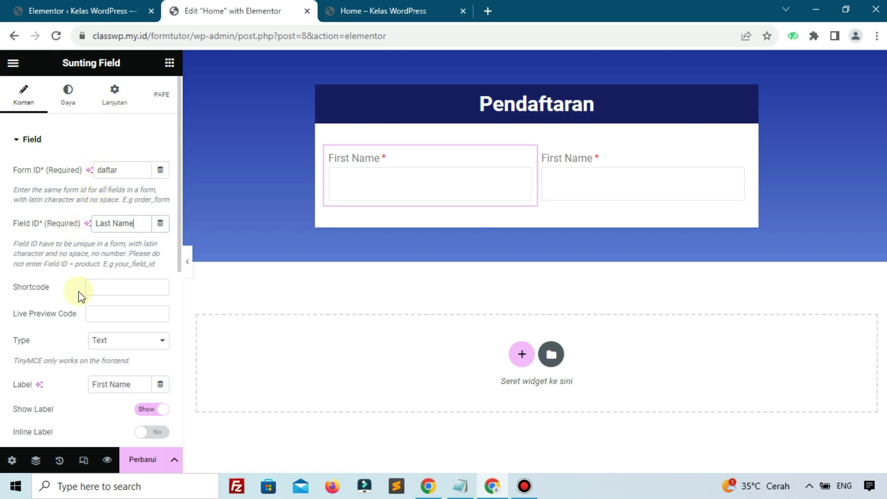
scroll(84, 323, "down", 2)
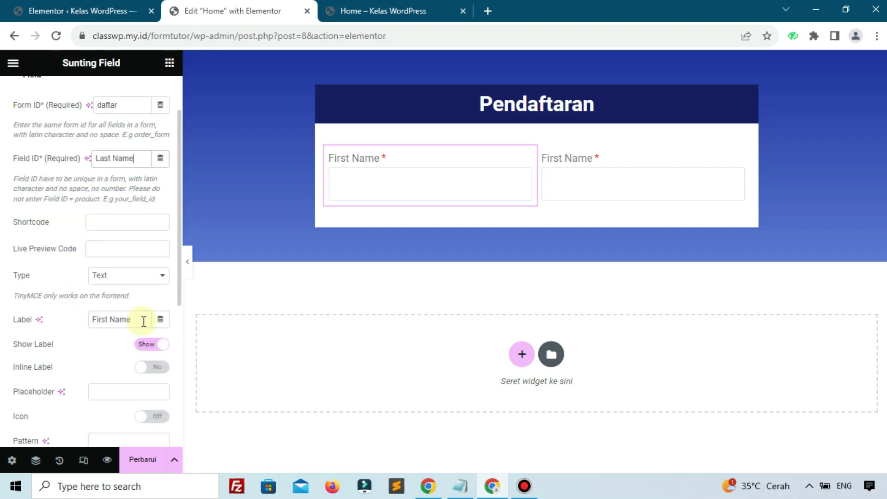
left_click_drag(146, 319, 74, 313)
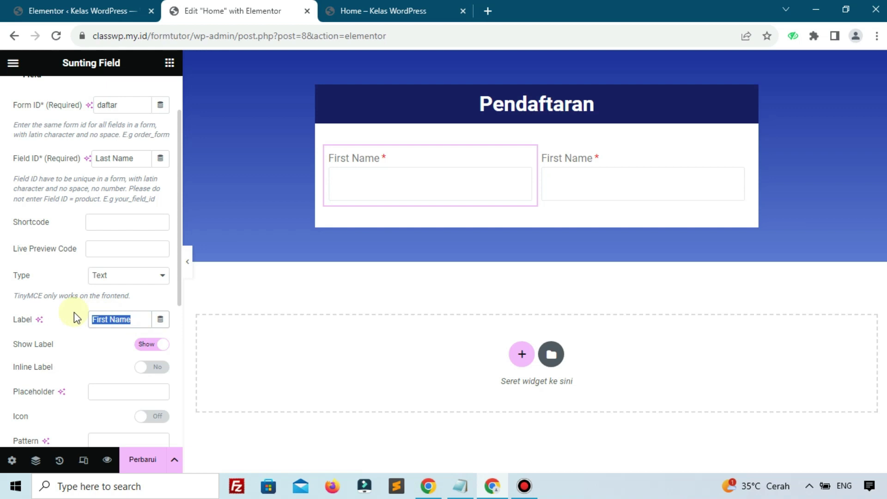
type("Last")
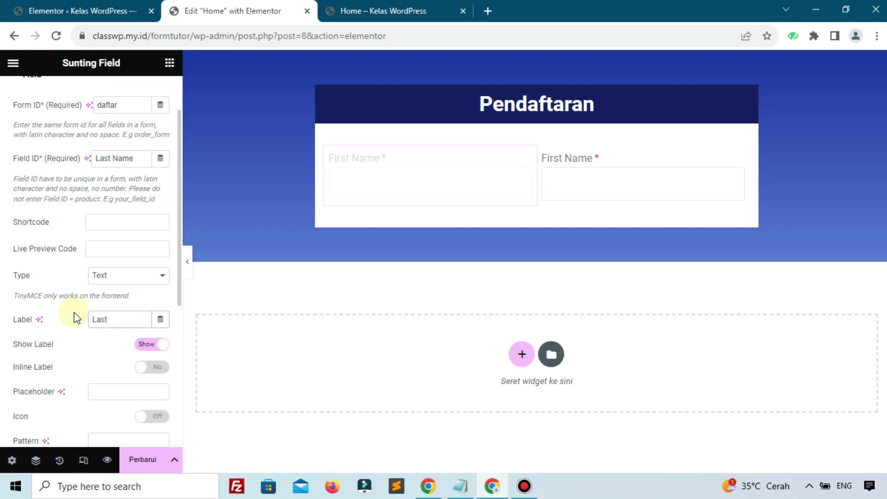
type(" Name")
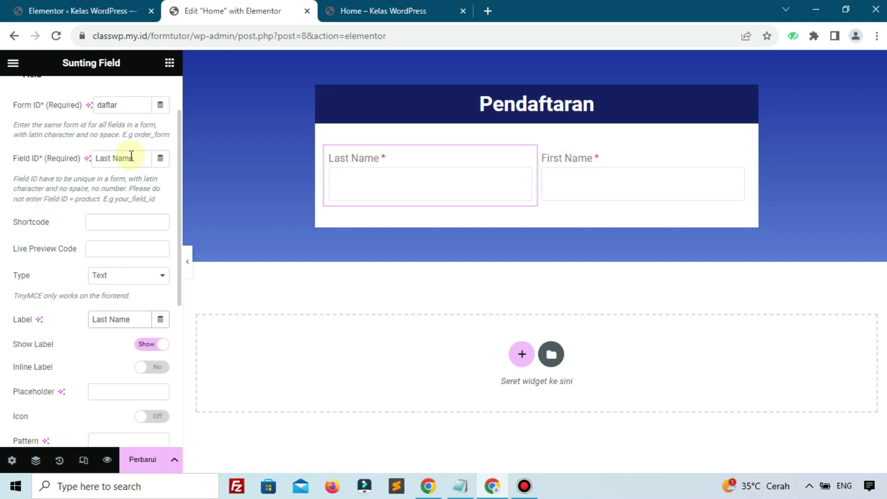
Step: Restore that field's Field ID and label back to First Name
left_click_drag(132, 155, 79, 165)
type("st Name")
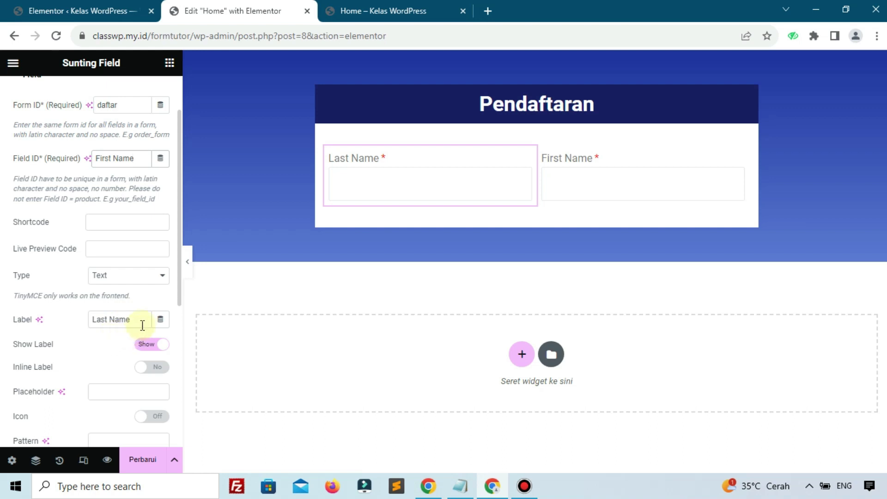
left_click_drag(143, 325, 65, 322)
type("First Name")
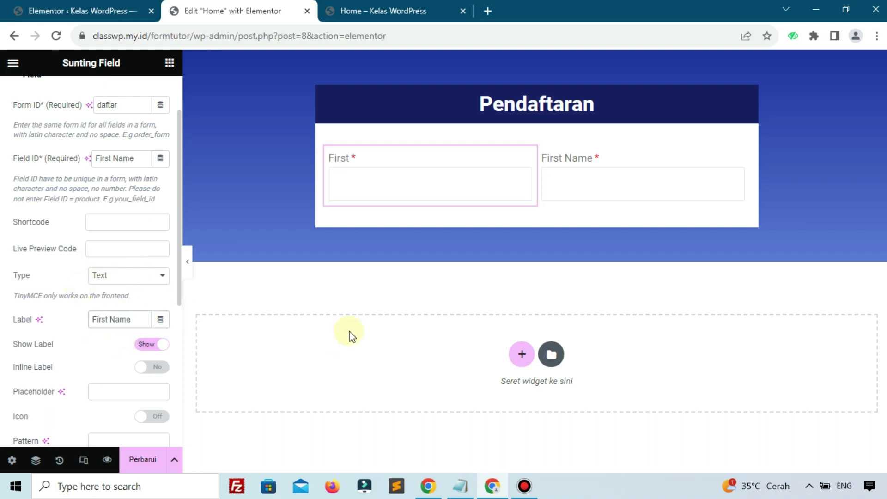
Step: Set the right-hand field's Field ID and label to Last Name
left_click(613, 170)
left_click(142, 223)
key("ctrl+a")
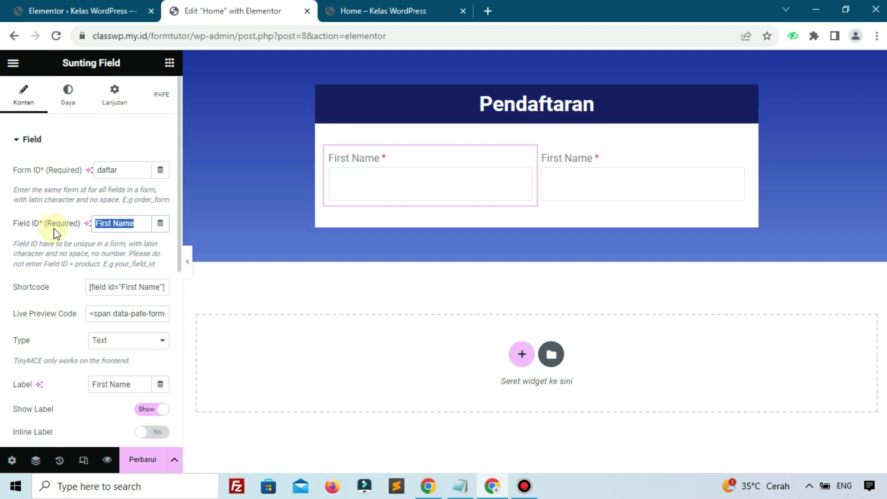
type("Last Nem")
key("BackSpace")
type("me")
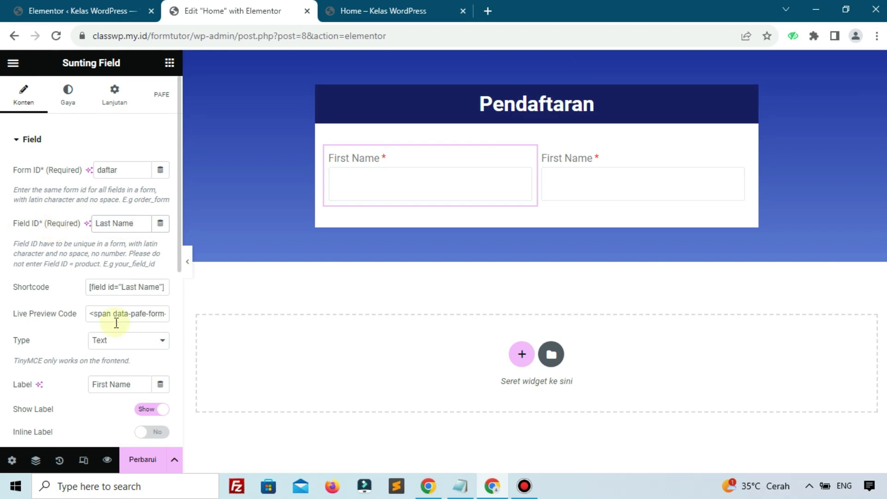
left_click_drag(131, 391, 96, 392)
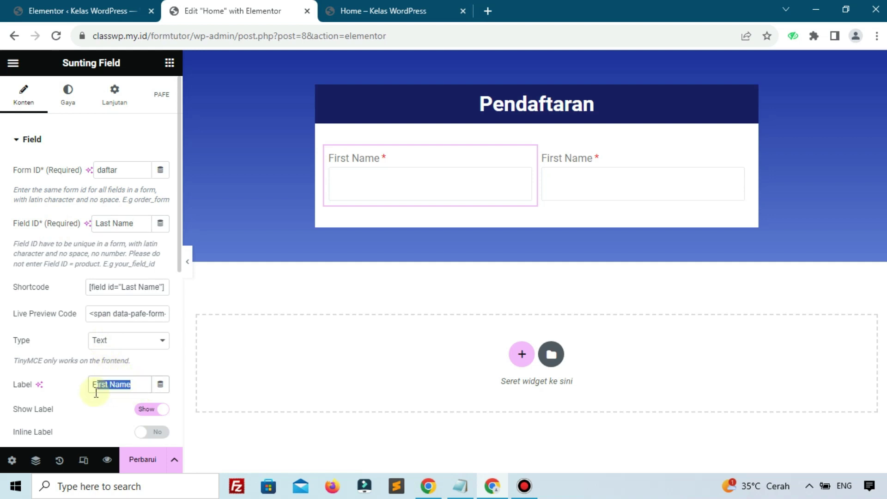
type("Last Name")
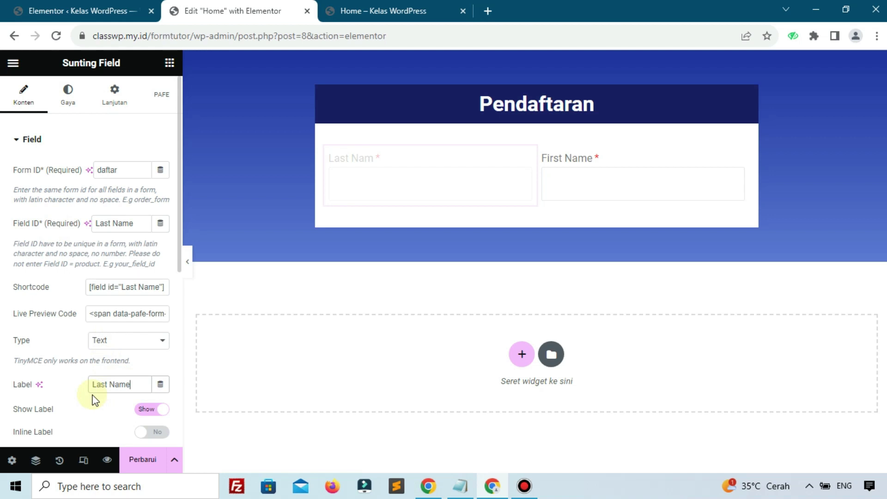
Step: Revert that field's label and Field ID to First Name
key("ctrl+a")
type("First")
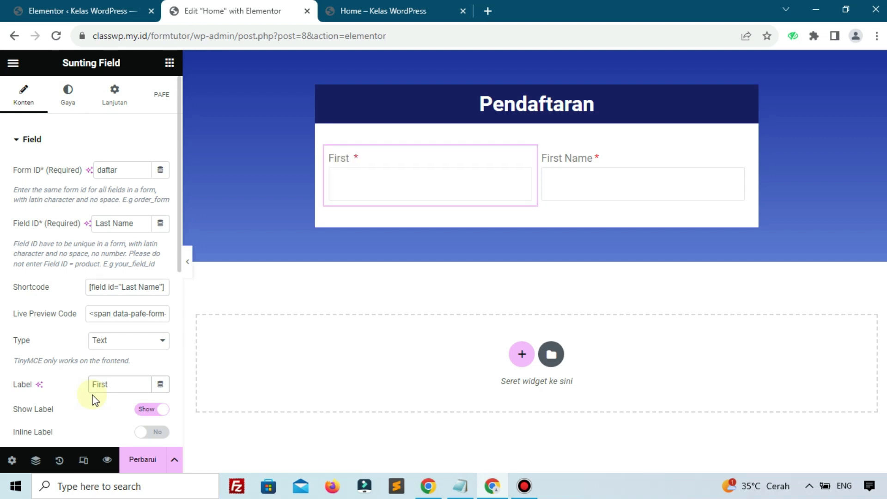
type(" Name")
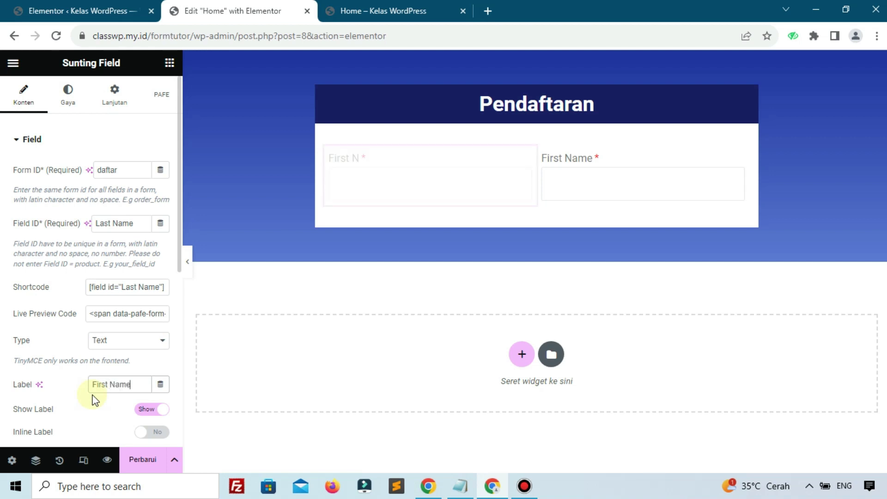
left_click_drag(135, 223, 3, 226)
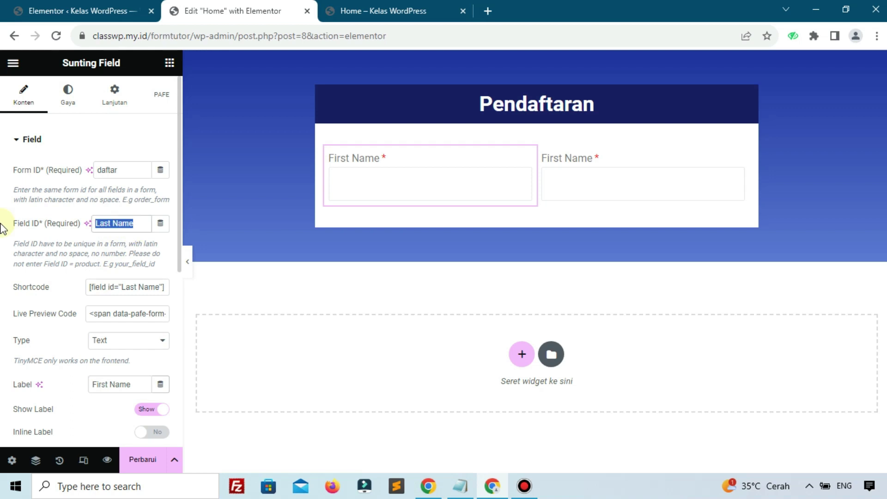
type("Firs")
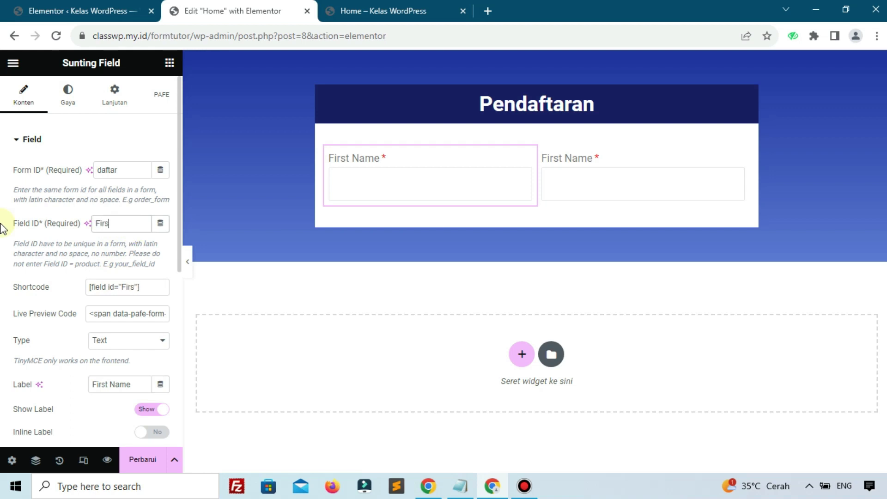
type("t Name")
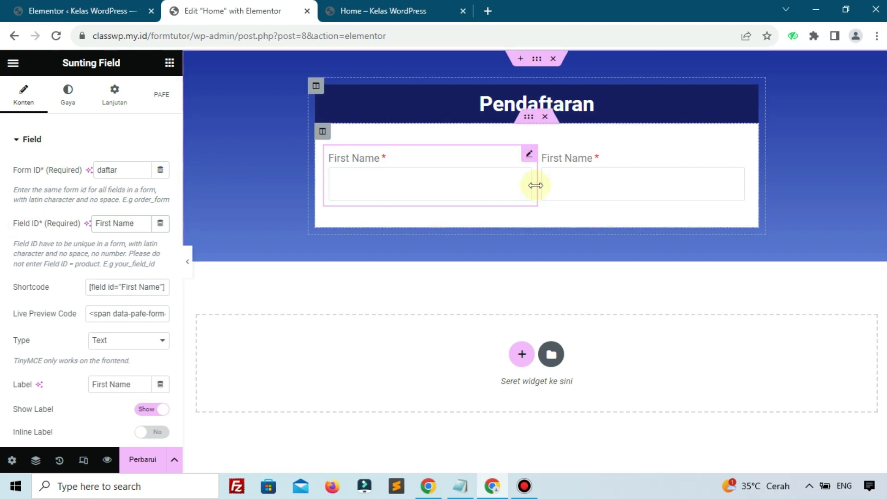
Step: Rename the left field's ID and label to Last Name and drag it right of First Name
left_click(560, 171)
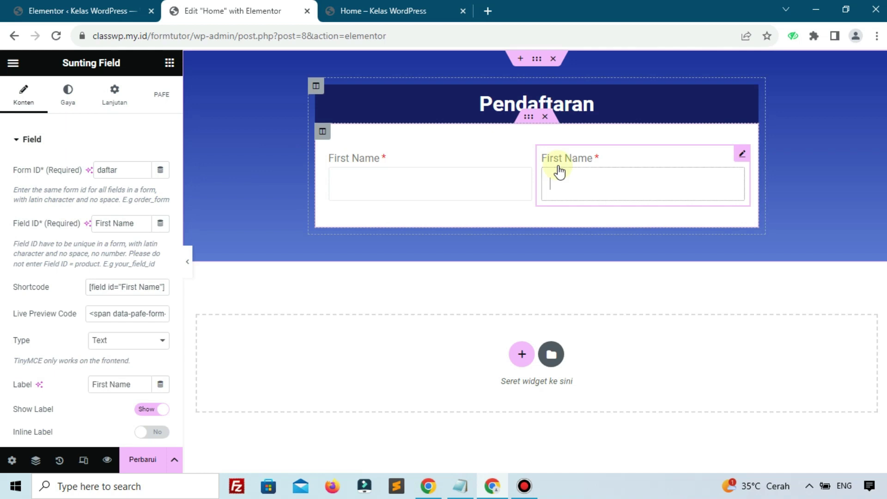
left_click(488, 168)
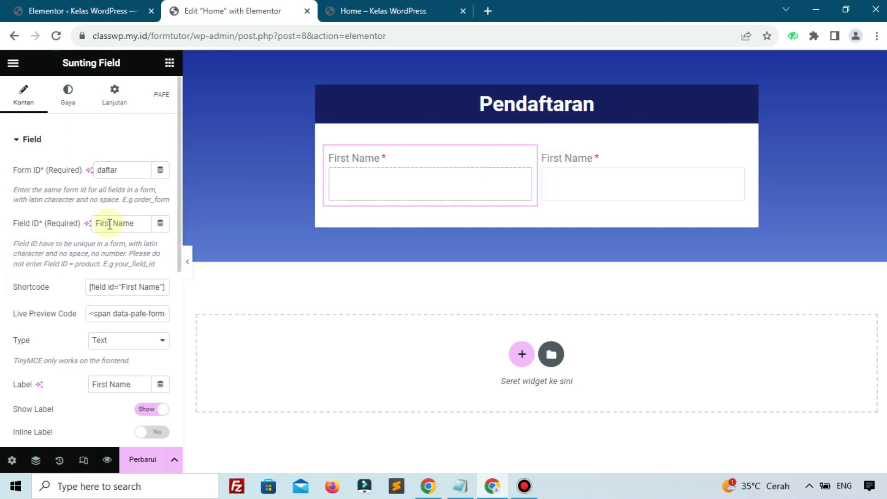
left_click_drag(143, 223, 93, 224)
type("Last name")
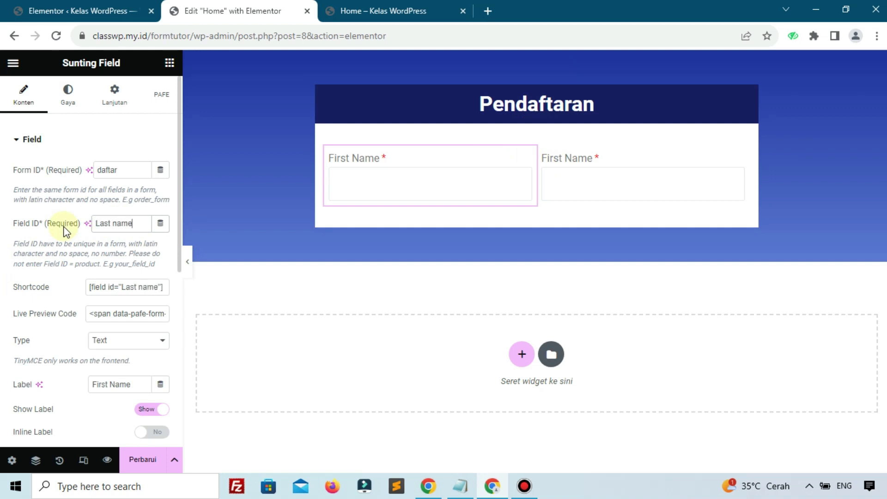
key("BackSpace")
key("BackSpace")
key("BackSpace")
key("BackSpace")
type("Name")
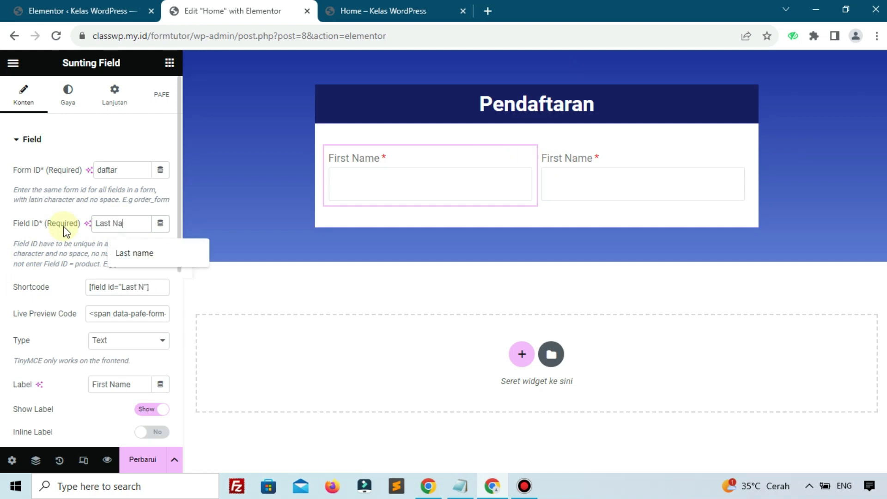
left_click(142, 381)
key("ctrl+a")
type("Last ")
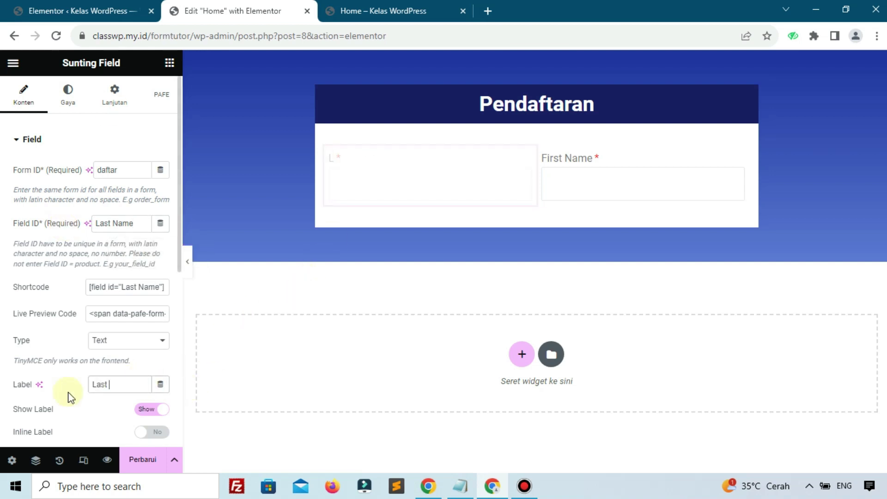
type("Name")
left_click_drag(528, 159, 532, 176)
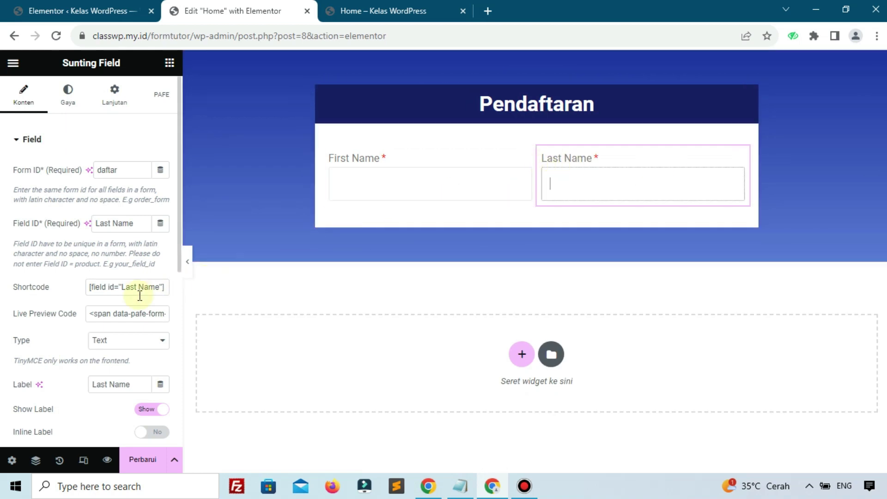
Step: Add a new Field below the name fields with Form ID daftar and Field ID Email
left_click(348, 164)
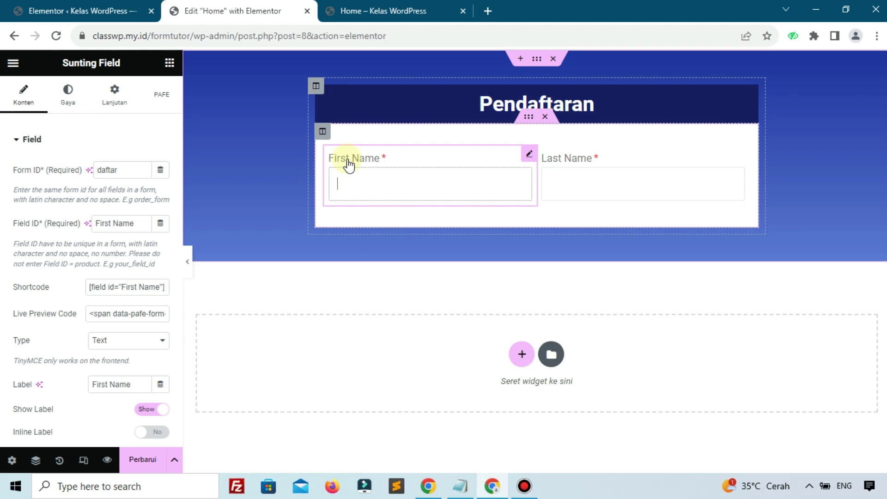
left_click(169, 63)
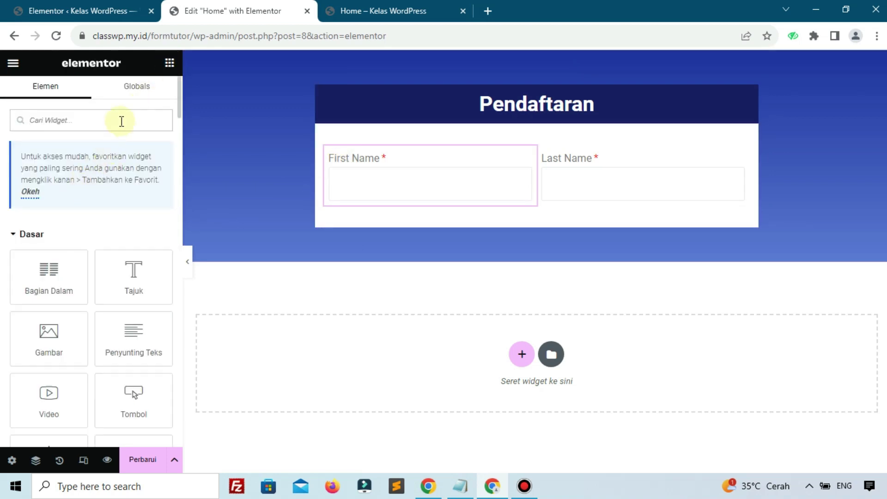
type("f")
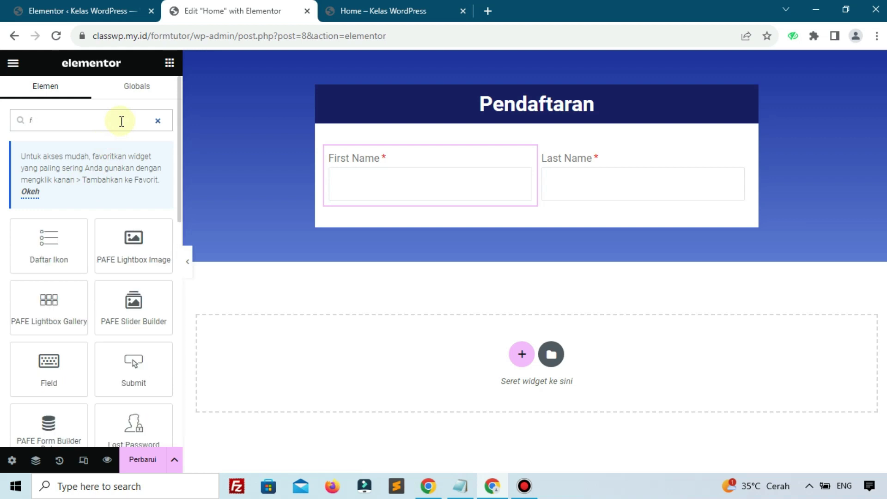
type("iel")
left_click_drag(49, 241, 568, 204)
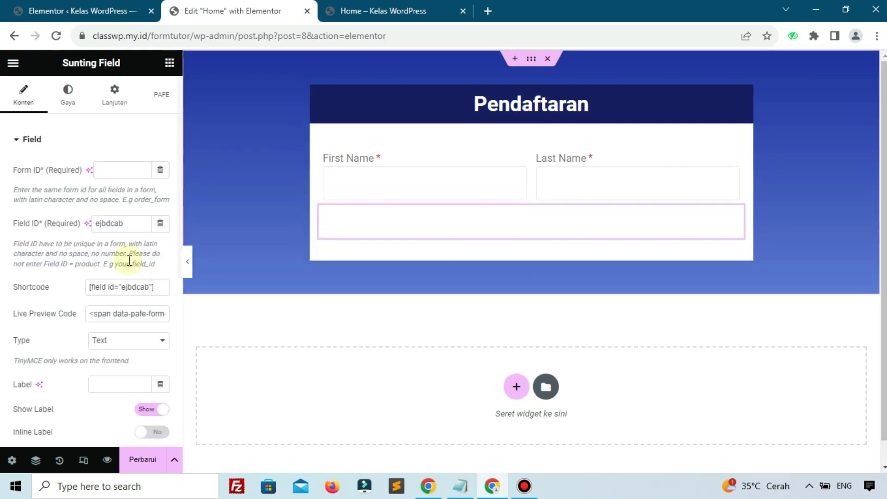
left_click(120, 172)
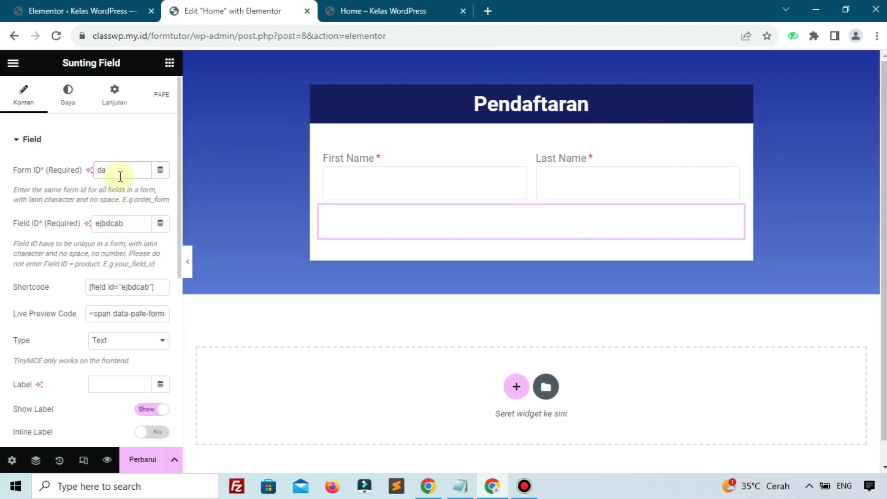
type("daftar")
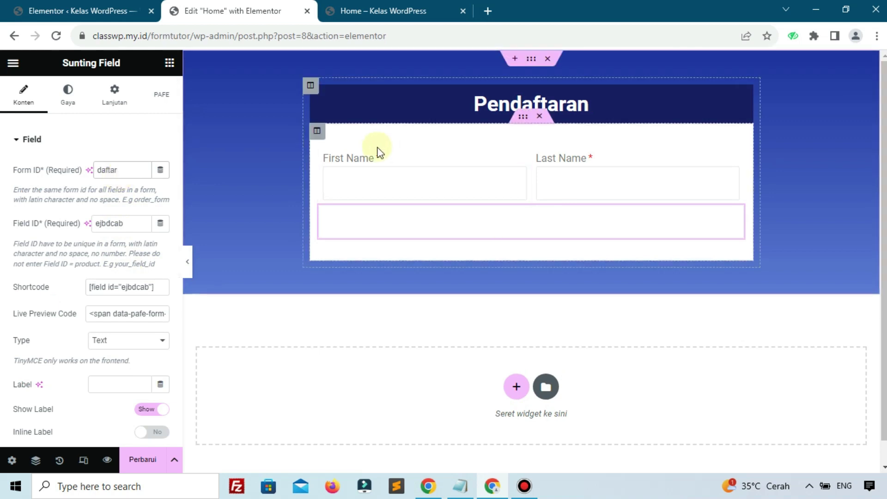
left_click_drag(137, 224, 35, 225)
type("Email")
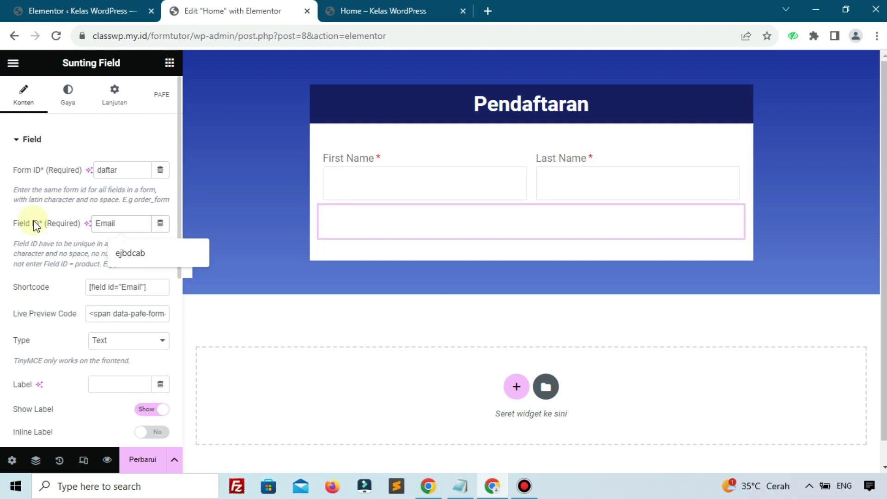
Step: Label the new field Email, set its type to Email, save, and open the live preview
left_click(58, 288)
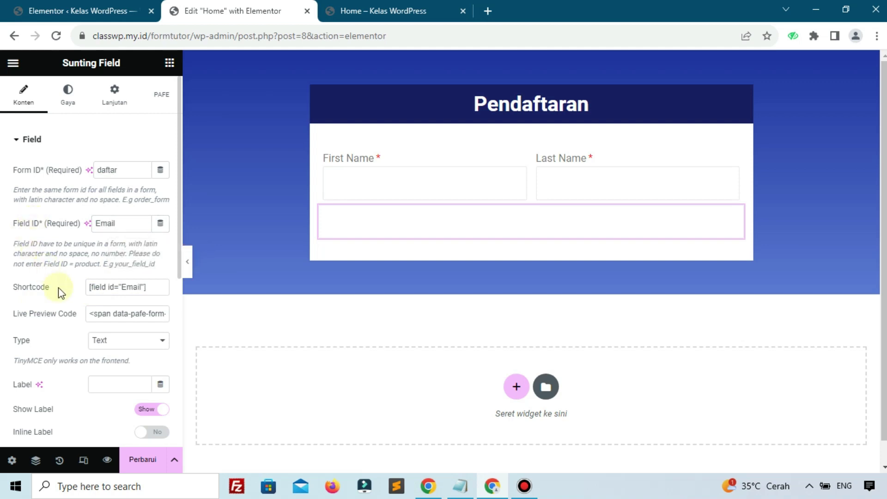
scroll(116, 282, "down", 3)
left_click(125, 255)
type("ER")
key("BackSpace")
type("mail")
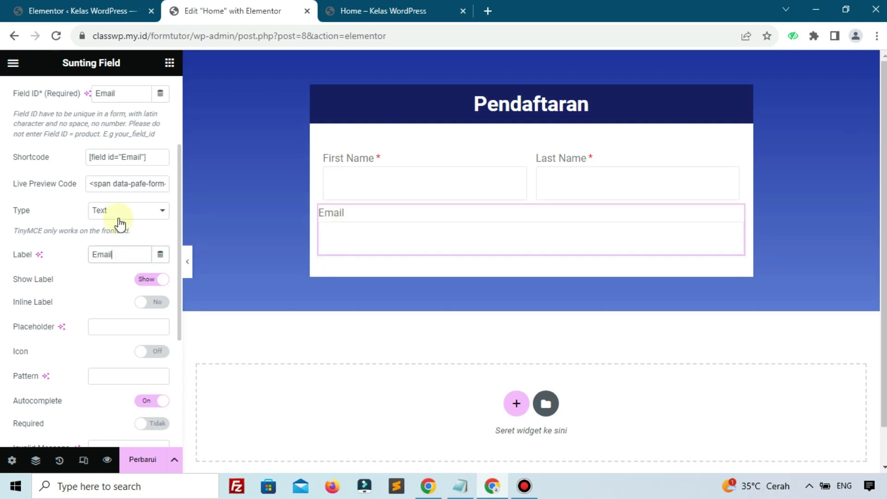
left_click(119, 212)
left_click(115, 234)
left_click(144, 469)
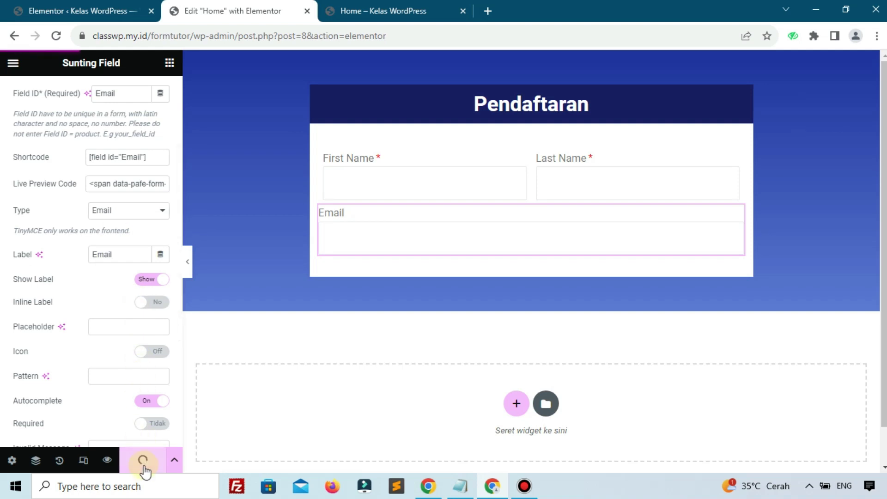
left_click(107, 460)
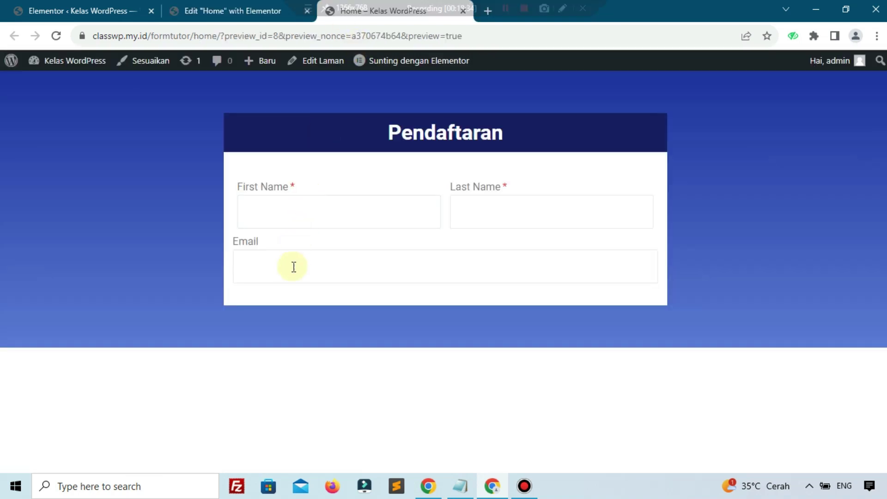
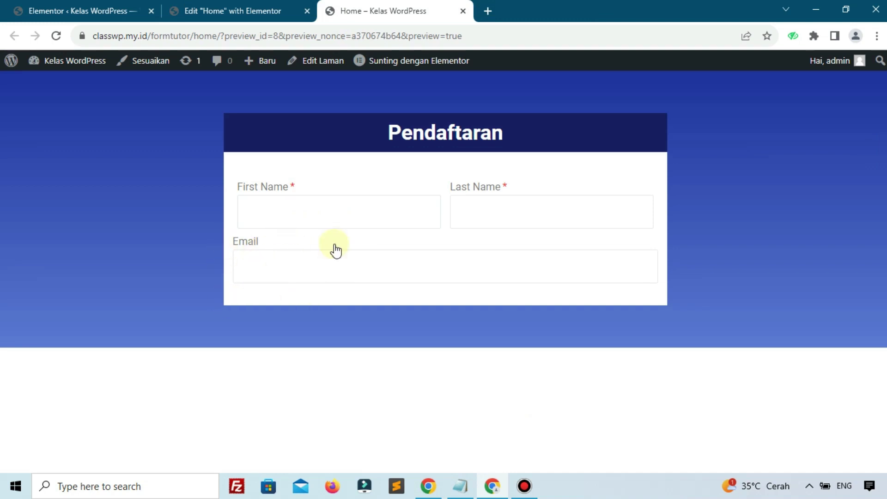
Step: Duplicate the Email field and set the copy's Field ID and Label to Country
left_click(296, 10)
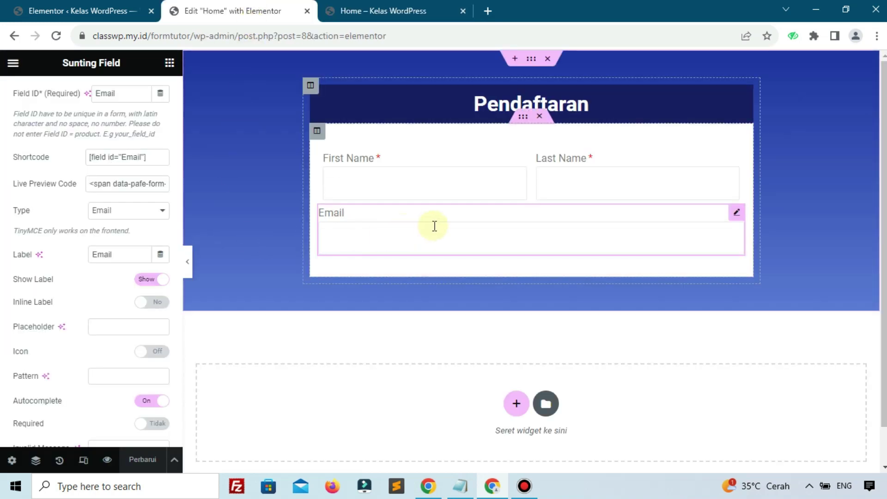
right_click(738, 214)
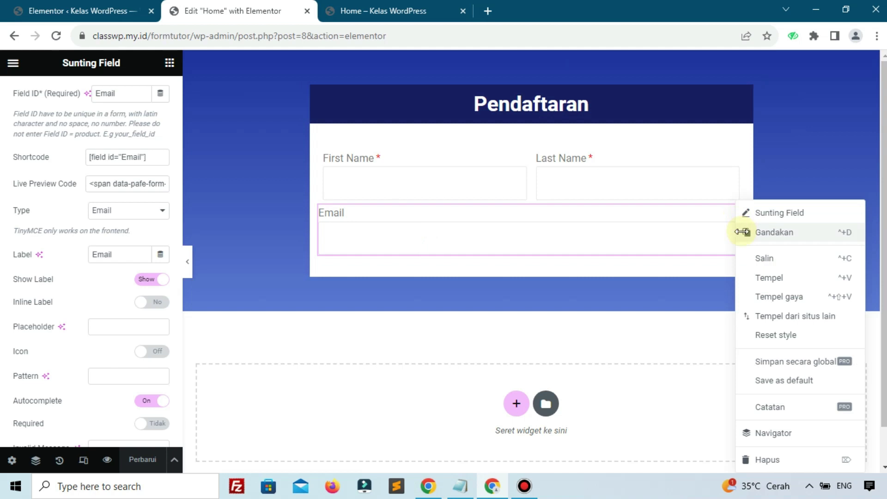
left_click(745, 235)
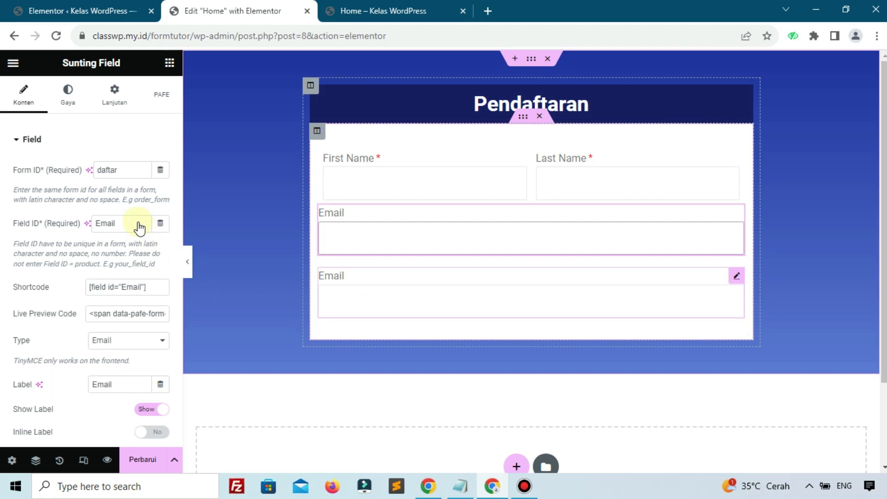
left_click_drag(126, 223, 100, 223)
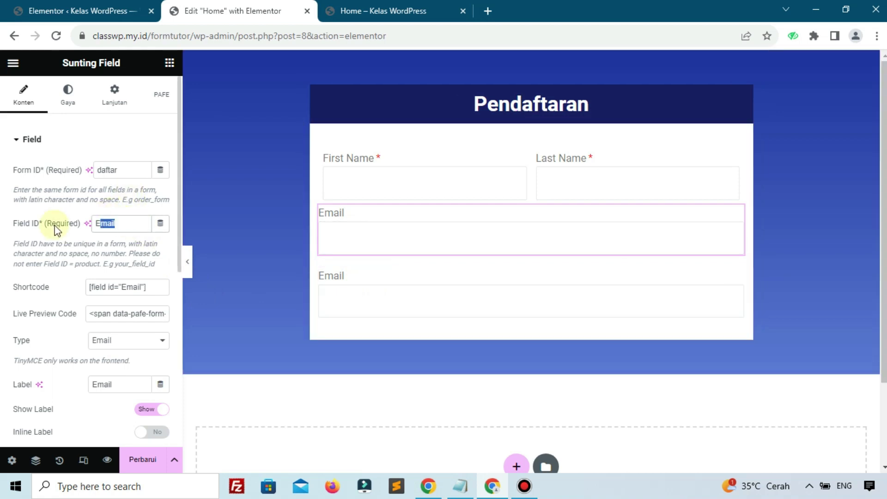
type("Con")
key("BackSpace")
type("untry")
left_click(120, 379)
key("ctrl+a")
type("Country")
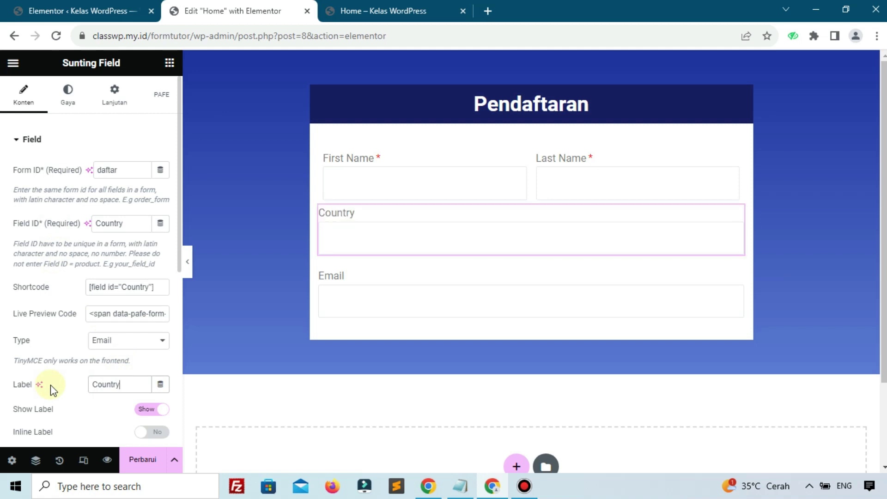
Step: Change the Country field's type to Text and turn on Required and Required Mark
scroll(71, 375, "down", 1)
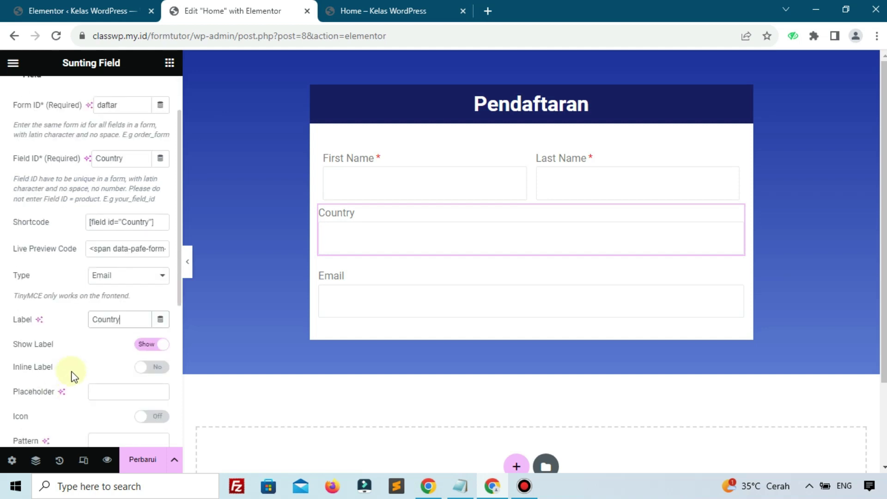
left_click(123, 276)
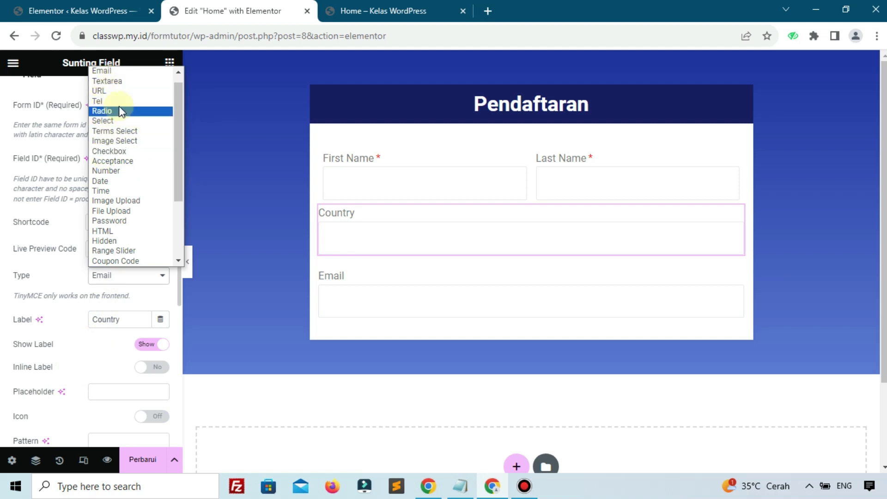
scroll(107, 105, "up", 1)
left_click(102, 71)
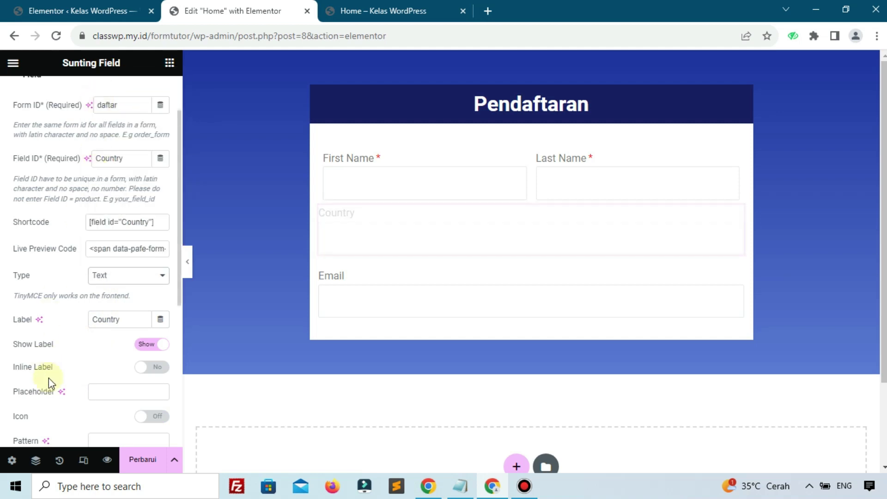
scroll(79, 369, "down", 1)
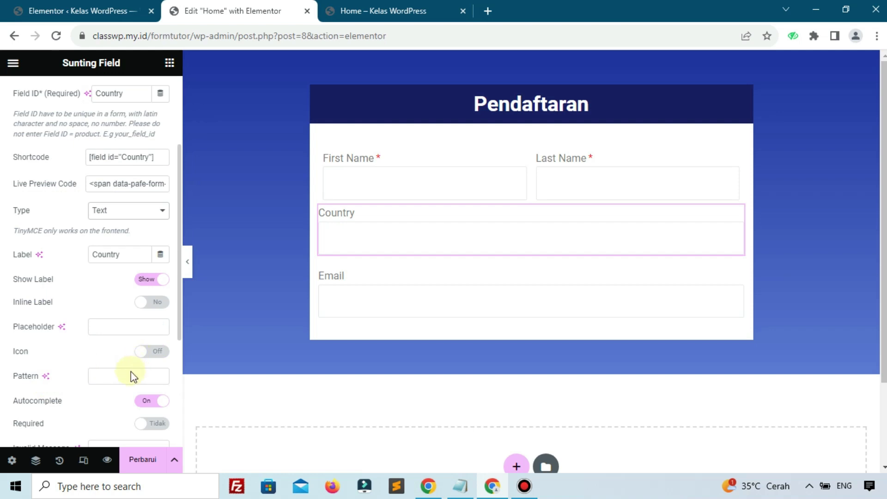
scroll(131, 376, "up", 1)
scroll(145, 381, "down", 2)
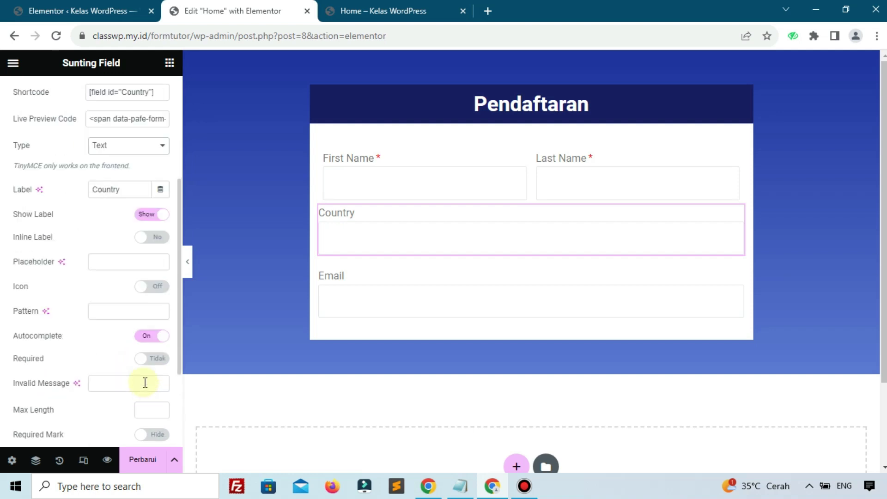
scroll(124, 276, "down", 2)
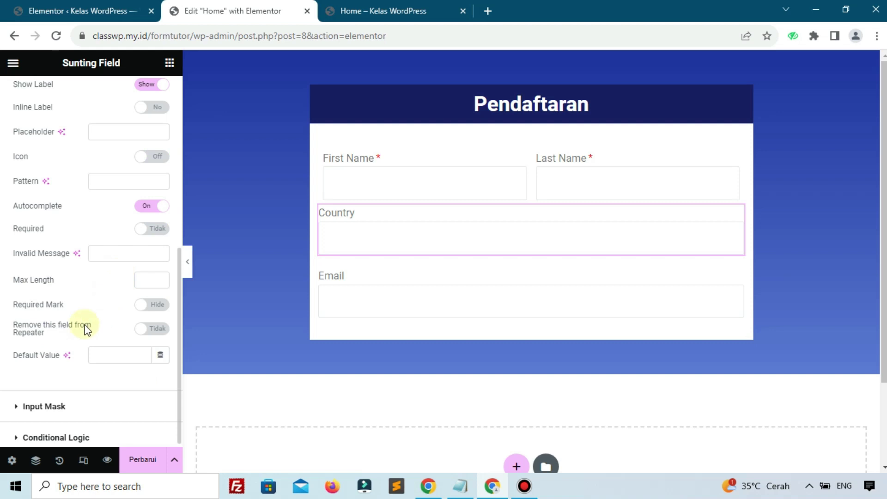
left_click(159, 239)
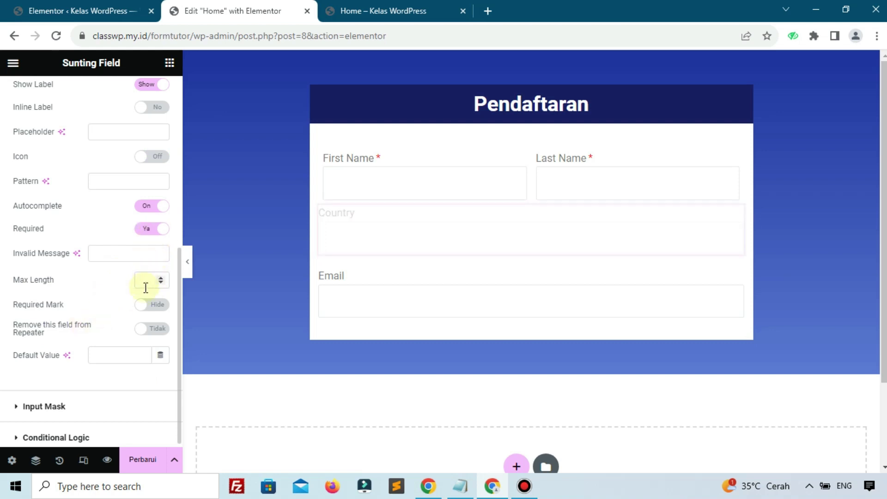
left_click(145, 307)
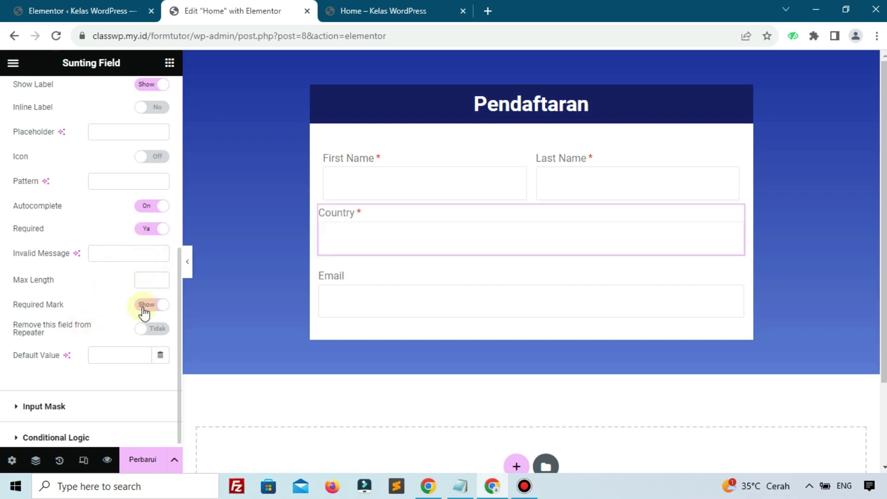
left_click(329, 286)
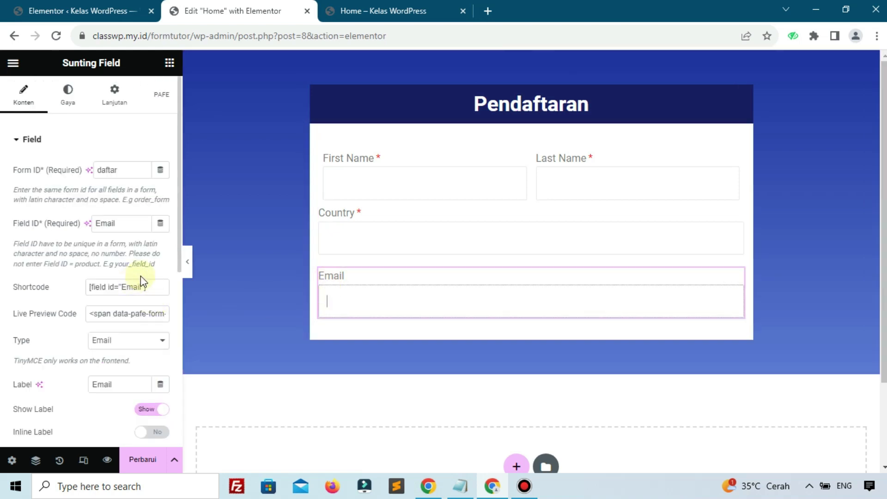
Step: Make the Email field required and show its required asterisk
scroll(141, 277, "down", 5)
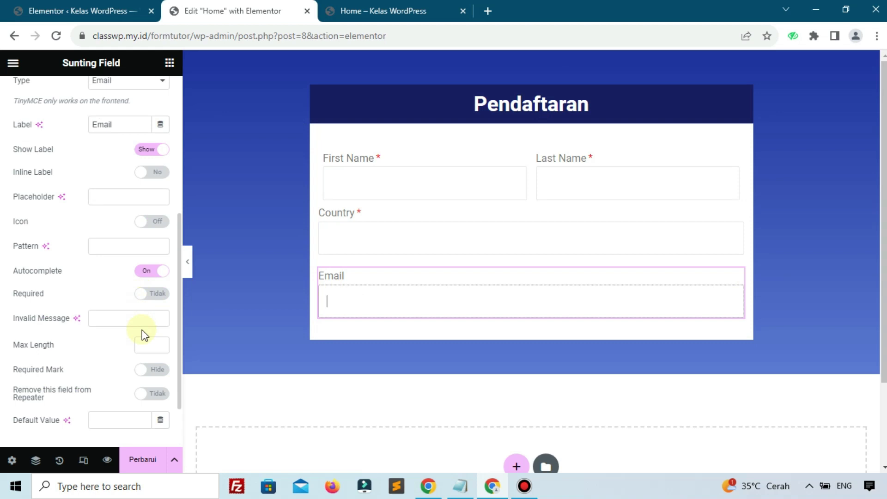
left_click(147, 295)
left_click(149, 370)
Step: Move Email above Country and save the page with Perbarui
left_click(735, 277)
left_click_drag(734, 277, 649, 222)
left_click(157, 461)
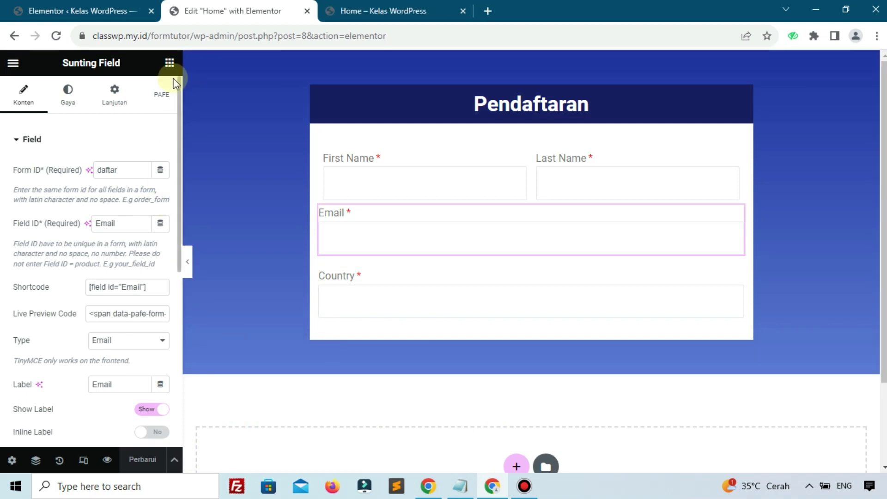
left_click(169, 64)
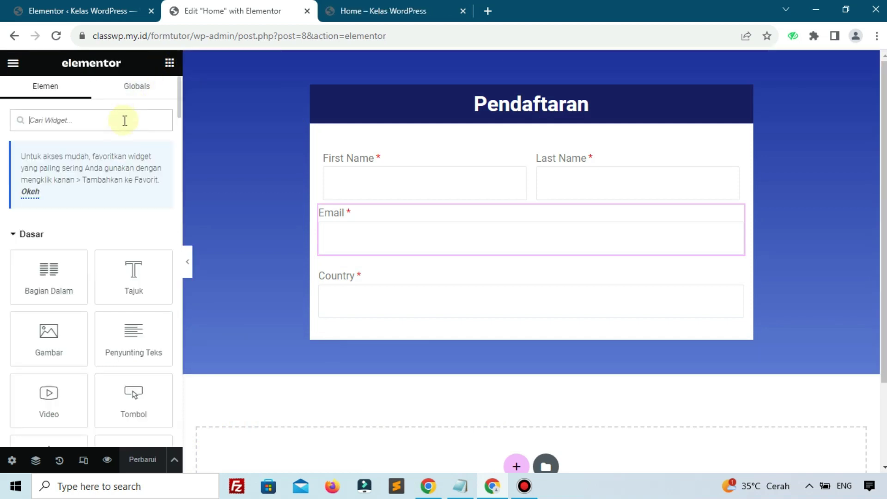
Step: Add a Field widget below Country with form ID daftar and field ID City
type("fiel")
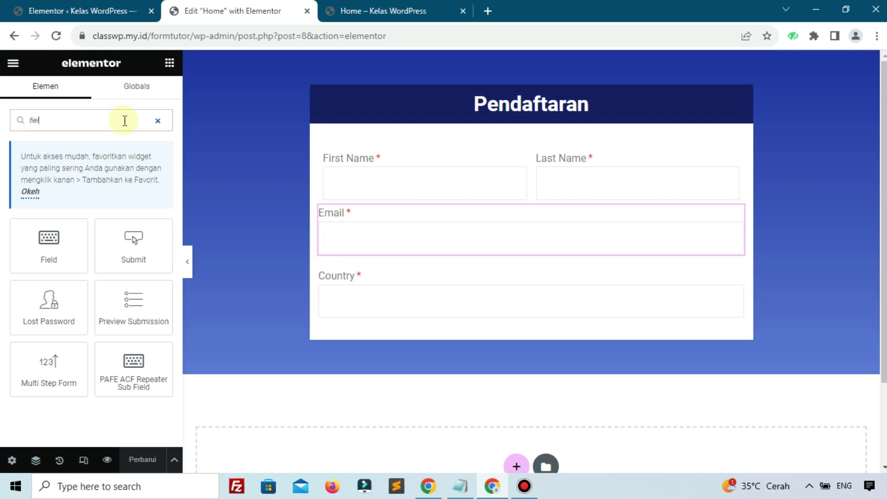
left_click_drag(58, 235, 373, 317)
left_click(113, 172)
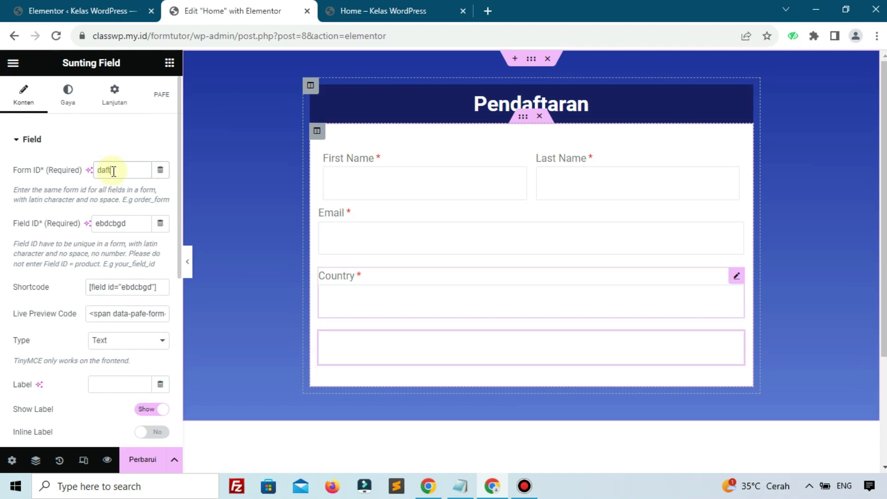
type("daftar")
left_click_drag(135, 223, 120, 222)
double_click(120, 222)
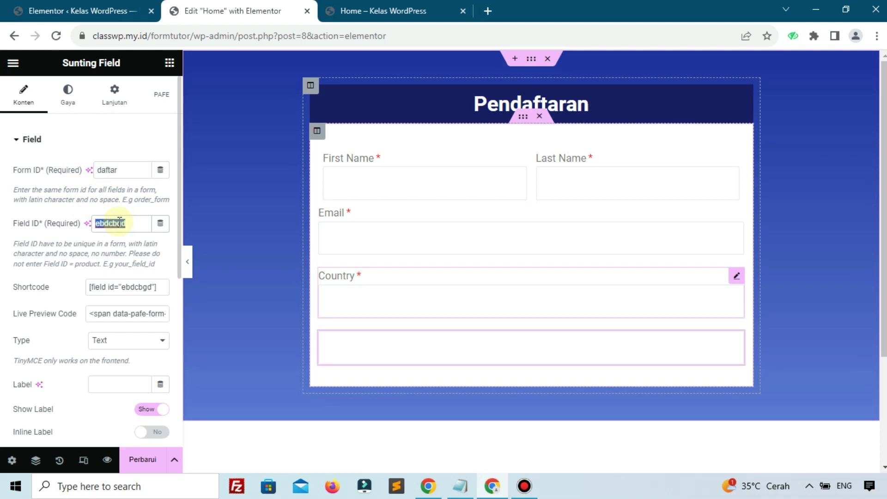
type("City")
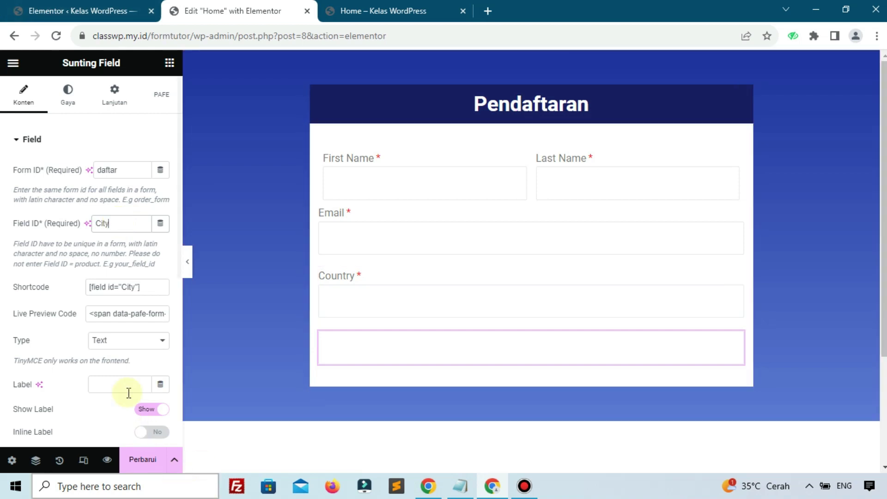
Step: Label the new field City and turn on Required and Required Mark
scroll(74, 339, "down", 3)
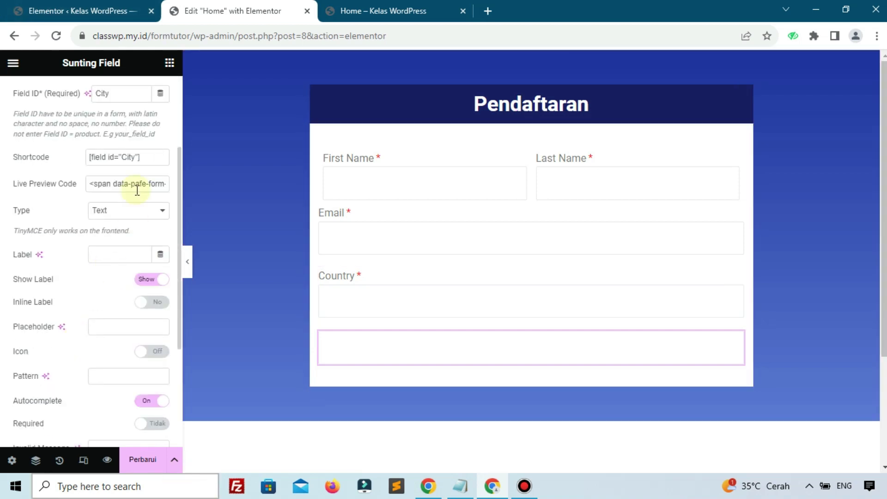
left_click(109, 252)
type("City")
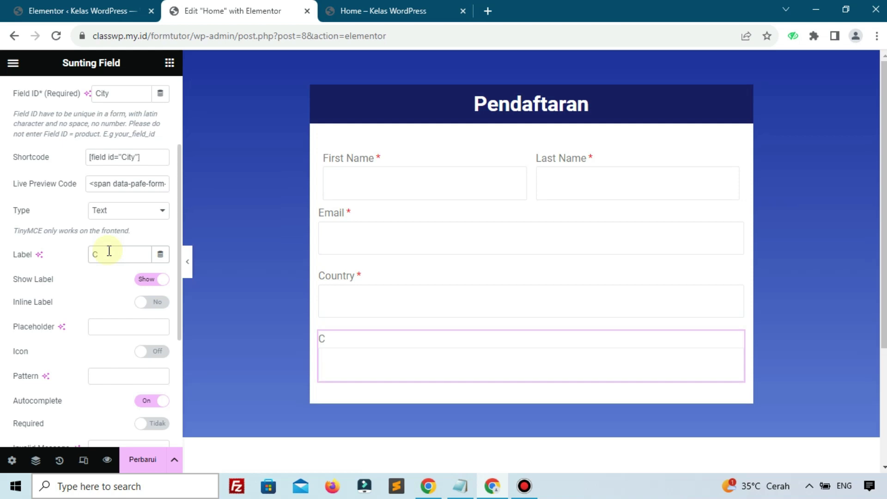
left_click(122, 328)
scroll(91, 354, "down", 2)
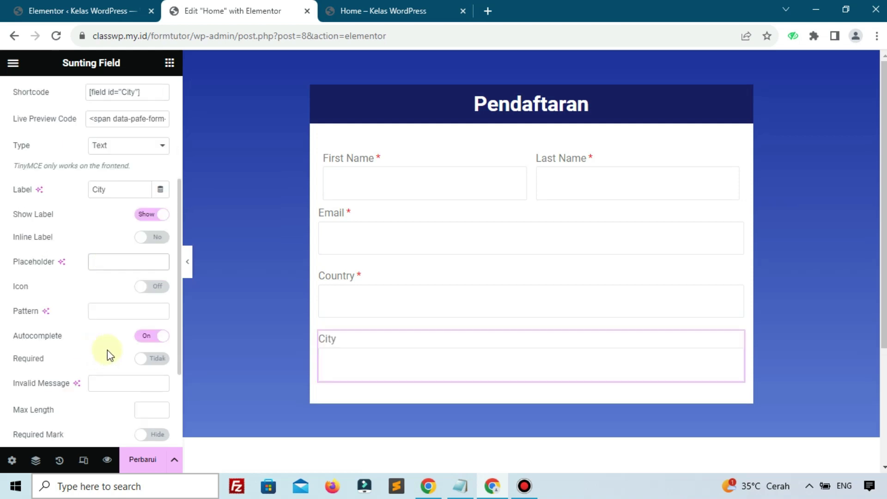
left_click(138, 365)
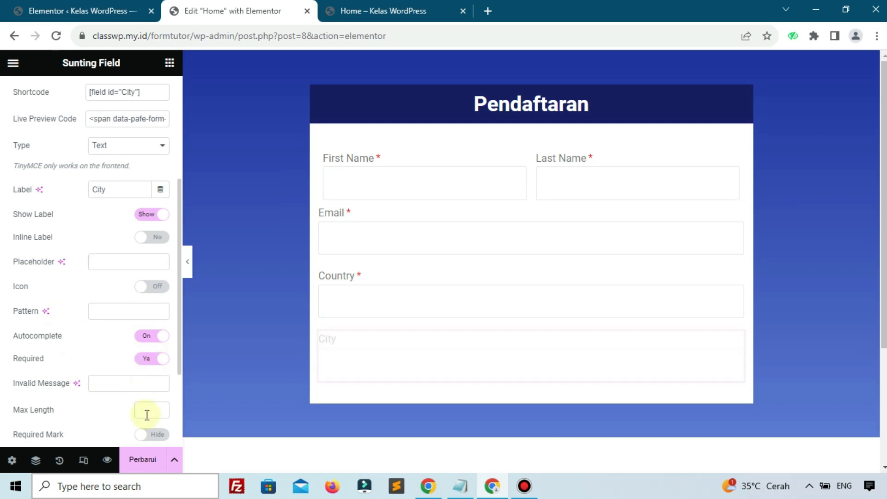
left_click(146, 434)
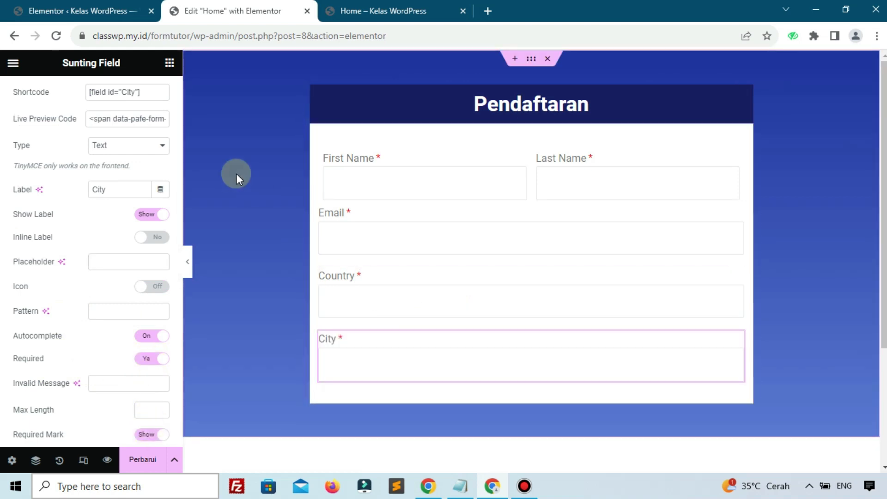
scroll(137, 143, "up", 5)
Step: Add another Field widget below City with form ID daftar and field ID Gender
left_click(169, 64)
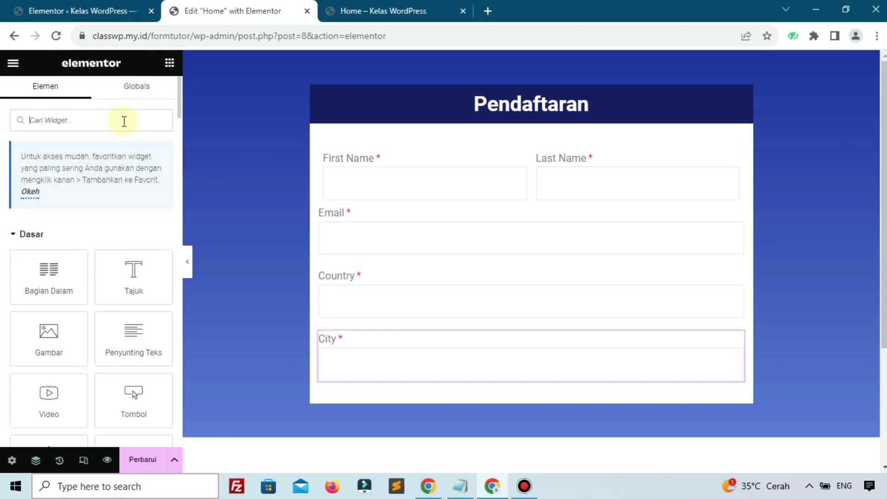
type("fiel")
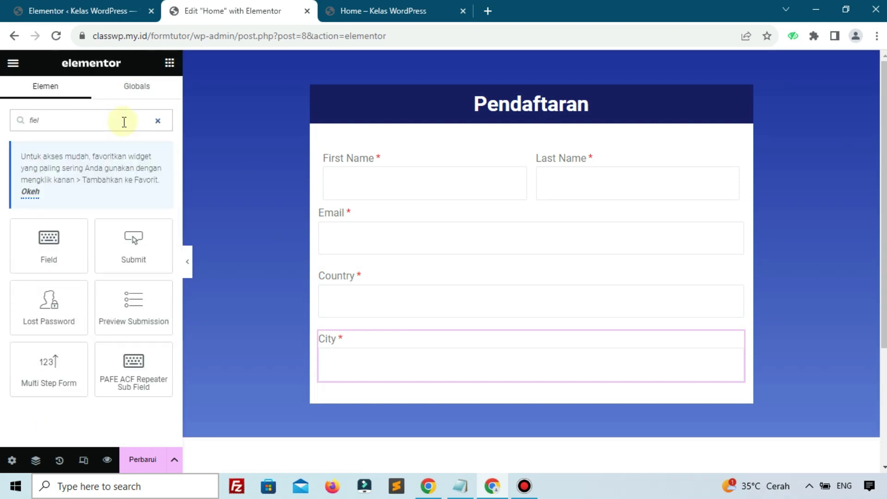
left_click_drag(55, 240, 361, 377)
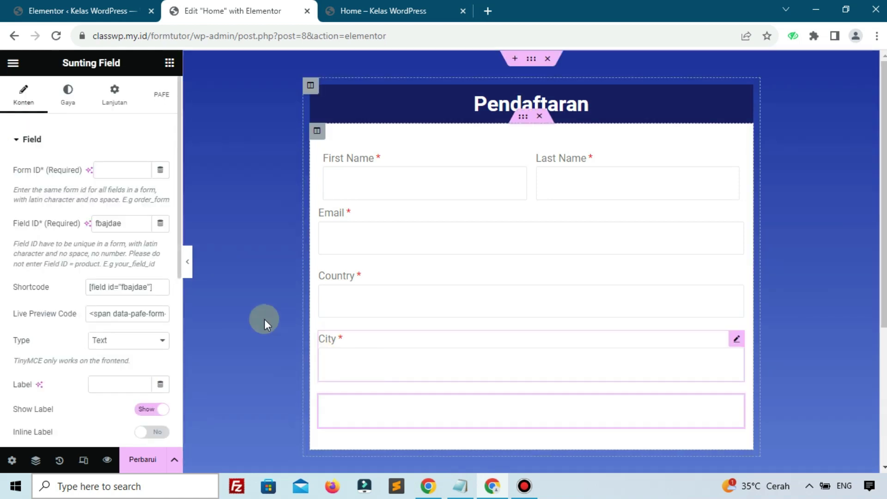
left_click(122, 172)
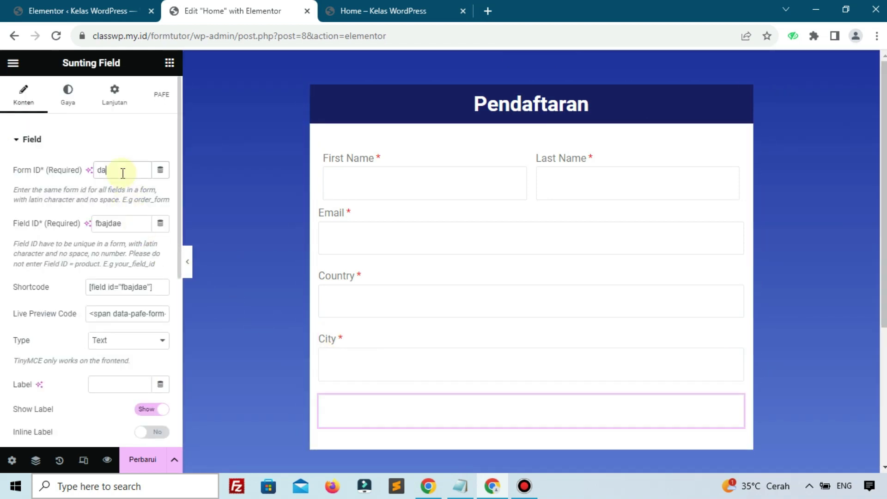
type("daftar")
double_click(129, 231)
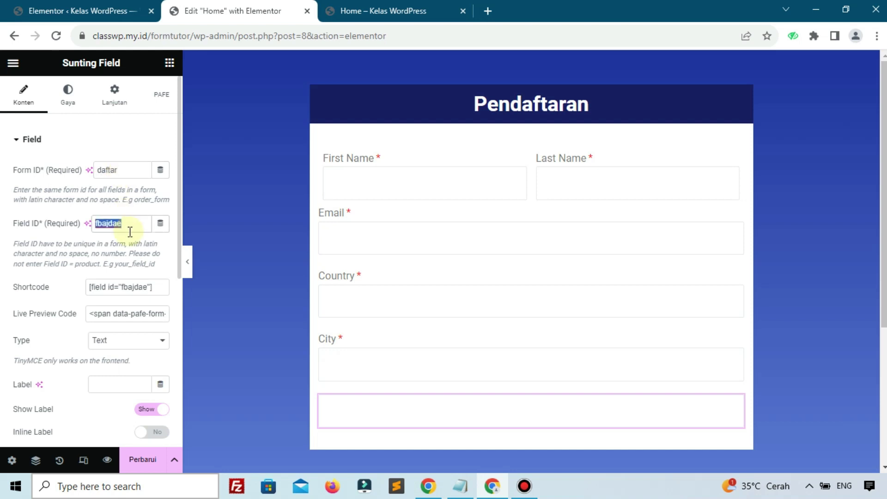
type("Gender")
Step: Make the field a Select labelled Gender, with Required and Required Mark on
scroll(125, 231, "down", 2)
left_click(127, 279)
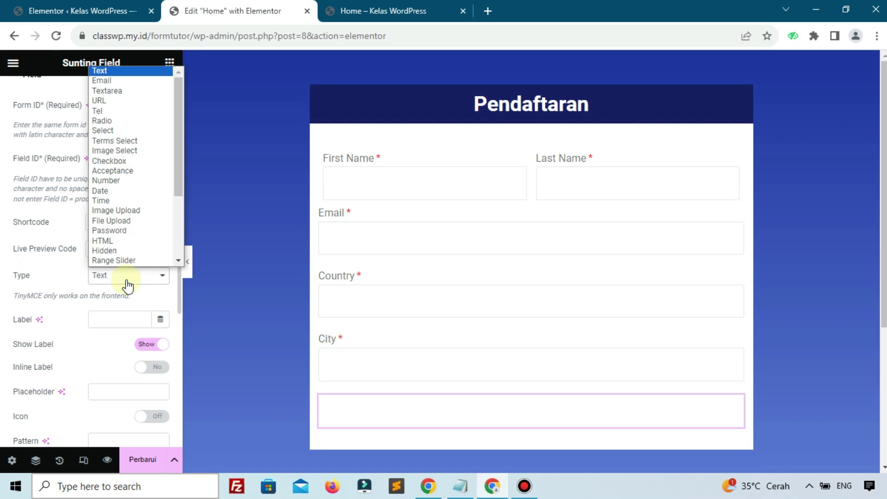
left_click(101, 131)
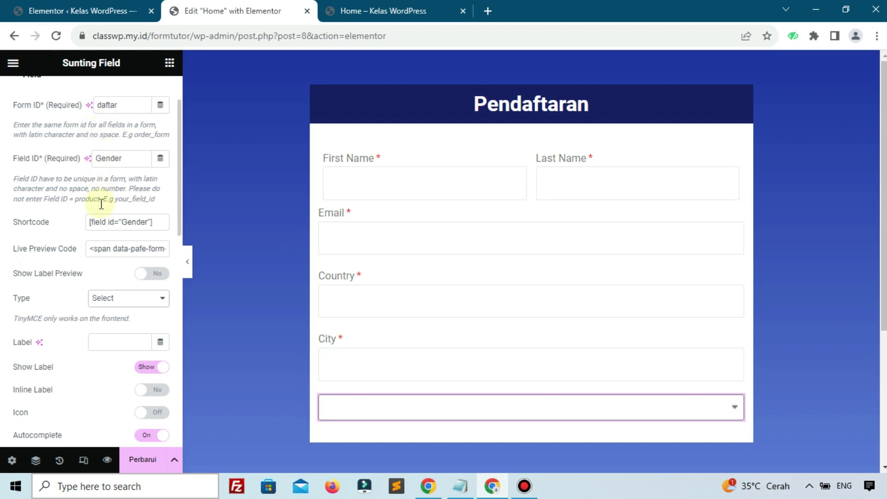
left_click(120, 337)
type("Ge")
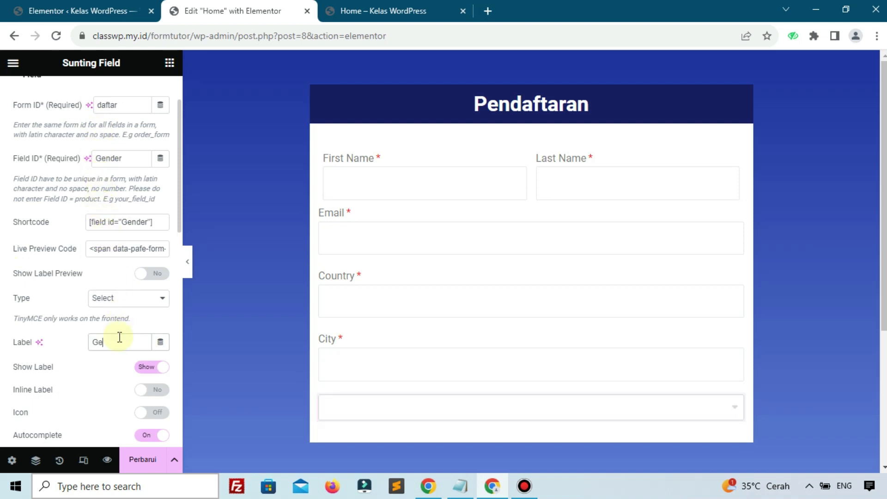
type("nder")
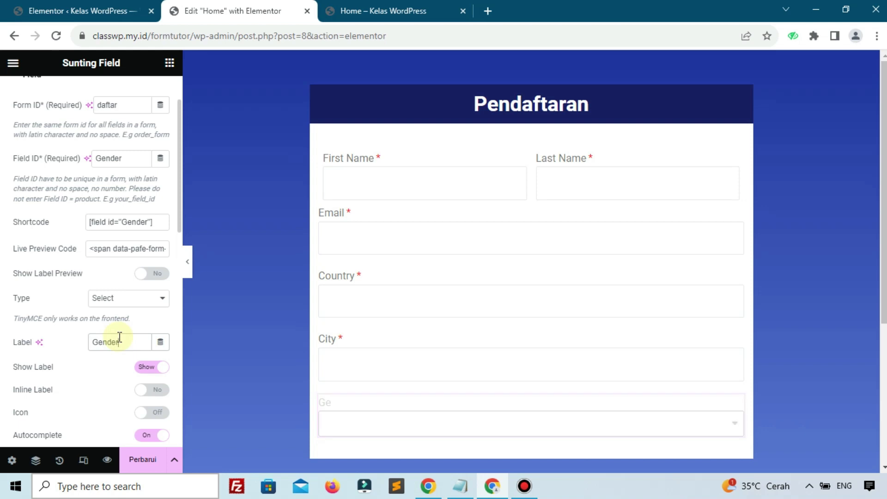
scroll(314, 376, "down", 2)
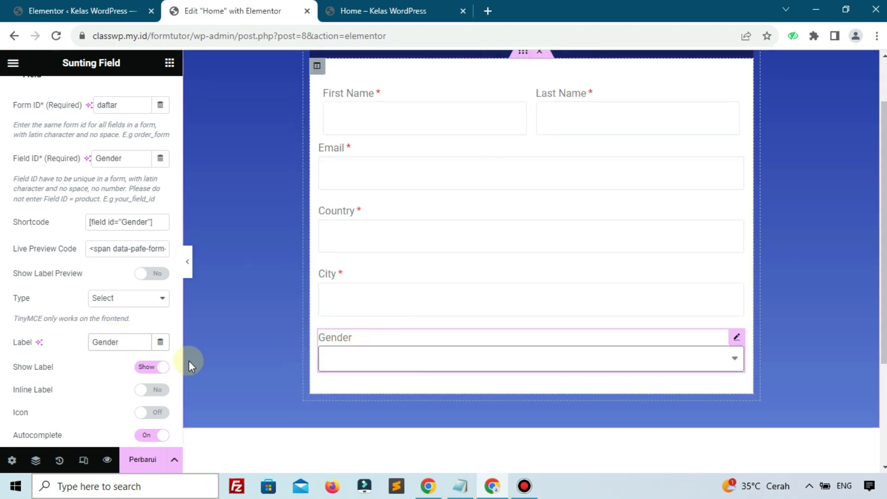
scroll(21, 354, "down", 3)
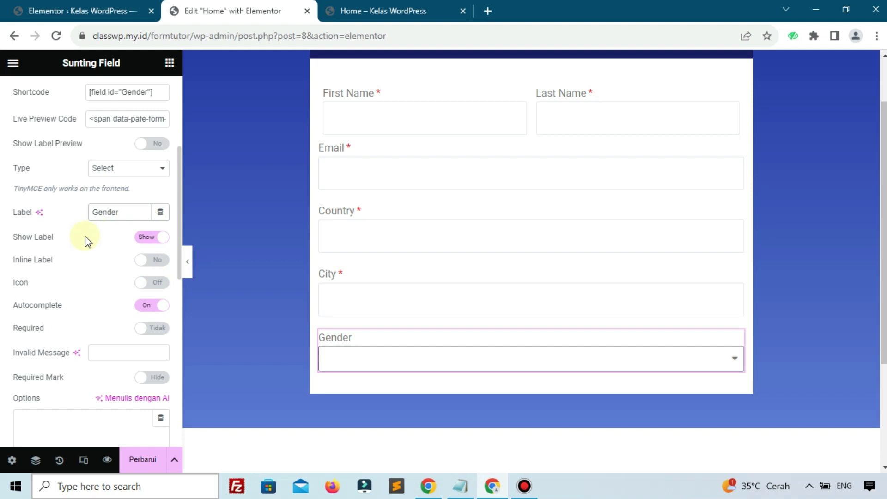
left_click(147, 328)
left_click(147, 378)
Step: Enter Laki-Laki and Perempuan as the Gender dropdown options
scroll(79, 323, "down", 3)
left_click(74, 299)
type("Laki-Laki")
key("Return")
type("Permpau")
type("n")
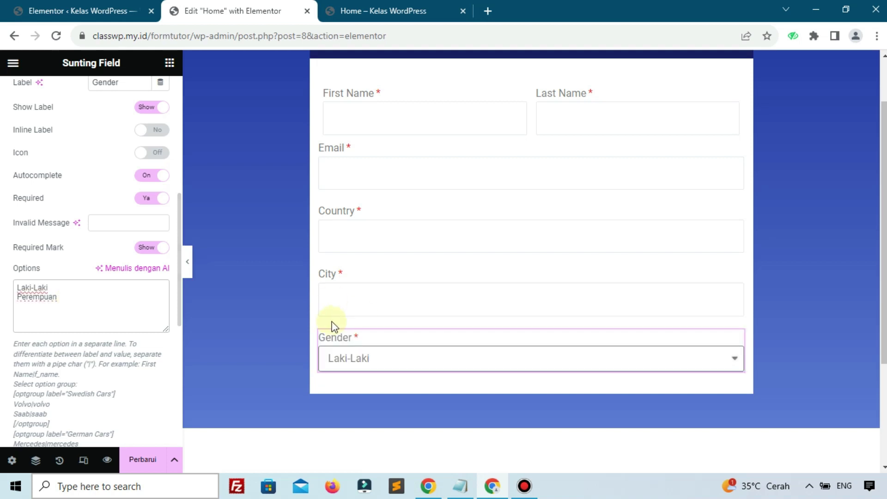
scroll(470, 277, "up", 2)
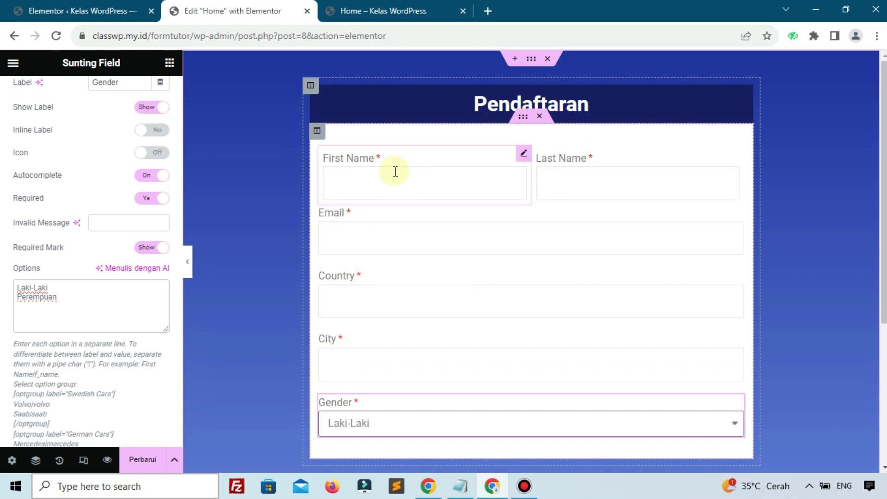
left_click(329, 226)
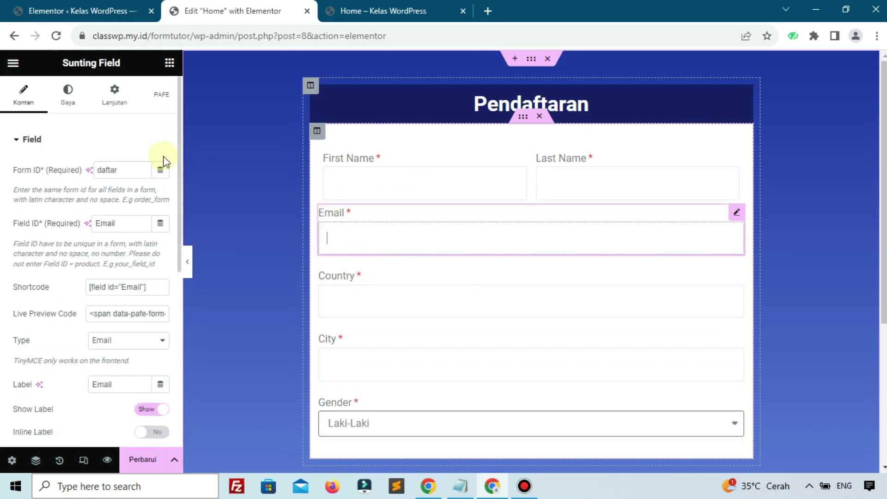
Step: Set the Email field's margin to 7 px, copy its style, and paste it onto Country
left_click(115, 98)
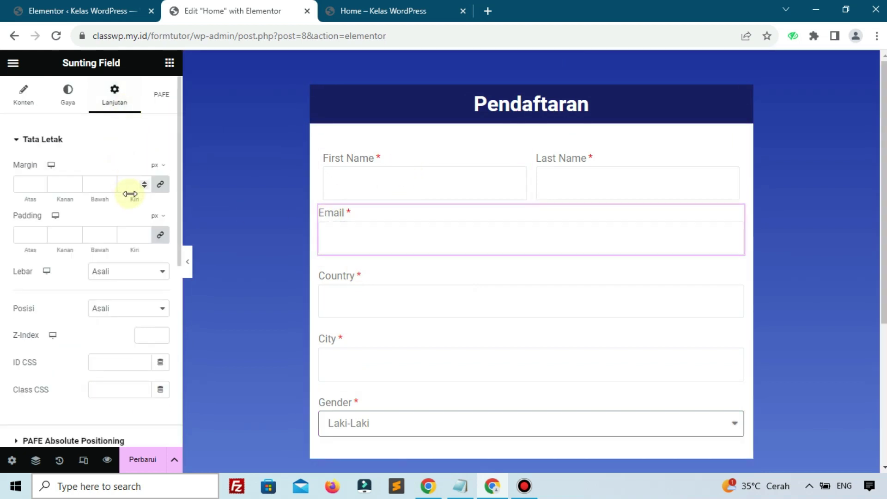
type("7")
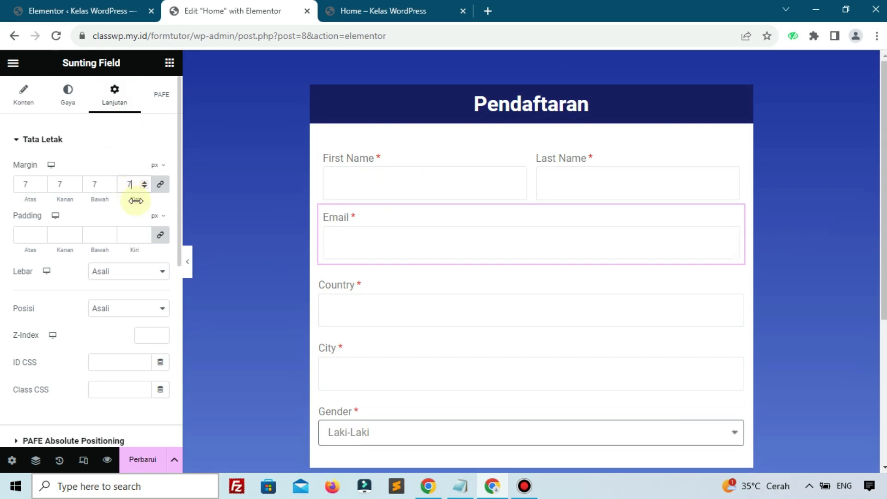
right_click(336, 226)
left_click(358, 257)
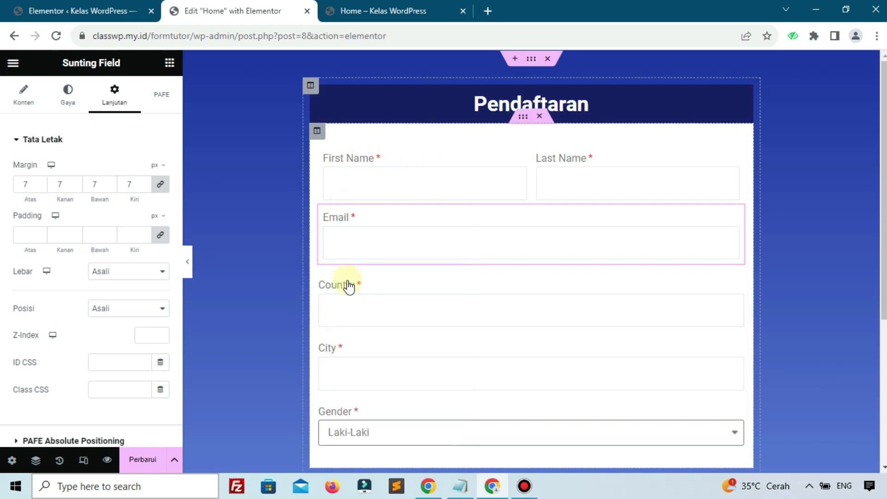
left_click(336, 293)
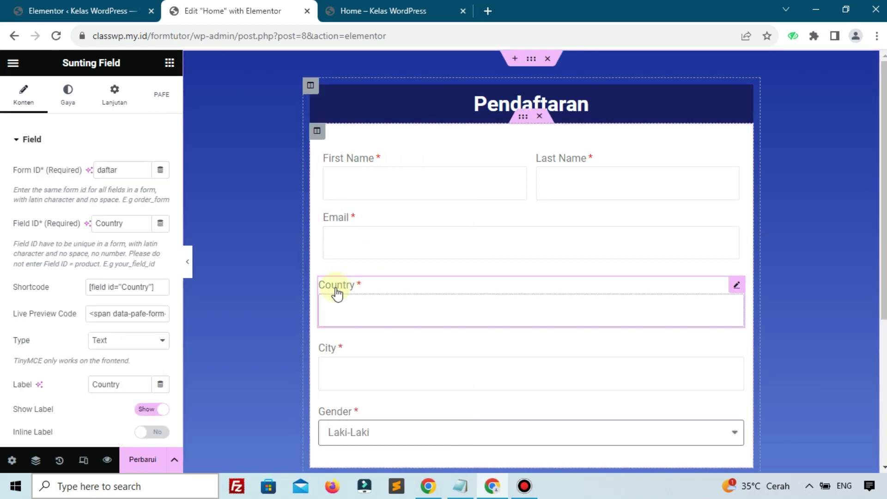
right_click(337, 294)
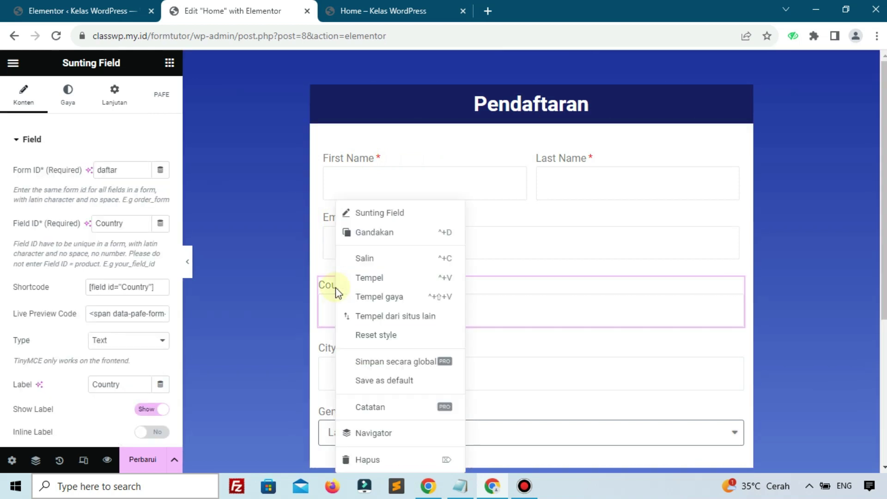
left_click(371, 294)
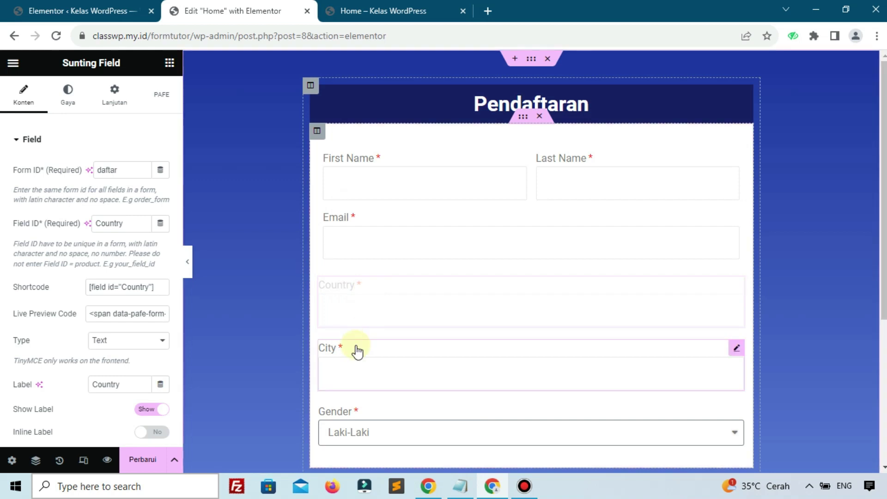
Step: Paste the Email styling onto City and Gender, then save the page
left_click_drag(345, 358, 344, 365)
left_click(345, 365)
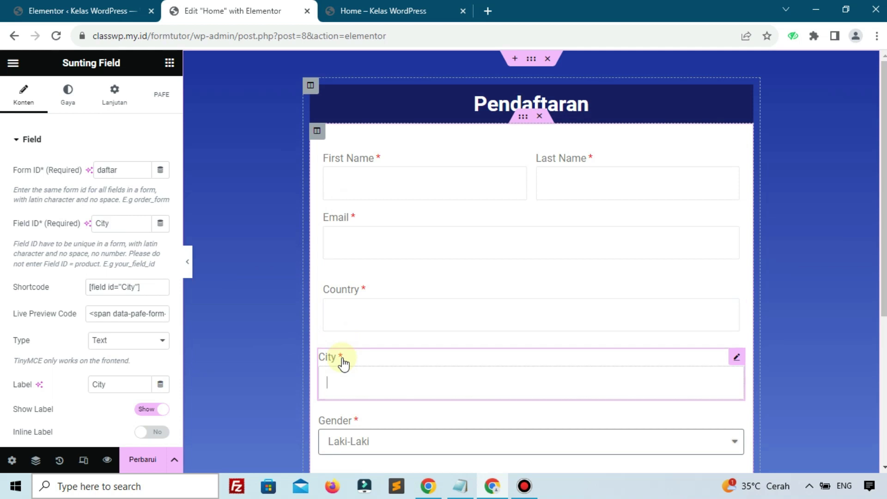
right_click(343, 364)
left_click(377, 301)
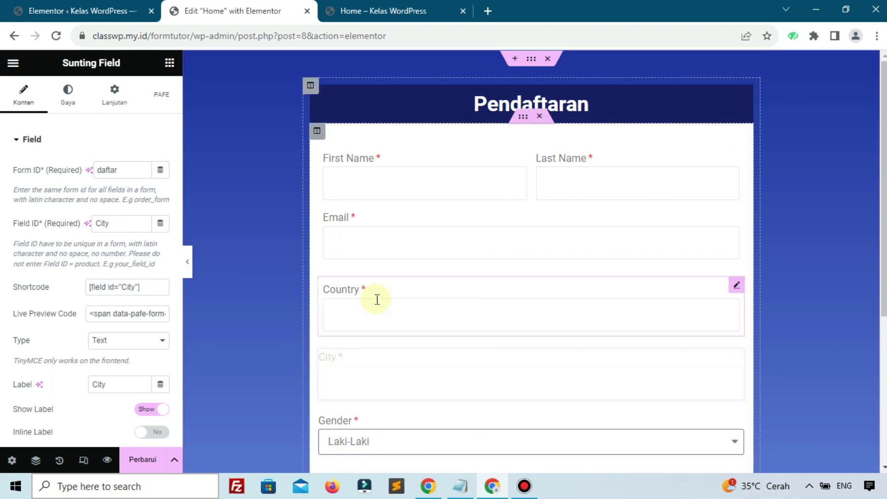
scroll(402, 342, "down", 1)
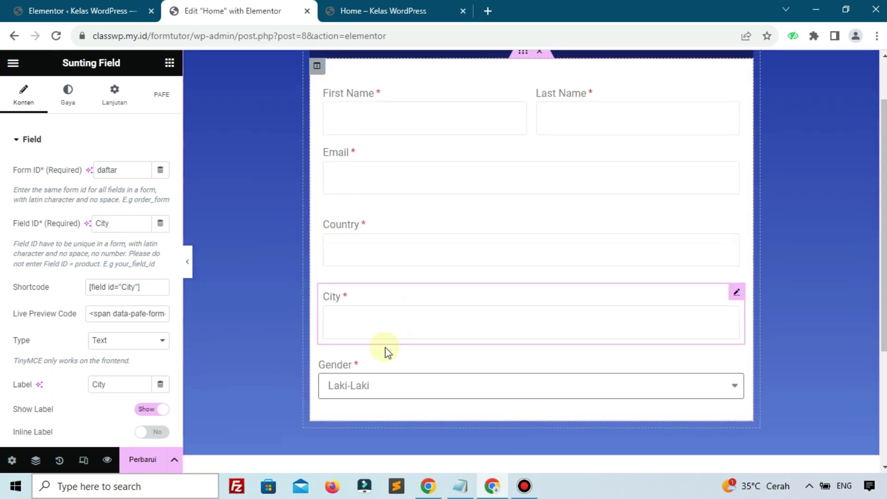
left_click(364, 367)
right_click(363, 366)
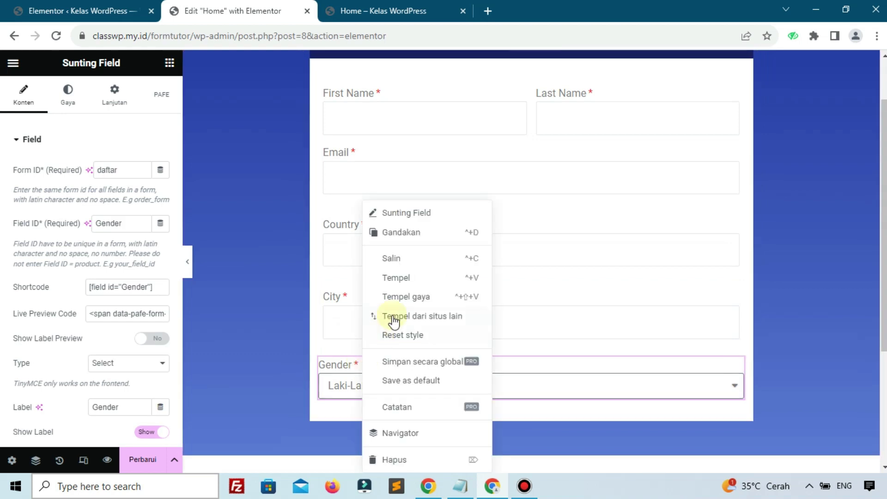
left_click(406, 300)
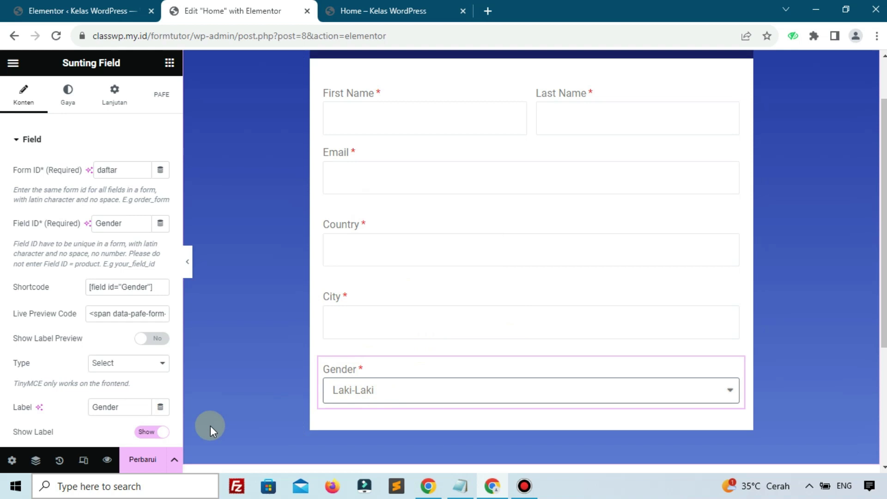
left_click(140, 456)
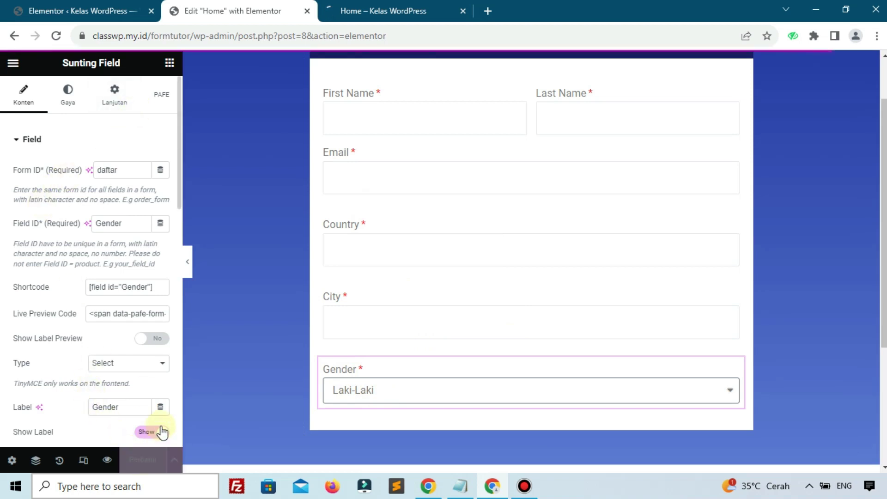
Step: Place a Submit button ('Klik di sini', form ID daftar) beneath the Gender field
left_click(170, 63)
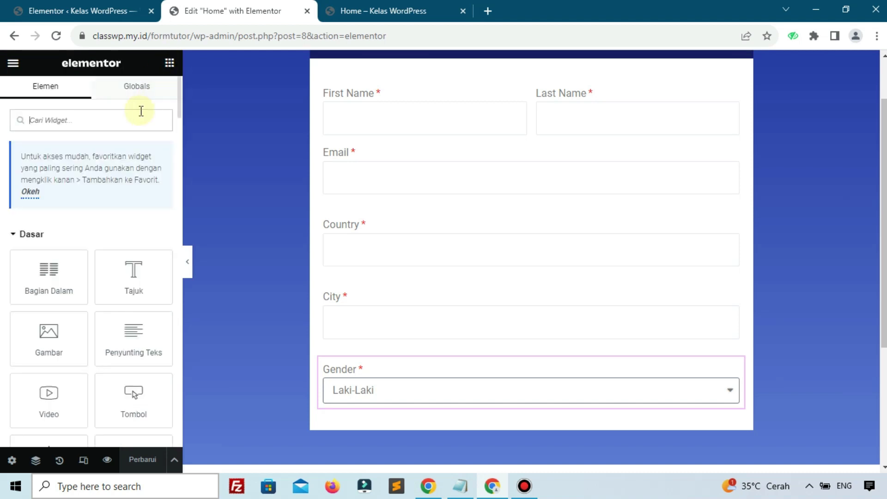
type("sub")
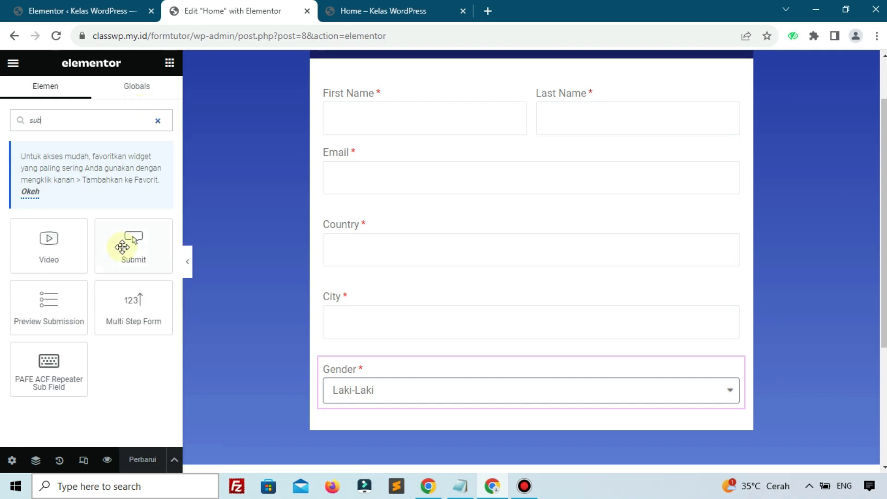
left_click_drag(129, 259, 348, 401)
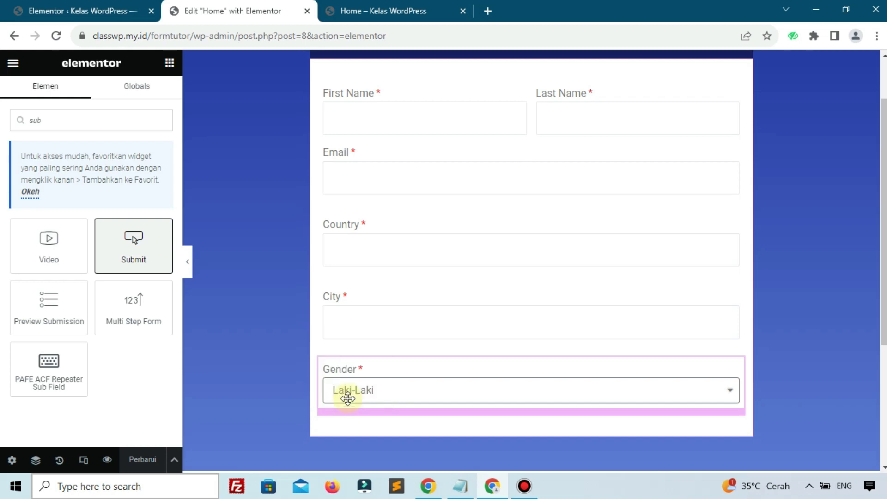
left_click(137, 170)
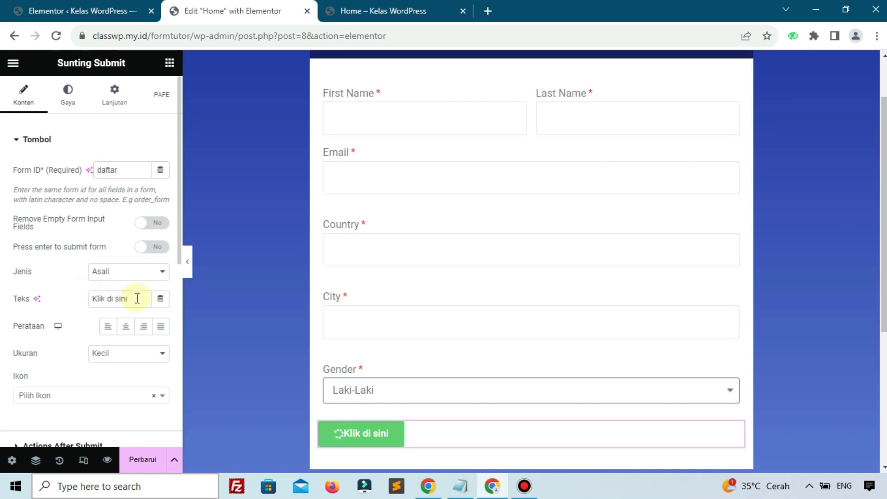
Step: Change the submit button text to 'Kirim Sekarang' and save with Perbarui
left_click_drag(134, 298, 83, 305)
type("Kirim Sekarang")
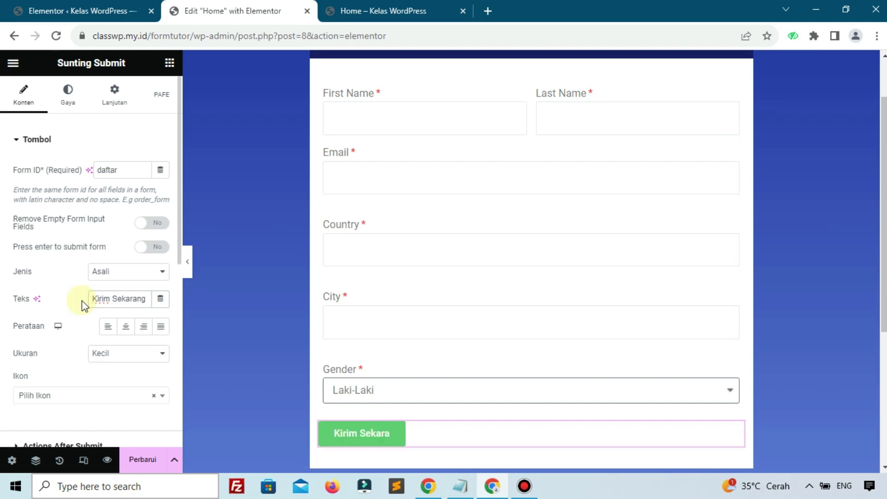
scroll(76, 341, "down", 3)
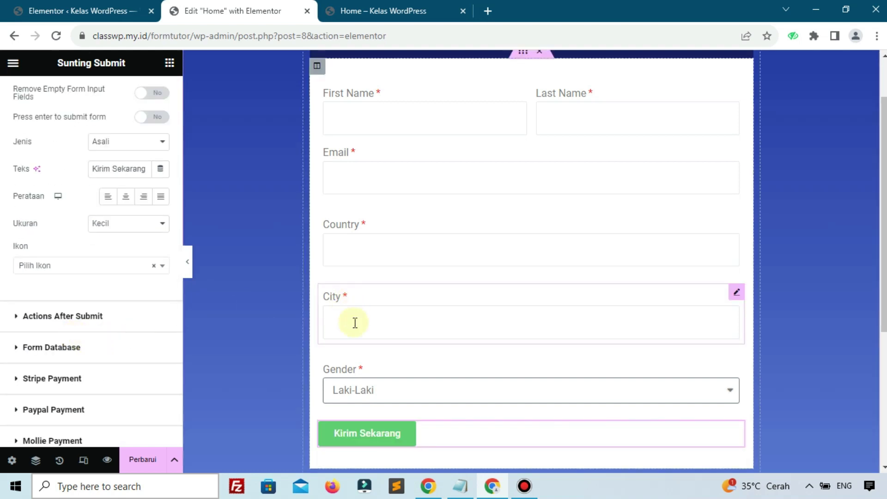
left_click(135, 457)
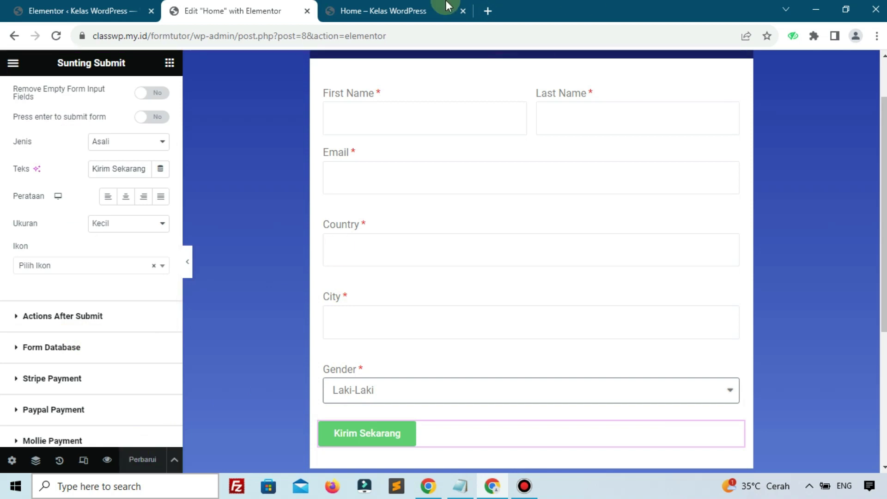
scroll(422, 317, "up", 2)
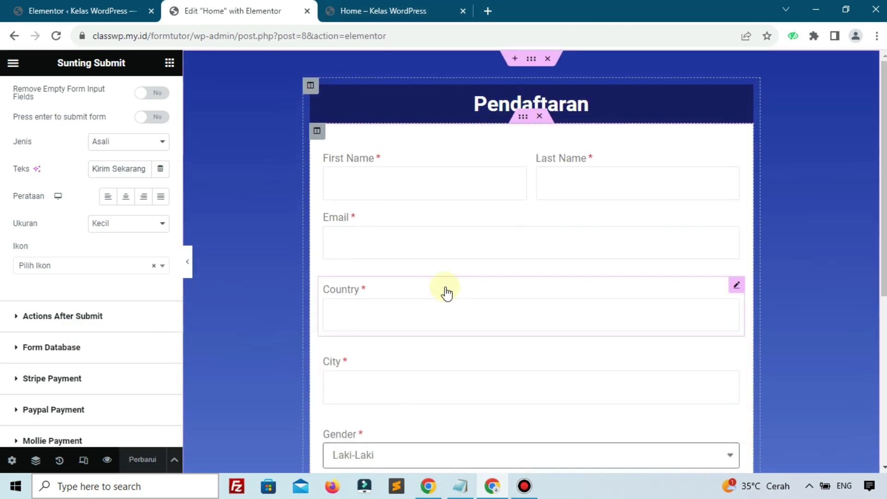
Step: Copy the header column's background colour #181E66 from its style settings
left_click(310, 86)
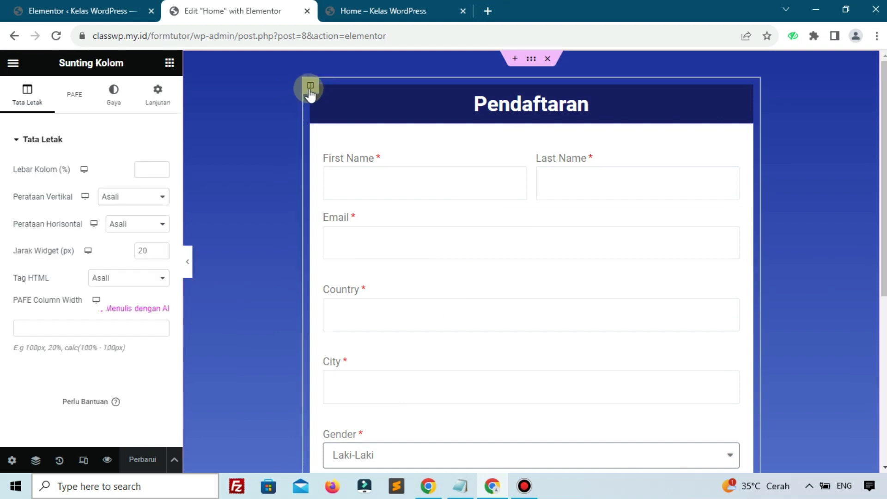
left_click(128, 106)
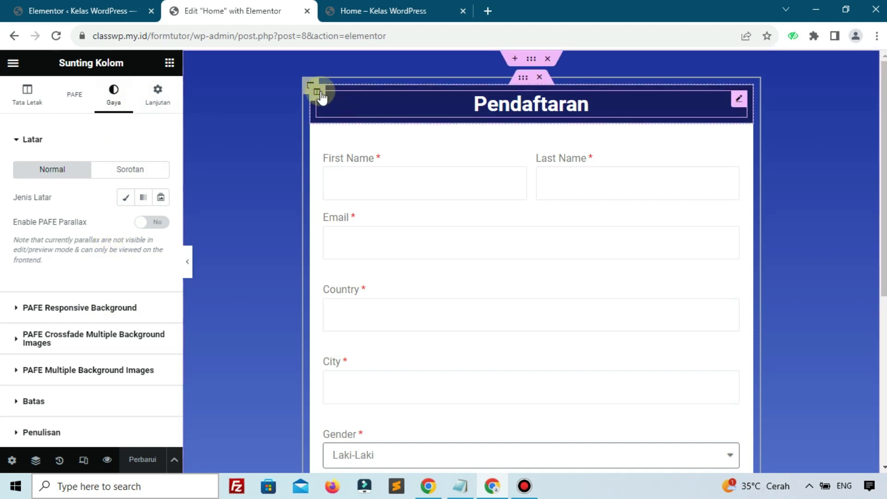
left_click(319, 94)
left_click(115, 99)
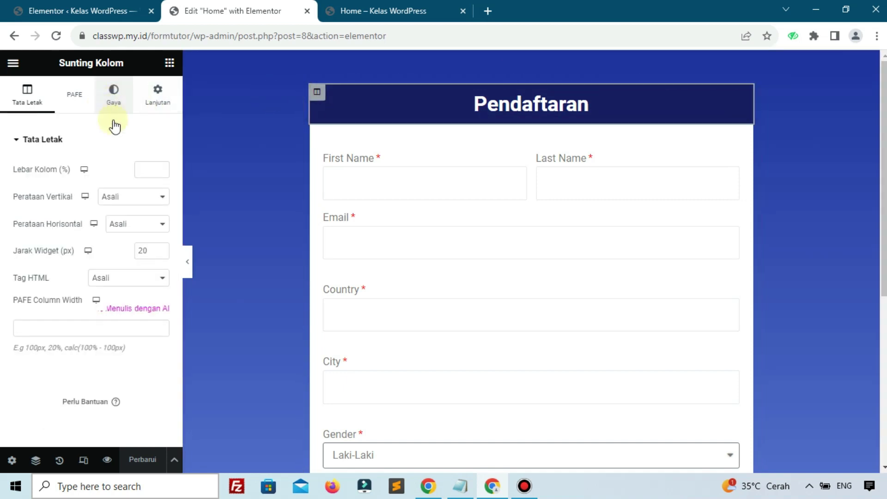
left_click(161, 225)
key("ctrl+c")
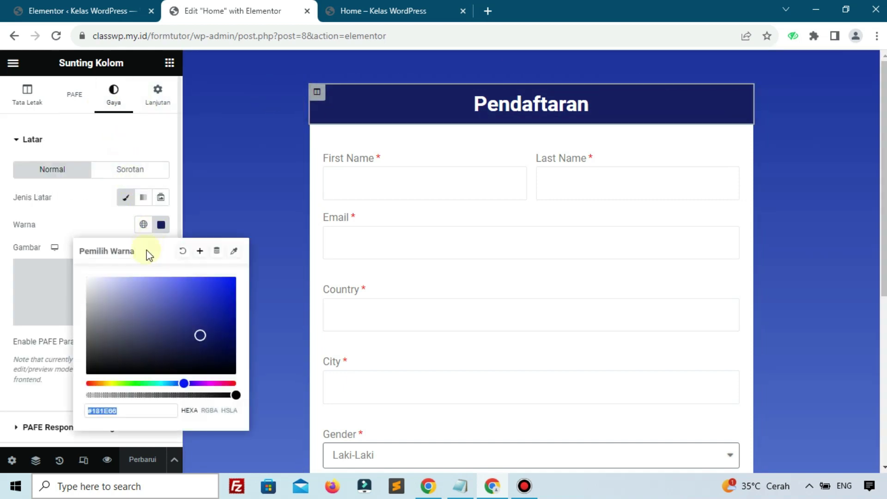
left_click(84, 224)
scroll(365, 237, "down", 5)
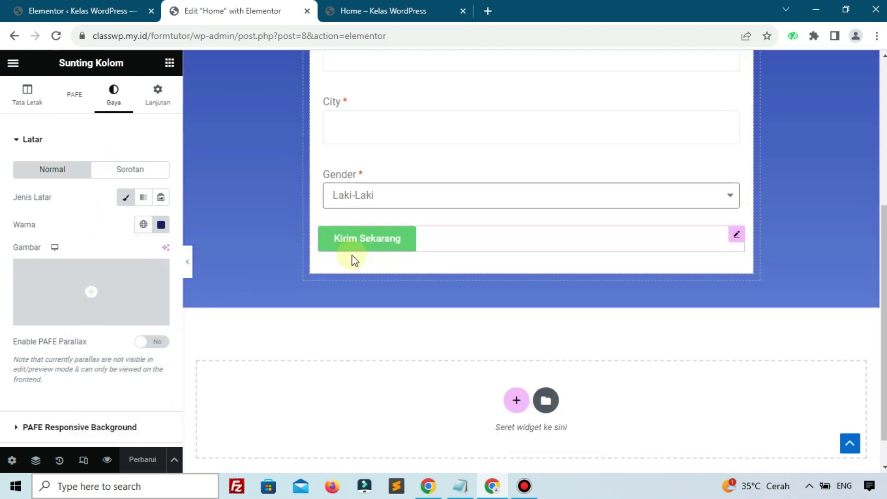
Step: Set the Kirim Sekarang button's background colour to #181E66
left_click(446, 245)
left_click(79, 112)
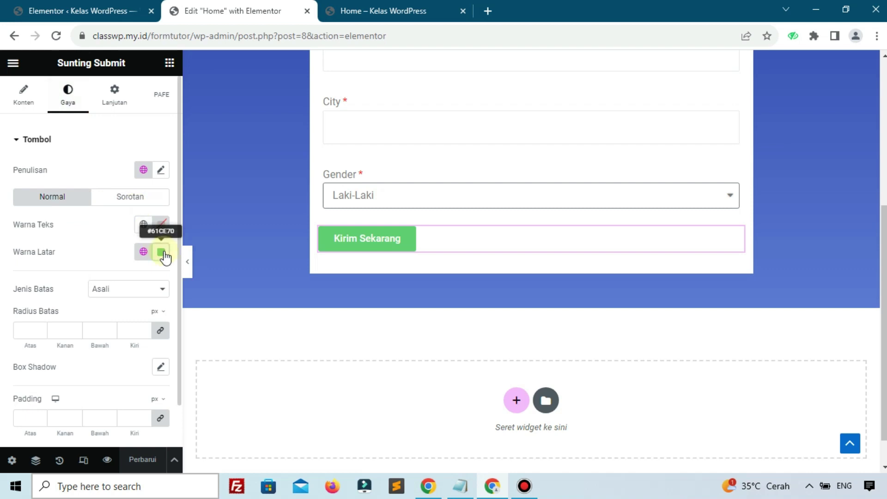
left_click(161, 253)
key("ctrl+v")
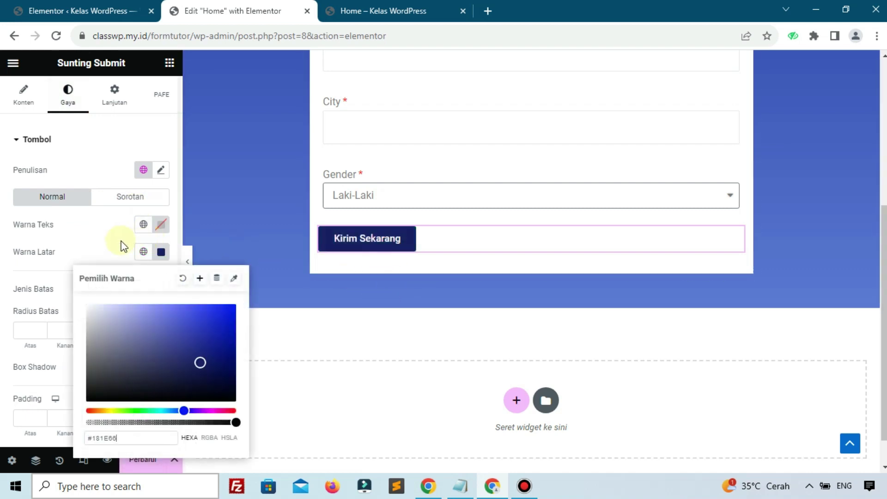
left_click(109, 239)
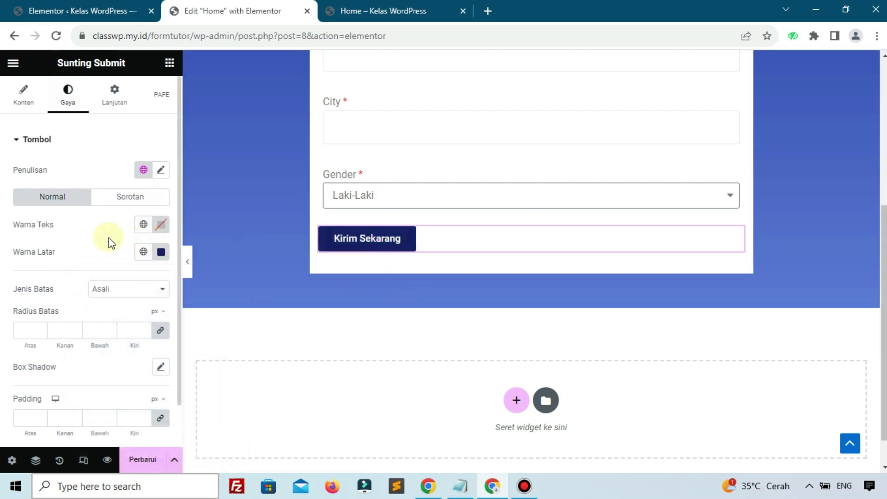
scroll(109, 237, "down", 1)
scroll(109, 241, "up", 1)
left_click(23, 96)
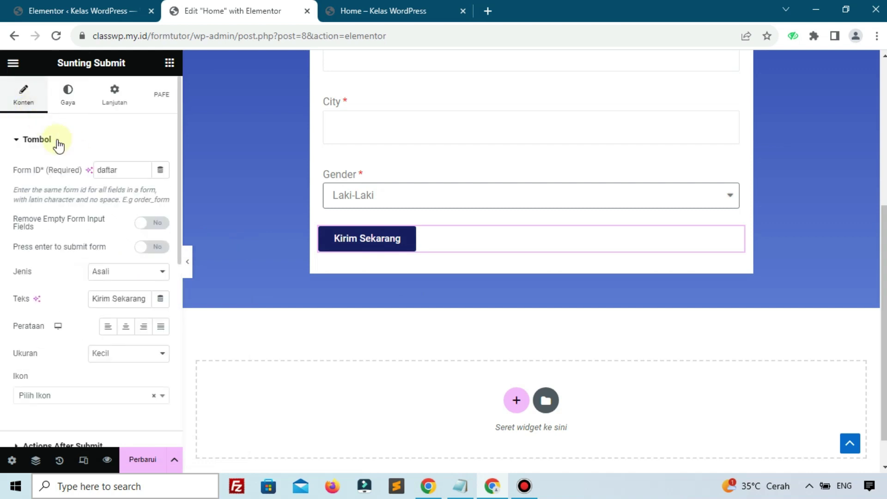
Step: Add PDF Generator as an after-submit action alongside Email and expand its settings
scroll(65, 153, "down", 4)
scroll(65, 154, "down", 1)
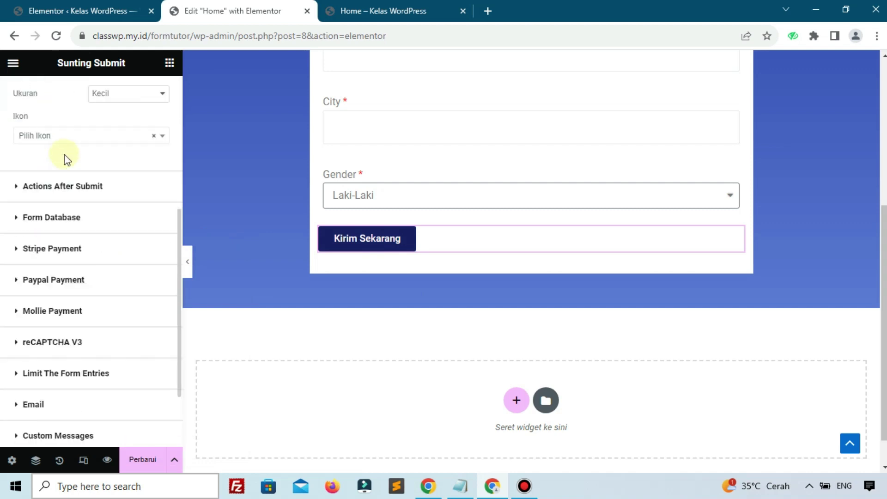
left_click(70, 185)
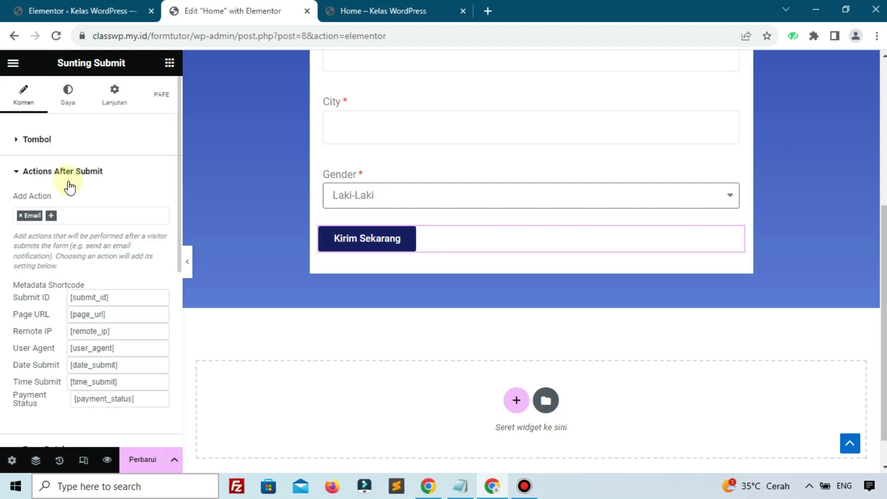
left_click(51, 216)
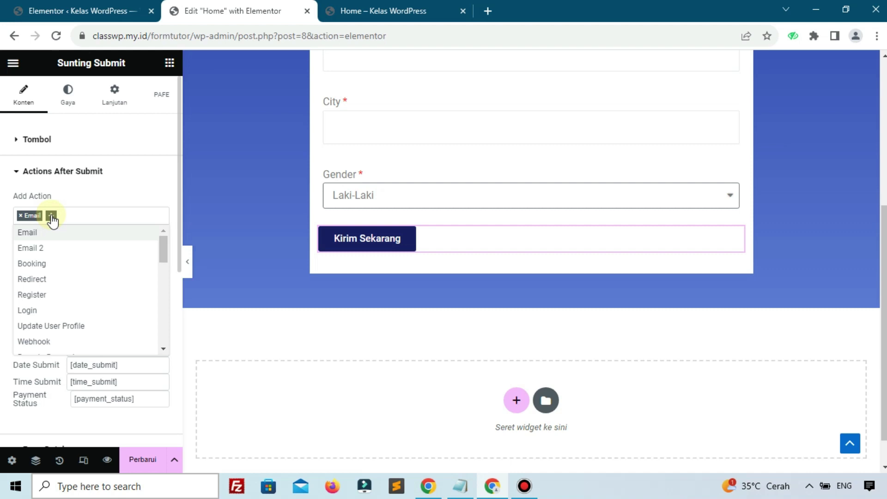
scroll(53, 295, "down", 5)
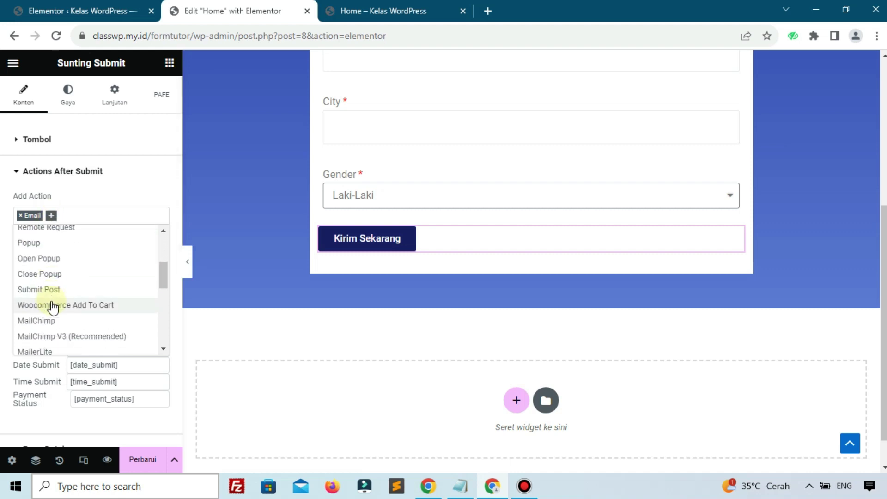
scroll(52, 307, "down", 5)
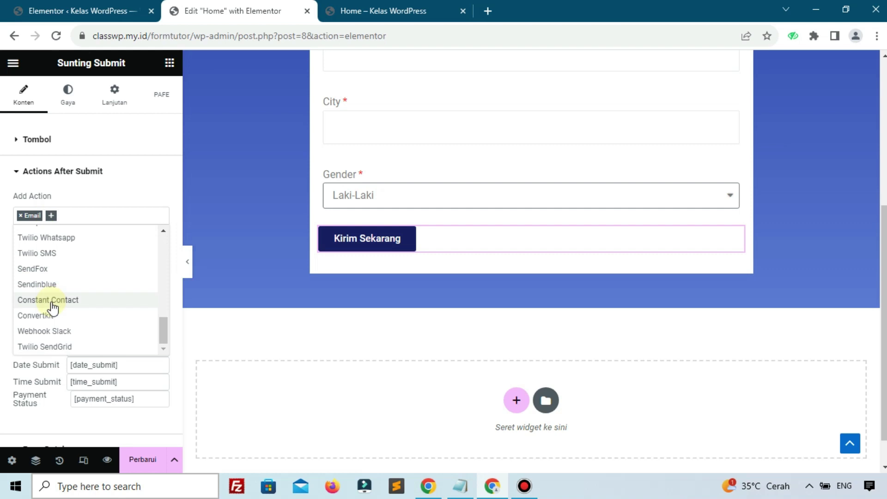
scroll(52, 307, "up", 2)
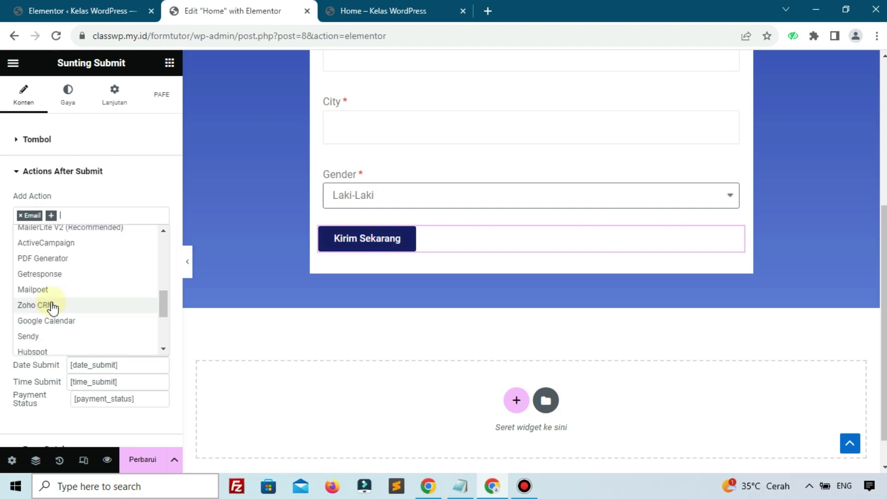
left_click(48, 260)
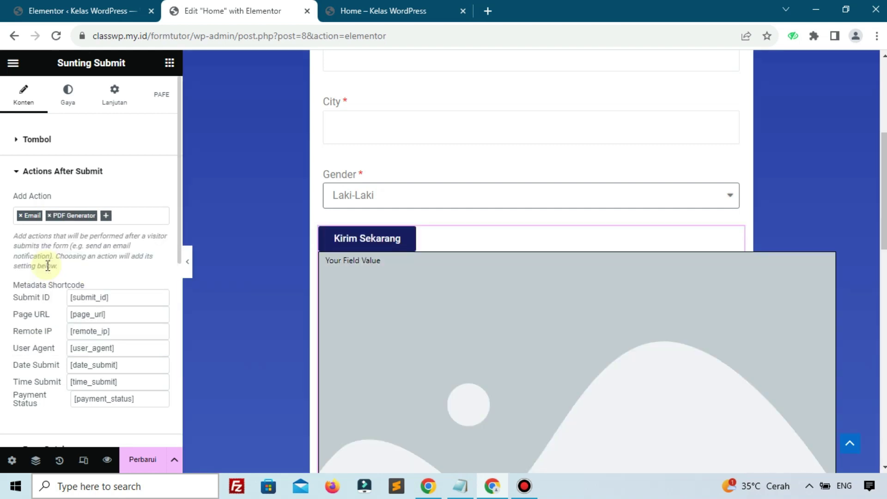
scroll(64, 283, "down", 4)
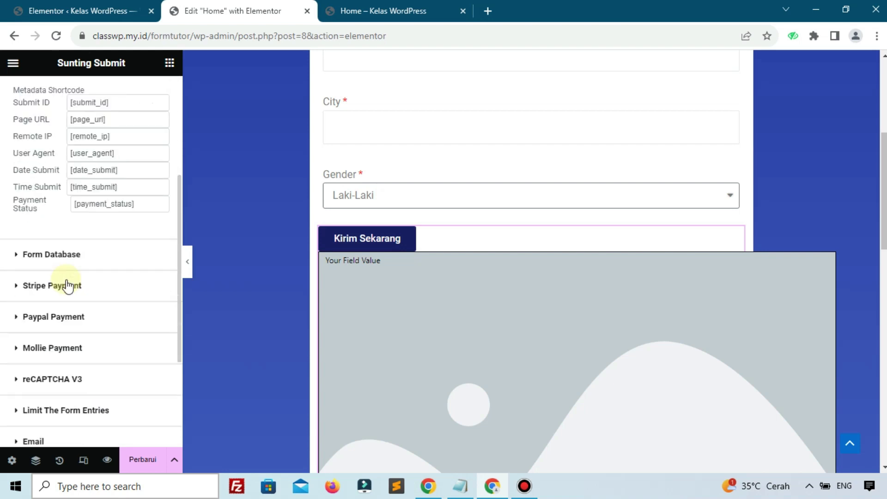
scroll(66, 281, "up", 4)
scroll(64, 282, "down", 8)
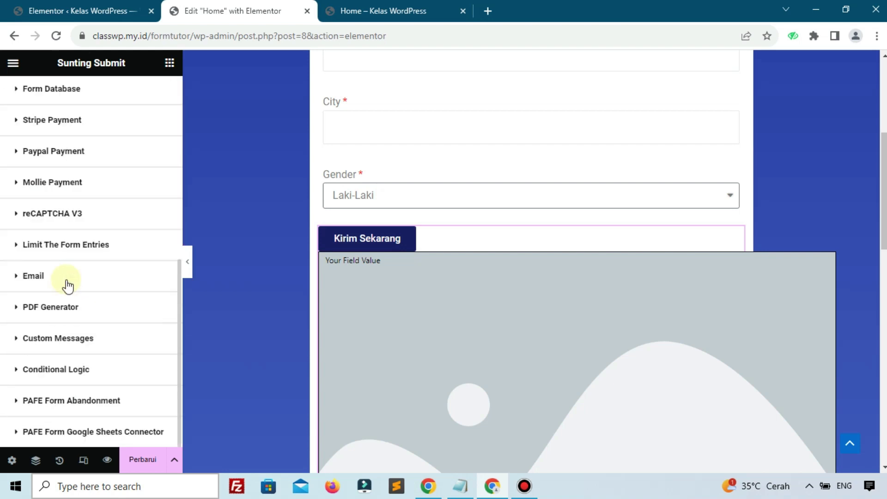
left_click(33, 309)
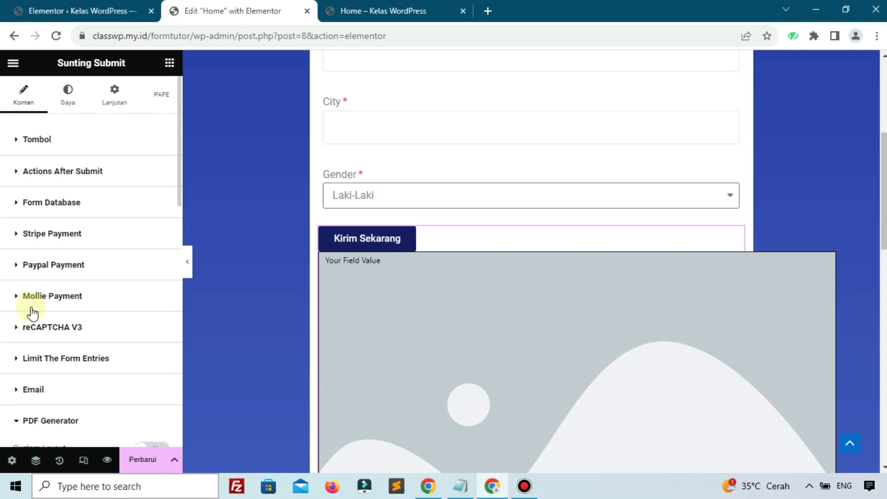
Step: Check the PDF Size options, then open register form kelas wp.pdf from the desktop
scroll(32, 313, "down", 8)
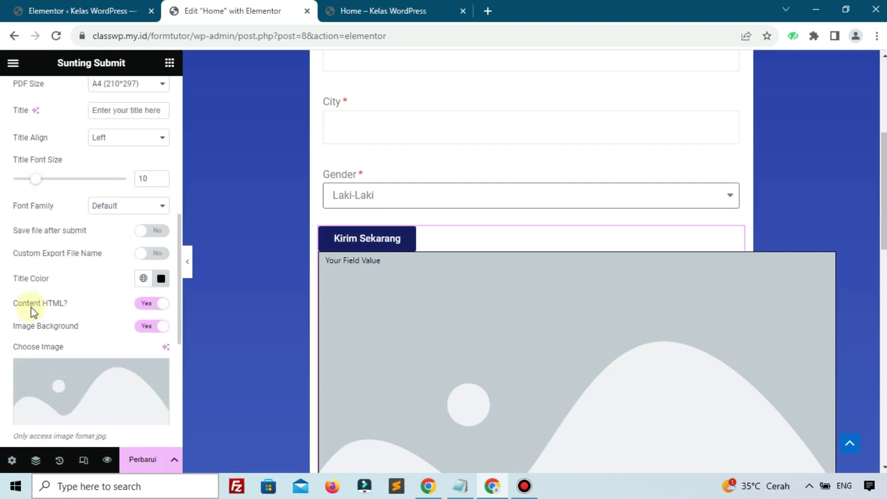
scroll(33, 313, "up", 3)
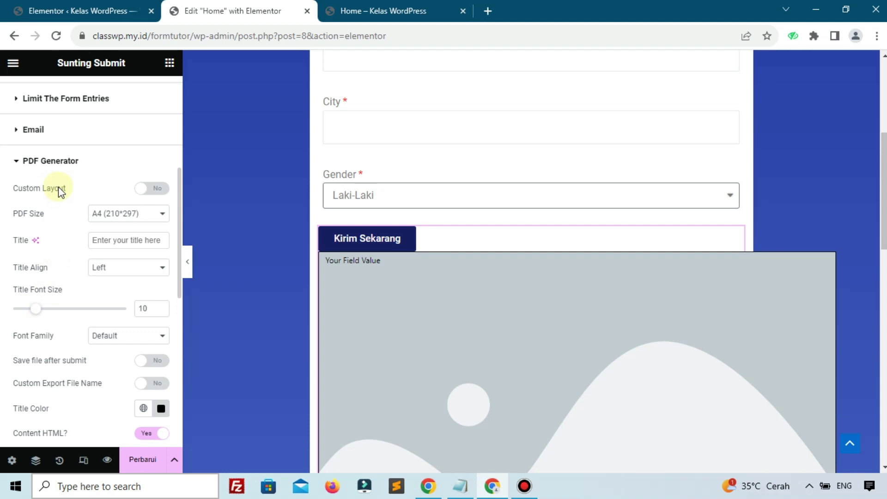
left_click(97, 220)
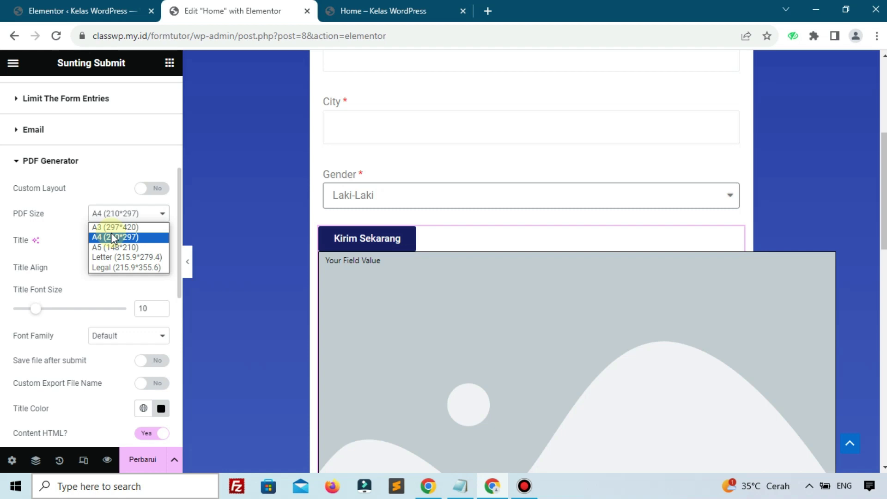
left_click(815, 9)
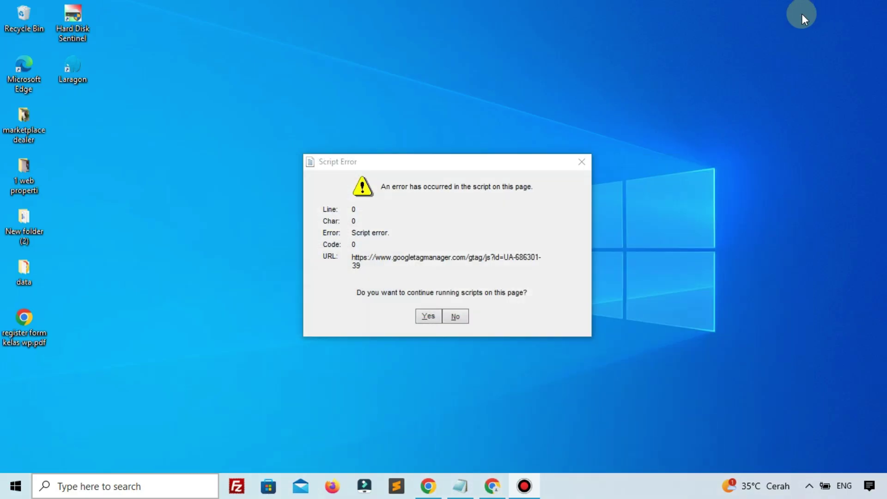
left_click_drag(32, 322, 227, 178)
double_click(227, 178)
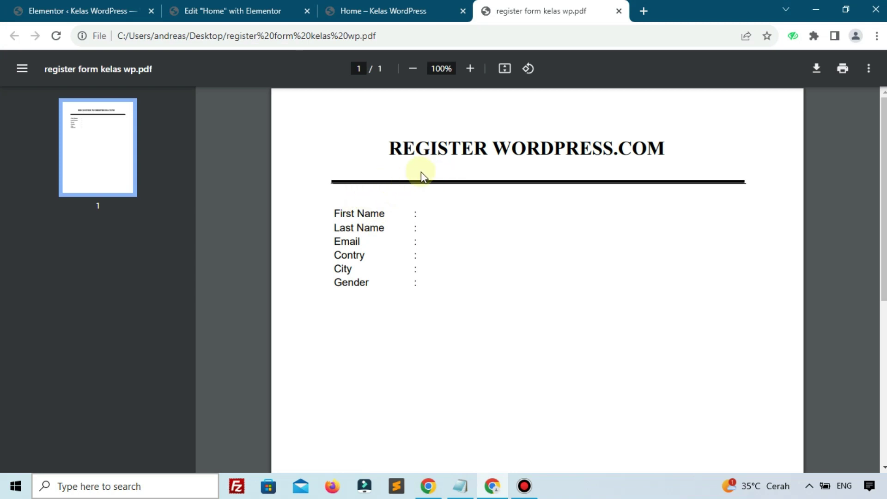
Step: Compare with the registration PDF template, keep PDF Size at A4, and switch Custom Layout to Yes
left_click(278, 9)
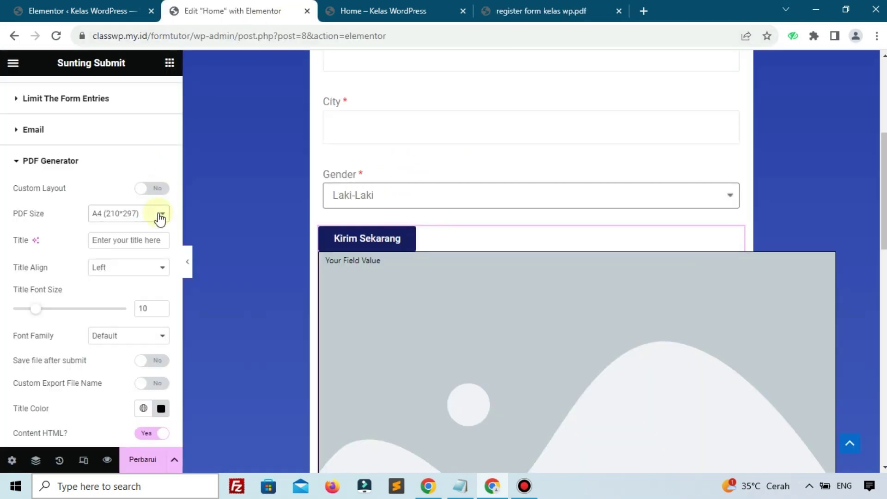
left_click(103, 222)
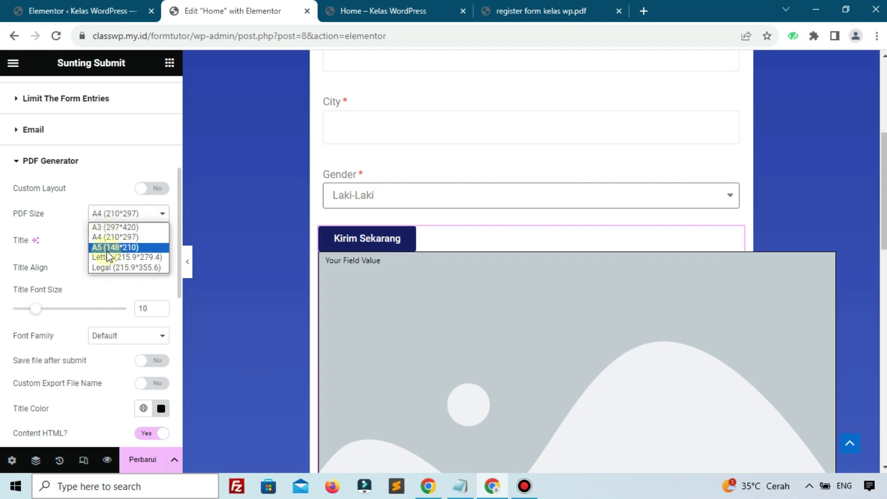
left_click(60, 248)
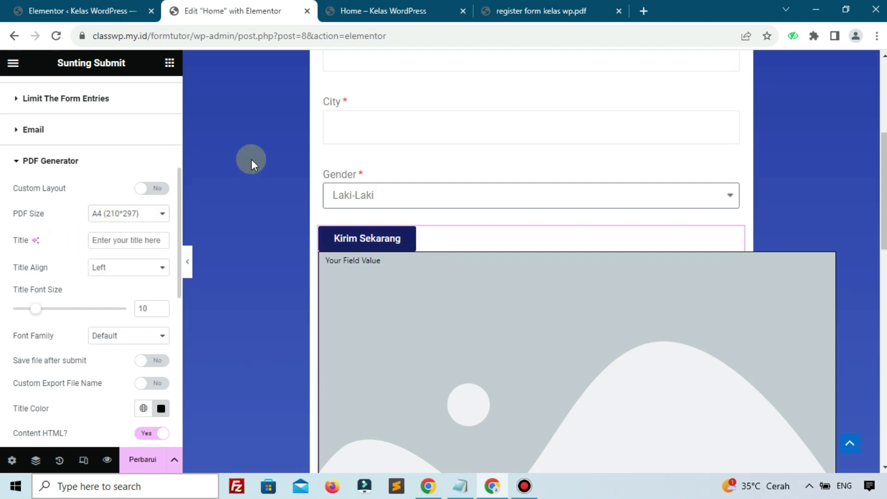
left_click(550, 10)
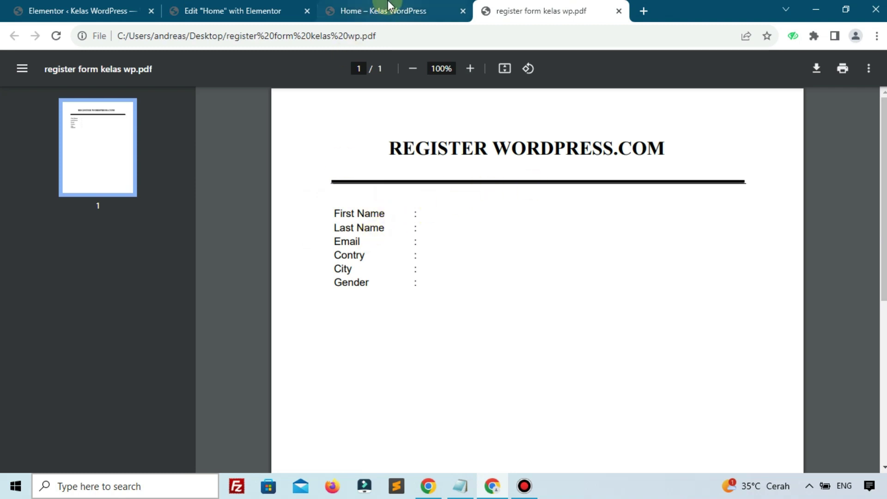
left_click(233, 9)
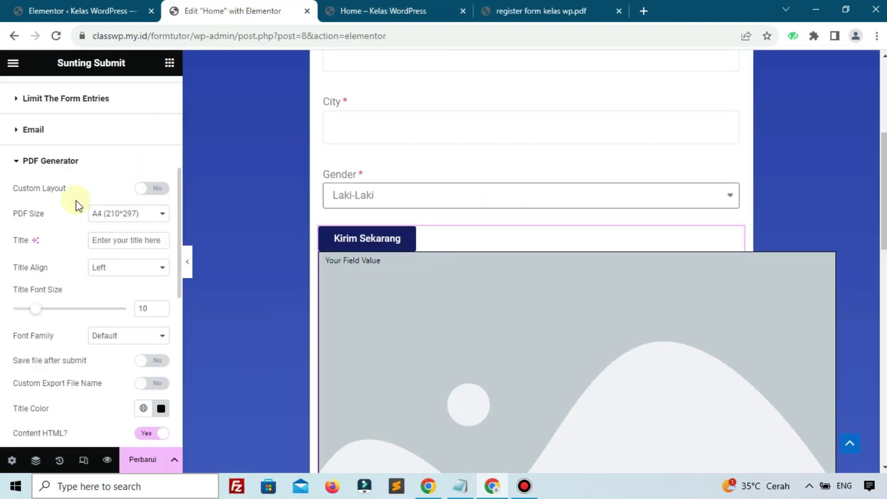
left_click(501, 6)
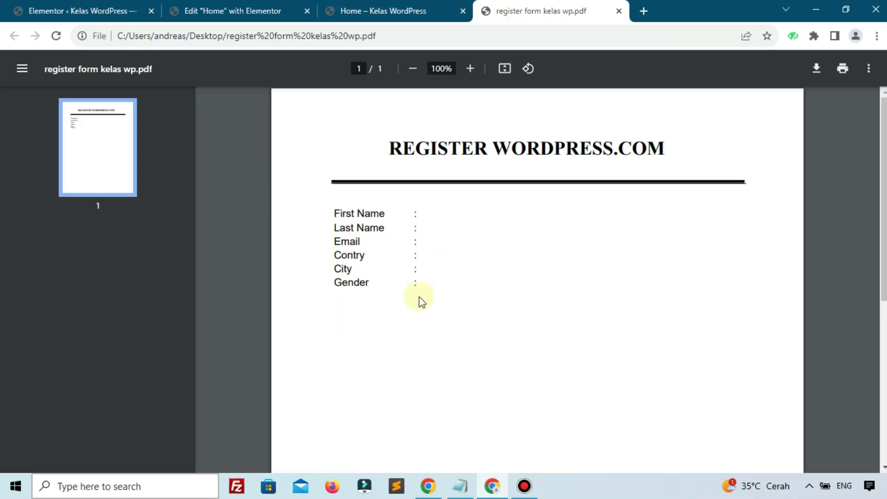
left_click(233, 10)
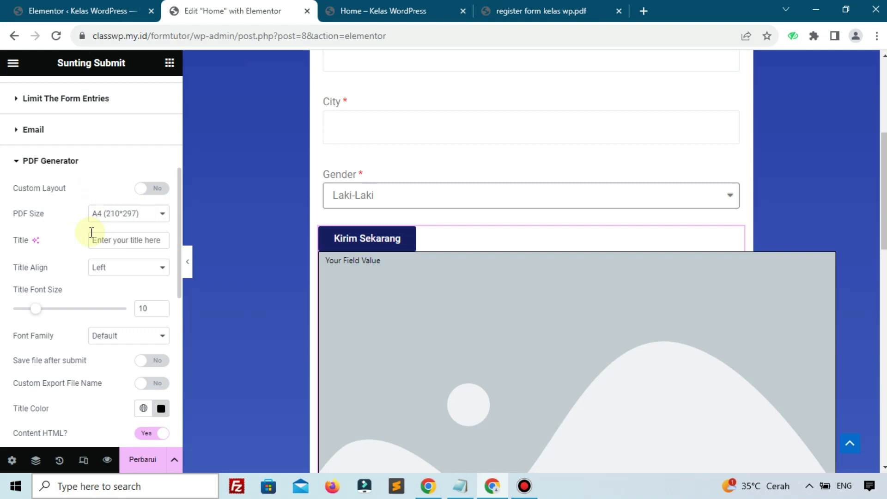
left_click(153, 193)
scroll(113, 242, "down", 5)
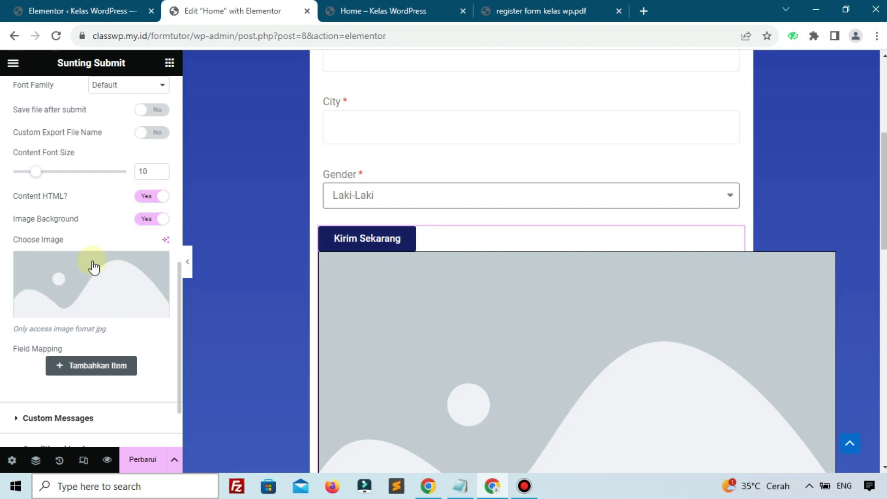
scroll(512, 284, "down", 1)
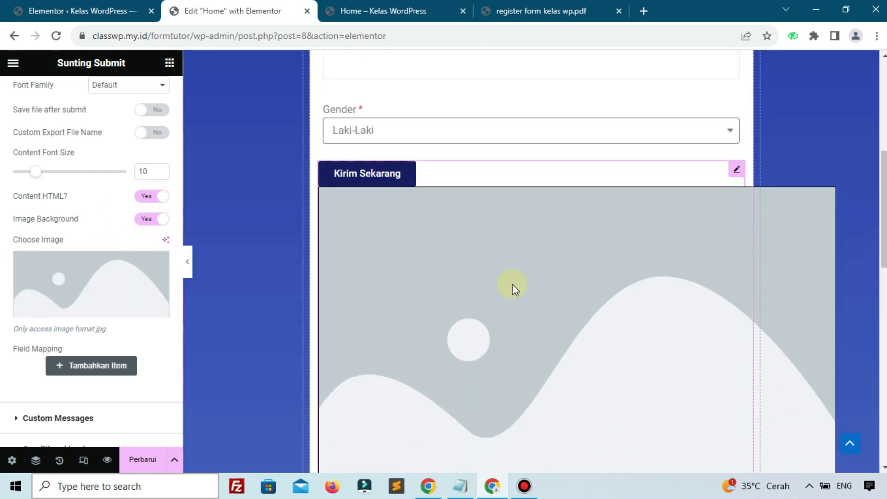
mouse_move(103, 293)
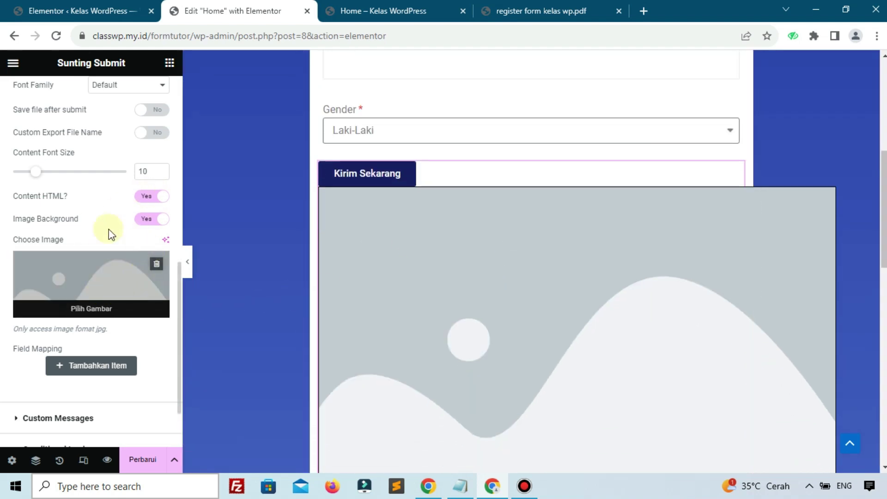
left_click(143, 219)
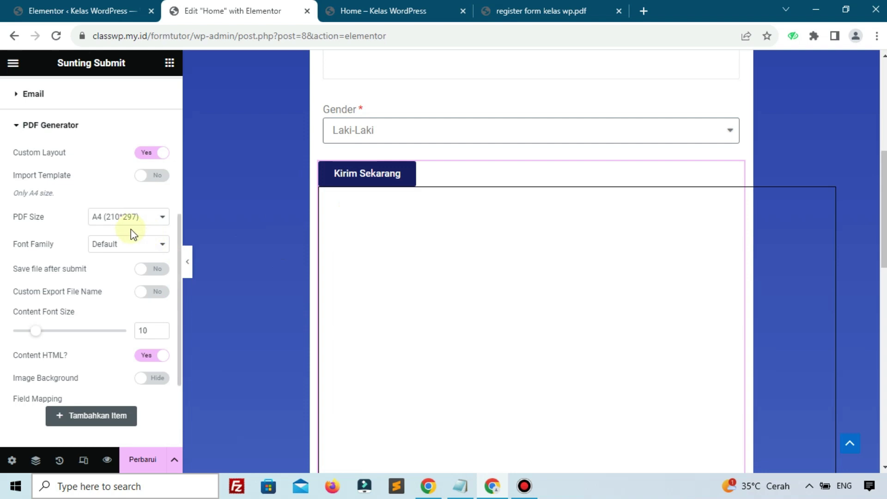
left_click(145, 184)
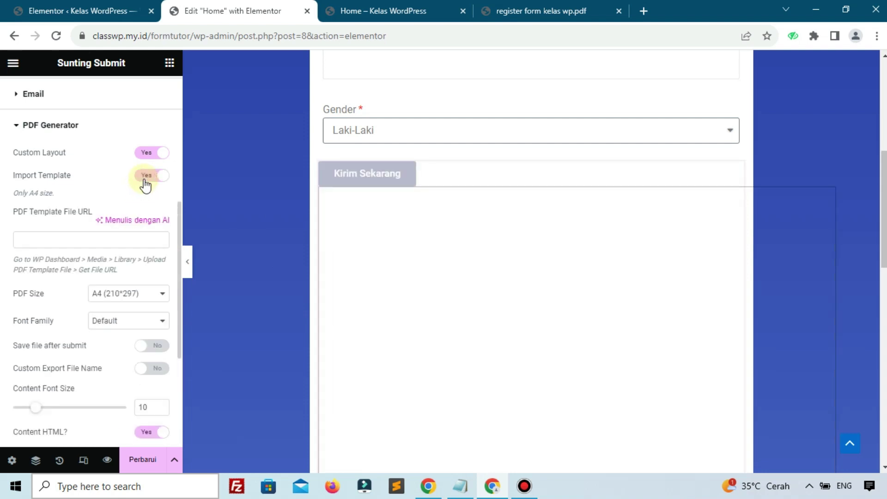
left_click(144, 184)
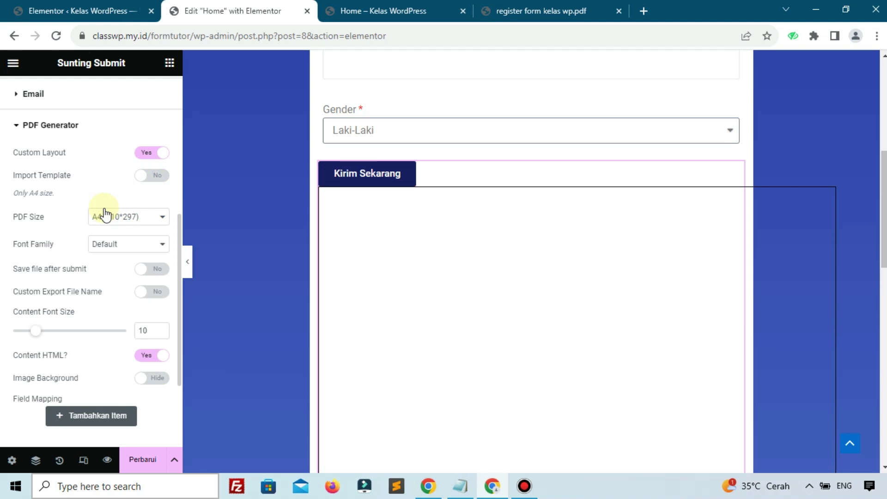
scroll(104, 209, "up", 4)
scroll(104, 209, "down", 7)
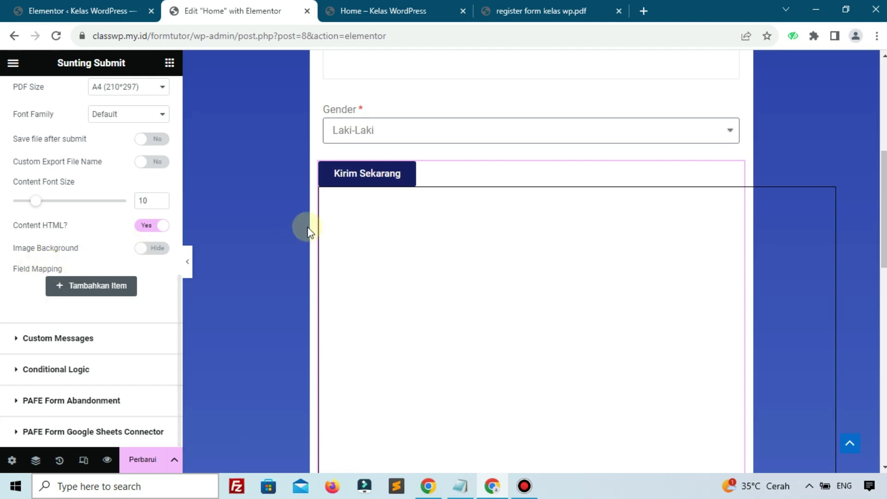
scroll(402, 166, "up", 4)
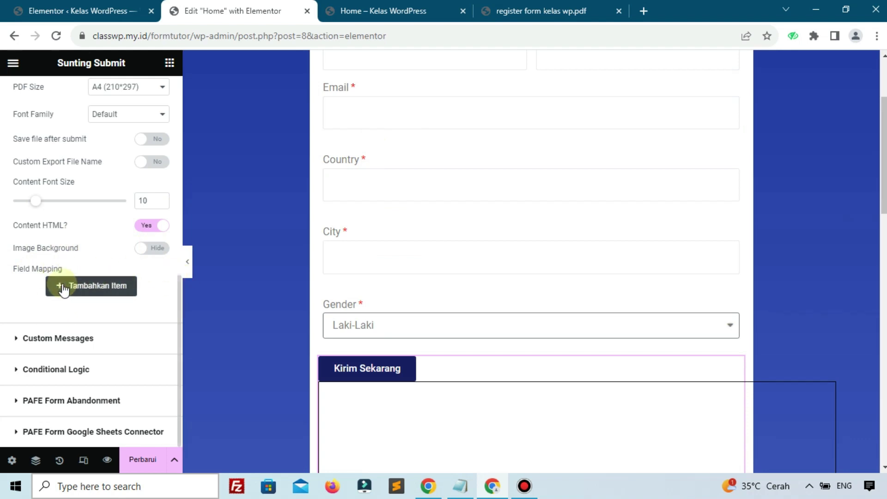
scroll(52, 265, "up", 10)
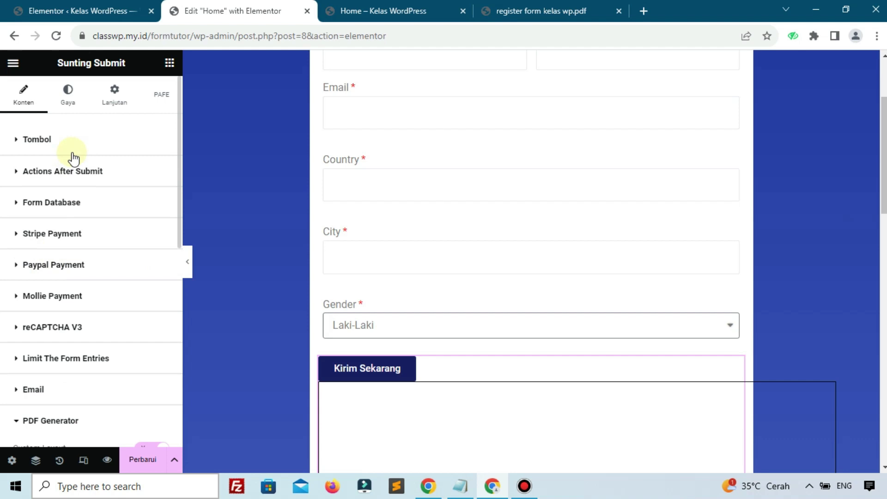
scroll(368, 182, "up", 3)
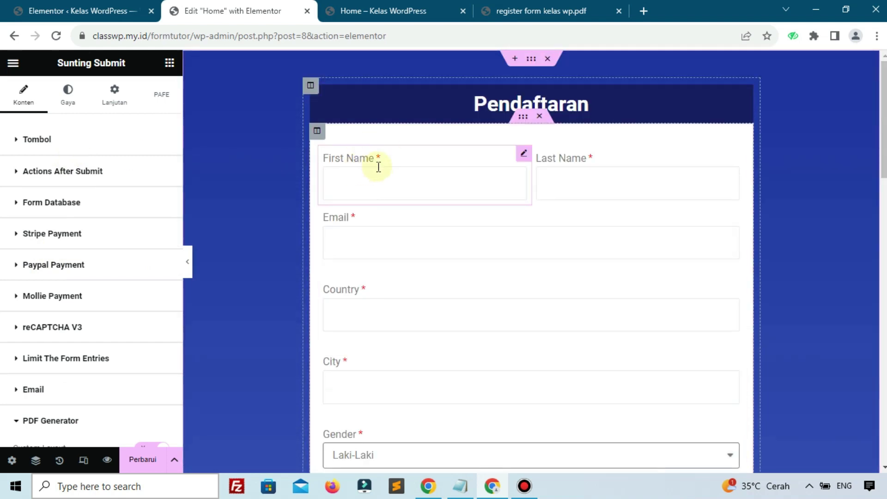
Step: Open the First Name field's settings and select its [field id="First Name"] shortcode
left_click(374, 162)
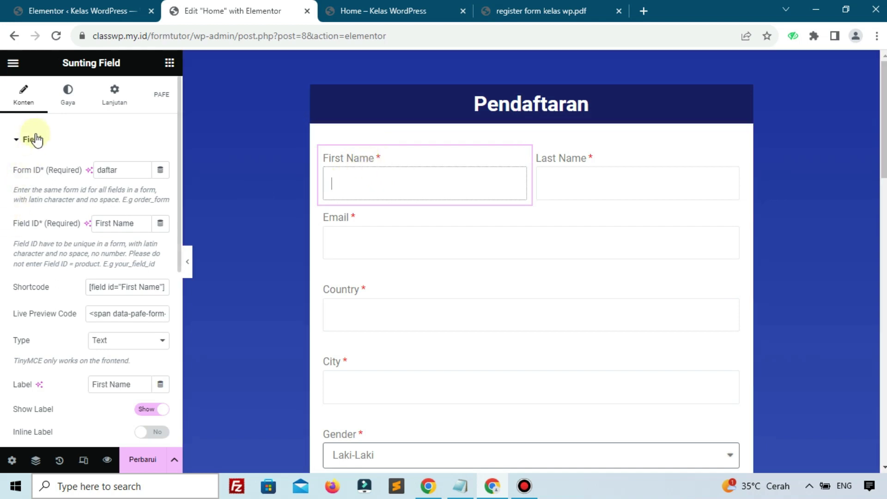
left_click(128, 285)
key("ctrl+c")
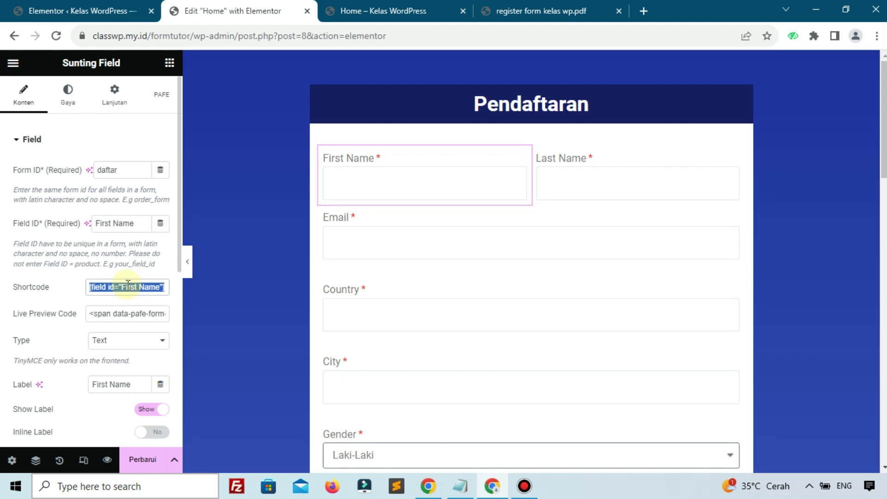
scroll(88, 234, "down", 7)
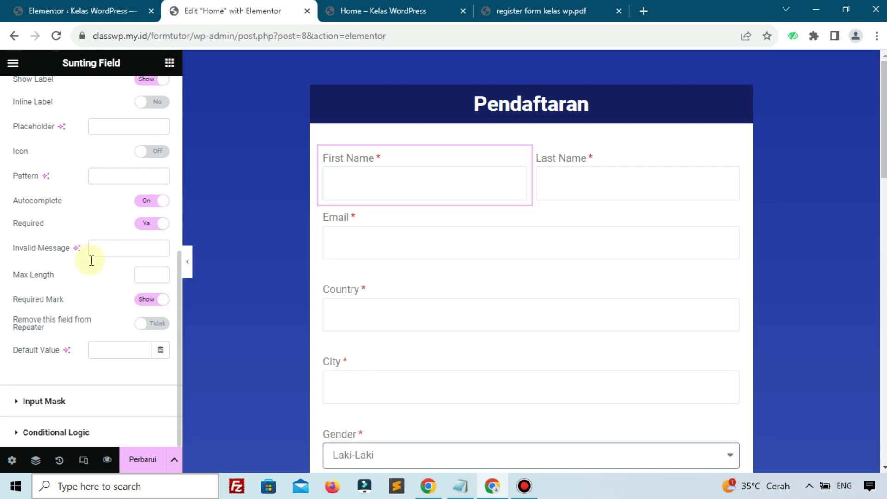
scroll(78, 313, "up", 7)
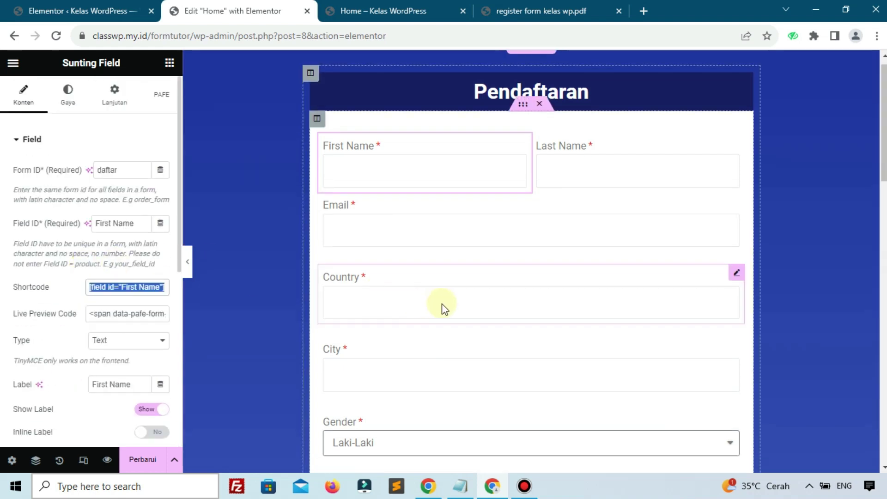
scroll(442, 307, "down", 8)
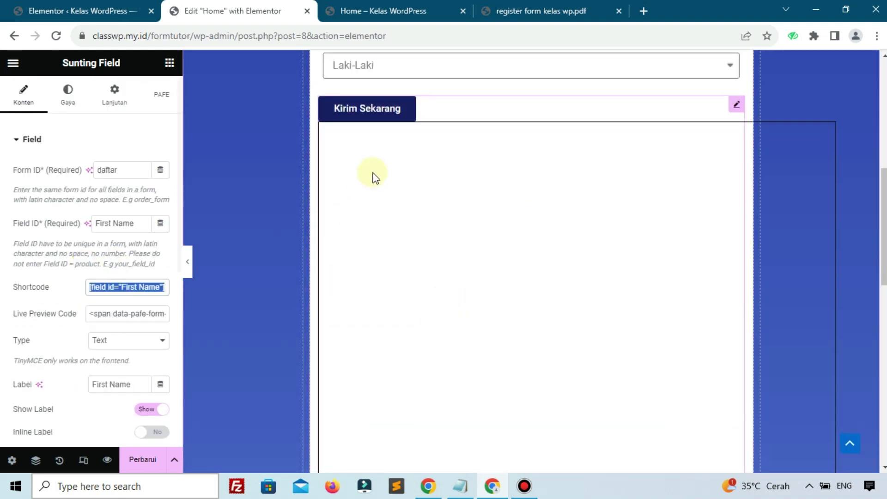
Step: Add a PDF Generator field mapping on the submit button containing the First Name shortcode
left_click(738, 105)
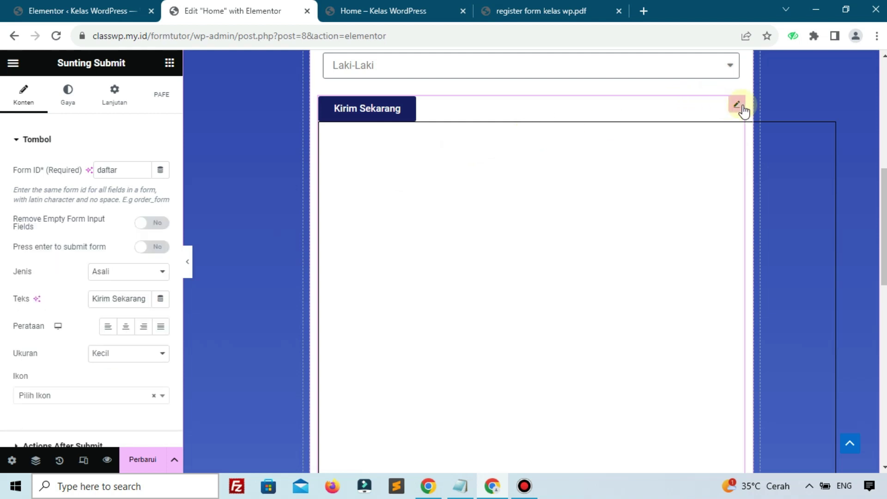
scroll(28, 194, "down", 5)
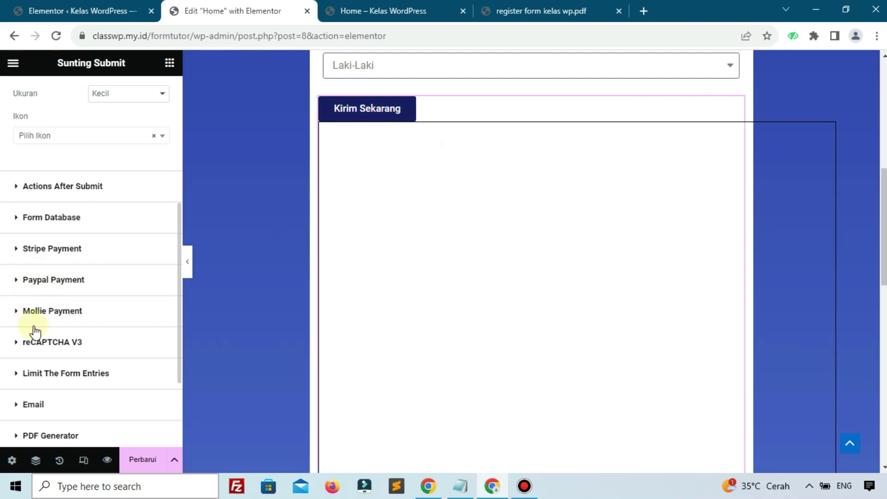
scroll(41, 330, "down", 3)
left_click(41, 308)
scroll(41, 316, "down", 7)
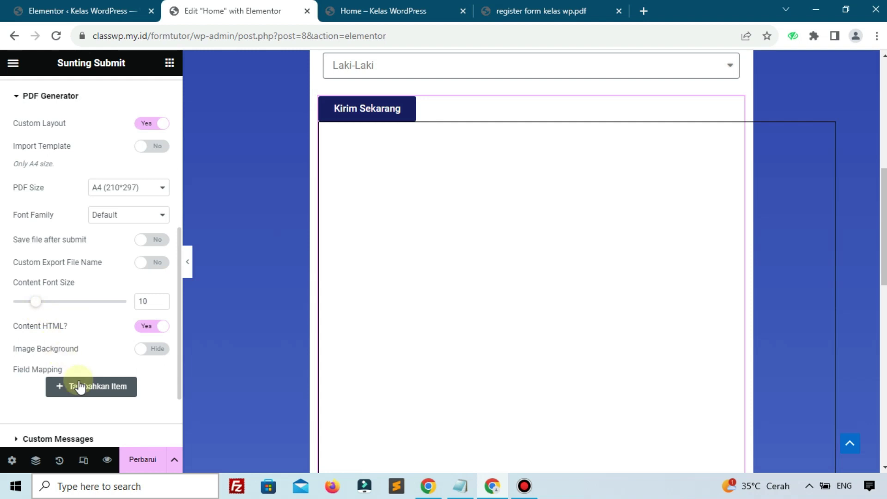
left_click(79, 387)
scroll(84, 379, "down", 3)
left_click(76, 317)
key("ctrl+v")
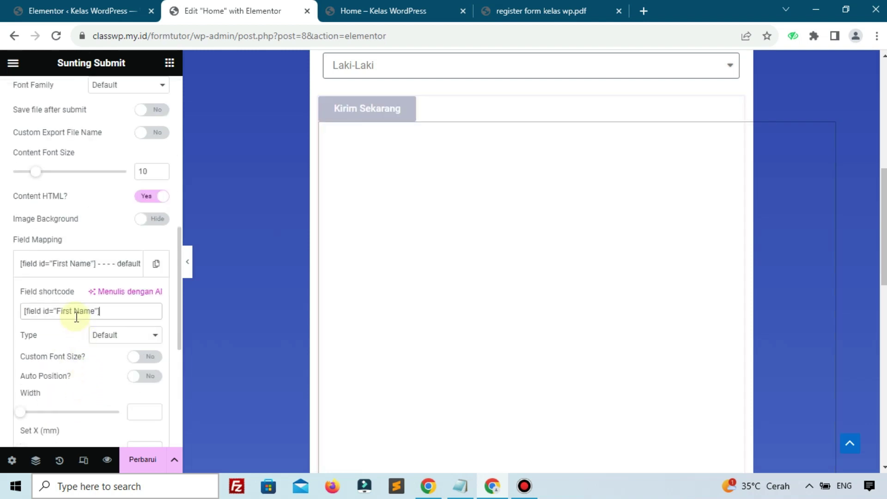
Step: Position the First Name mapping at width 62, X 20, Y 11 and turn Import Template on
scroll(364, 221, "up", 1)
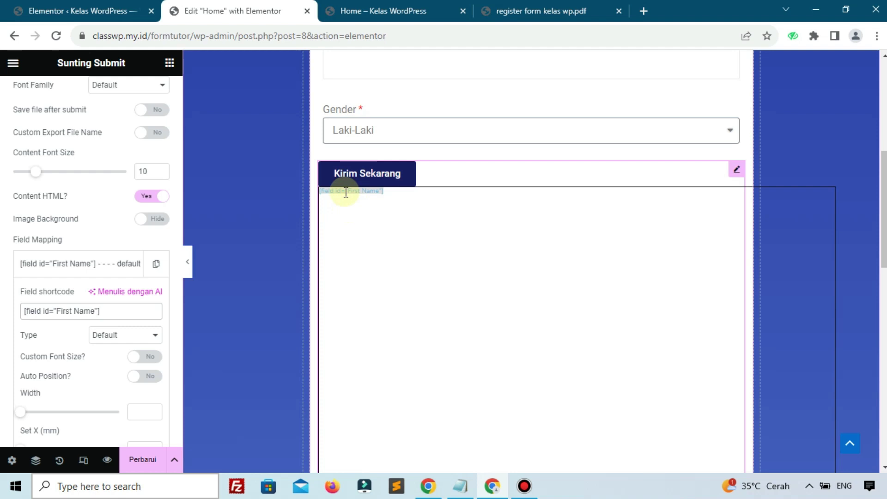
scroll(91, 230, "down", 3)
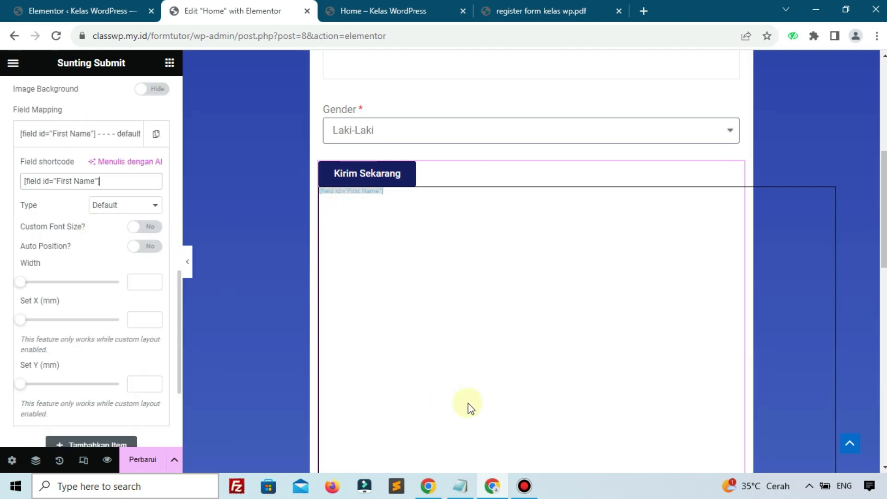
left_click_drag(21, 283, 83, 309)
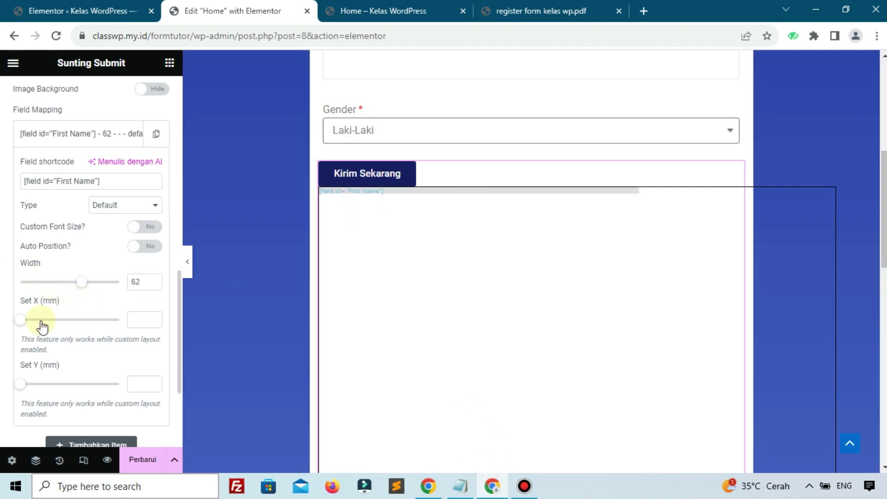
left_click_drag(24, 327, 37, 340)
left_click_drag(22, 388, 33, 394)
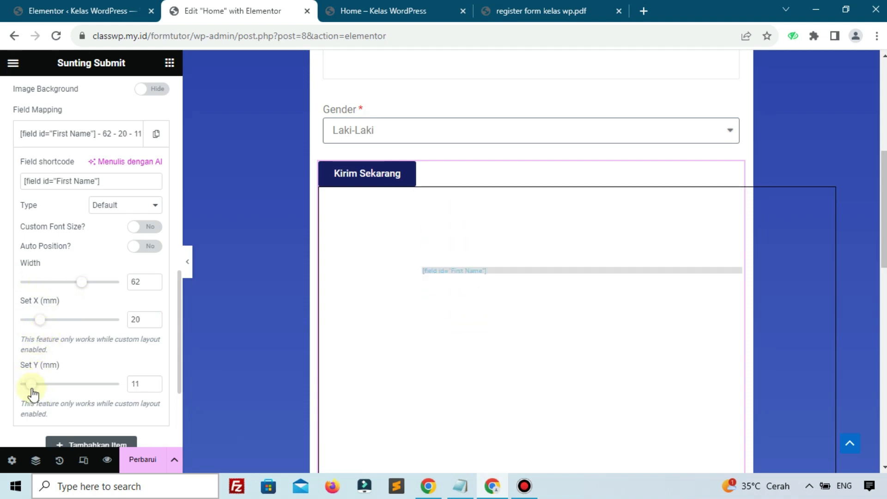
scroll(58, 319, "up", 2)
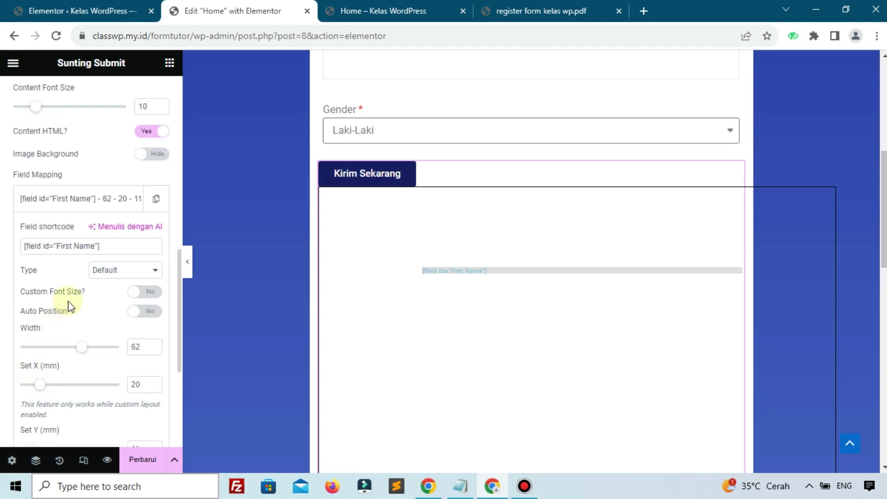
scroll(98, 205, "up", 5)
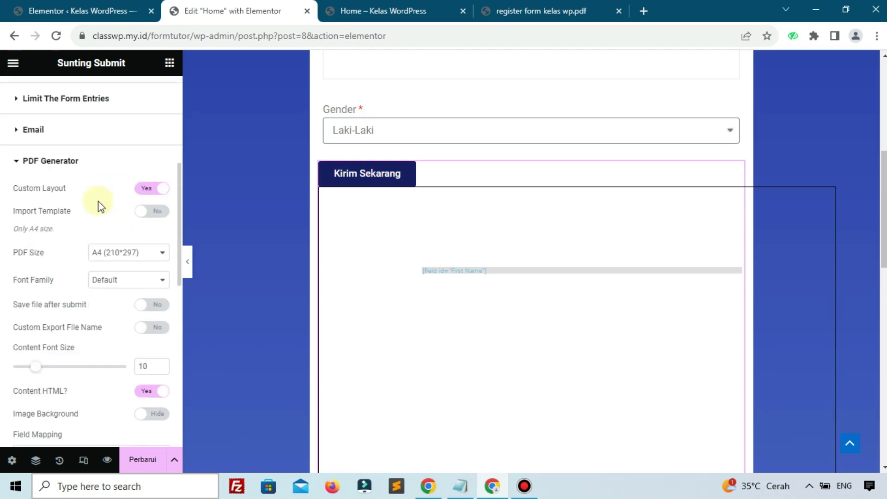
left_click(151, 221)
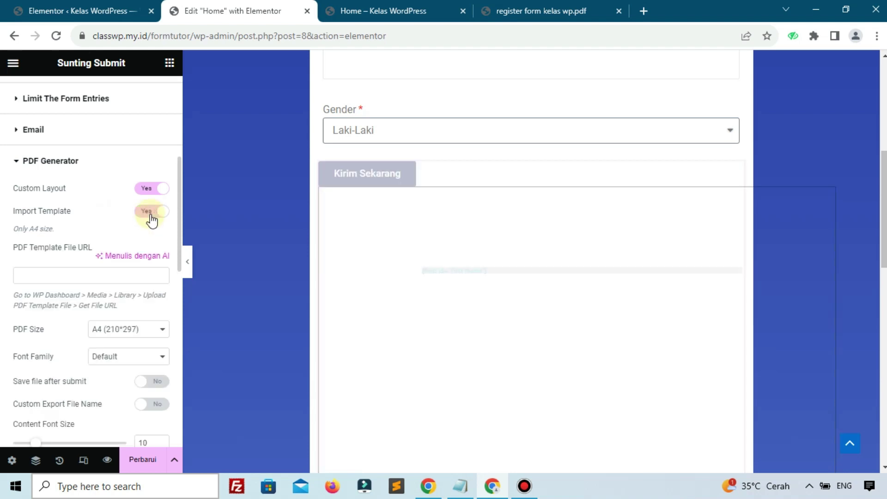
left_click(90, 2)
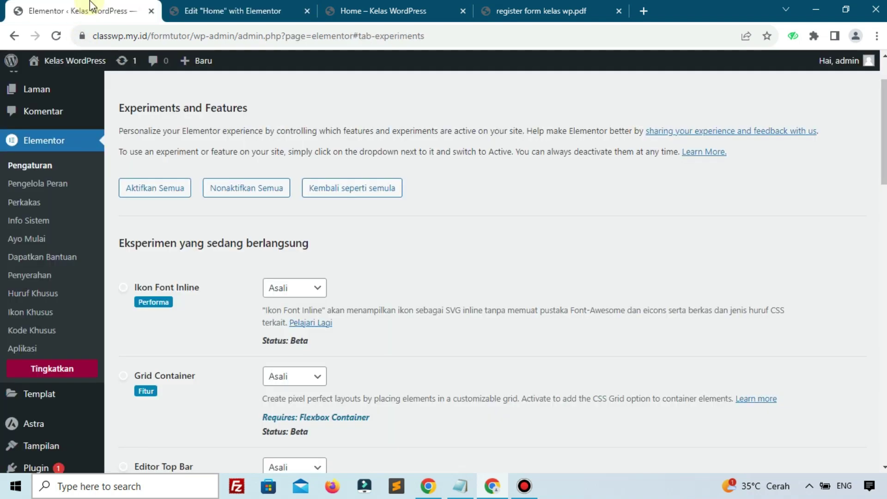
Step: Upload register form kelas wp.pdf to the WordPress Media Library
scroll(10, 165, "up", 2)
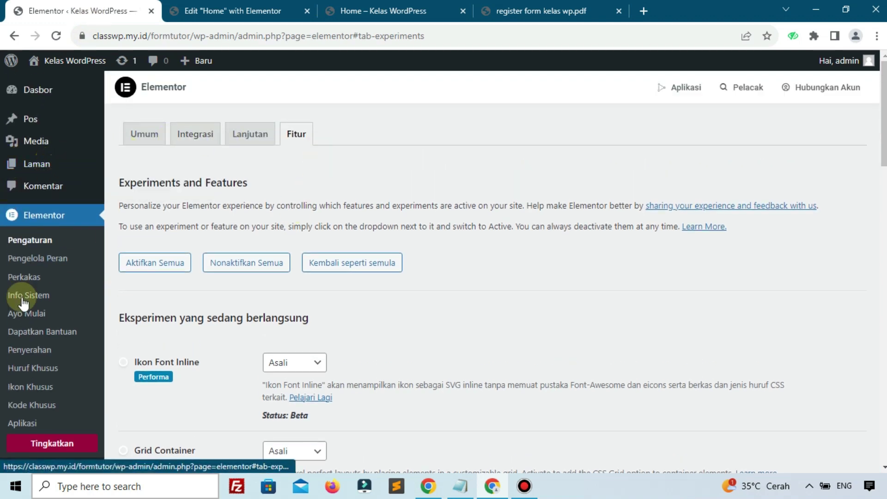
scroll(23, 304, "down", 6)
scroll(28, 231, "up", 6)
mouse_move(34, 148)
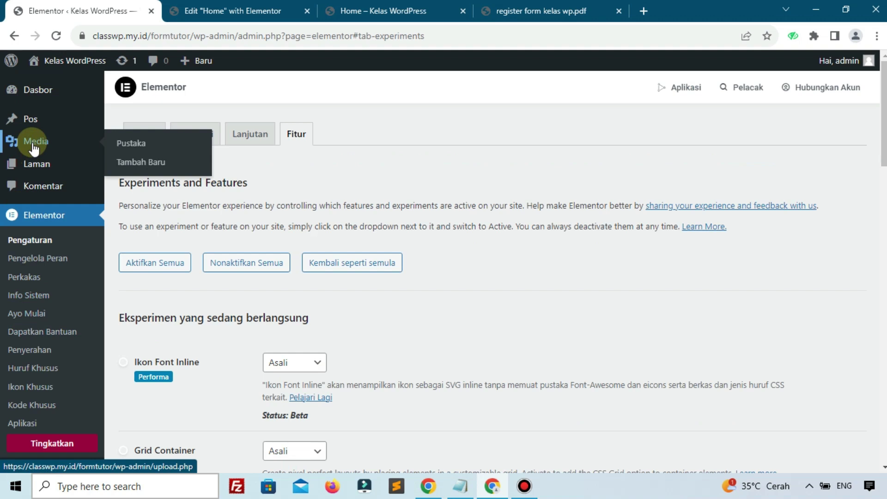
left_click(149, 144)
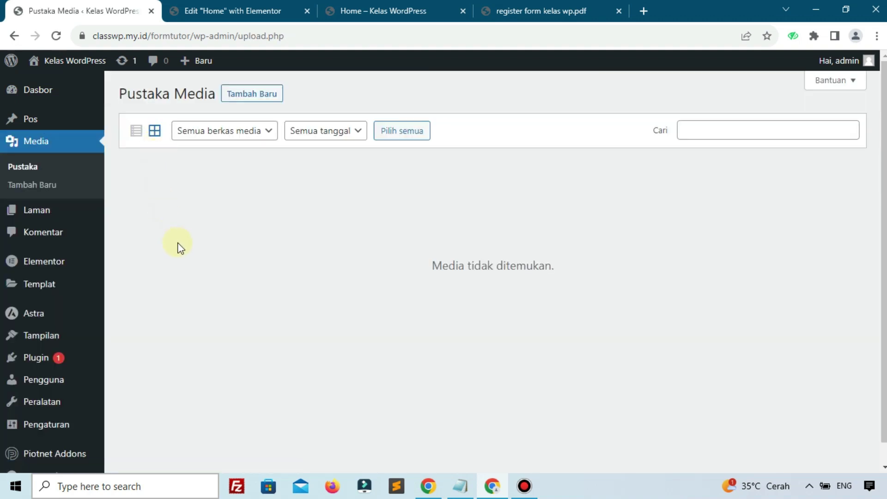
left_click(243, 97)
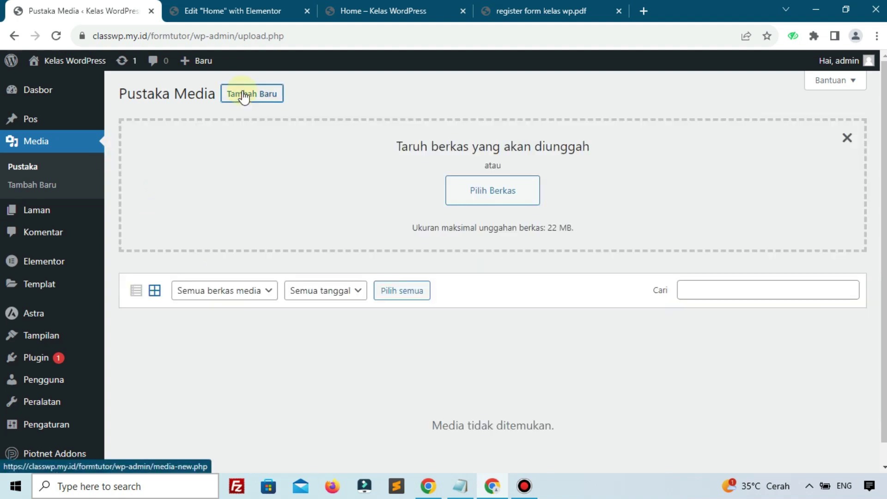
left_click(458, 194)
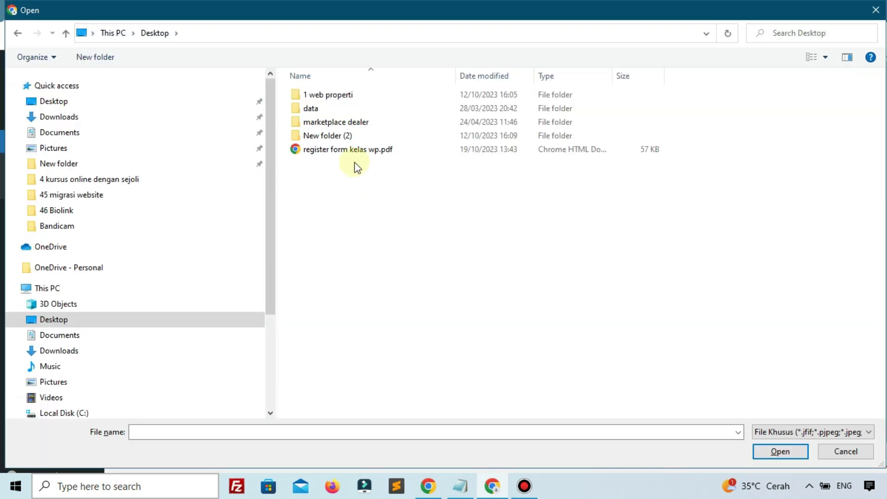
left_click(358, 152)
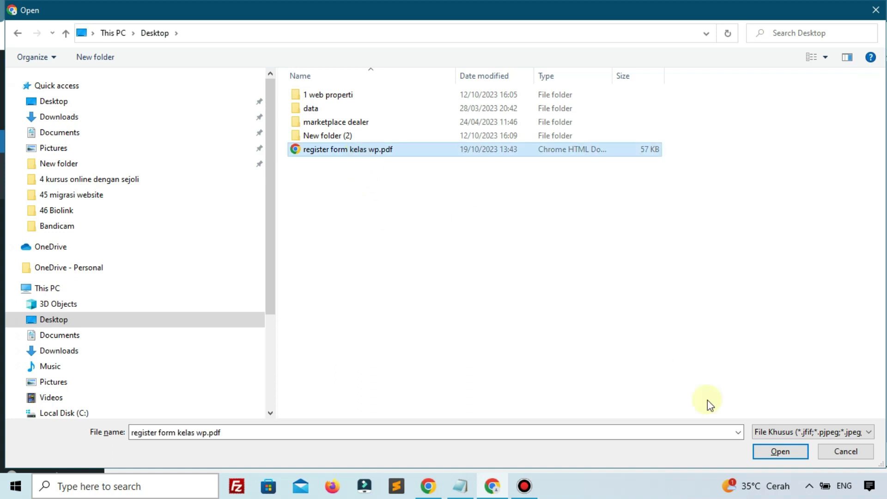
left_click(763, 450)
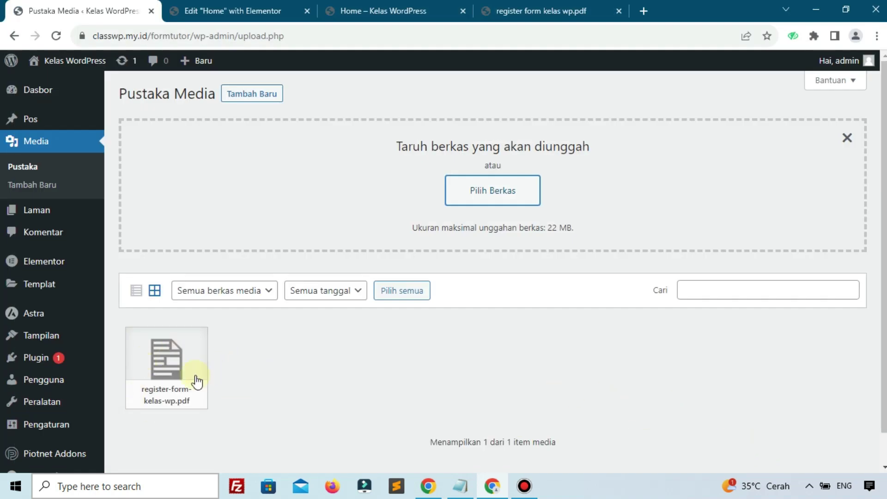
Step: Copy the uploaded PDF's file URL into Elementor's PDF Template File URL setting
left_click(197, 382)
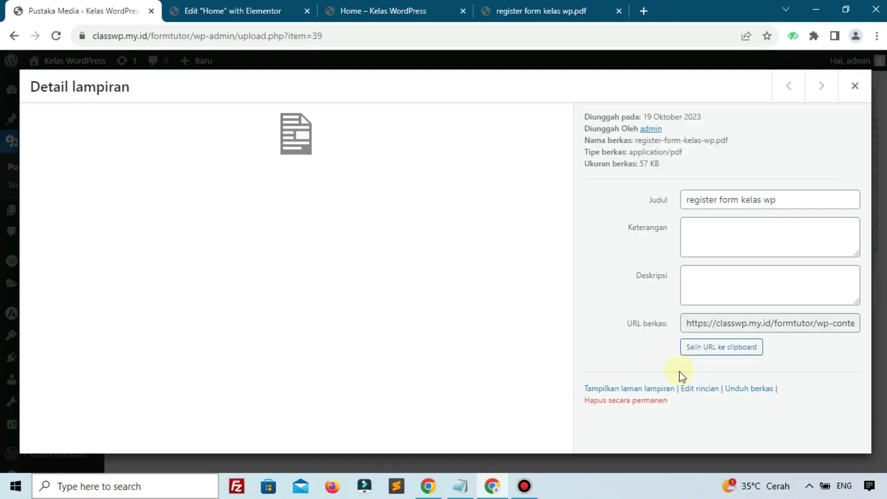
left_click(704, 354)
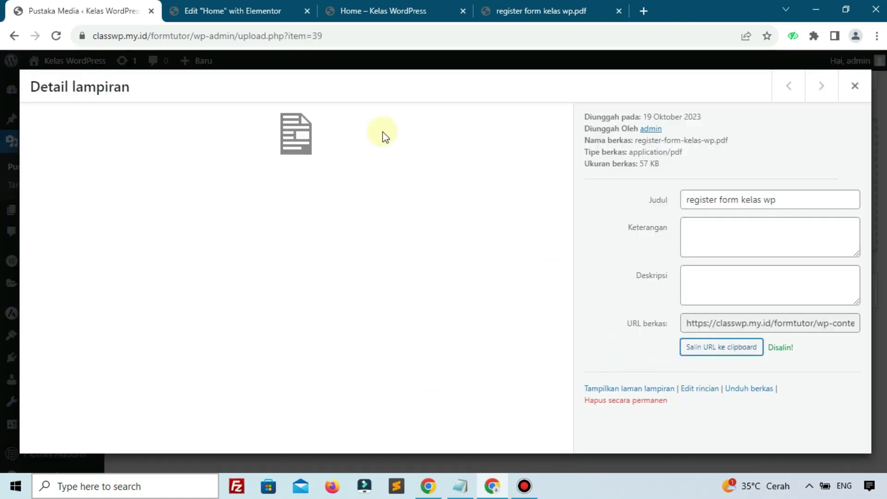
left_click(222, 11)
left_click(63, 272)
type("https://classwp.my.id/formtutor/wp-content/uploads/2023/10/register-form-kelas-wp.pdf")
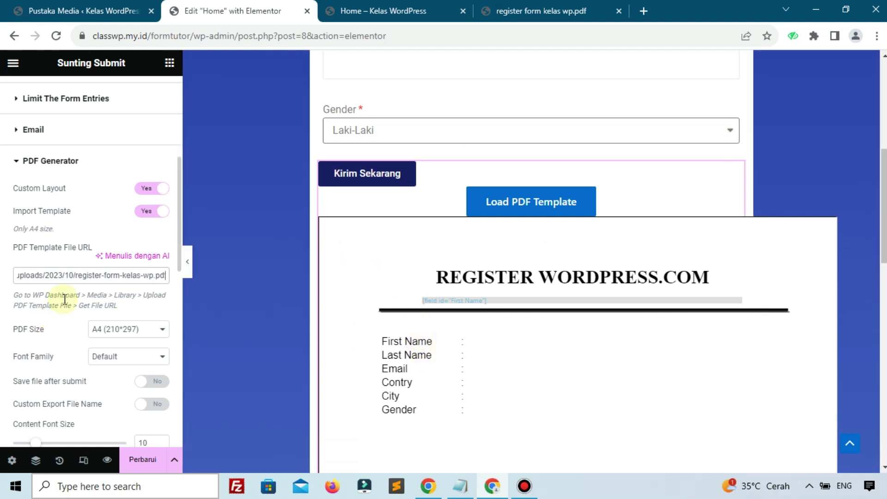
Step: Collapse the First Name field mapping entry in the PDF Generator panel
scroll(64, 299, "down", 10)
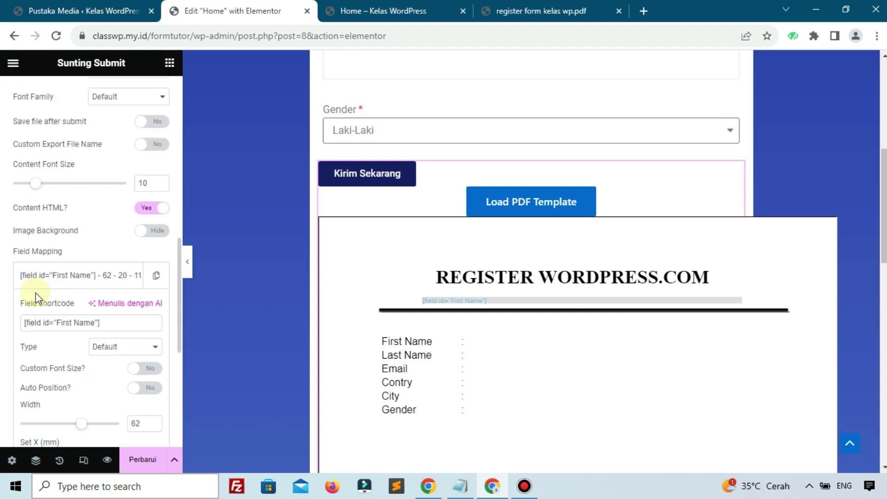
scroll(46, 300, "up", 3)
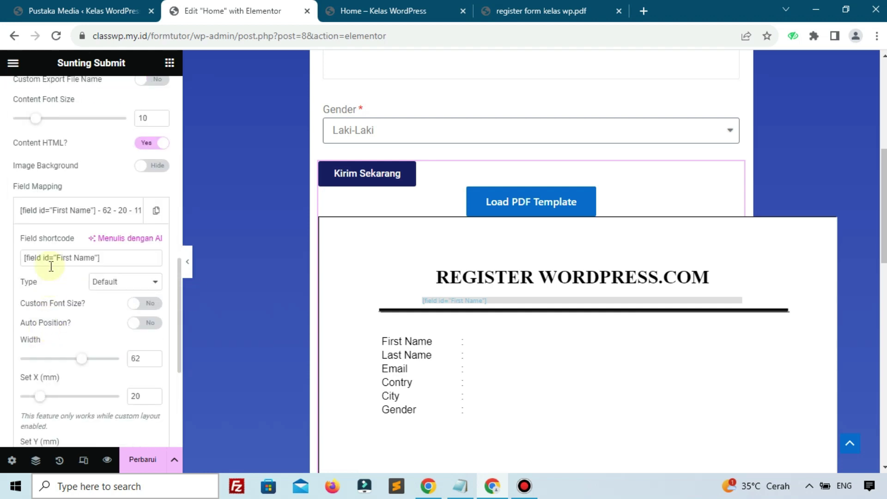
left_click(65, 217)
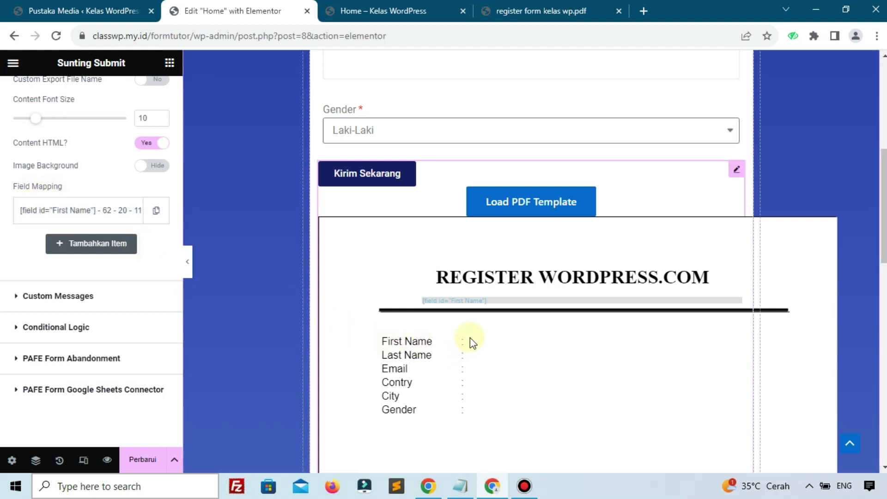
scroll(8, 258, "up", 5)
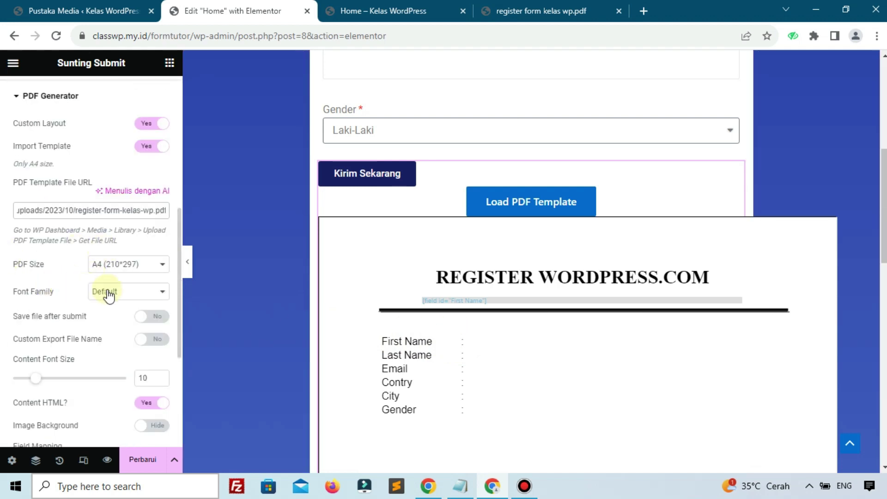
Step: Set the PDF Font Family to Helvetica and Content Font Size from 10 to 12
left_click(106, 292)
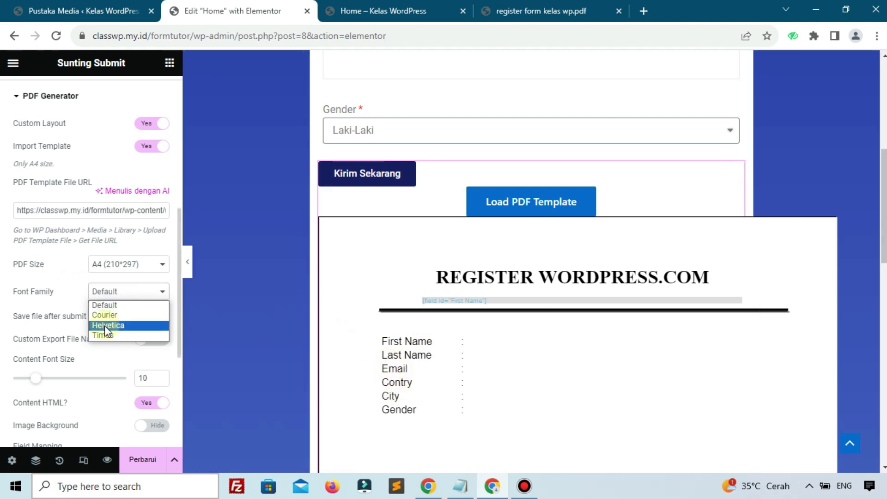
left_click(127, 326)
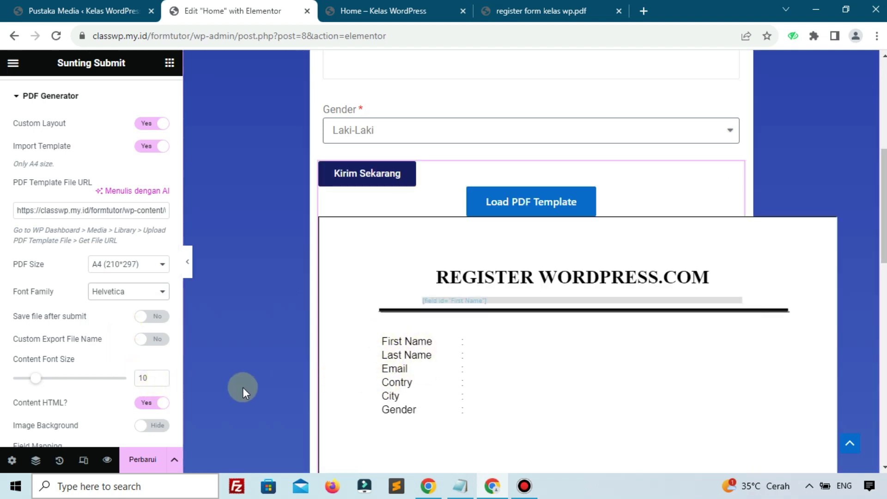
double_click(149, 378)
type("12")
left_click(116, 294)
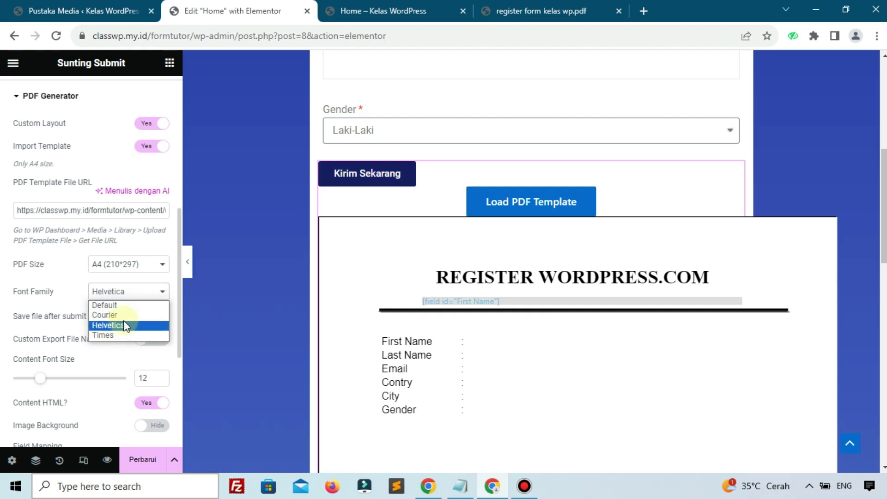
left_click(106, 359)
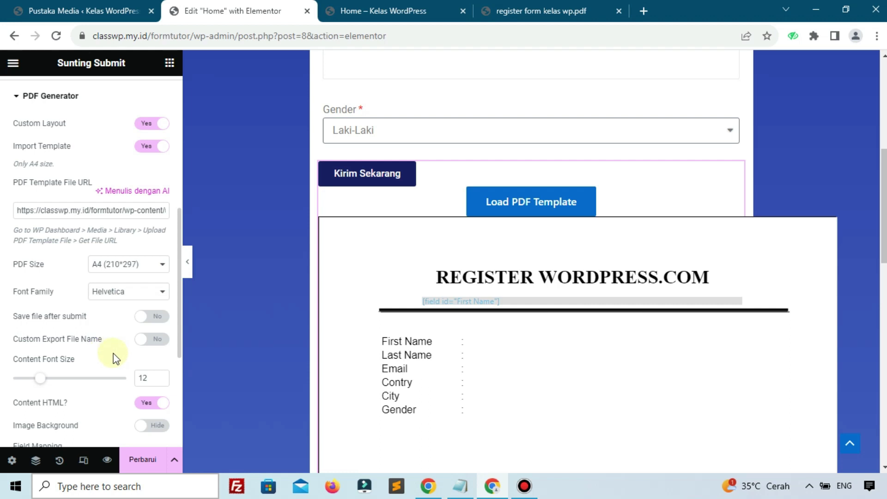
scroll(115, 358, "down", 1)
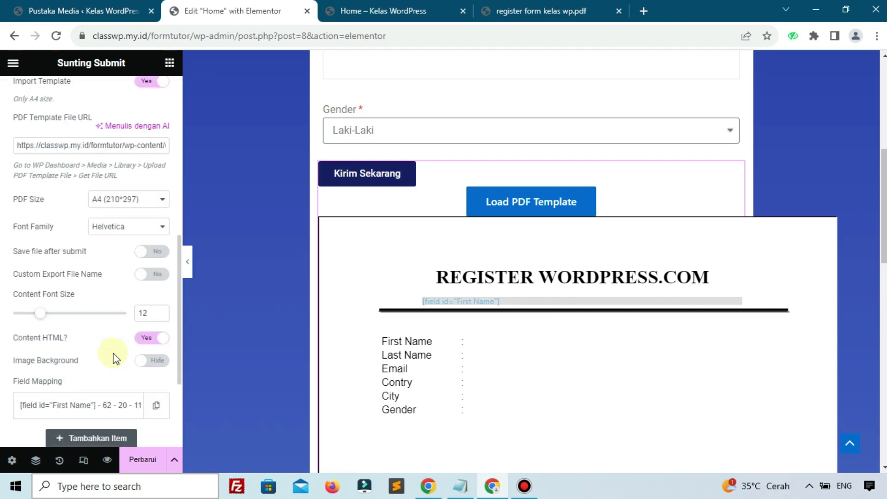
scroll(114, 359, "down", 1)
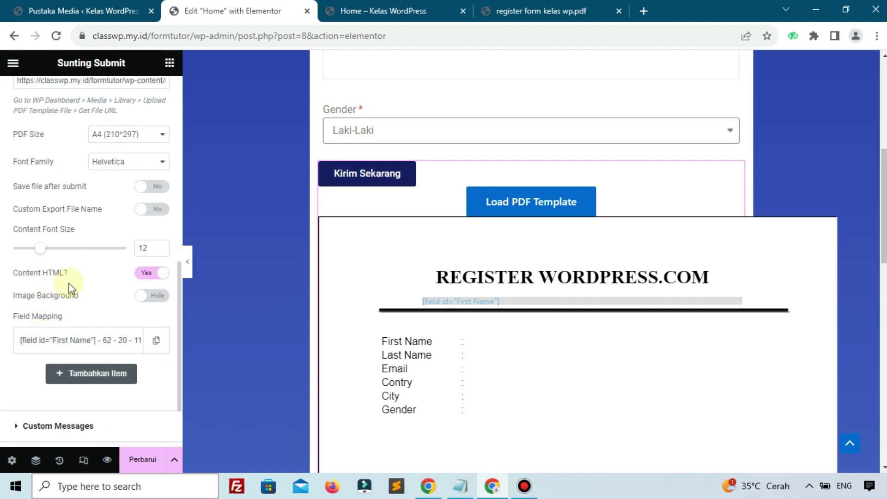
Step: Change the First Name mapping to width 50 and X 31
left_click(44, 347)
scroll(44, 347, "down", 1)
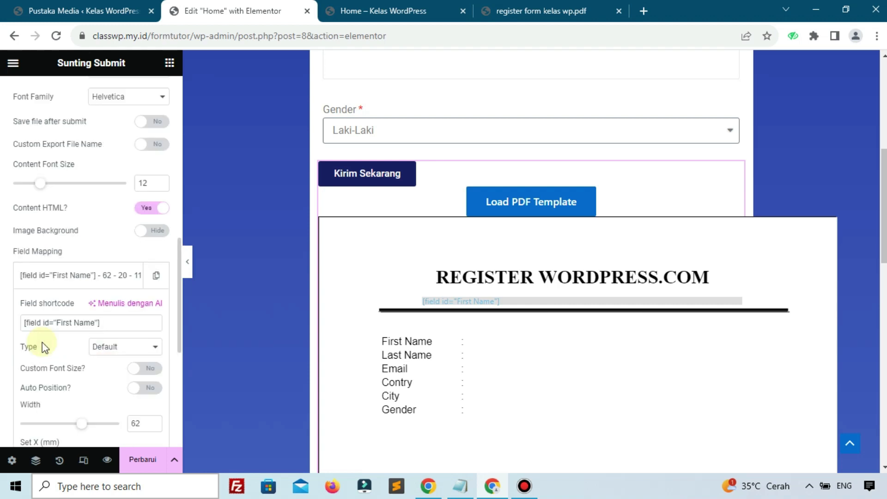
scroll(79, 333, "down", 1)
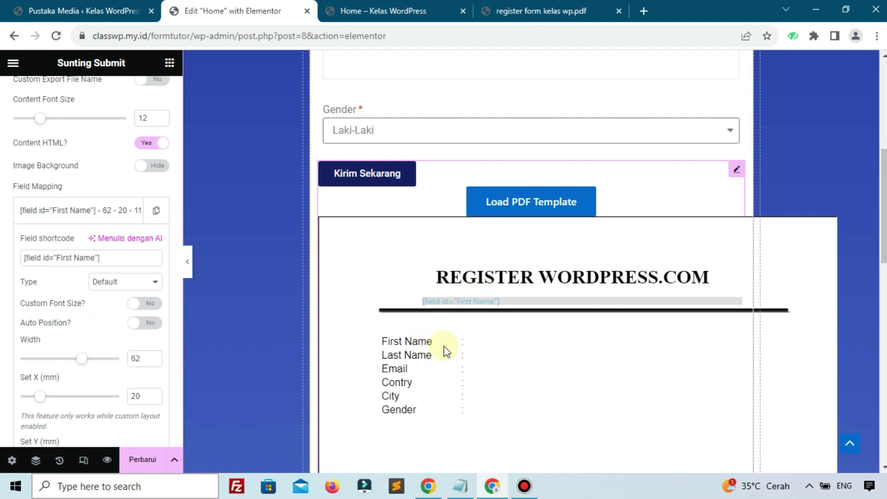
scroll(92, 322, "down", 1)
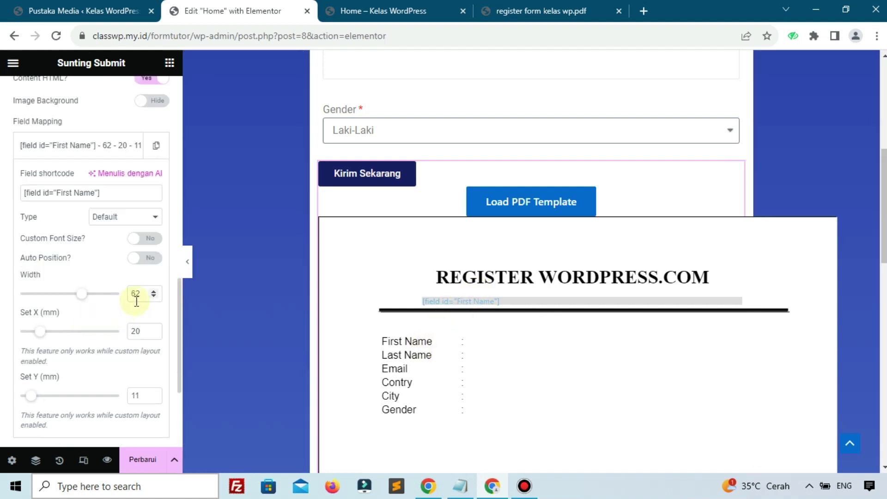
type("5")
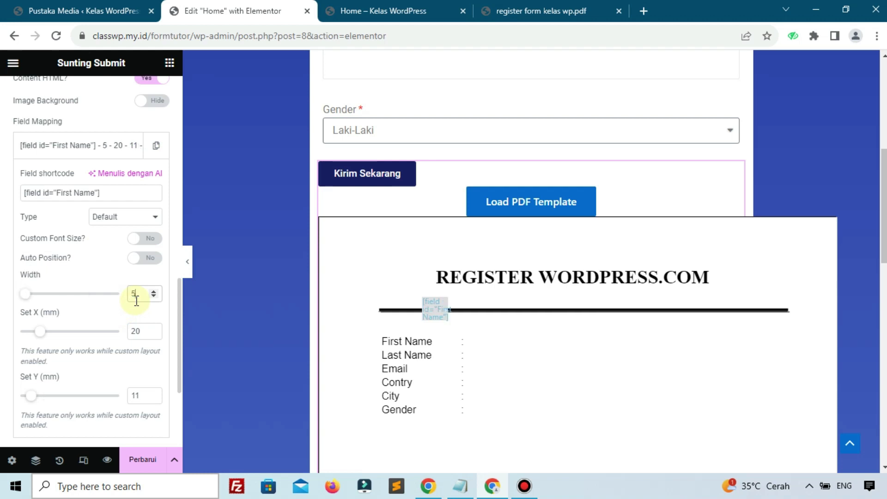
type("0")
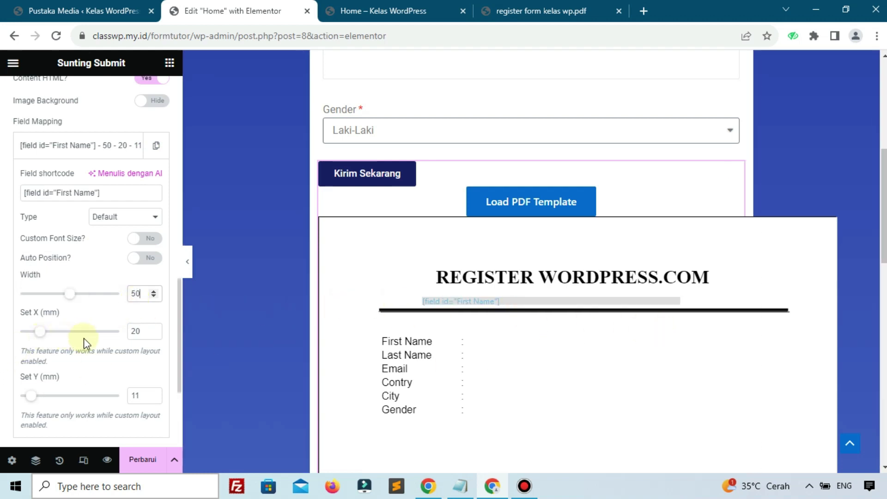
left_click(43, 332)
left_click_drag(44, 337, 55, 344)
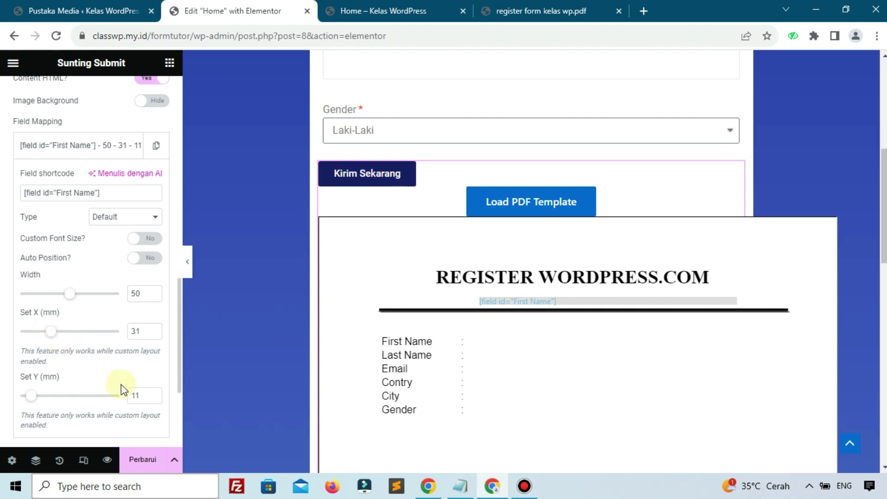
Step: Move the First Name mapping to Y 16 and save with Perbarui
left_click(152, 394)
left_click(151, 394)
left_click(152, 394)
left_click(152, 393)
left_click(153, 394)
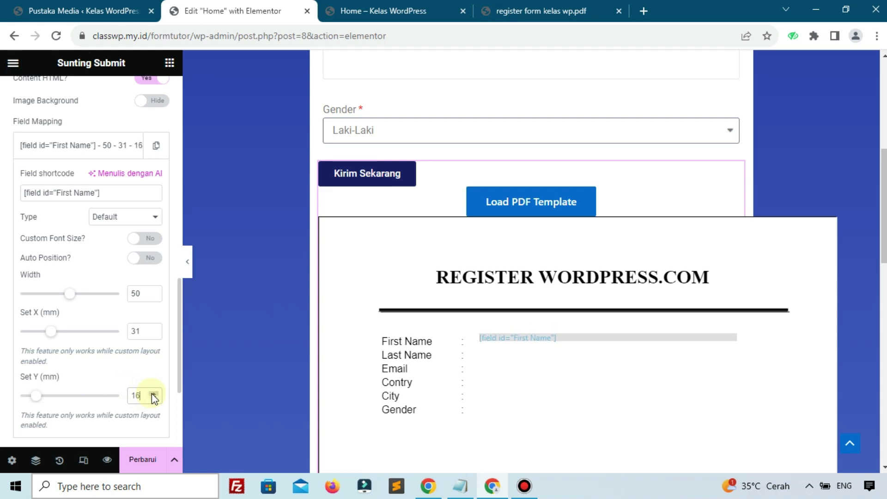
left_click(152, 394)
left_click(156, 398)
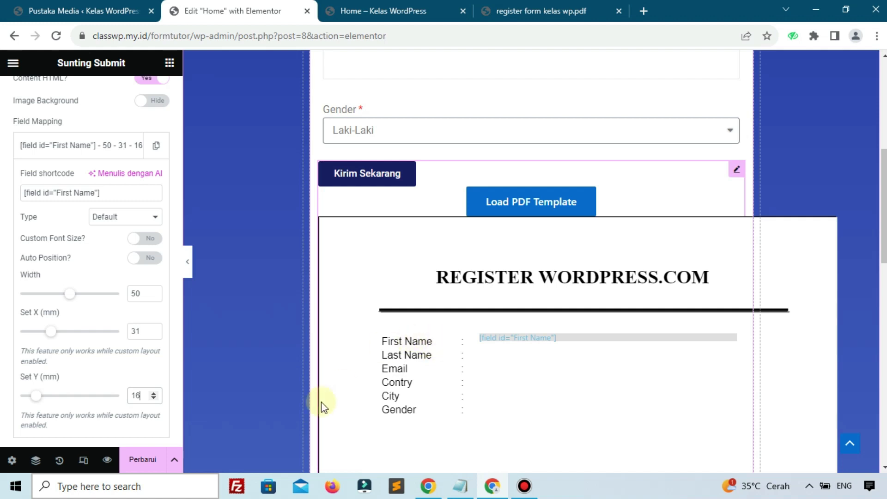
left_click(159, 459)
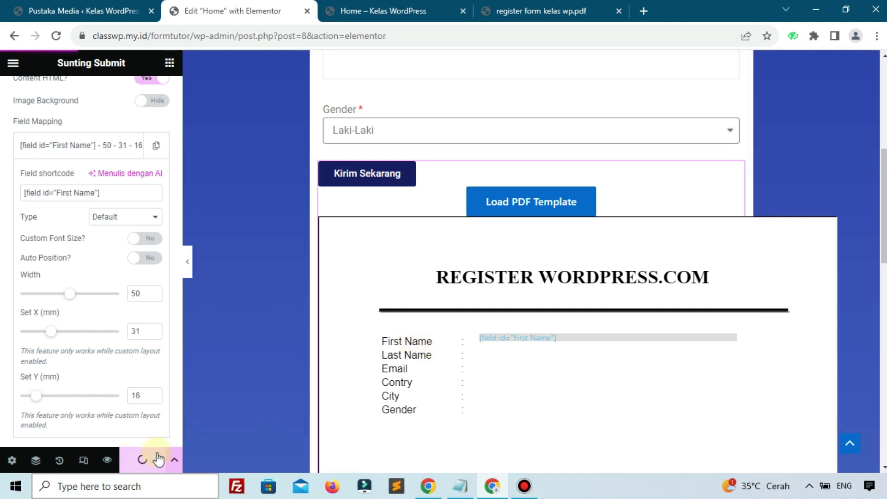
scroll(137, 372, "up", 1)
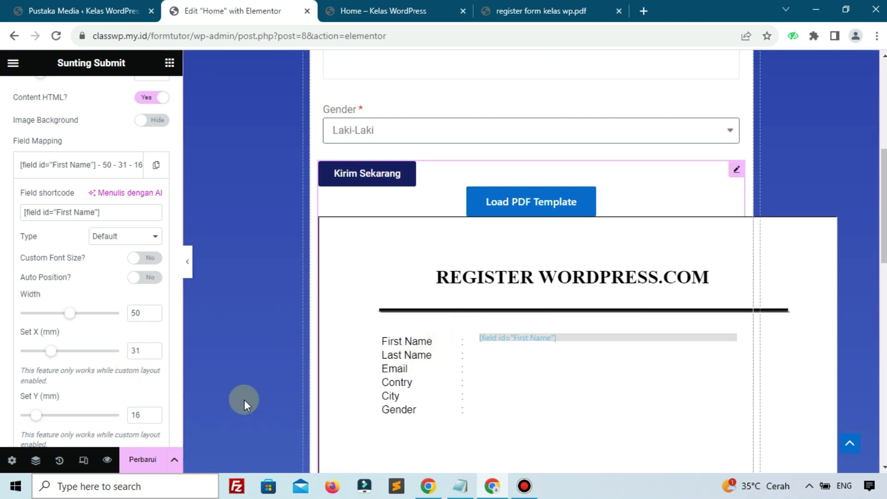
left_click(125, 465)
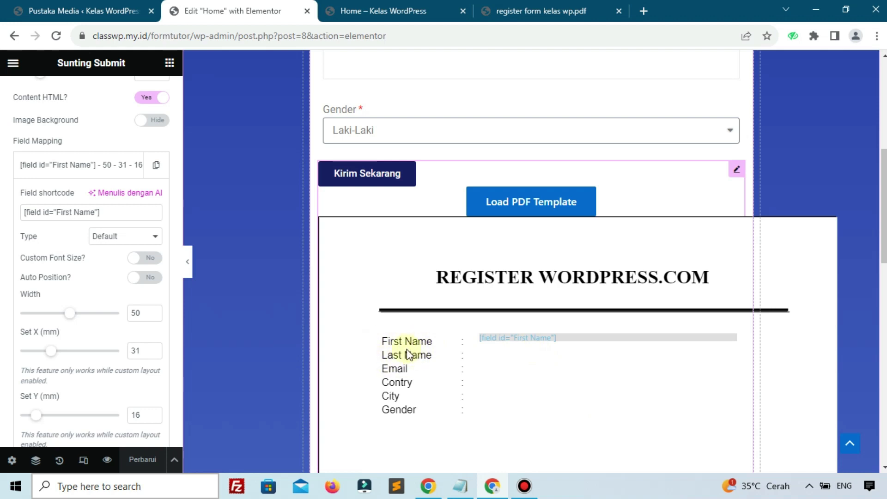
Step: Collapse the First Name mapping and select the Last Name field's shortcode
left_click(87, 172)
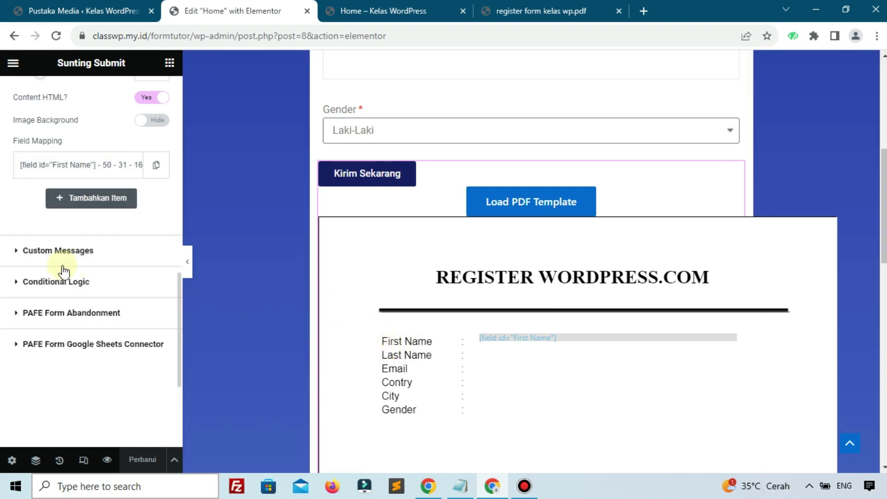
scroll(491, 206, "up", 6)
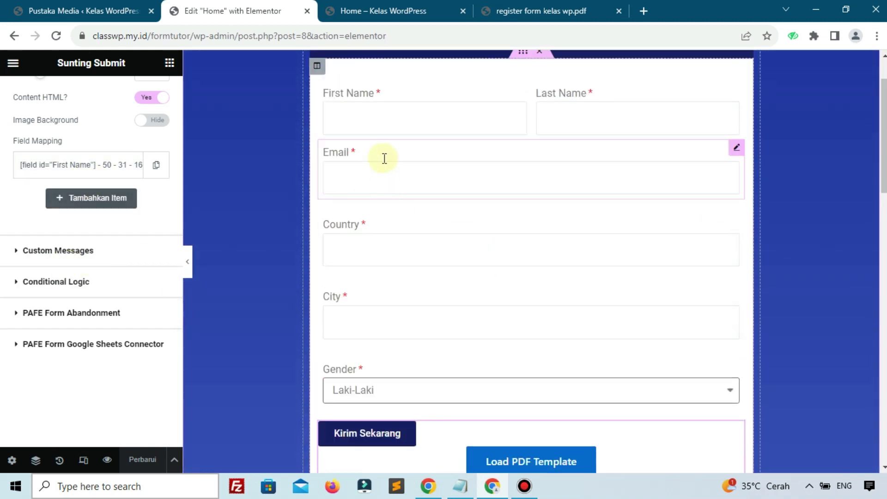
left_click(609, 105)
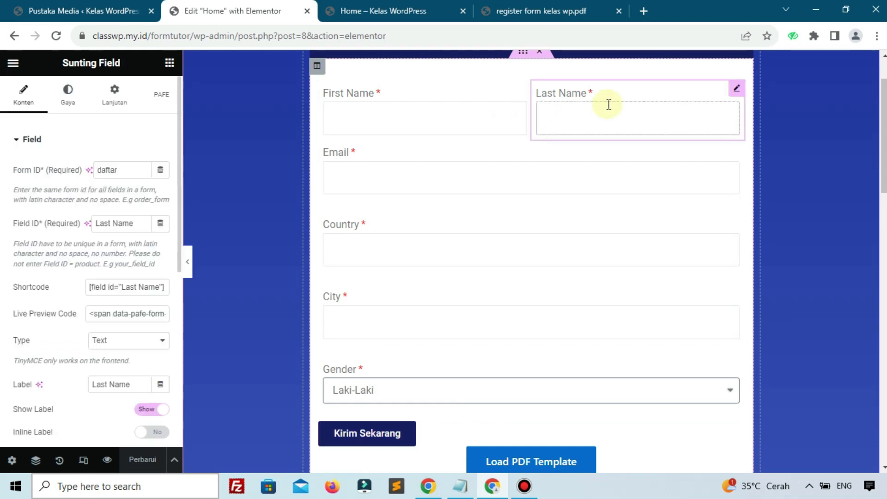
left_click(136, 289)
key("ctrl+c")
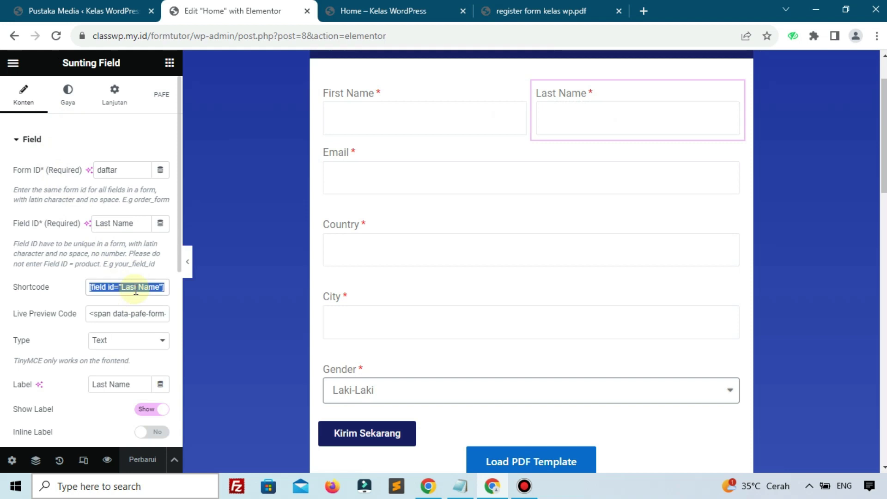
left_click(59, 309)
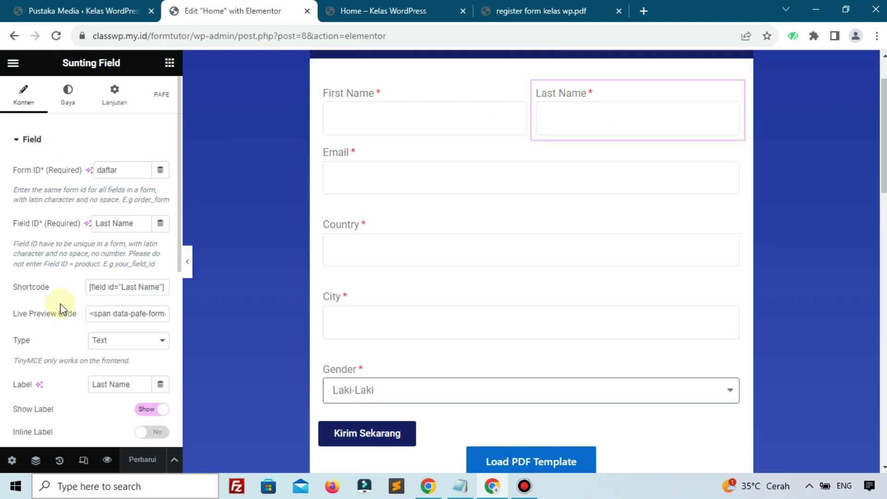
Step: Expand the submit button's PDF Generator settings to show the Field Mapping list
scroll(409, 309, "down", 2)
scroll(411, 314, "down", 4)
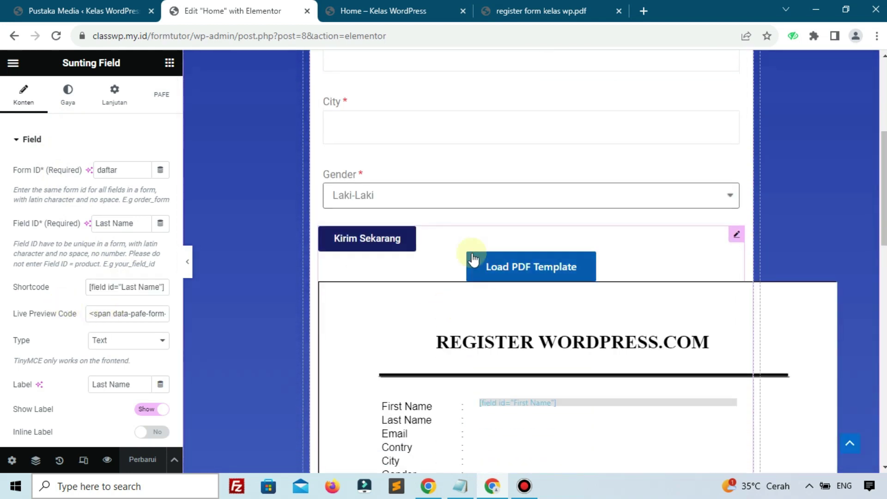
left_click(436, 240)
scroll(9, 231, "down", 5)
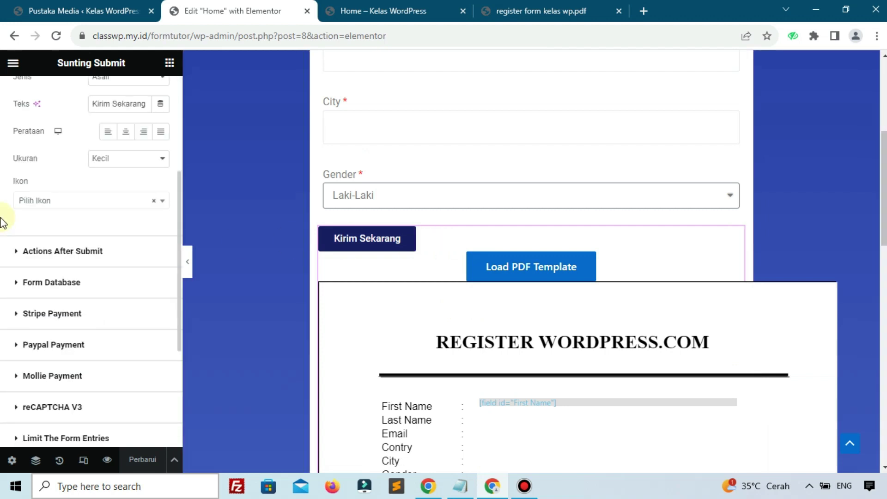
scroll(65, 365, "down", 3)
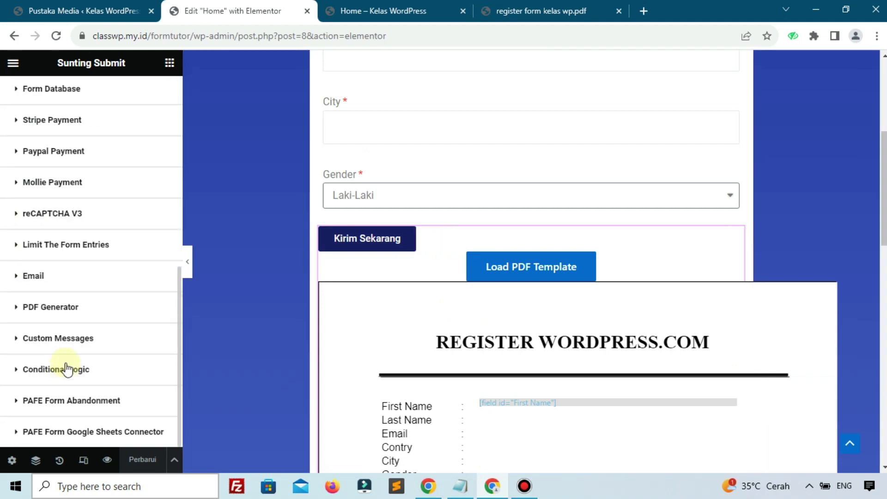
left_click(66, 318)
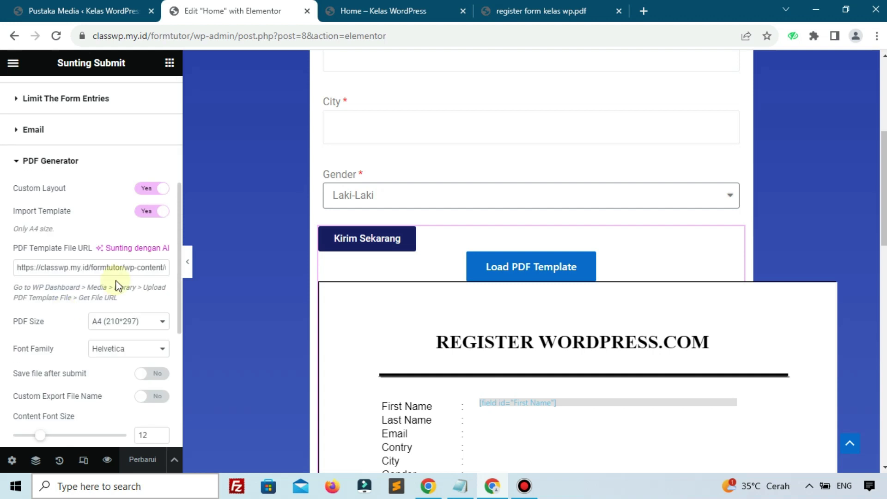
scroll(62, 347, "down", 4)
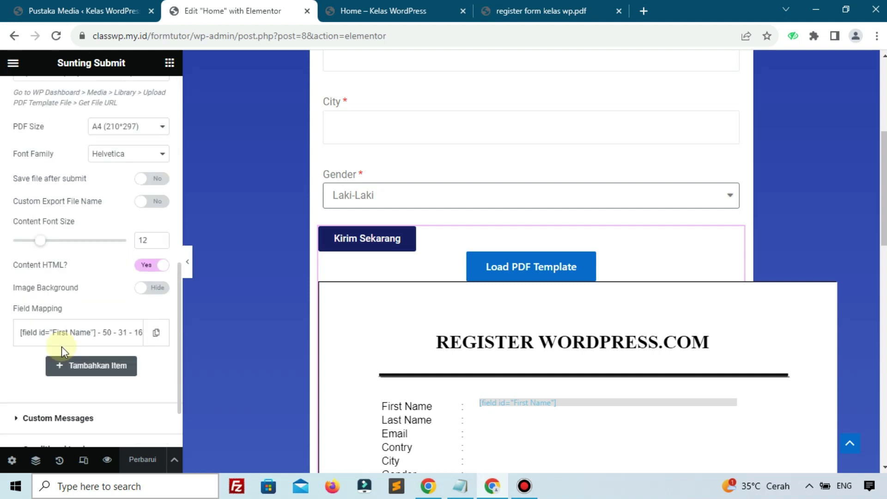
Step: Duplicate the First Name mapping and change its shortcode to [field id="Last Name"]
left_click(156, 332)
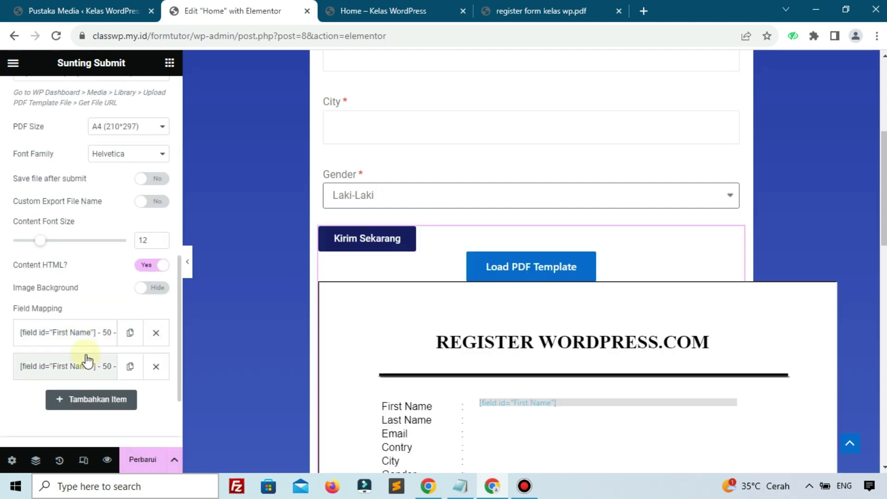
left_click(79, 371)
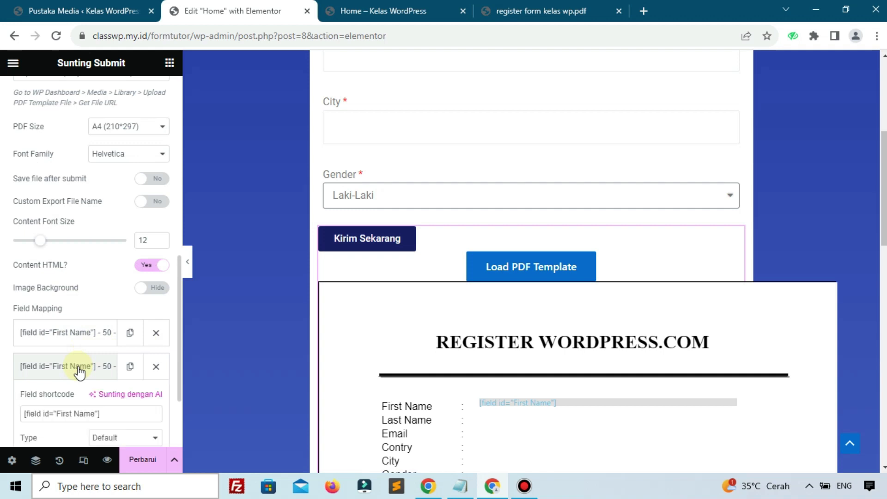
triple_click(81, 418)
key("ctrl+v")
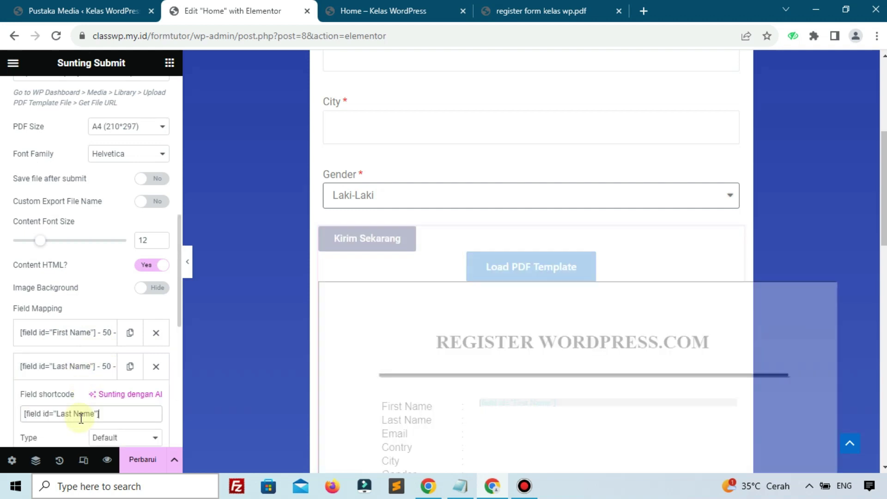
Step: Set the Last Name mapping's Y to 18 and save with Perbarui
scroll(92, 365, "down", 3)
scroll(91, 365, "down", 3)
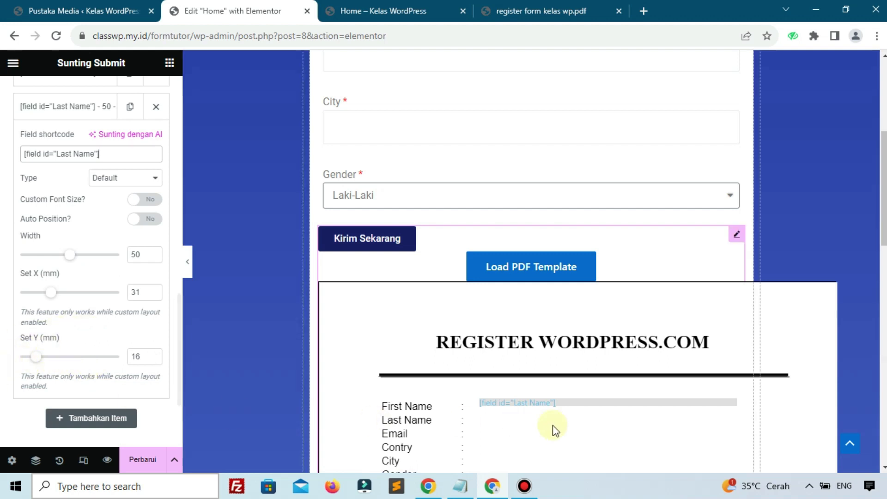
left_click(153, 355)
left_click(153, 355)
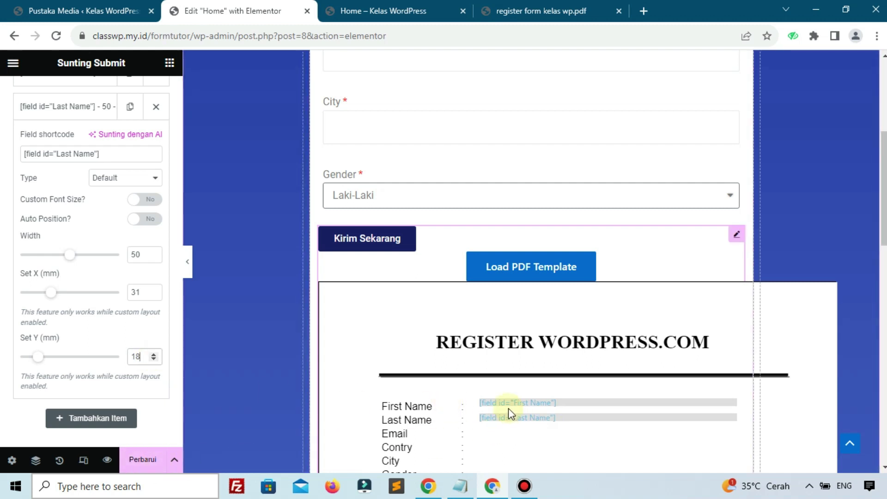
left_click(158, 462)
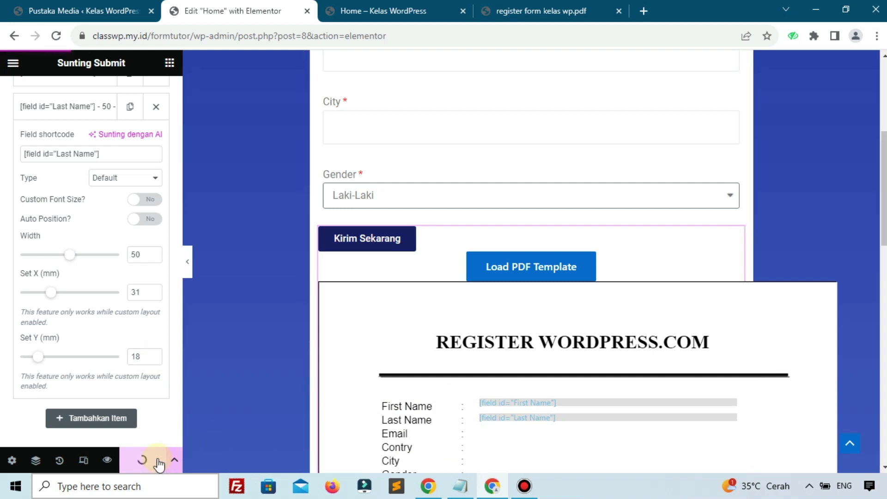
scroll(73, 317, "up", 10)
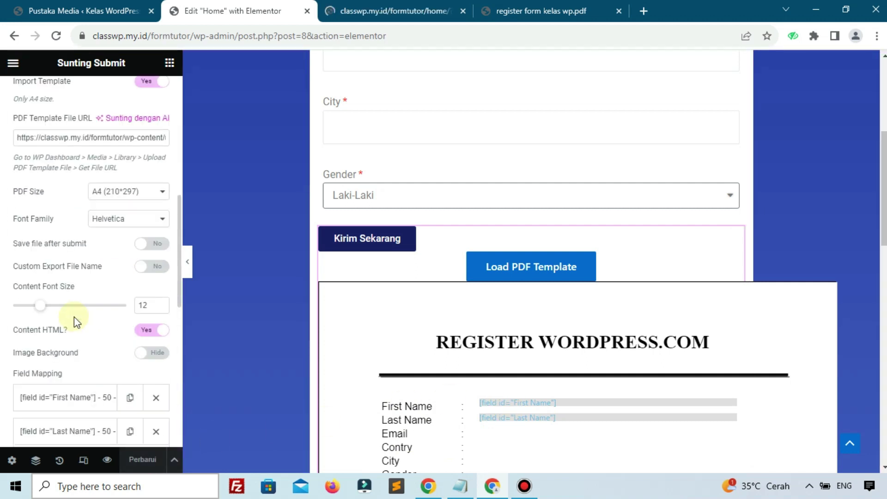
scroll(57, 311, "up", 5)
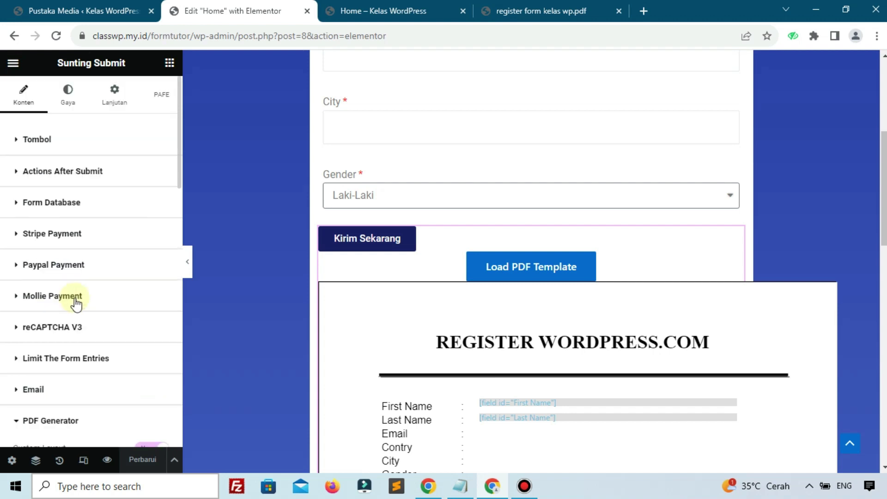
scroll(476, 198, "up", 3)
scroll(475, 198, "up", 3)
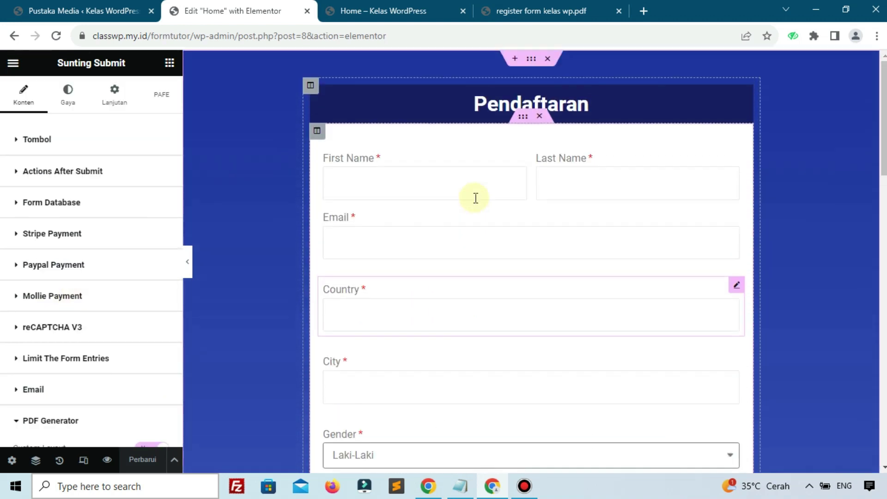
Step: Copy the Email field's [field id="Email"] shortcode
left_click(360, 227)
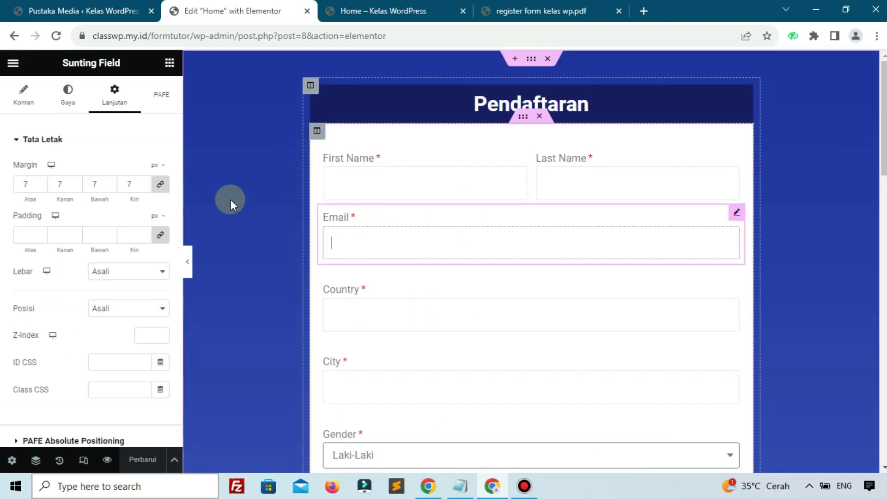
left_click(34, 105)
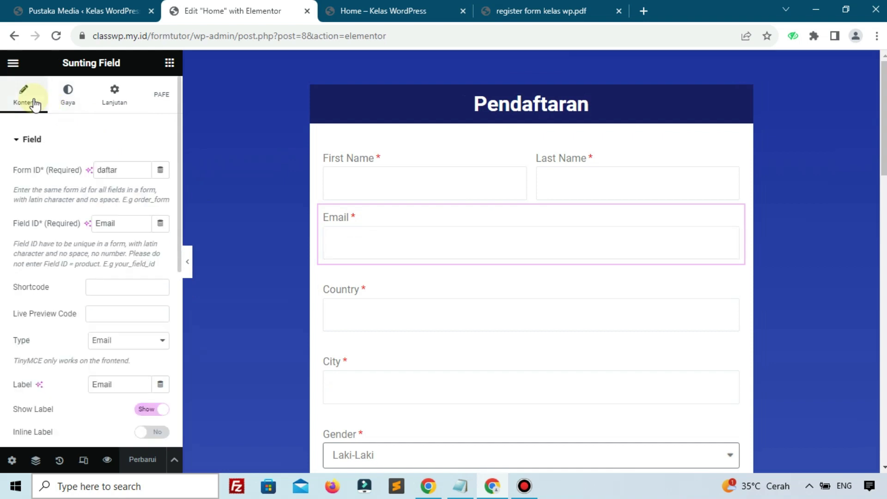
left_click(341, 226)
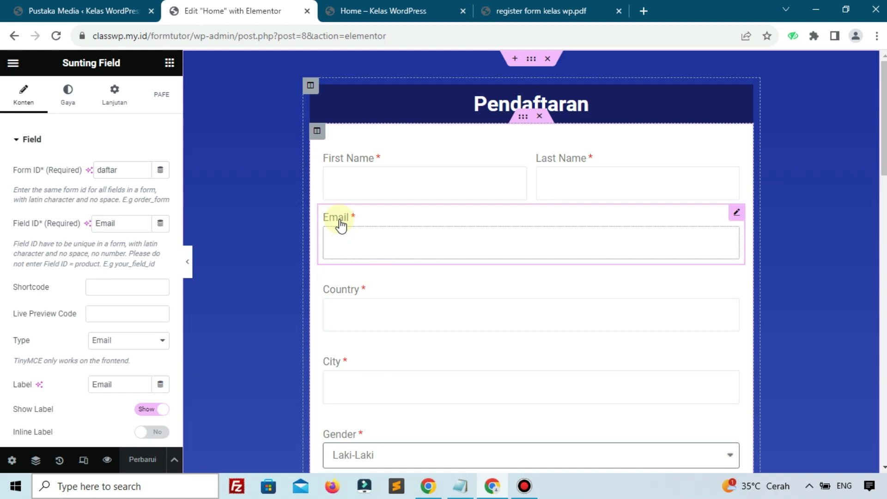
left_click(354, 293)
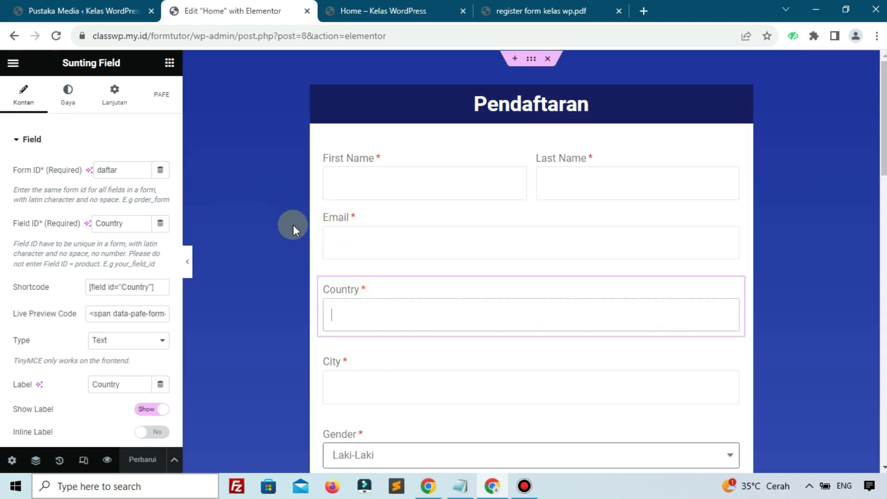
left_click(339, 223)
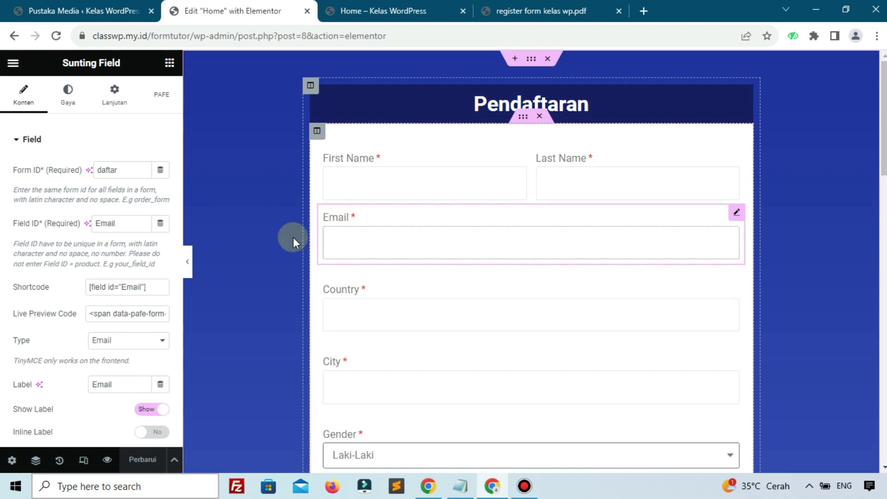
left_click_drag(88, 287, 147, 287)
right_click(117, 288)
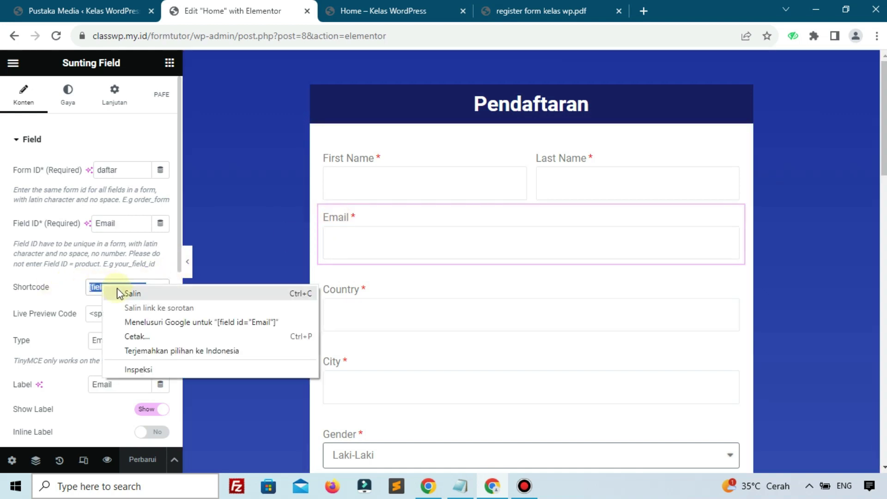
left_click(129, 294)
scroll(147, 299, "down", 1)
scroll(362, 350, "down", 6)
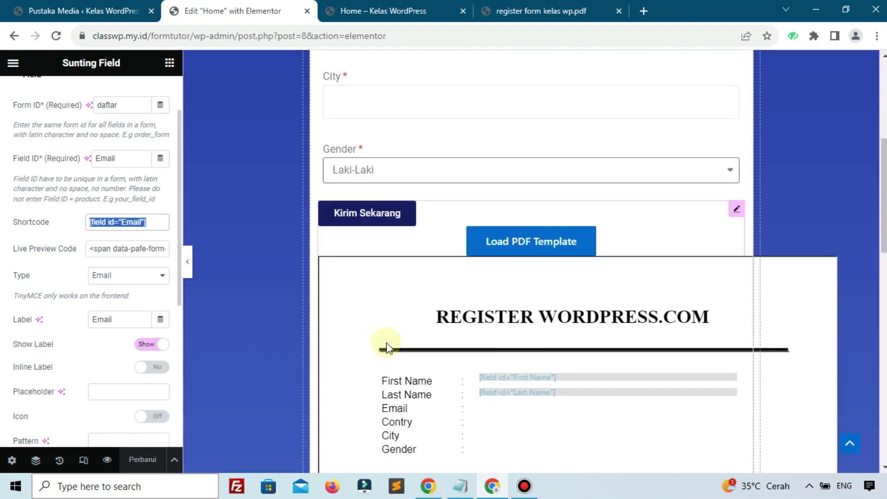
scroll(445, 235, "up", 1)
Step: Expand the submit widget's PDF Generator settings
left_click(447, 245)
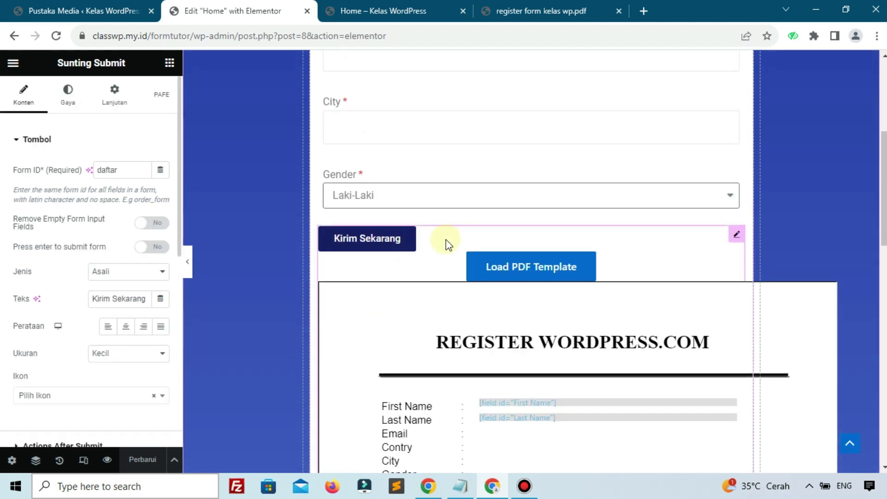
scroll(74, 320, "down", 3)
scroll(75, 321, "down", 5)
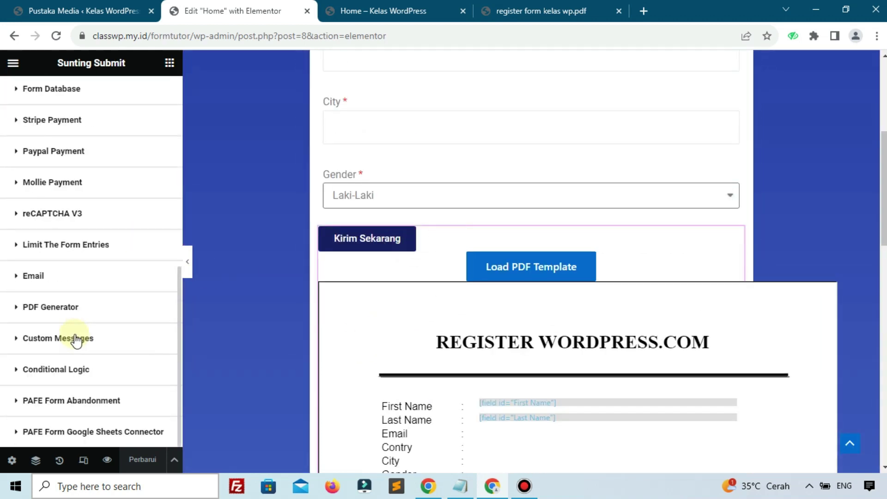
left_click(73, 309)
scroll(73, 324, "down", 10)
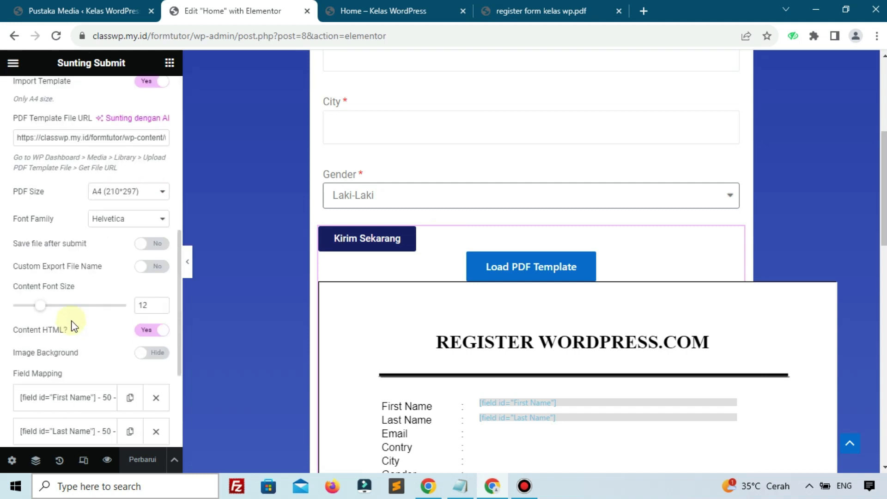
Step: Duplicate the Last Name mapping, paste the Email shortcode, and set Y to 20
left_click(126, 256)
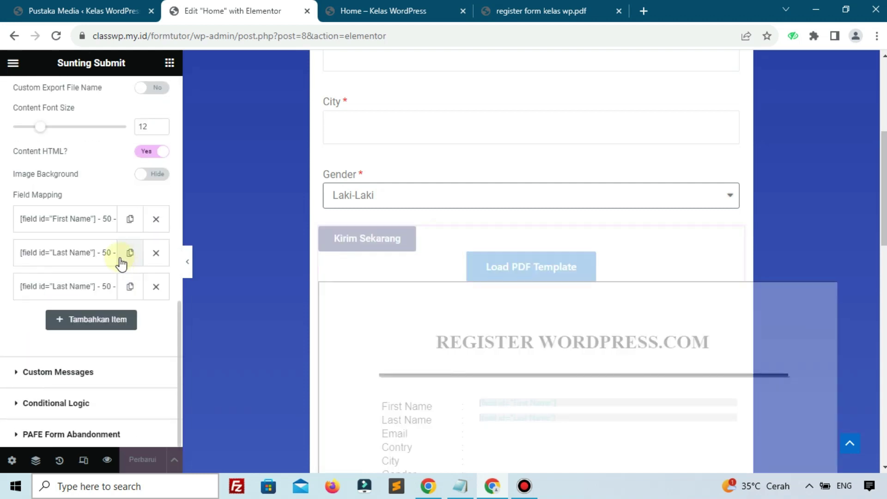
left_click(79, 289)
triple_click(78, 326)
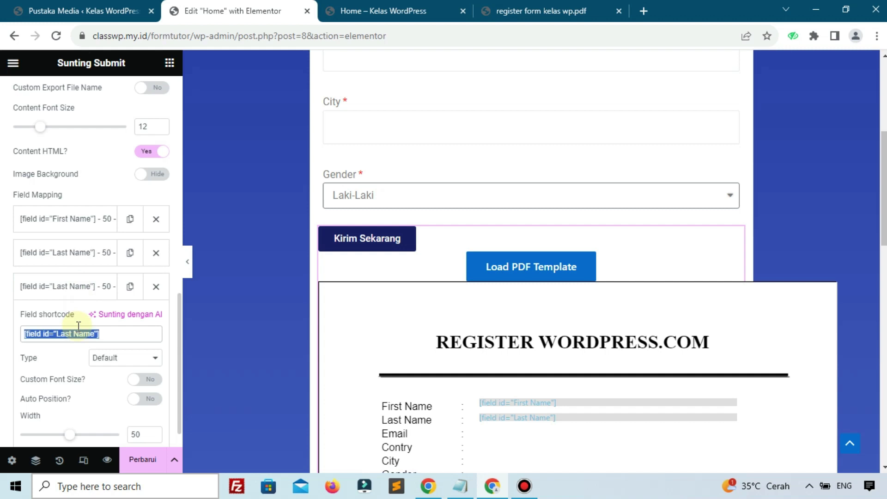
key("ctrl+v")
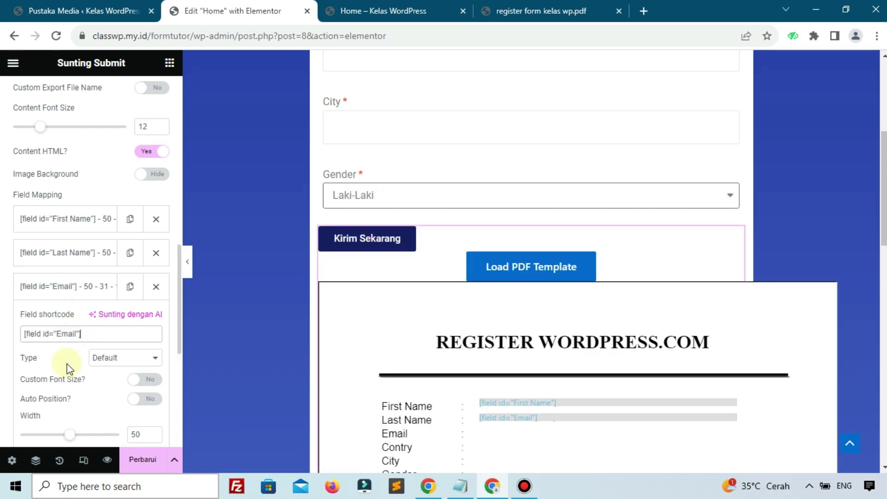
scroll(91, 374, "down", 4)
left_click(154, 339)
left_click(153, 339)
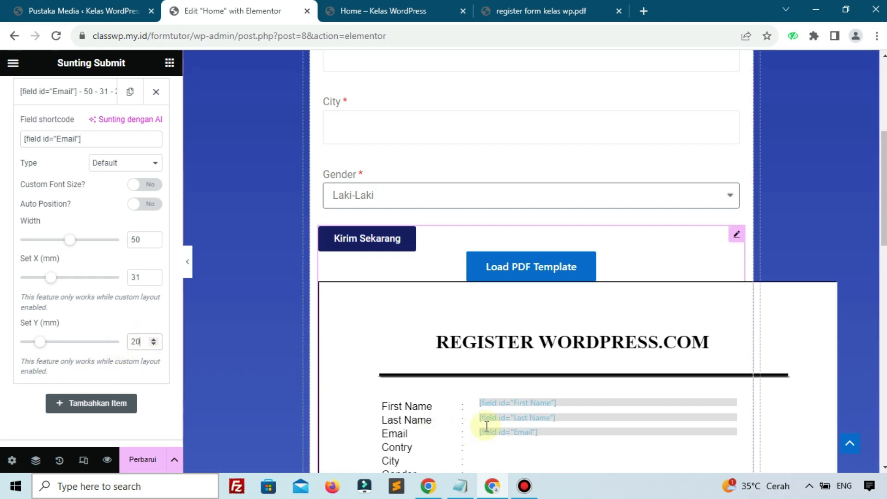
scroll(47, 286, "up", 4)
left_click(47, 286)
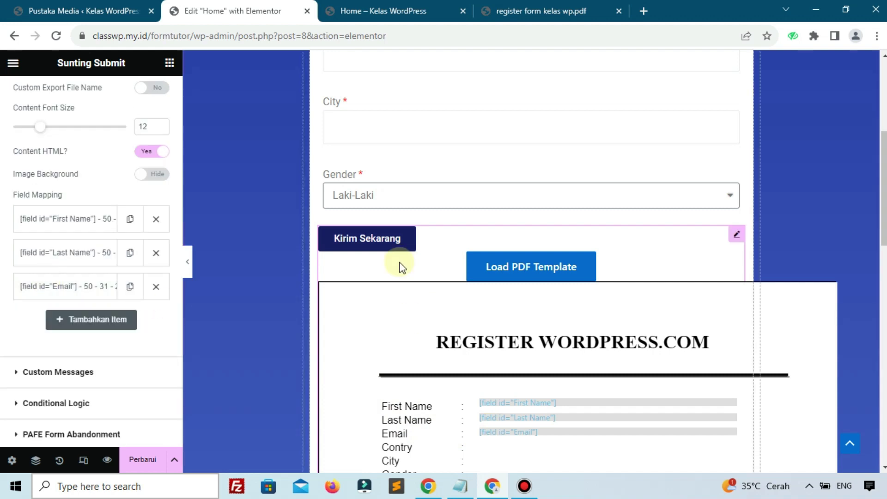
scroll(401, 265, "up", 5)
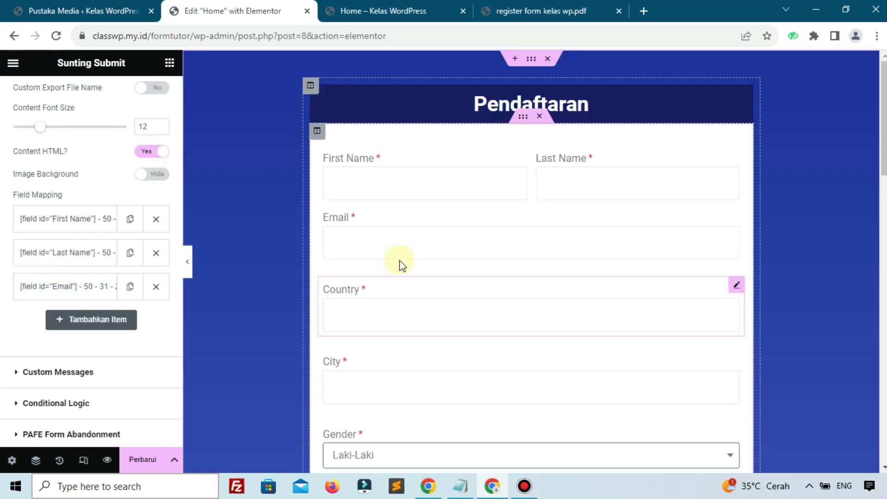
Step: Copy the Country field's shortcode from its widget settings
left_click(396, 294)
left_click(130, 287)
key("ctrl+c")
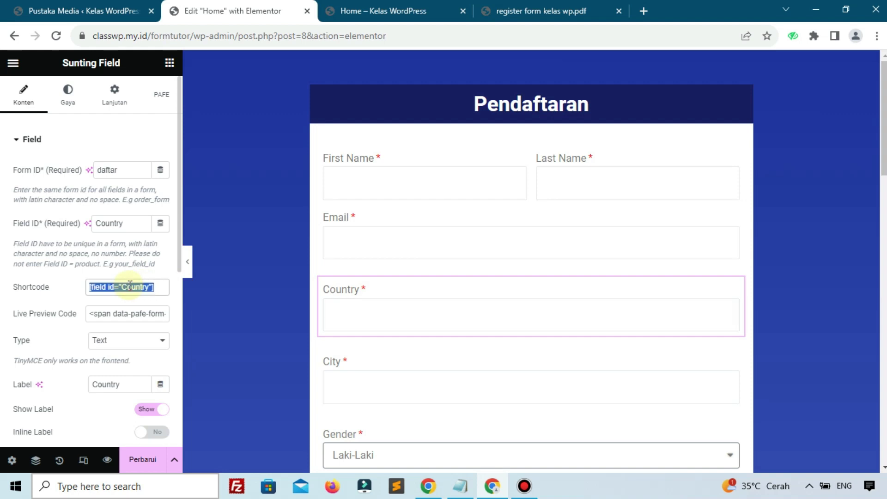
scroll(402, 261, "down", 7)
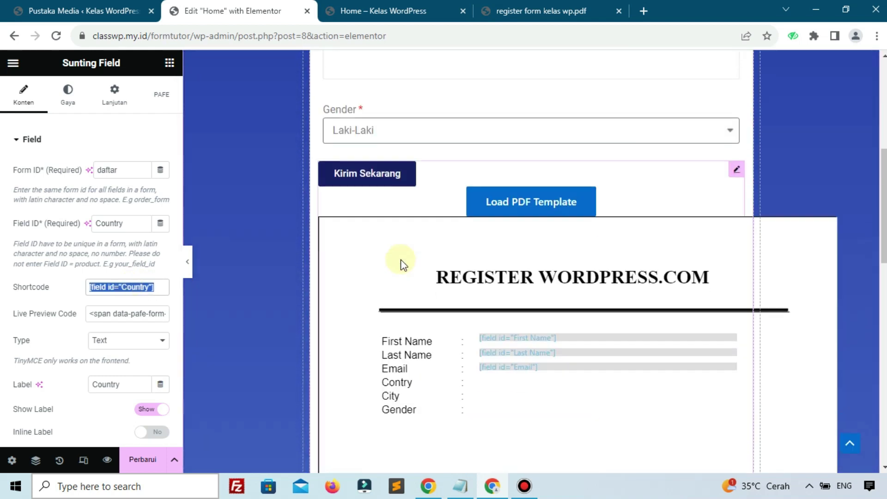
scroll(408, 278, "down", 4)
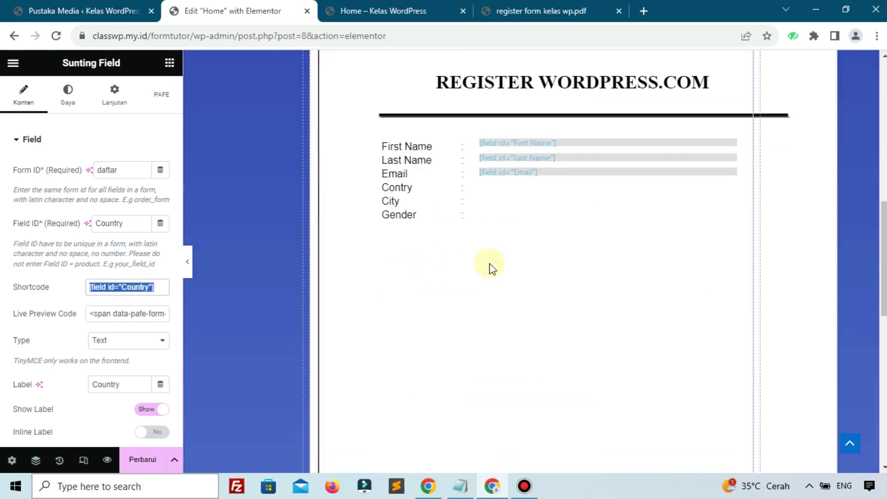
Step: Duplicate the Email mapping in the submit button's PDF Generator settings
left_click(590, 240)
scroll(59, 317, "down", 5)
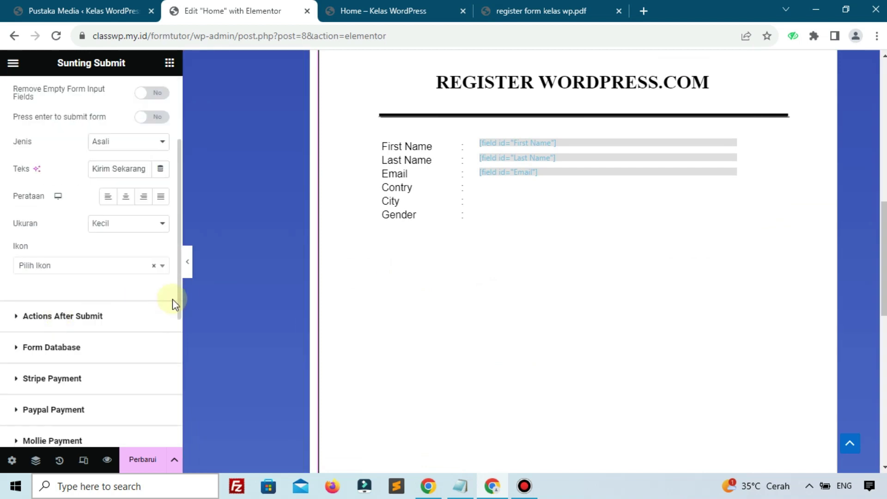
scroll(52, 308, "down", 2)
scroll(52, 303, "up", 5)
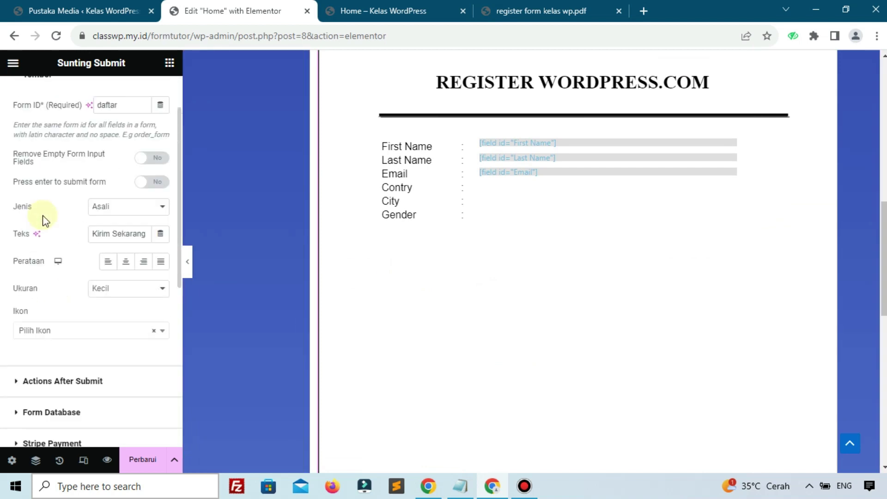
scroll(46, 259, "down", 6)
left_click(58, 310)
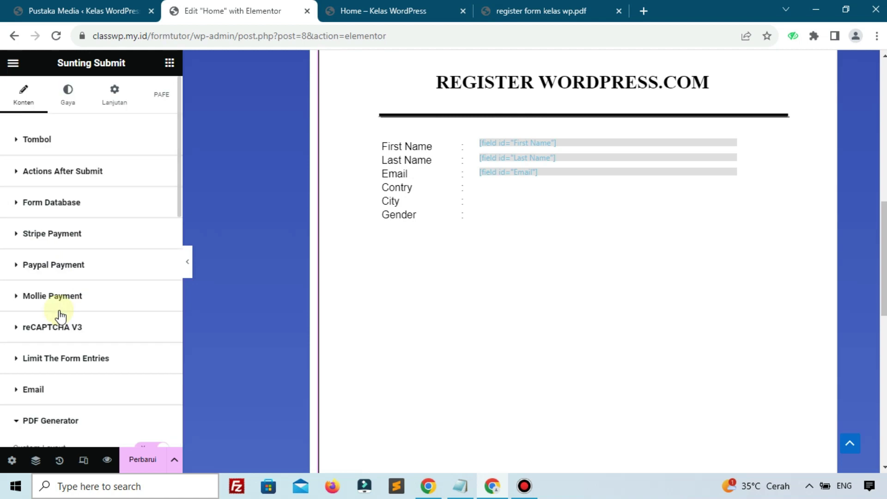
scroll(60, 314, "down", 12)
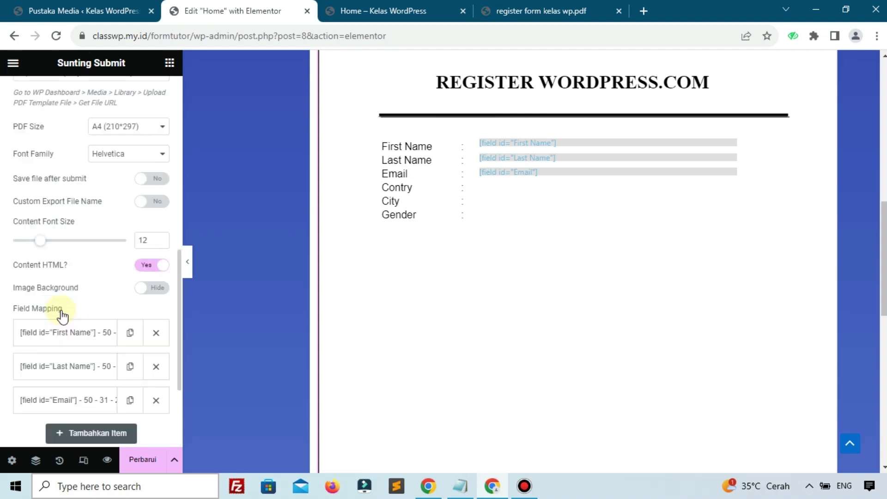
left_click(129, 270)
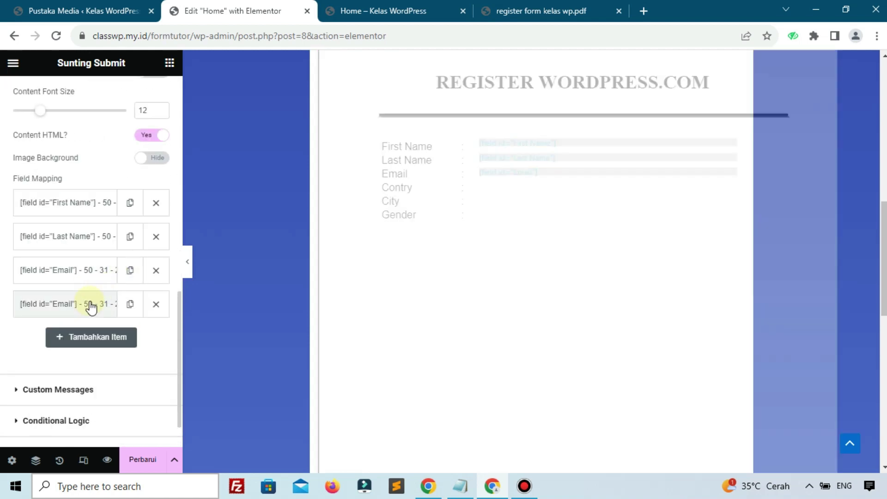
Step: Paste [field id="Country"] as the new mapping's shortcode and set its Y to 22 mm
left_click(90, 305)
left_click(95, 353)
triple_click(95, 352)
key("ctrl+v")
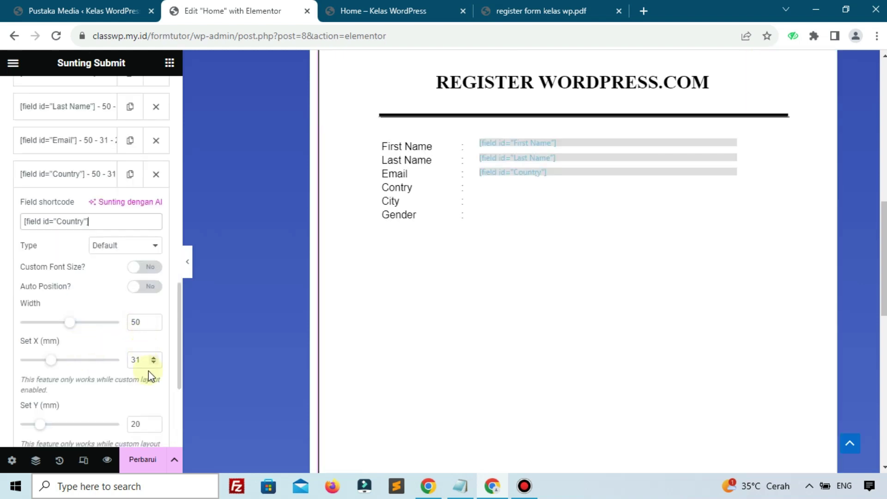
scroll(147, 364, "down", 2)
left_click(153, 357)
left_click(154, 357)
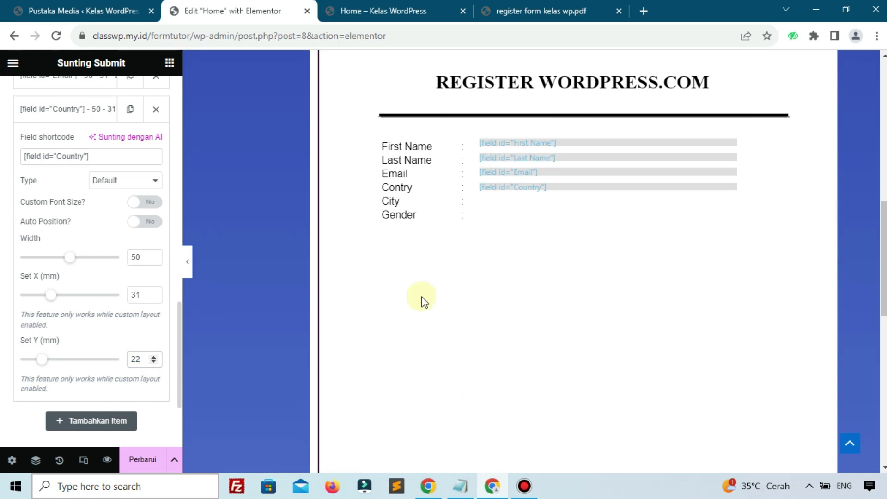
left_click(501, 247)
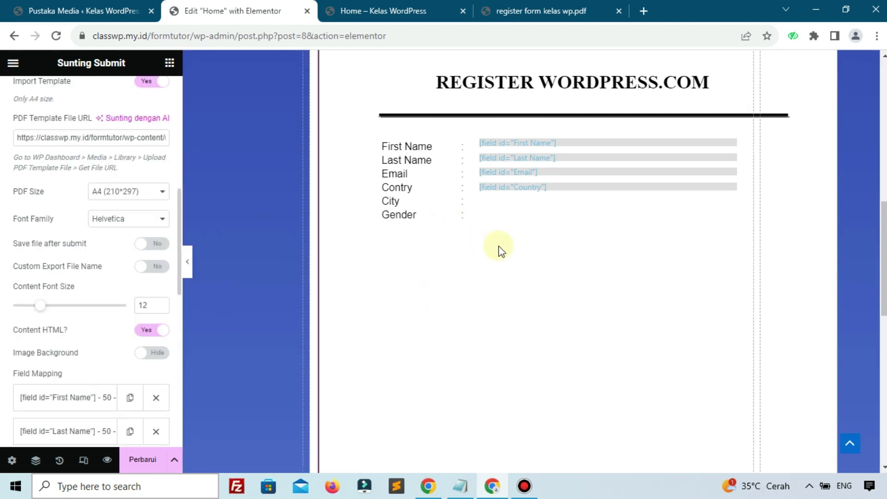
scroll(501, 252, "up", 7)
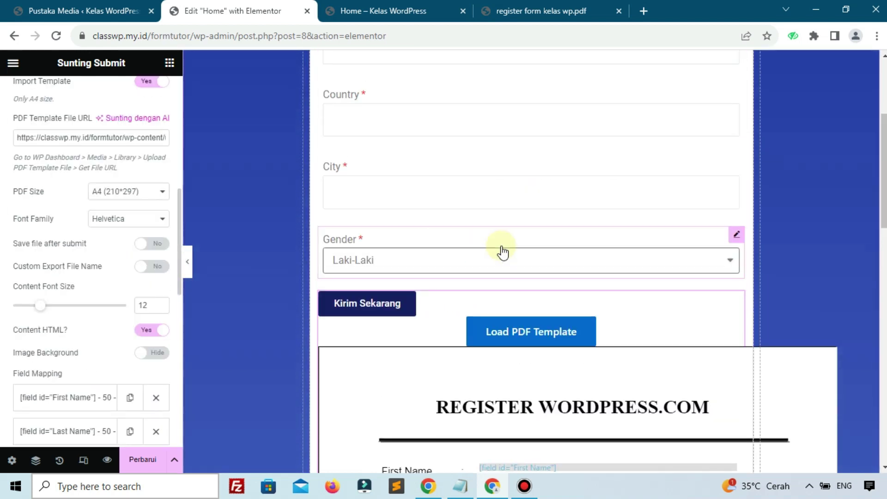
Step: Copy the City field's shortcode from its widget settings
left_click(398, 176)
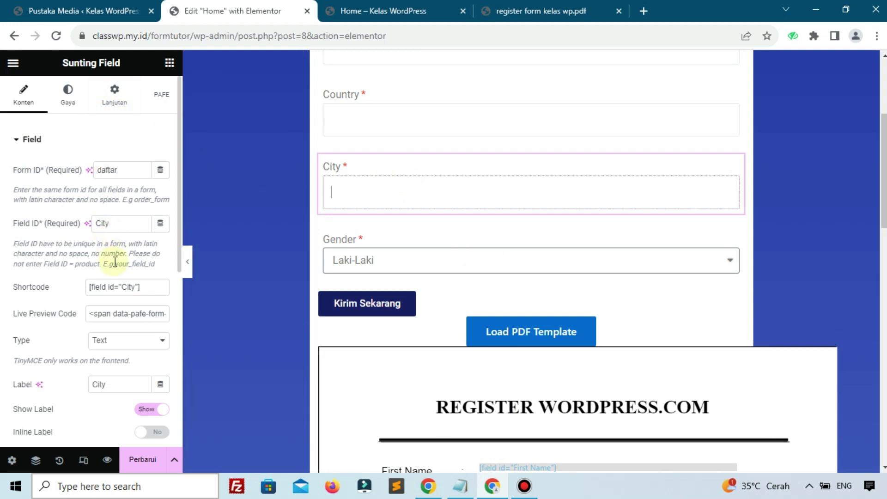
left_click(119, 286)
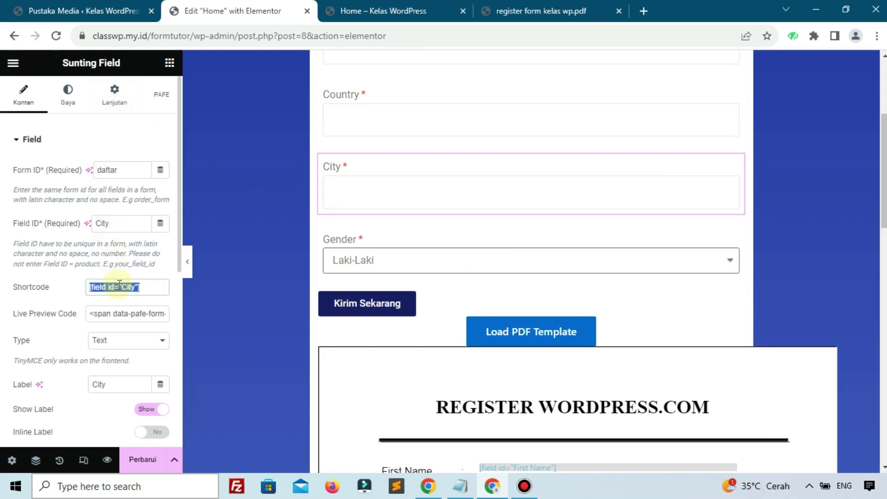
scroll(367, 270, "down", 7)
Step: Duplicate the Country mapping in the PDF Generator settings
left_click(459, 291)
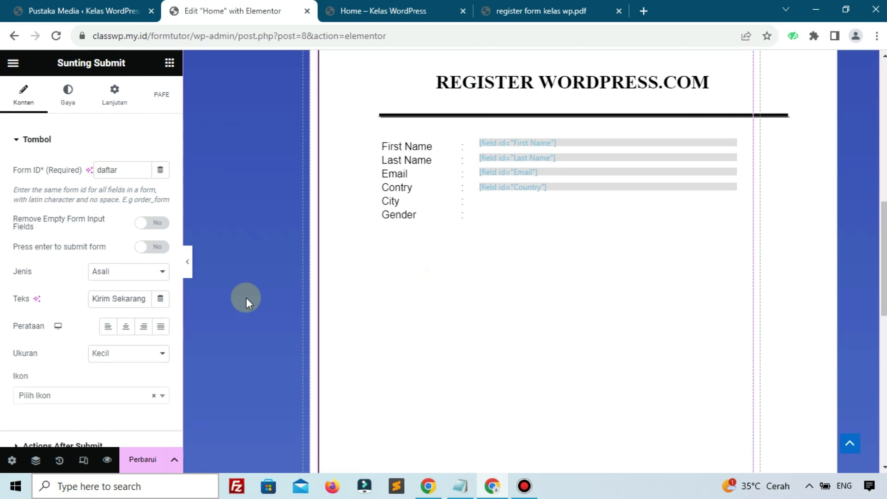
scroll(41, 314, "down", 10)
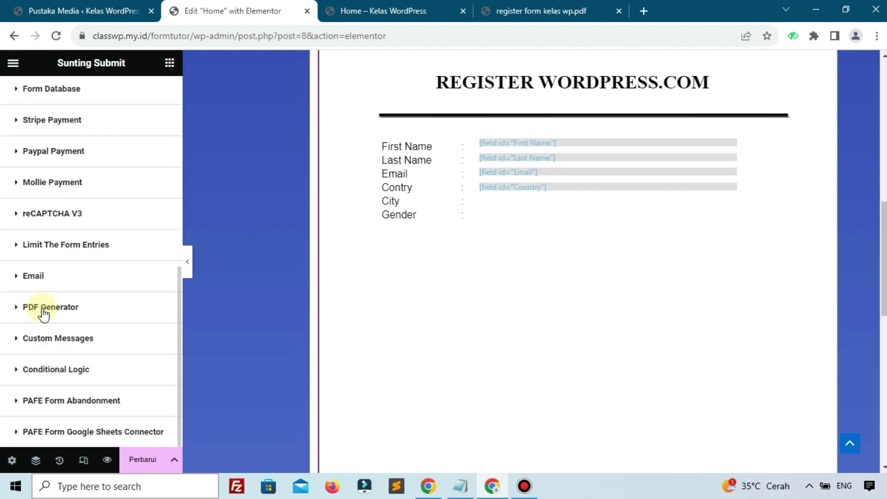
left_click(43, 307)
scroll(42, 314, "down", 7)
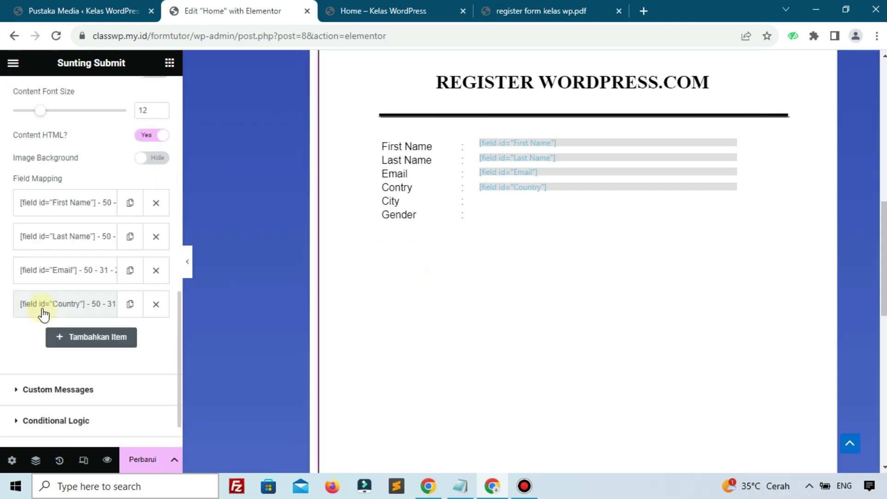
left_click(125, 309)
Step: Set the duplicate's shortcode to [field id="City"] and its Y position to 24 mm
left_click(96, 340)
left_click(89, 384)
key("ctrl+a")
type("[field id=\"City\"]")
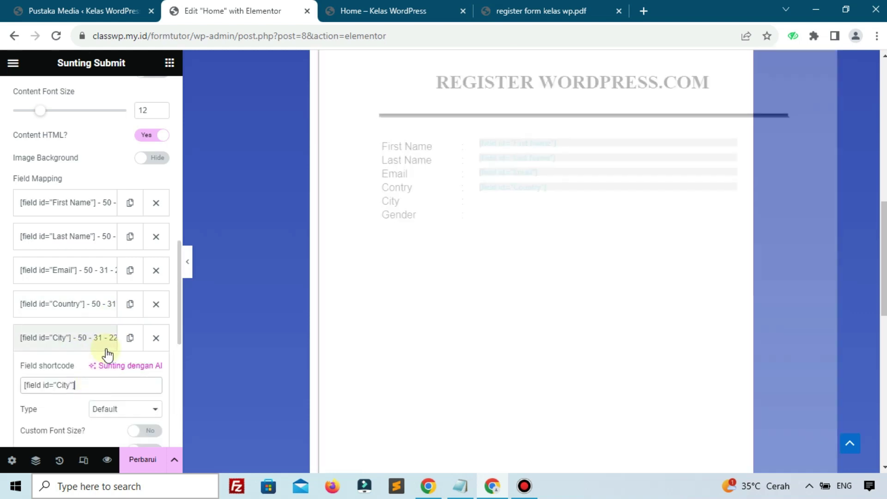
scroll(135, 352, "down", 4)
left_click(154, 392)
left_click(154, 392)
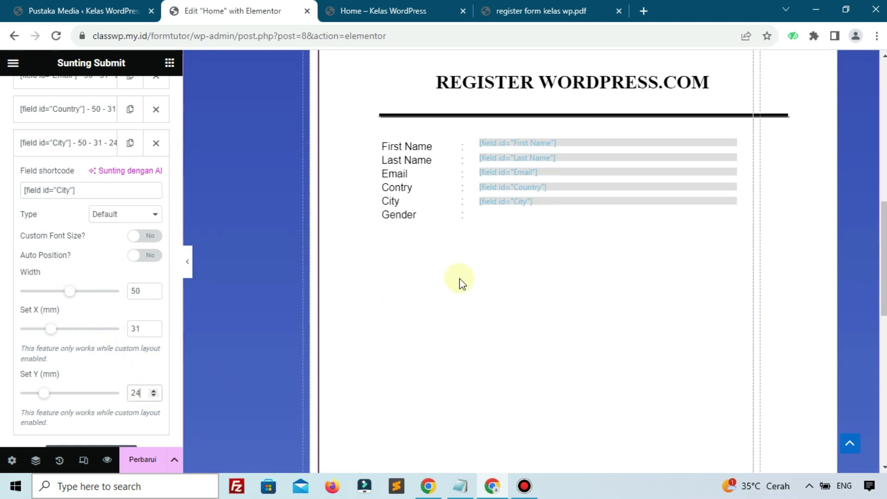
scroll(342, 283, "up", 10)
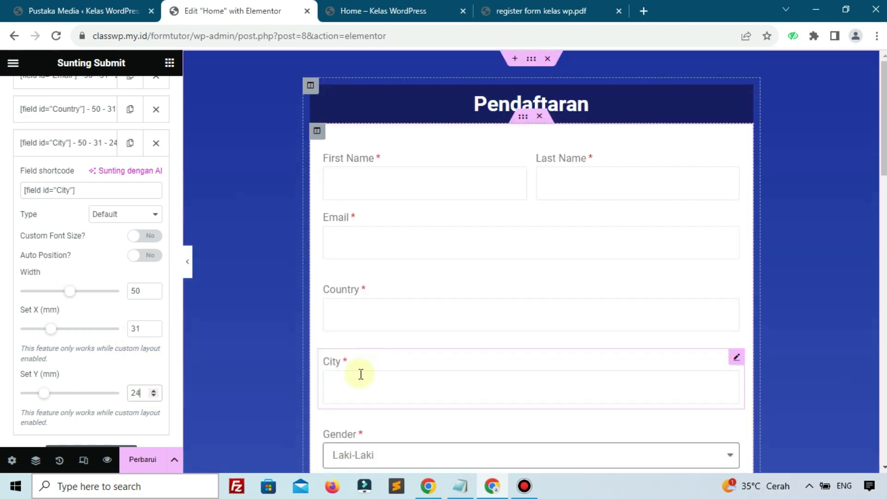
scroll(361, 374, "down", 3)
Step: Copy the Gender field's shortcode and duplicate the City mapping in PDF Generator
left_click(361, 317)
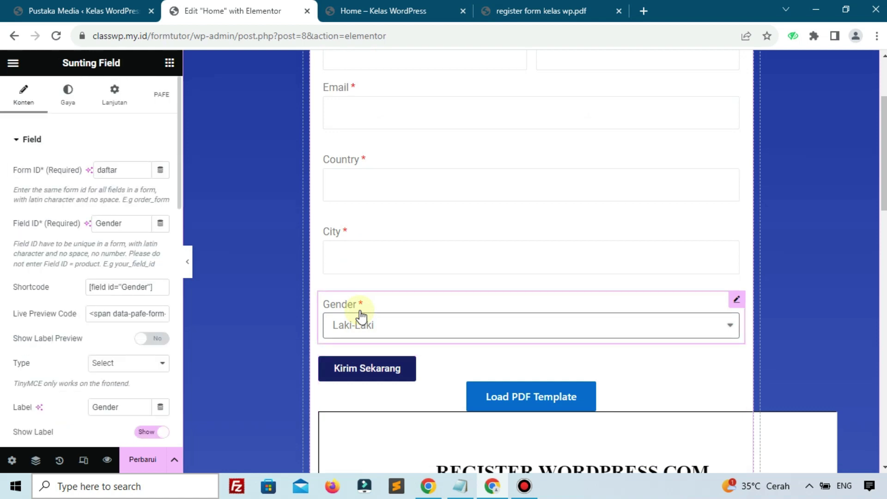
left_click(129, 287)
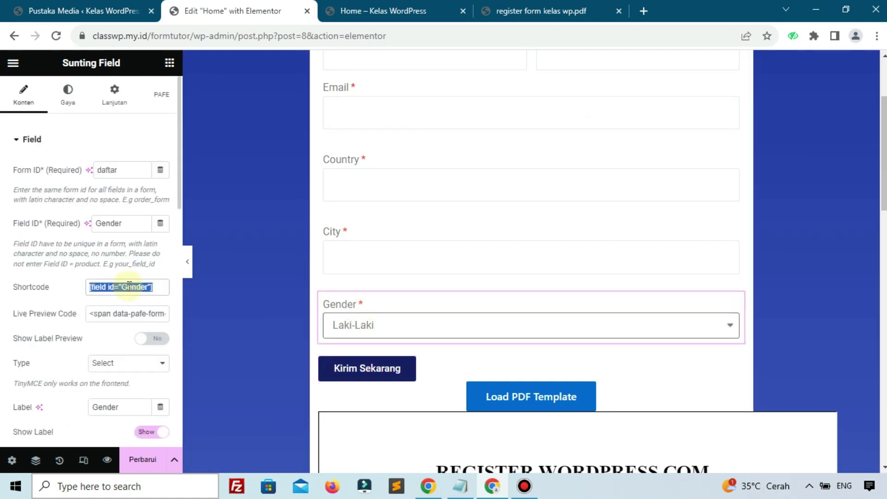
scroll(436, 239, "down", 9)
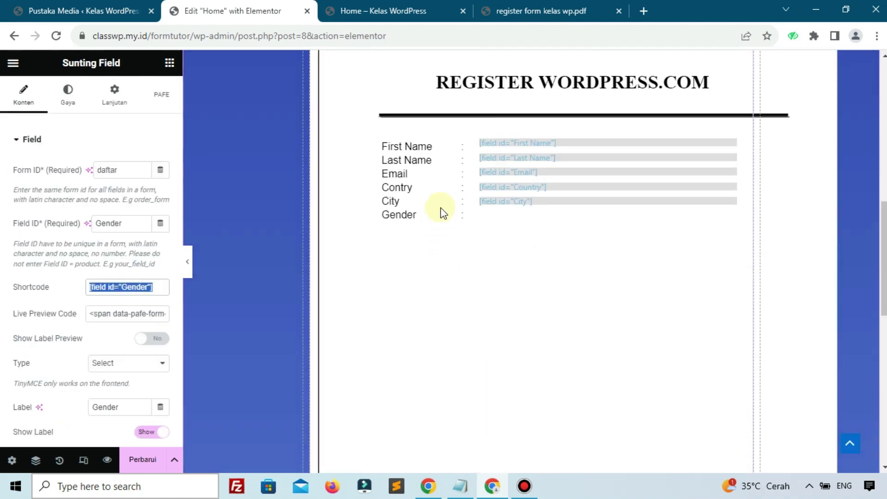
left_click(493, 246)
scroll(33, 296, "down", 10)
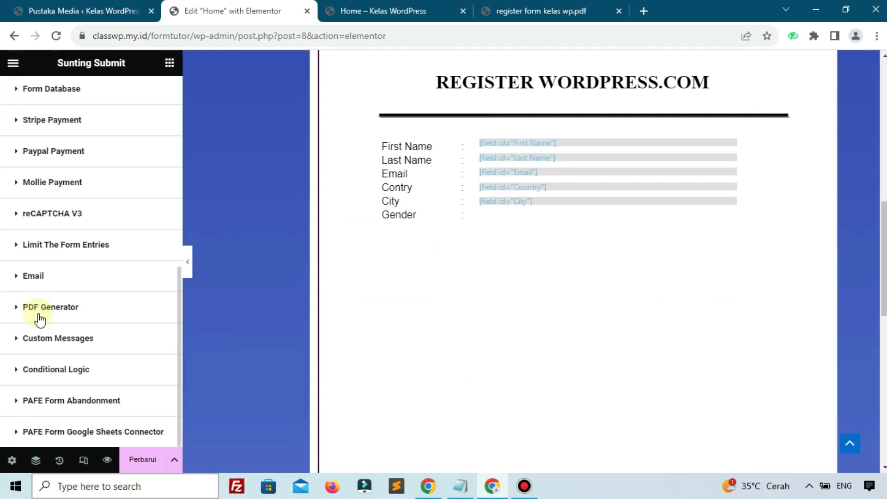
left_click(42, 319)
scroll(110, 311, "down", 6)
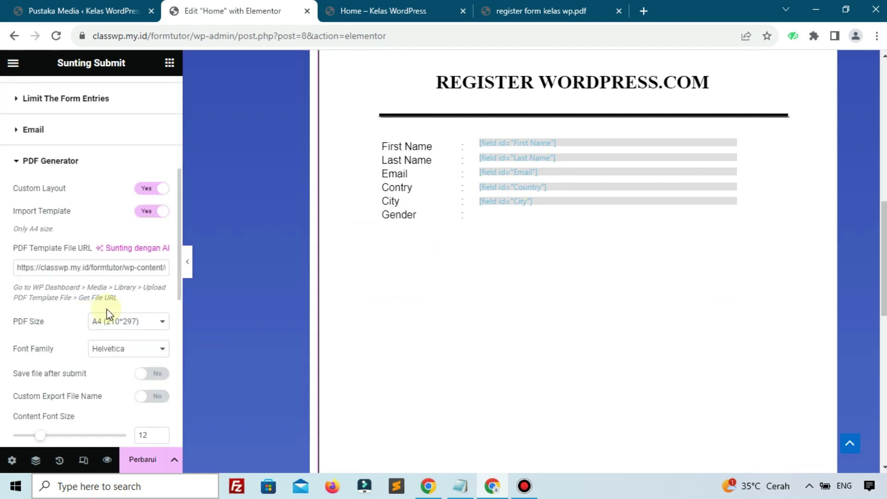
scroll(138, 307, "down", 5)
left_click(131, 253)
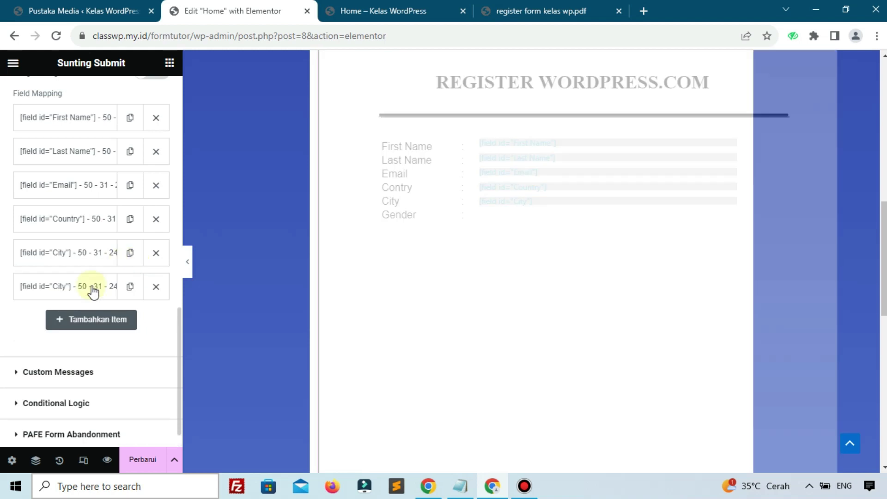
Step: Set the duplicate to [field id="Gender"] at Y 26 mm, save the page, and open its preview
left_click(80, 296)
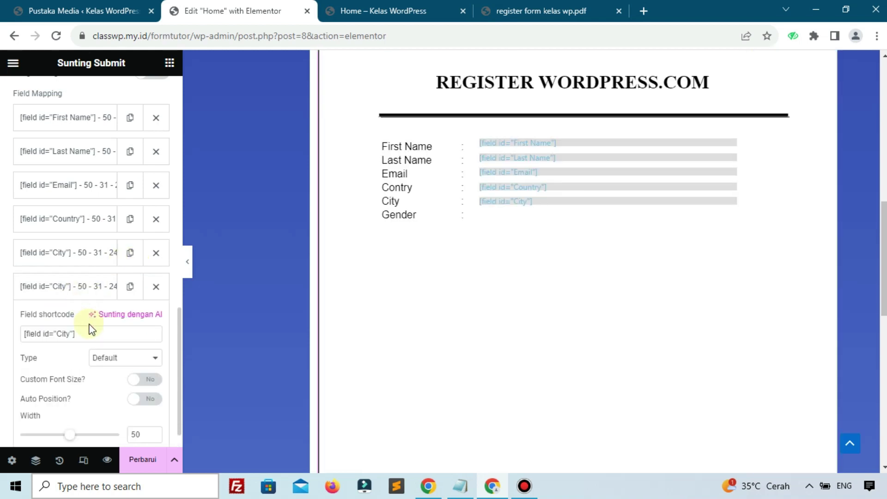
triple_click(92, 338)
type("[field id=\"Gender\"]")
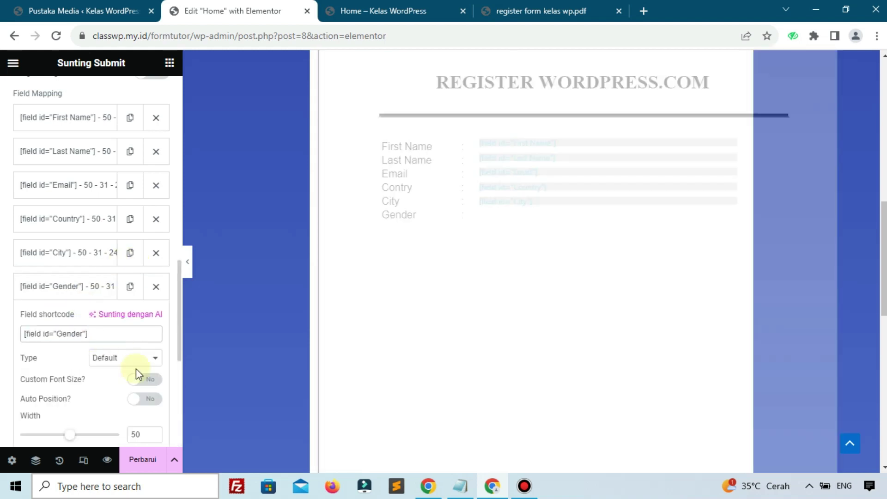
scroll(154, 347, "down", 4)
left_click(155, 339)
left_click(154, 339)
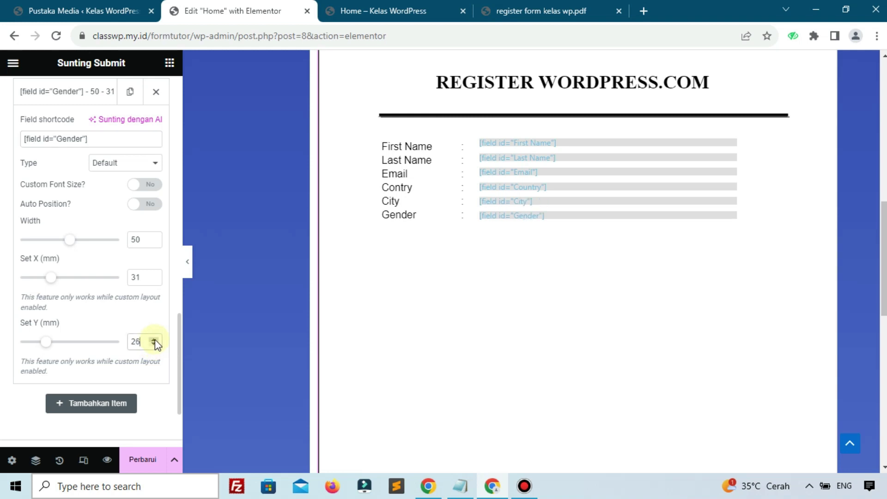
left_click(142, 463)
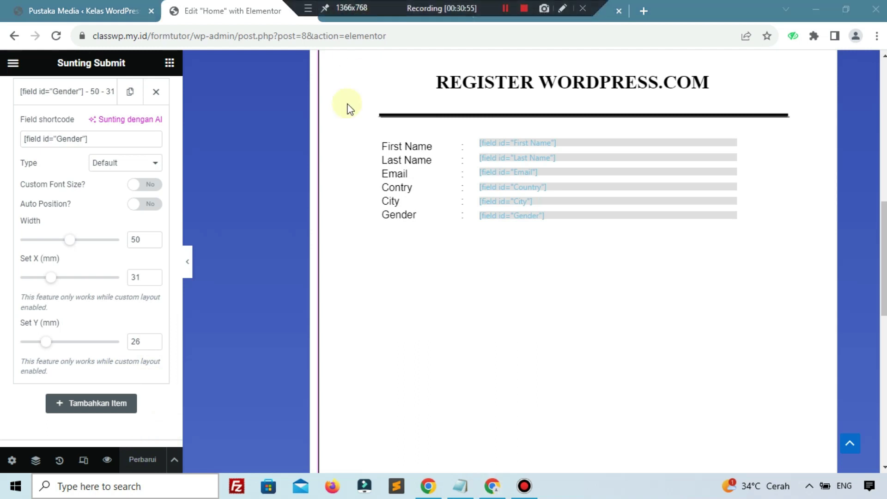
left_click(362, 14)
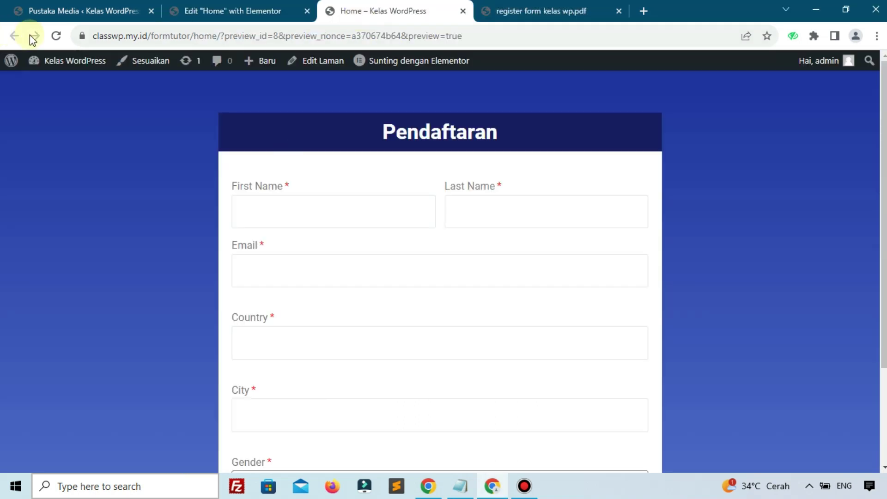
Step: Scroll through the Pendaftaran form preview, then return to the PDF template's attachment details
scroll(302, 270, "down", 3)
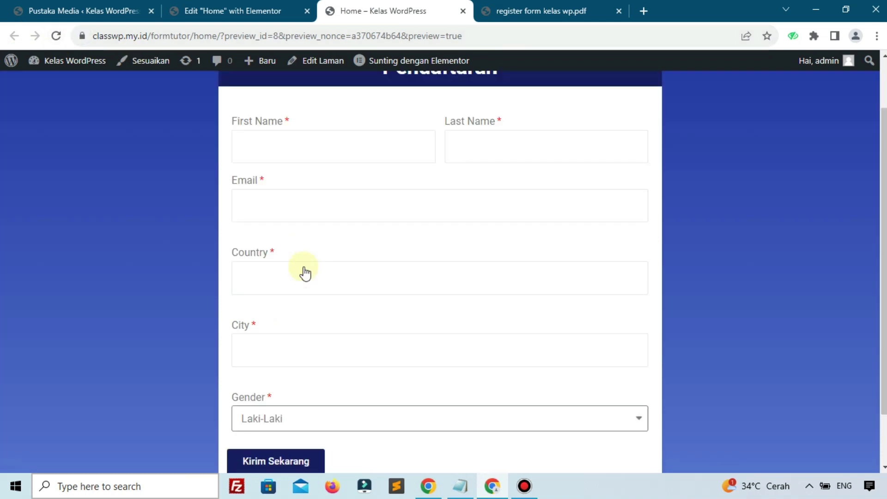
scroll(305, 273, "up", 3)
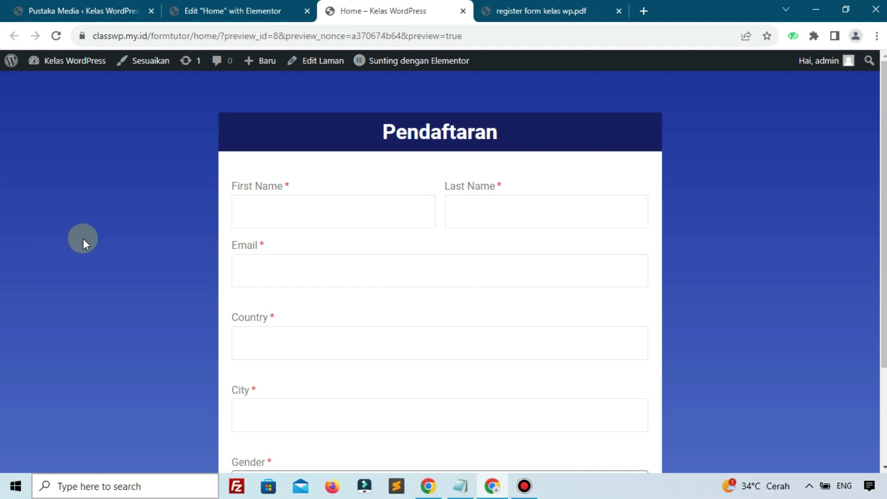
left_click(124, 13)
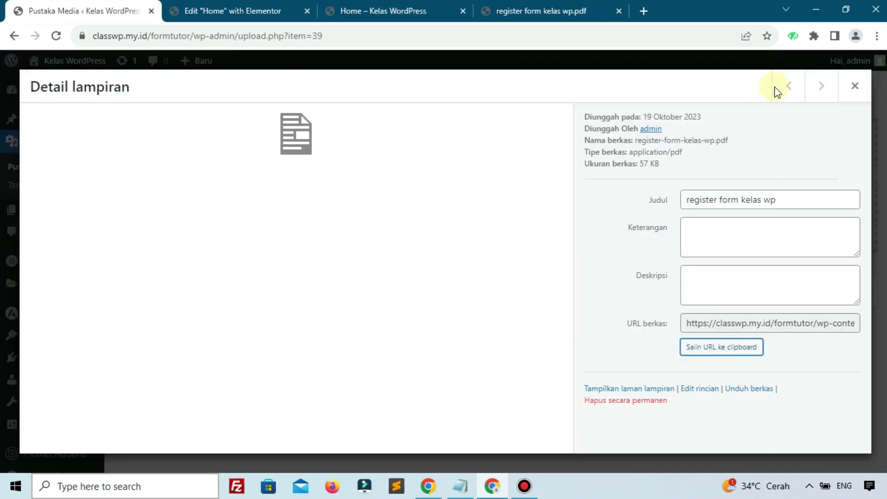
Step: Close the attachment details and open the admin's profile settings
left_click(854, 86)
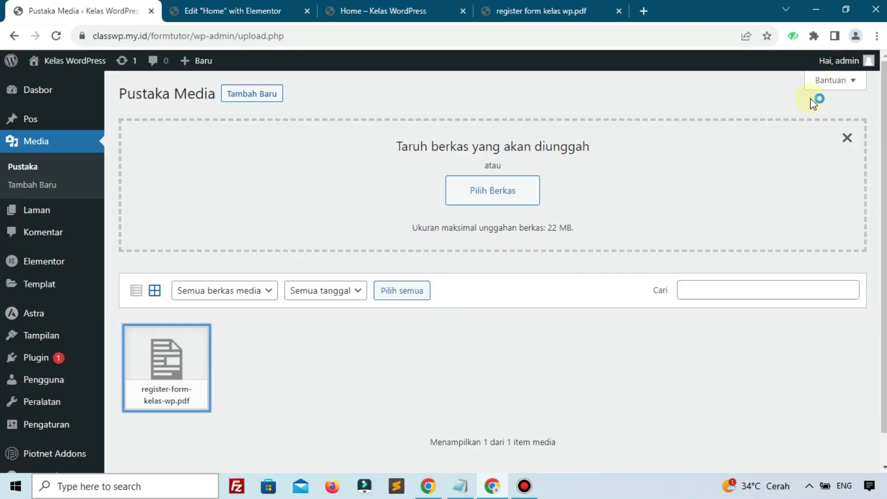
mouse_move(839, 60)
left_click(810, 107)
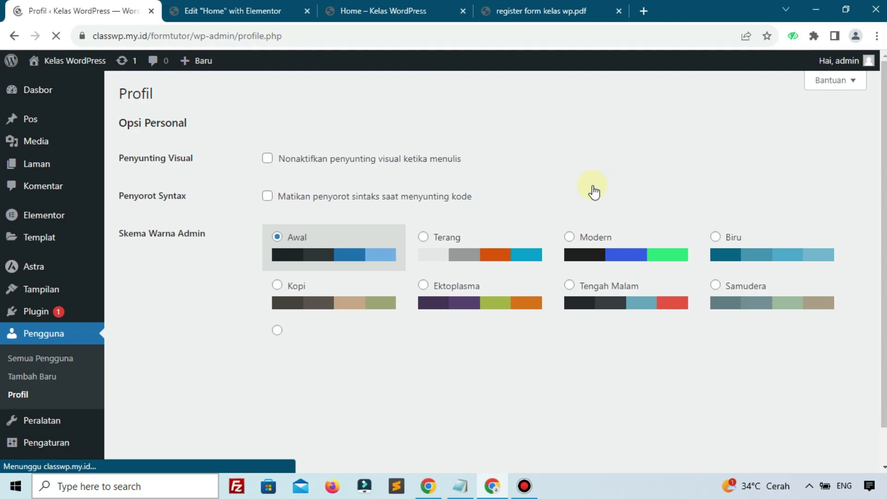
scroll(410, 309, "down", 1)
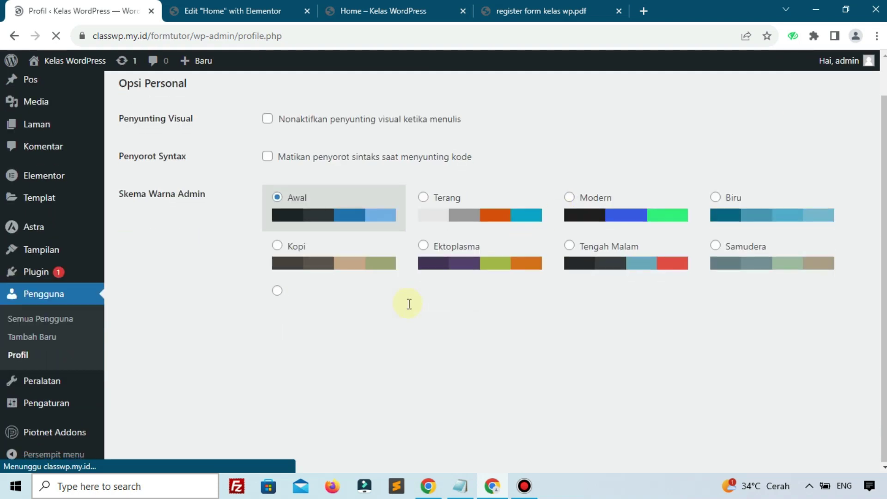
scroll(409, 304, "down", 6)
scroll(407, 305, "down", 3)
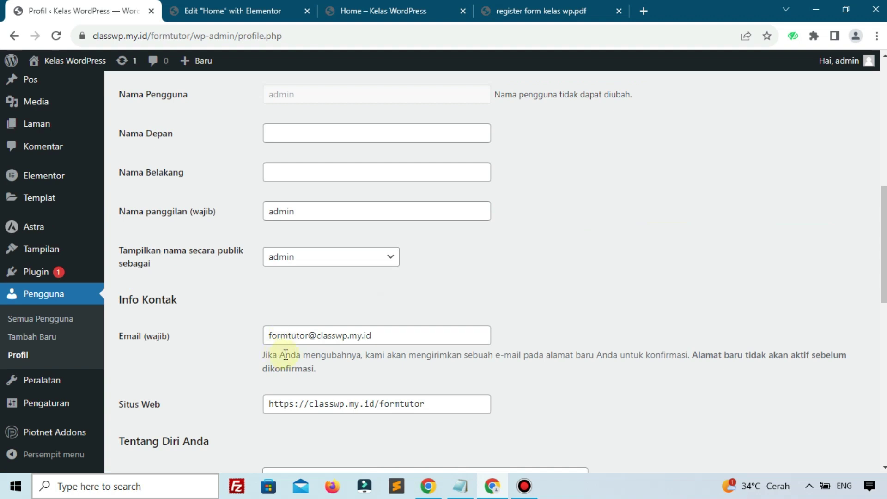
Step: Check the profile's e-mail address field, then bring up the register form kelas wp.pdf template
left_click(455, 338)
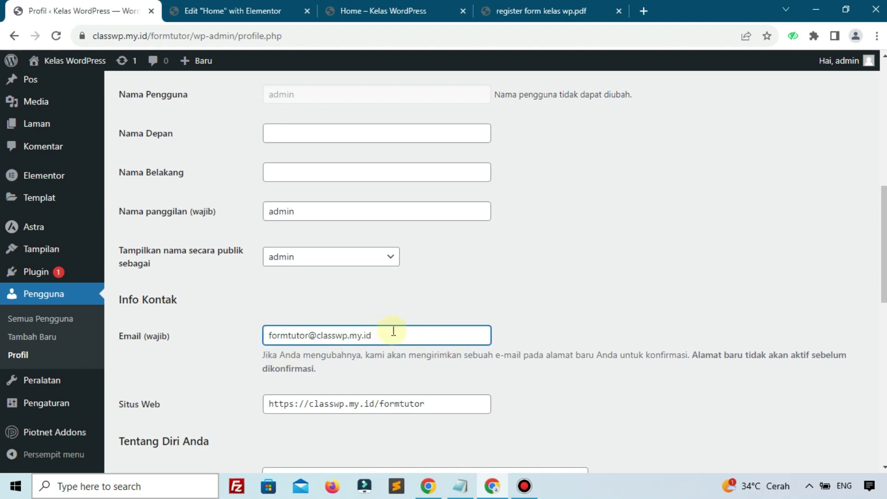
left_click(504, 318)
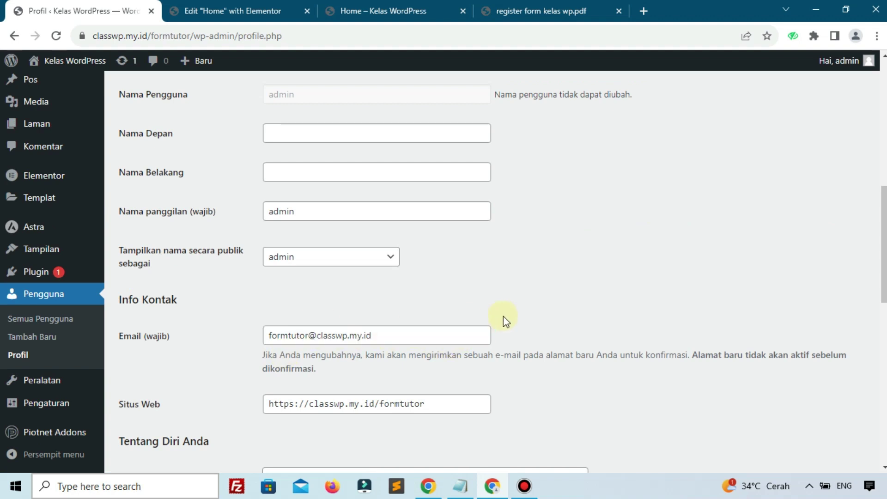
left_click(528, 13)
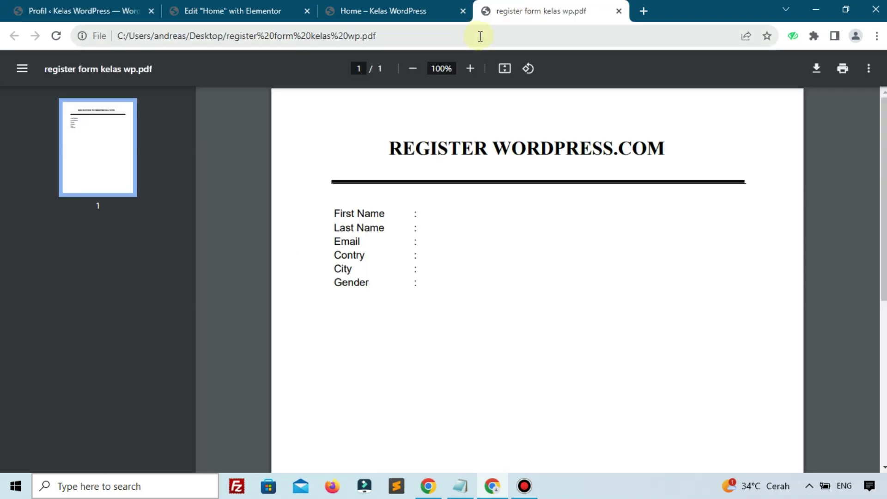
Step: Load the hostingan.id cPanel Tools page in place of the PDF via the address bar ('hos')
left_click(480, 36)
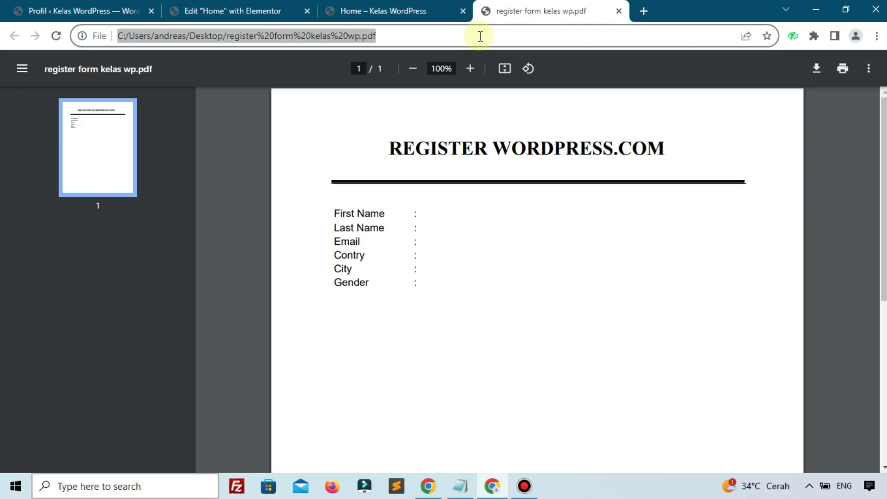
type("hos")
key("Return")
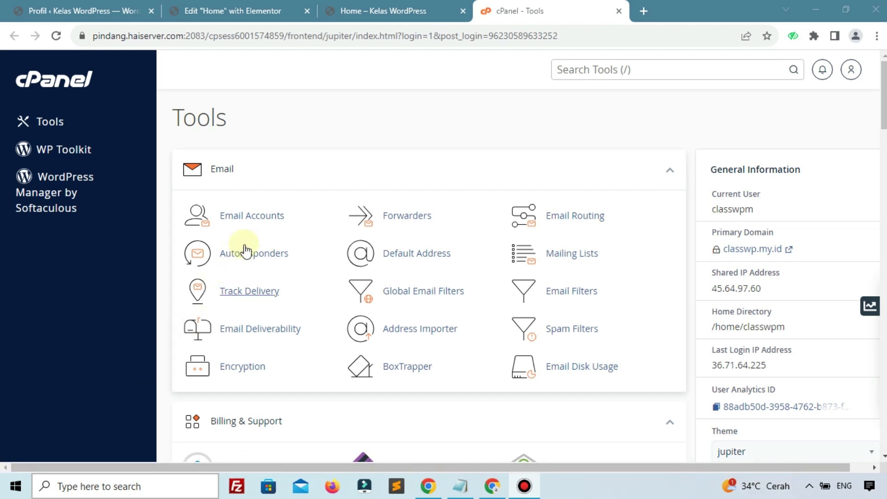
left_click(254, 222)
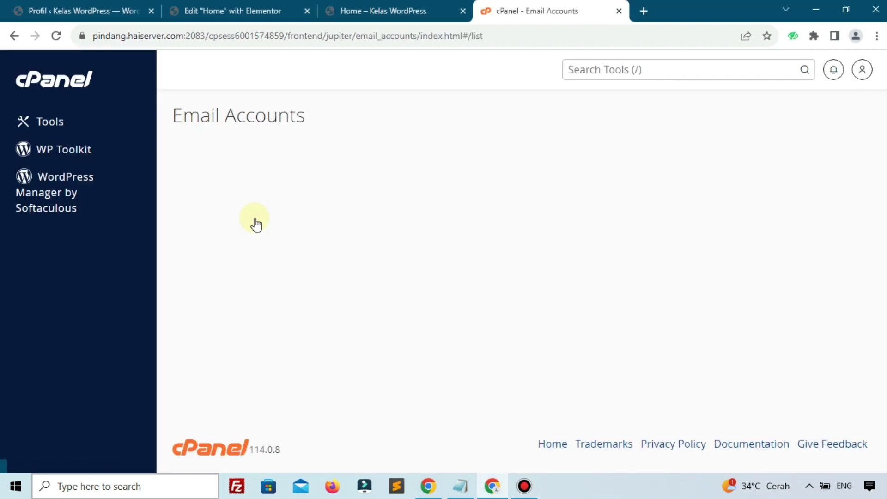
left_click(797, 291)
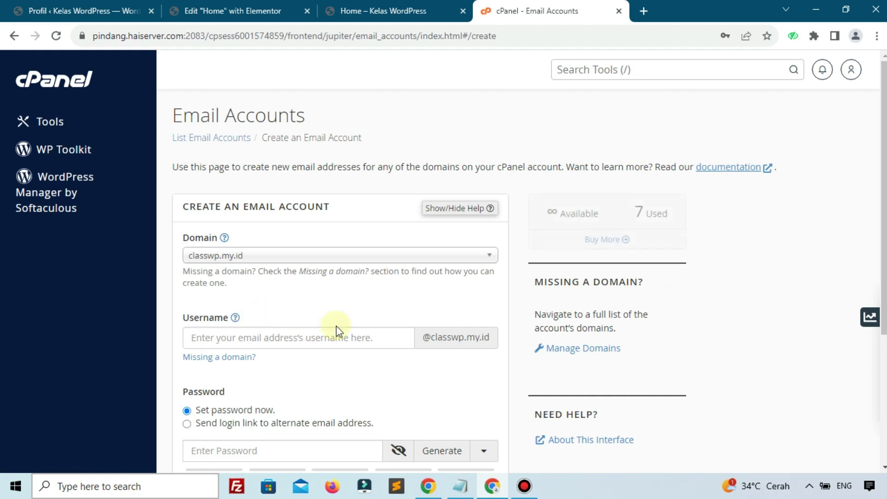
left_click(51, 10)
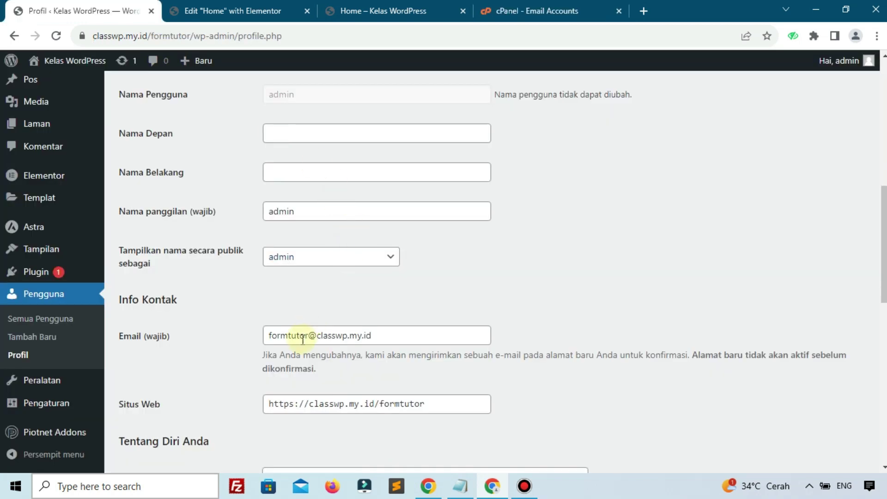
left_click_drag(310, 337, 259, 337)
right_click(267, 337)
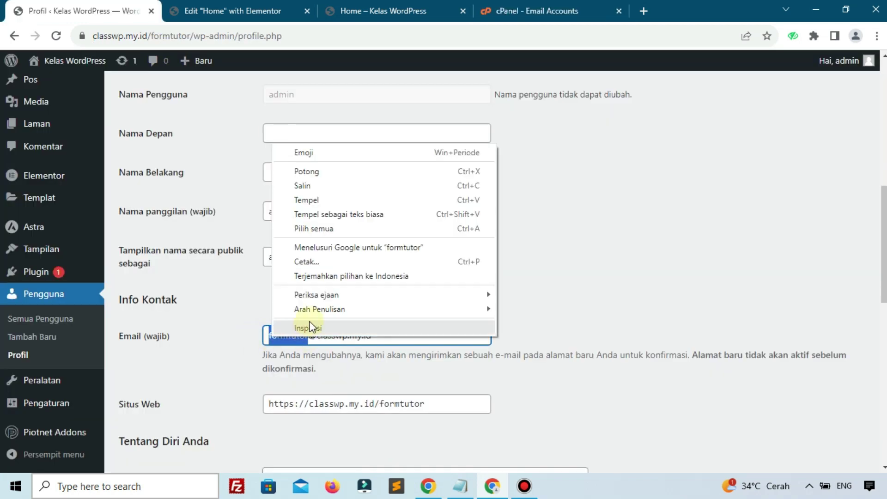
left_click(310, 184)
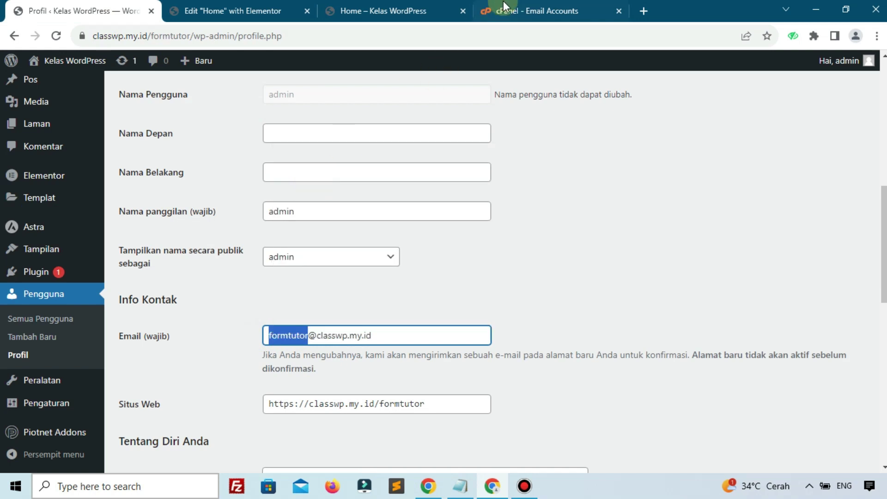
left_click(537, 10)
left_click(216, 337)
right_click(215, 337)
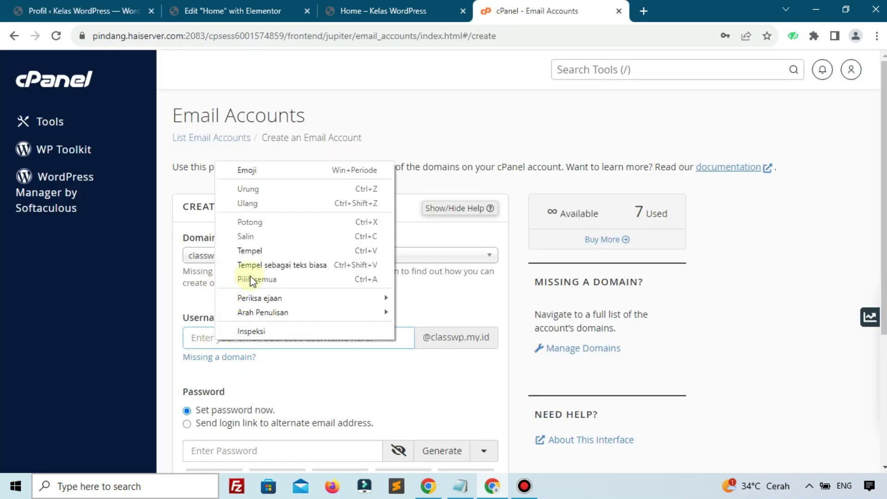
left_click(254, 253)
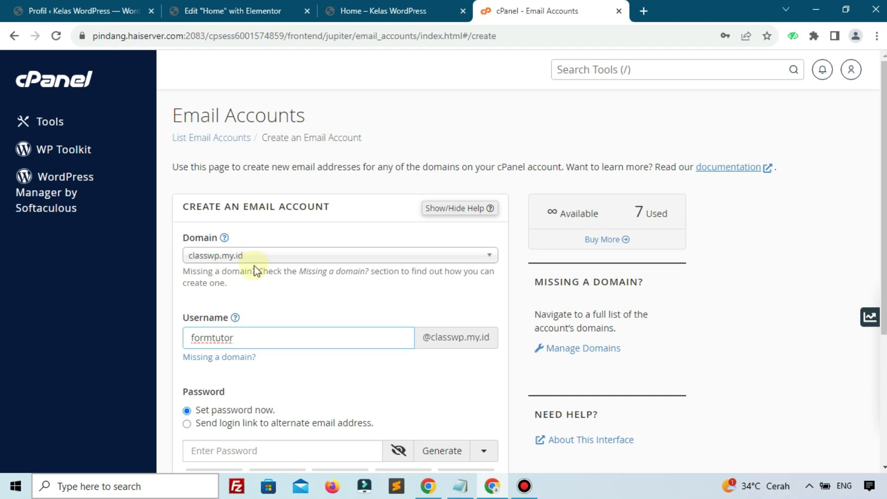
scroll(317, 337, "down", 1)
scroll(317, 337, "down", 2)
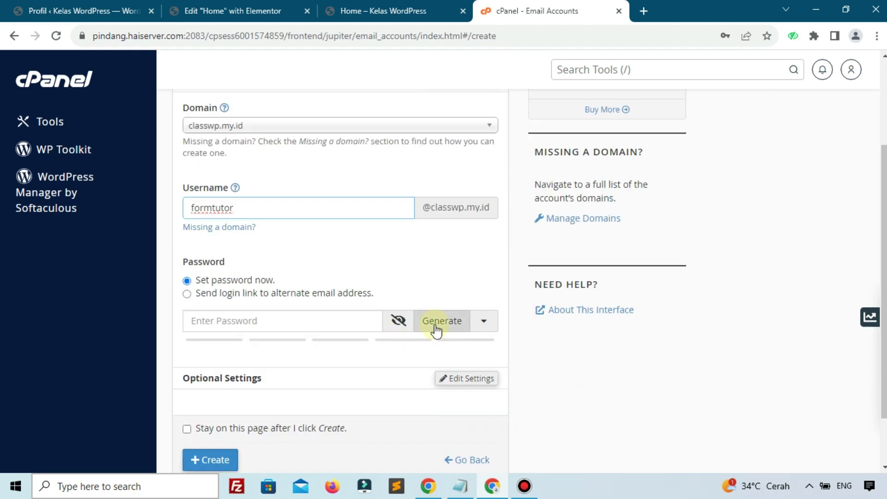
Step: Generate a strong password, copy it, and create the formtutor account
left_click(435, 323)
key("ctrl+a")
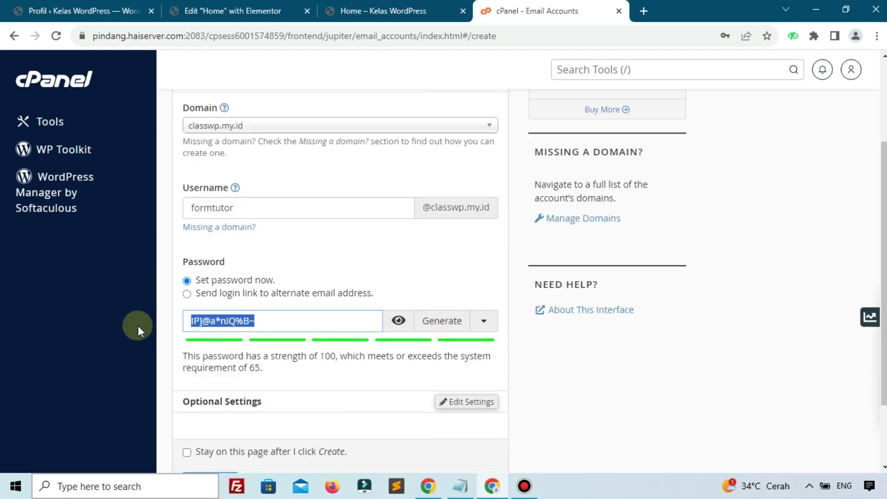
right_click(214, 322)
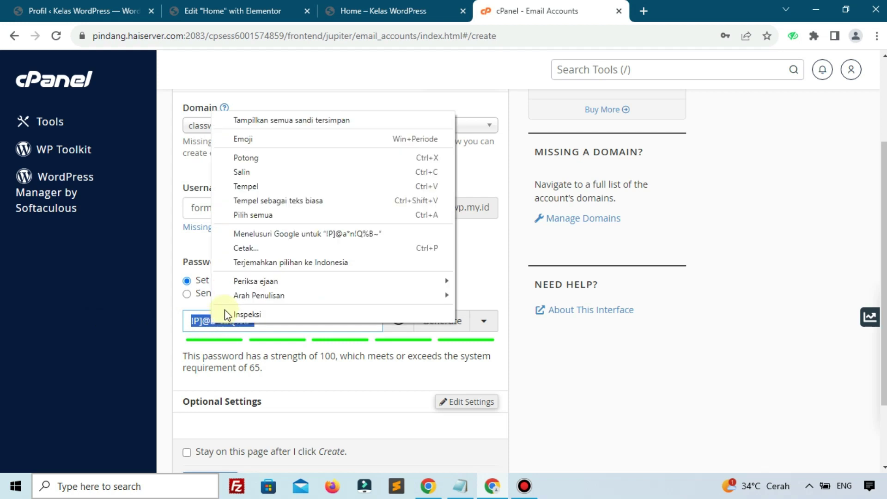
left_click(247, 173)
scroll(268, 259, "down", 2)
left_click(193, 392)
Step: In Notepad, paste the password under the account address and delete the old entries
left_click(461, 487)
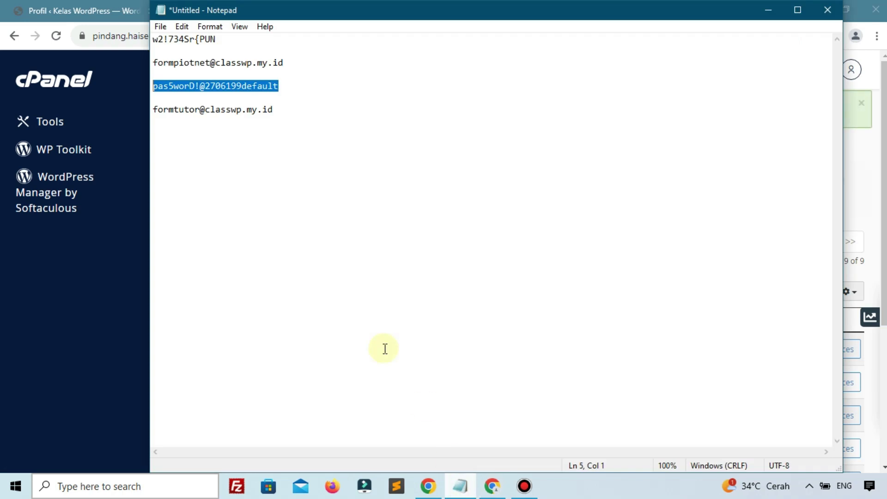
left_click(301, 113)
key("Return")
key("ctrl+v")
left_click_drag(287, 91, 150, 39)
key("Delete")
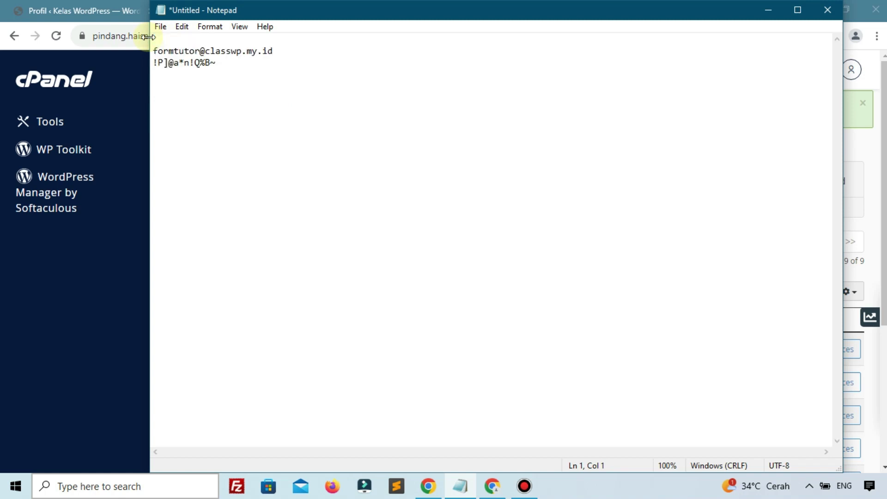
left_click(241, 64)
left_click(79, 268)
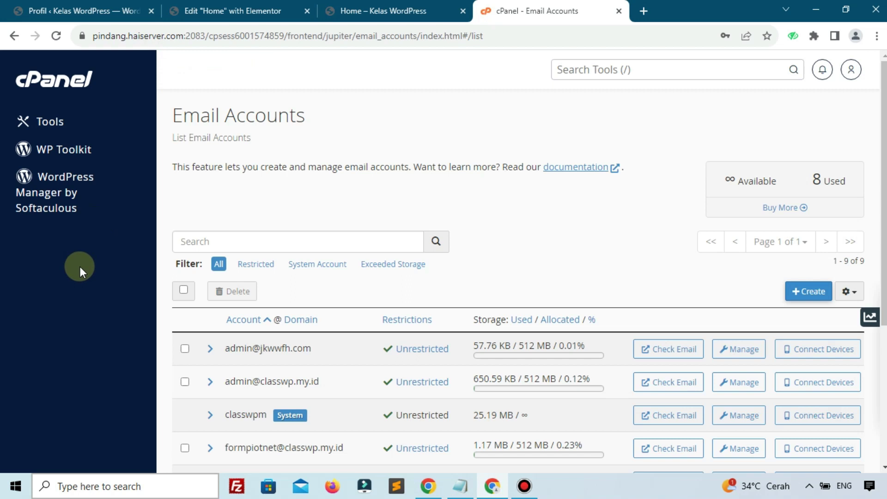
Step: Open WordPress's Add New plugin page and check the formtutor account in cPanel's Email Accounts list
left_click(86, 10)
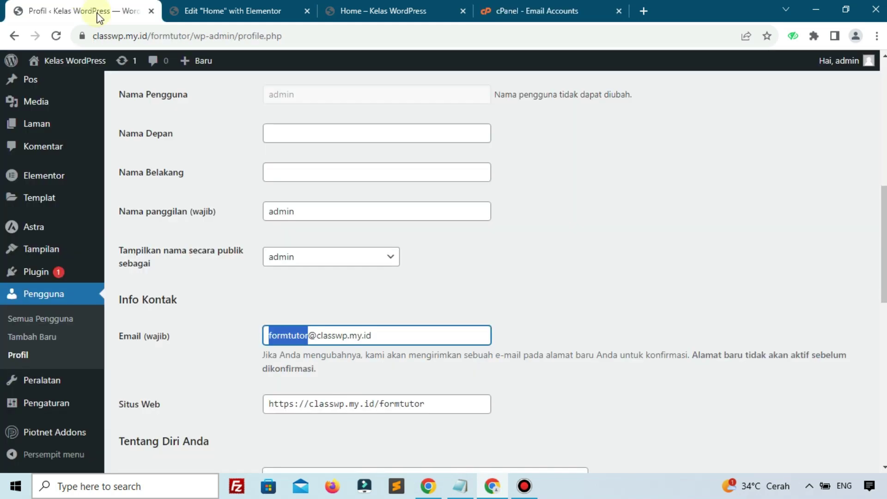
mouse_move(92, 273)
left_click(139, 292)
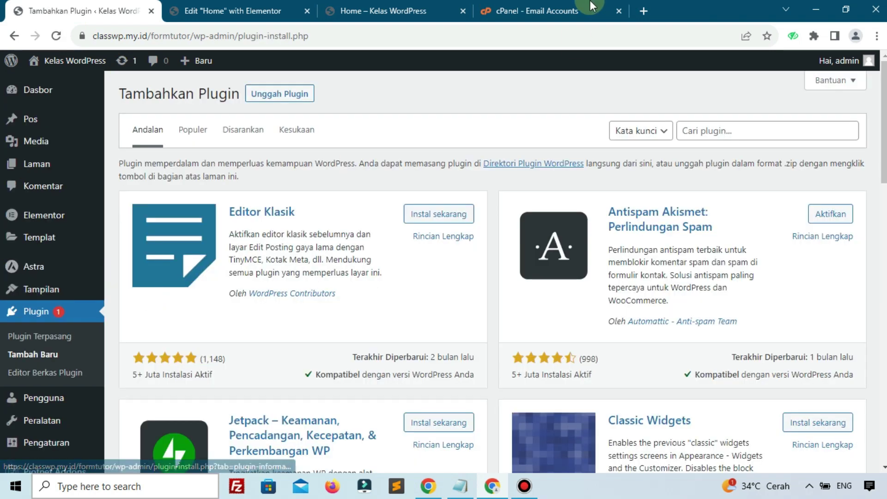
left_click(550, 11)
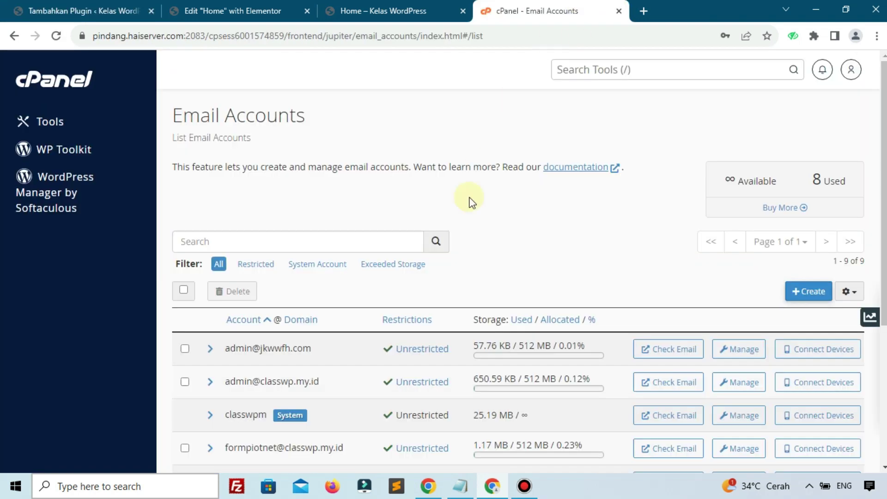
scroll(312, 337, "down", 4)
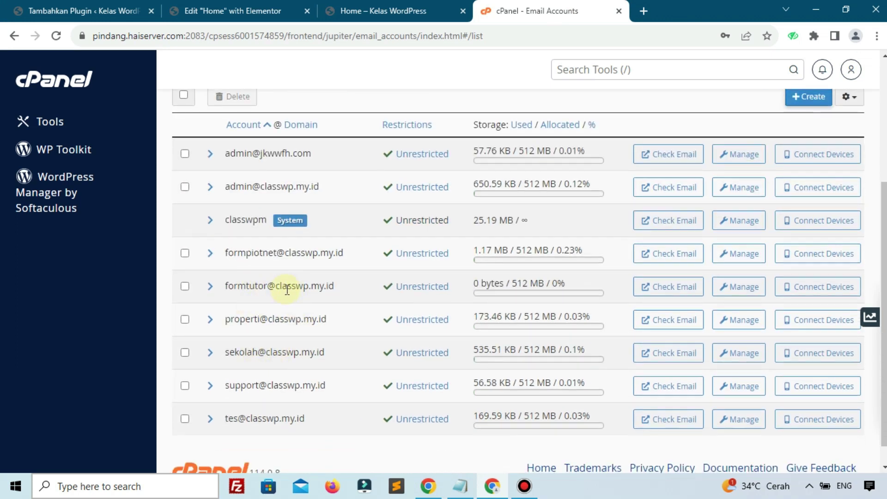
left_click(107, 11)
Step: Search plugins for 'smtp', then install and activate Easy WP SMTP by SendLayer
left_click(726, 133)
type("smtp")
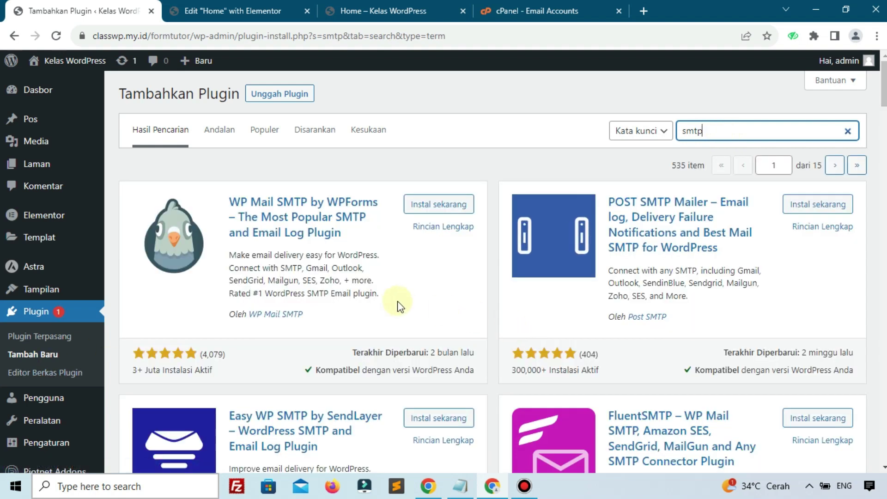
scroll(396, 302, "down", 3)
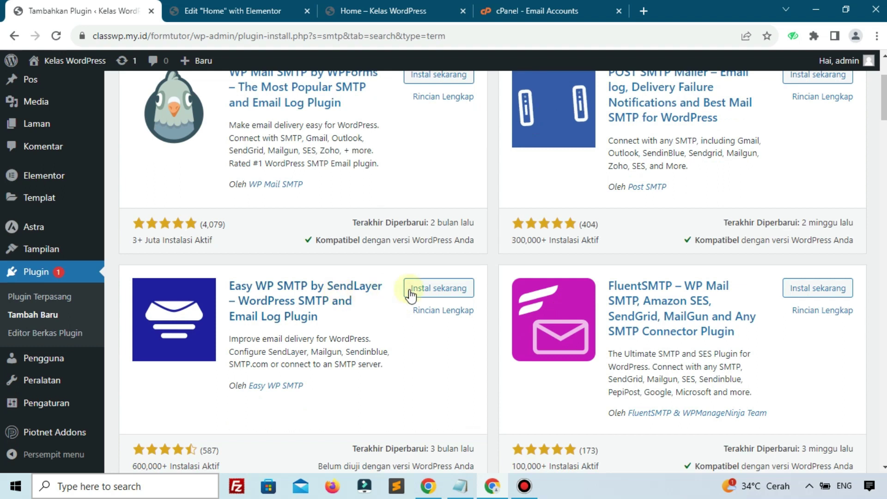
left_click(415, 291)
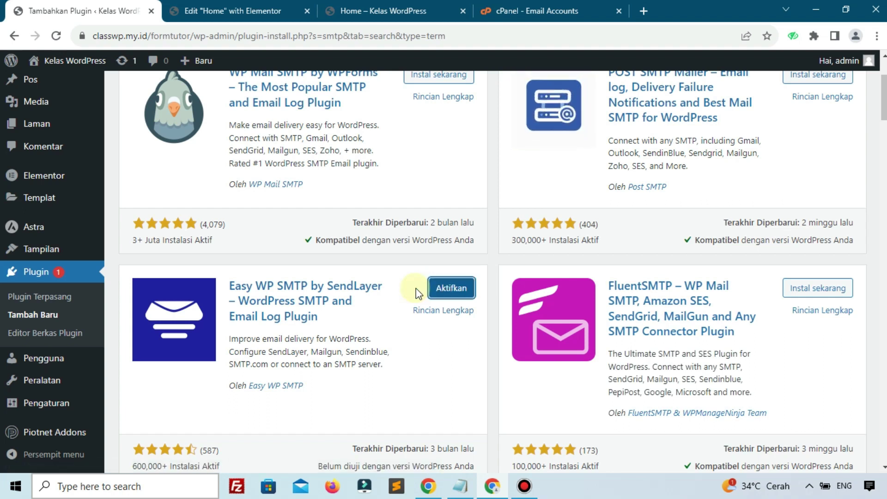
left_click(451, 292)
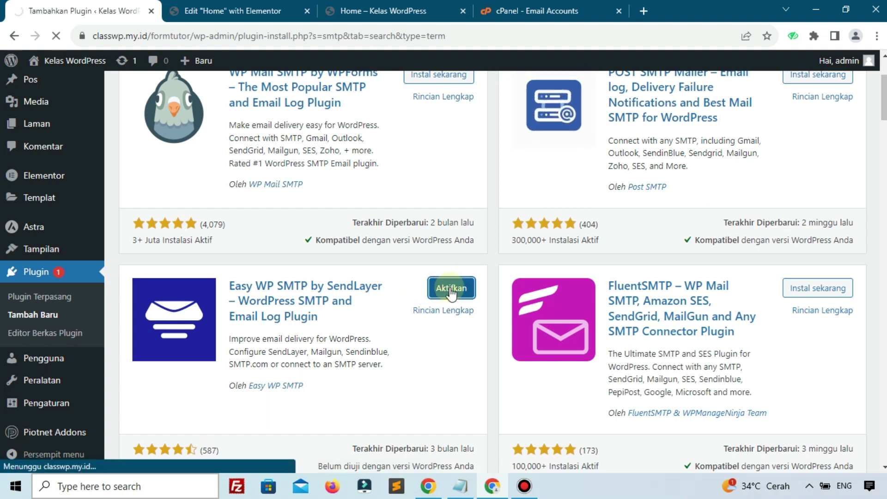
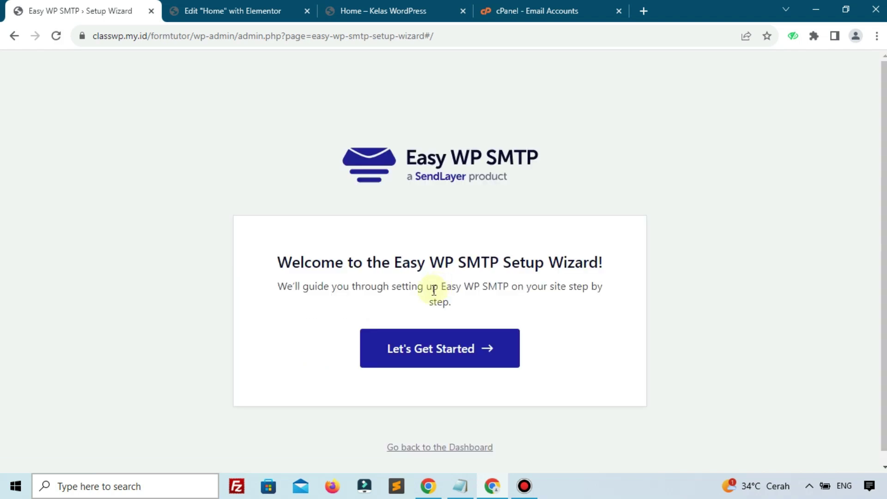
Step: Launch the Easy WP SMTP wizard, choose the Other SMTP mailer, then go to cPanel's email accounts
left_click(453, 356)
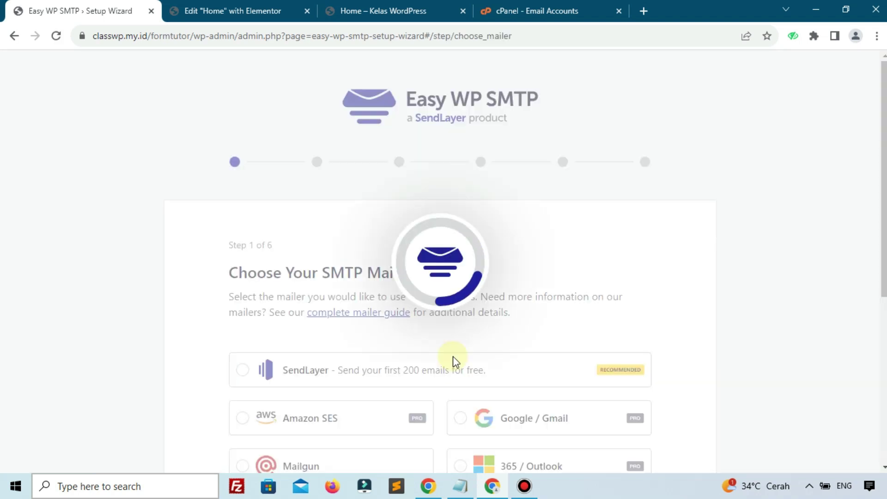
scroll(452, 362, "down", 5)
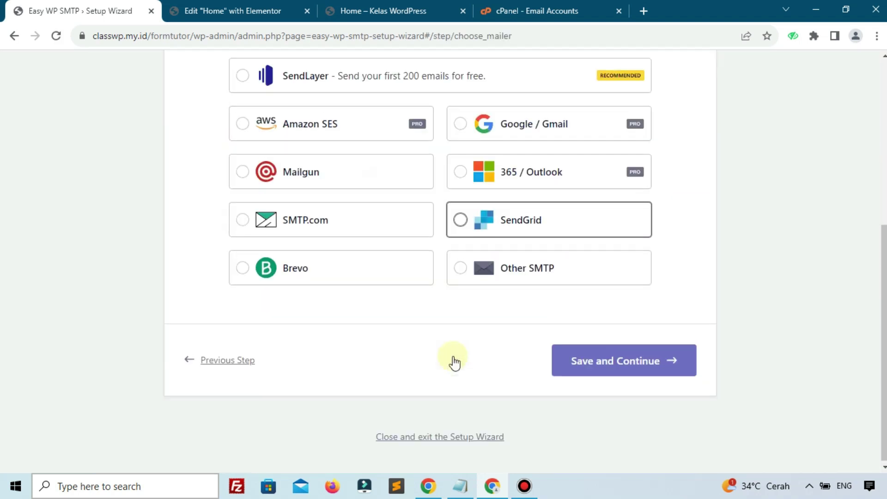
left_click(505, 268)
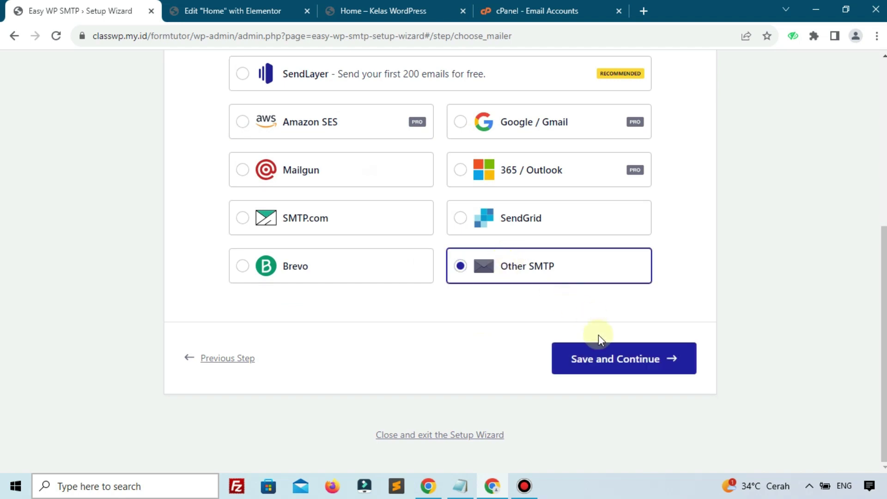
left_click(599, 355)
scroll(487, 303, "down", 3)
scroll(492, 308, "down", 1)
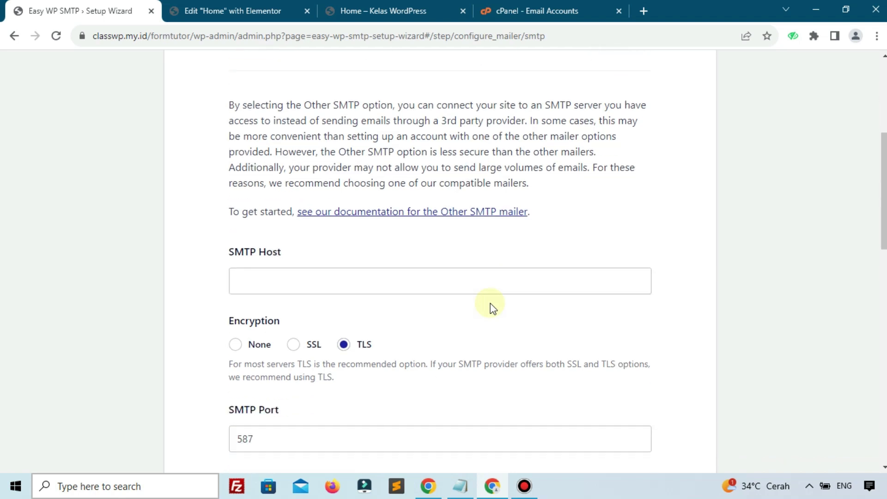
left_click(306, 281)
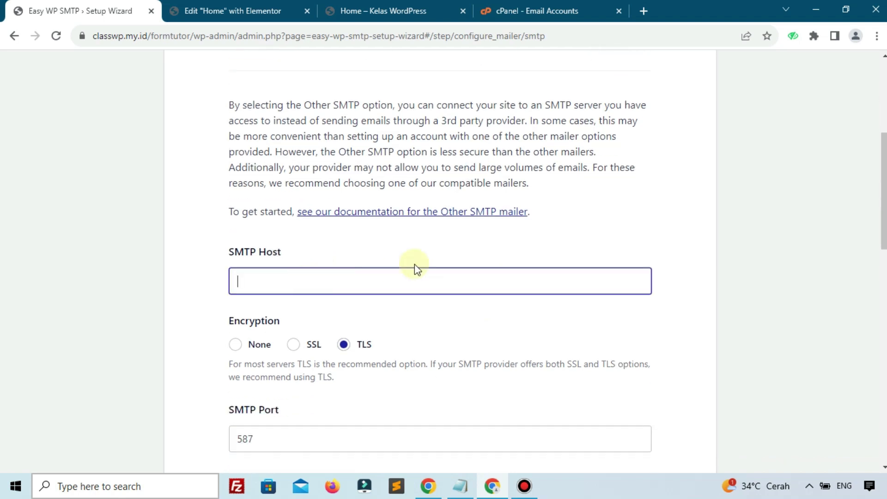
left_click(510, 11)
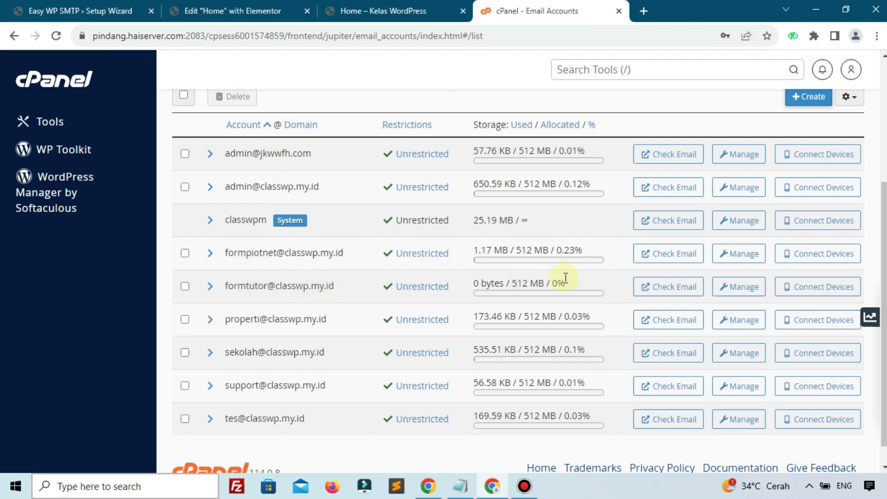
Step: Open the formtutor mailbox's manual mail client settings and select the server hostname mail.classwp.my.id
left_click(786, 291)
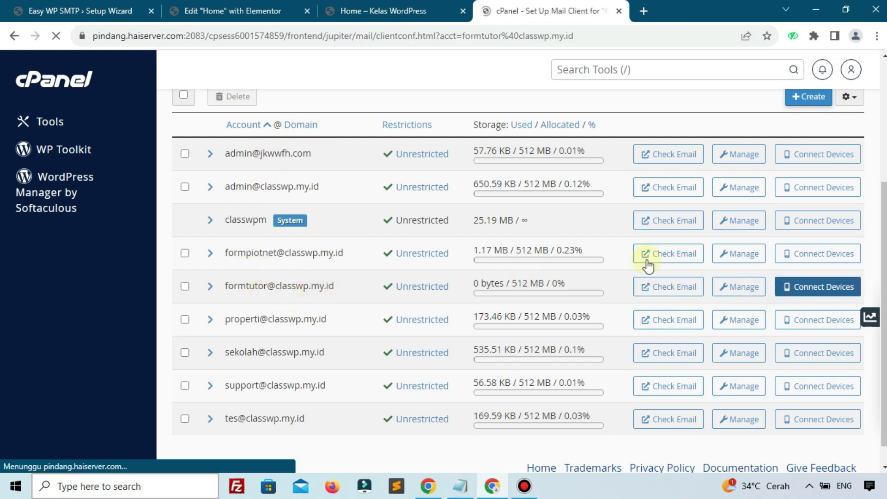
scroll(310, 254, "down", 3)
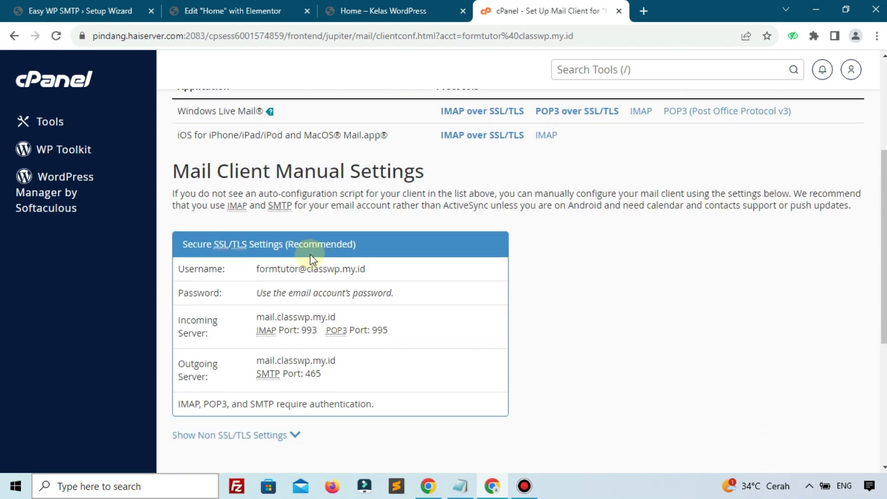
left_click_drag(331, 326, 335, 318)
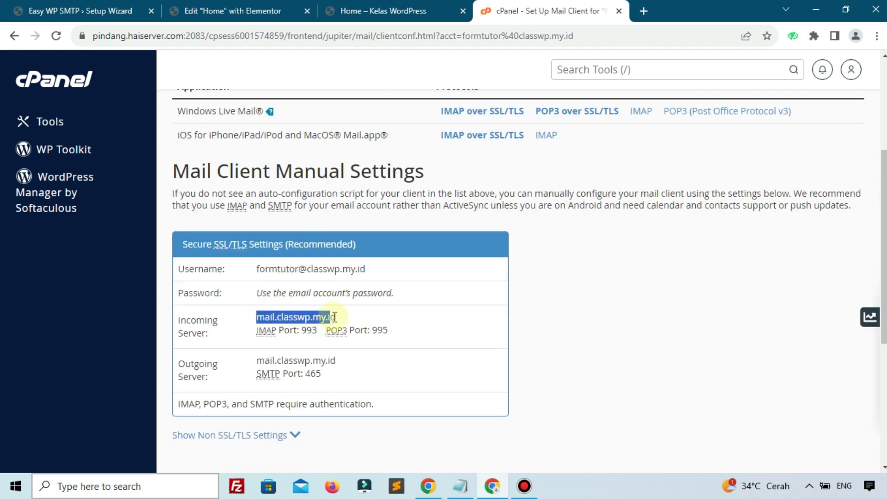
Step: Set the SMTP host to mail.classwp.my.id with SSL encryption on port 465
left_click(150, 4)
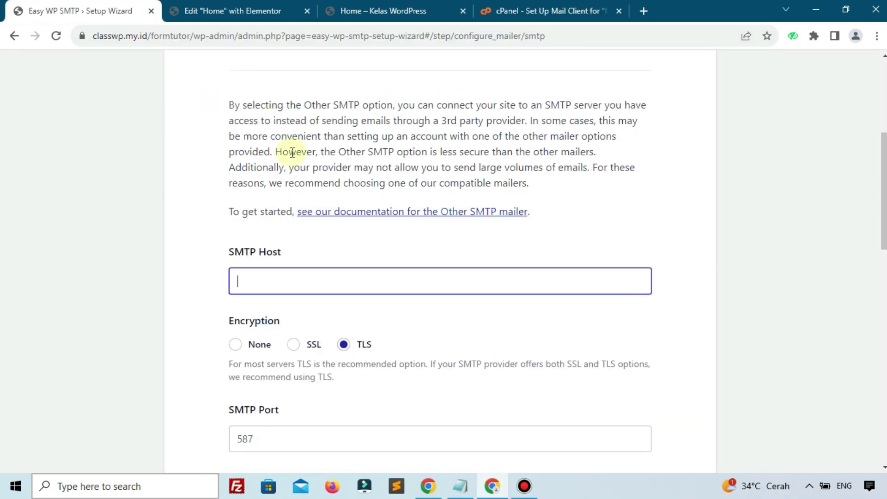
left_click(313, 344)
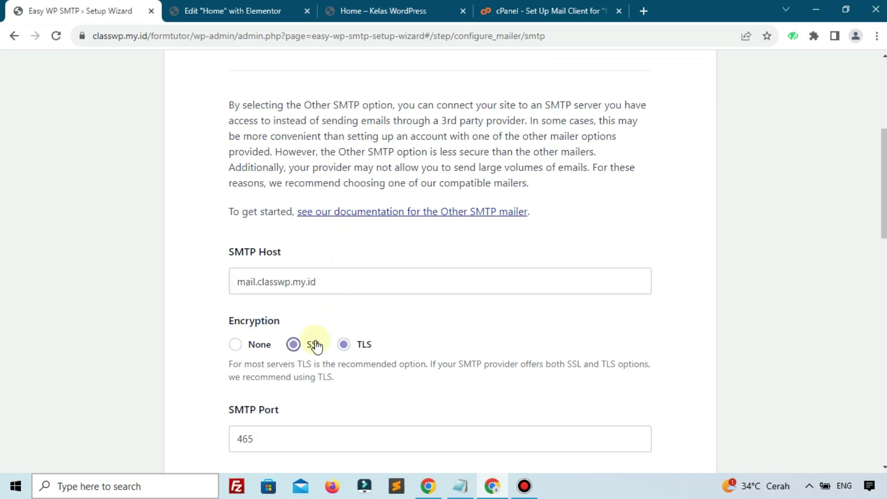
scroll(313, 346, "down", 3)
left_click(312, 313)
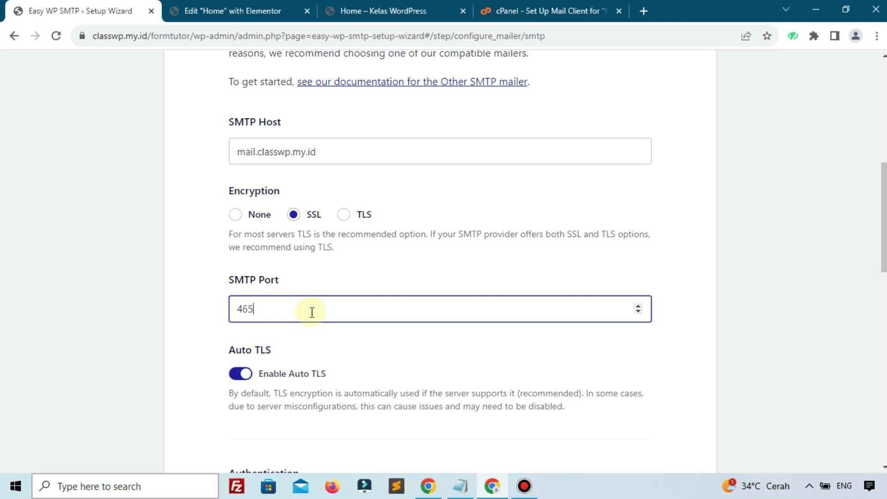
scroll(201, 303, "down", 3)
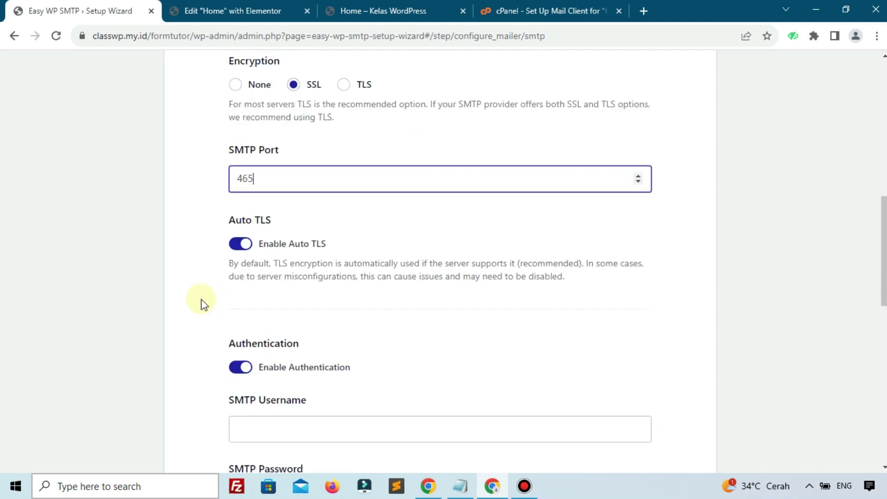
scroll(204, 305, "down", 3)
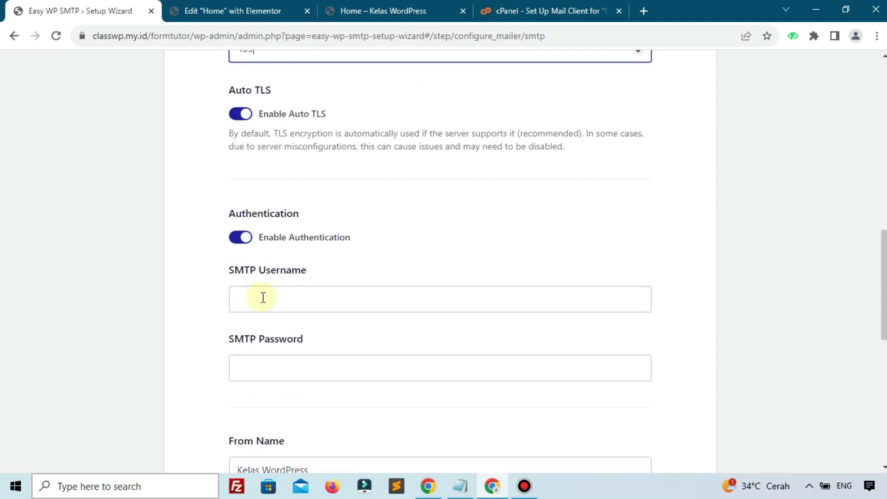
Step: Copy the mailbox username from cPanel into the SMTP Username field
left_click(494, 4)
left_click(341, 271)
left_click_drag(254, 268, 382, 272)
key("ctrl+c")
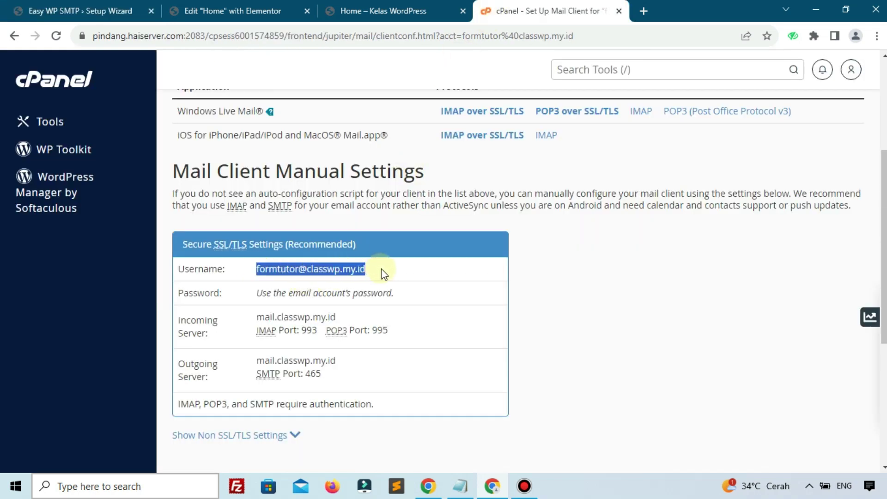
left_click(137, 21)
left_click(331, 305)
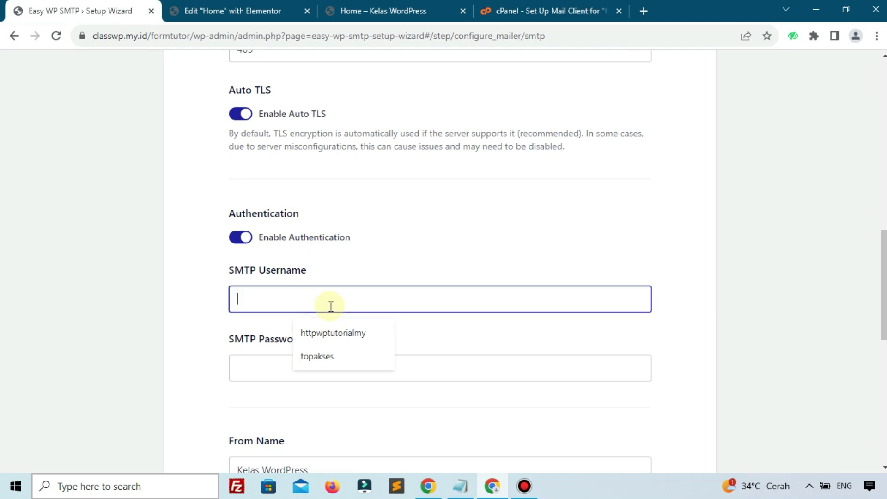
key("ctrl+v")
Step: Copy the saved password from Notepad into the SMTP Password field
left_click(460, 486)
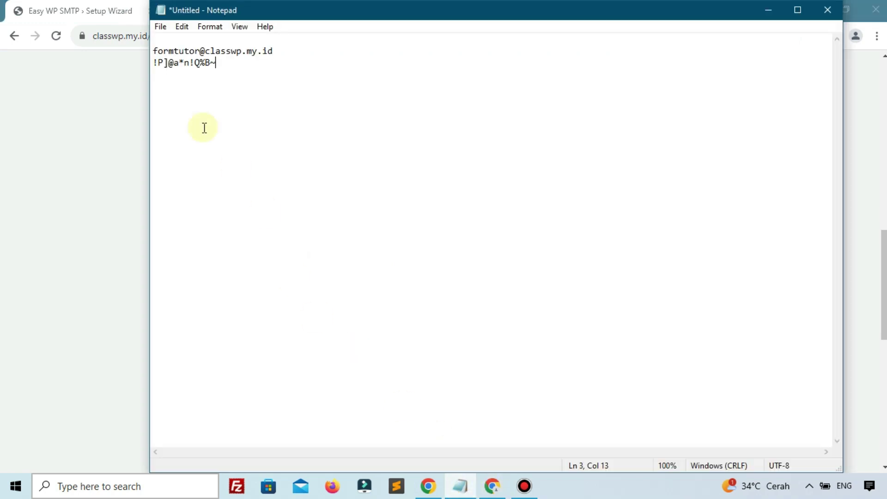
left_click_drag(221, 62, 154, 64)
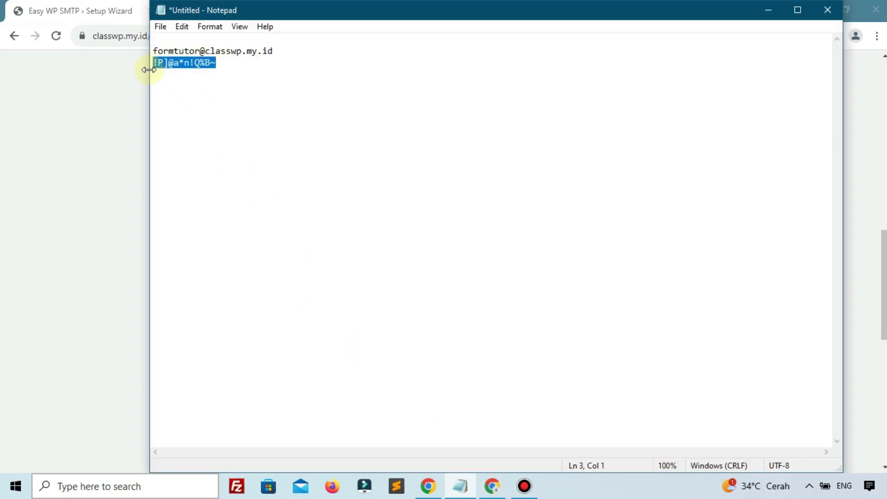
left_click(86, 127)
left_click(298, 359)
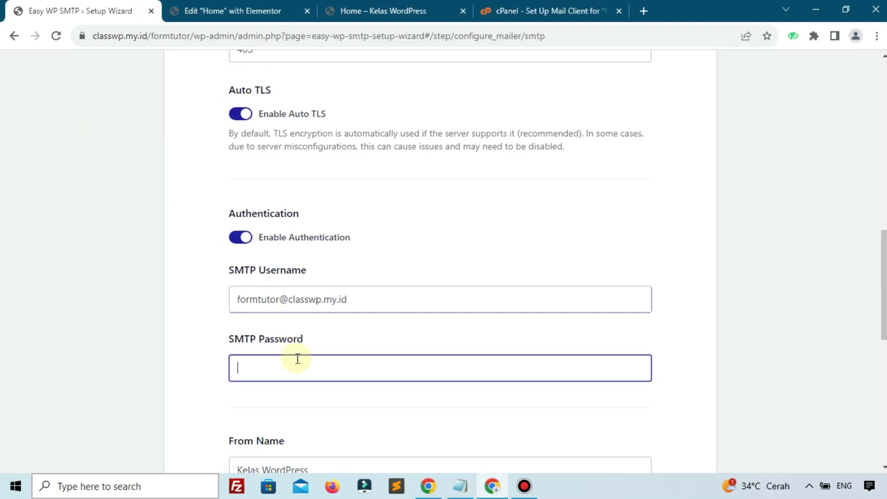
scroll(298, 359, "down", 3)
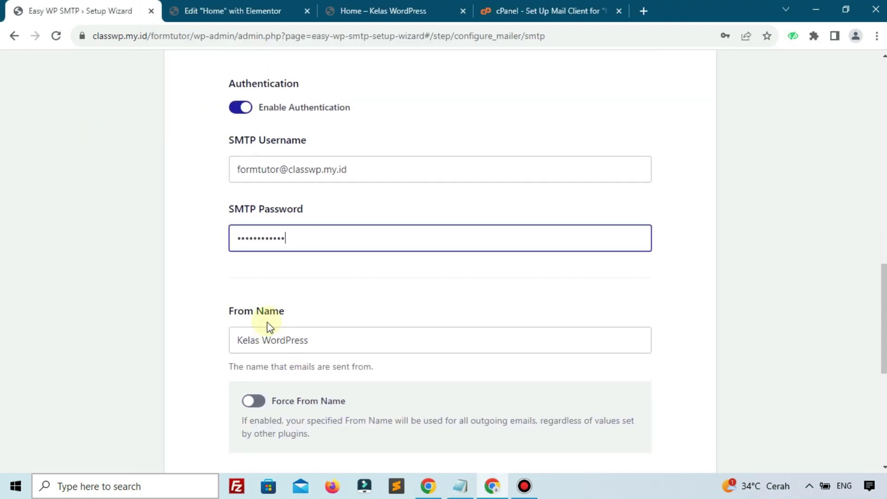
Step: Enable Force From Name and save the mailer settings
left_click(252, 401)
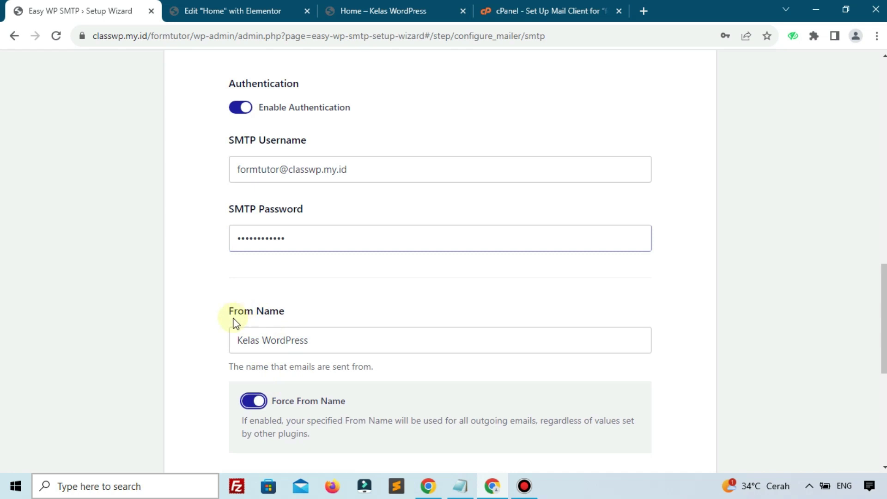
scroll(278, 305, "down", 1)
scroll(286, 303, "down", 3)
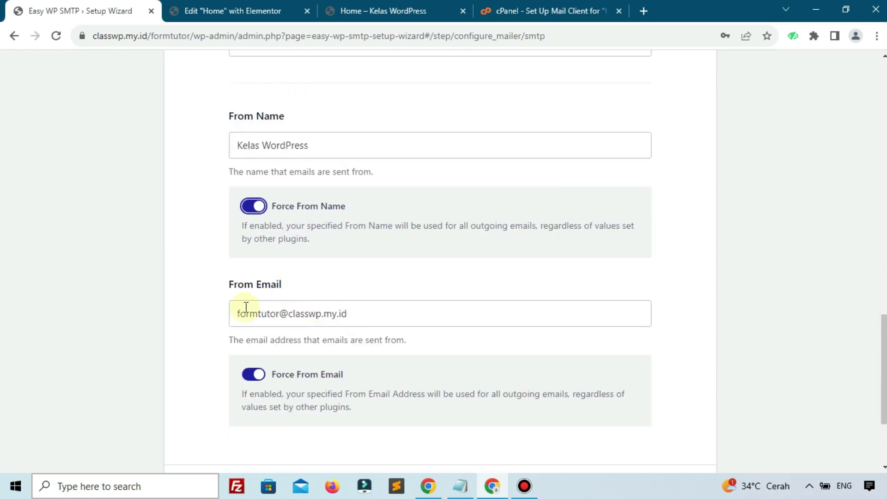
scroll(436, 295, "down", 3)
left_click(632, 358)
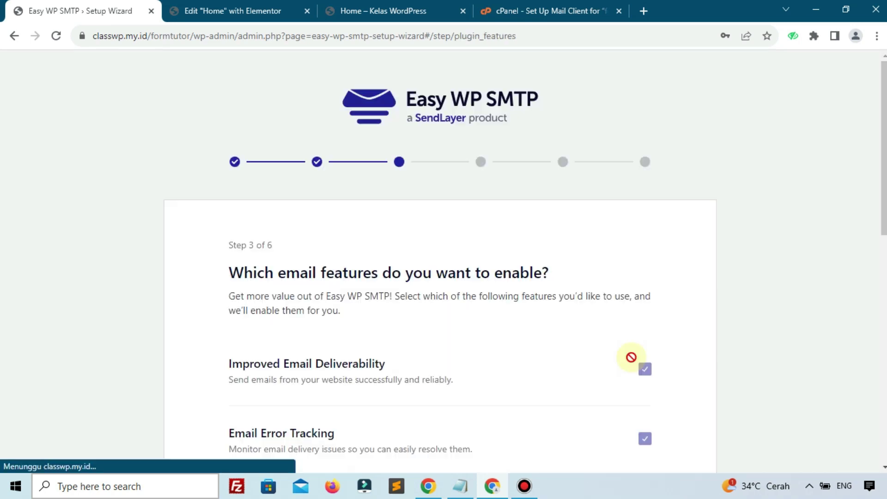
Step: Keep the email feature choices and opt in to help improve Easy WP SMTP
left_click(733, 221)
scroll(596, 297, "down", 7)
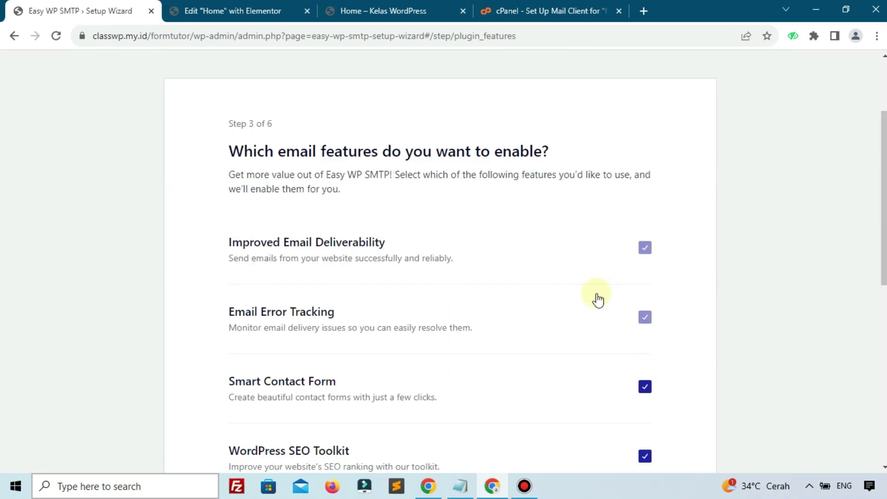
scroll(511, 307, "down", 4)
left_click(606, 318)
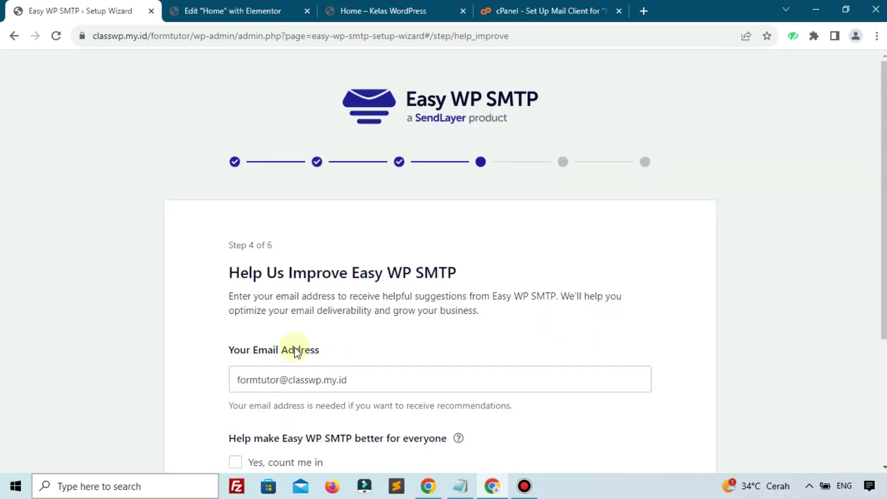
scroll(296, 351, "down", 4)
left_click(277, 278)
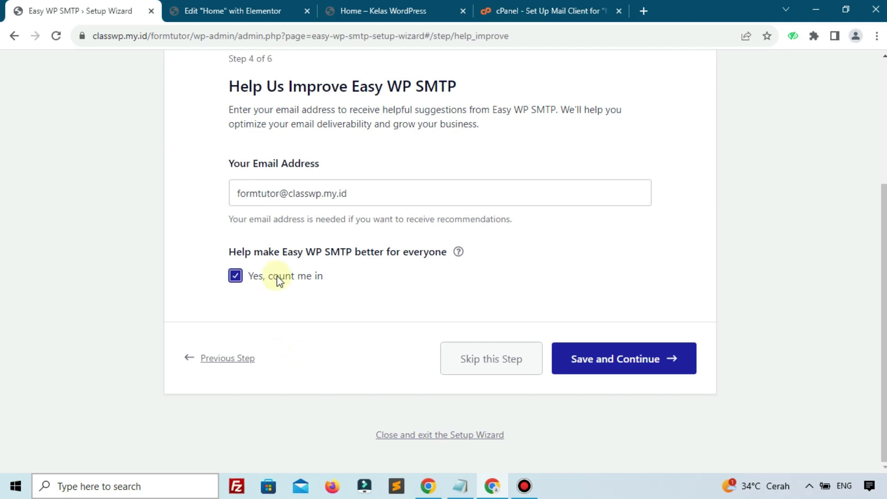
left_click(657, 360)
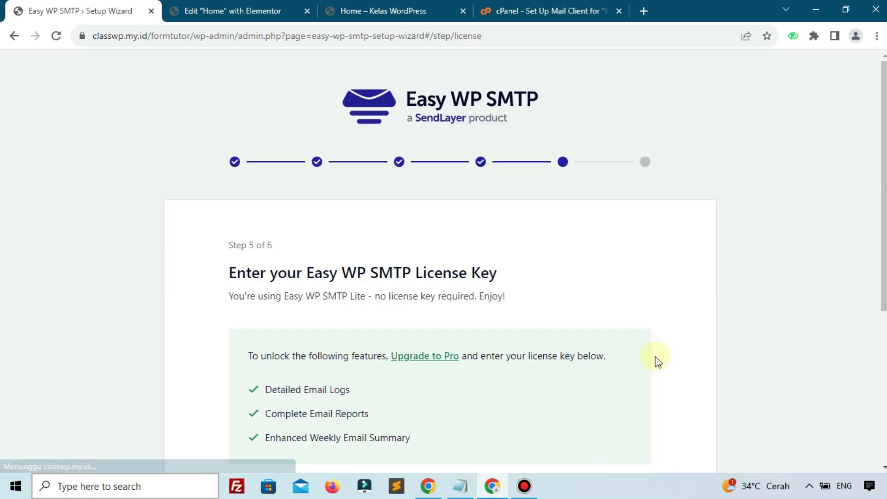
Step: Skip the licence key step and finish the Easy WP SMTP setup
scroll(659, 361, "down", 4)
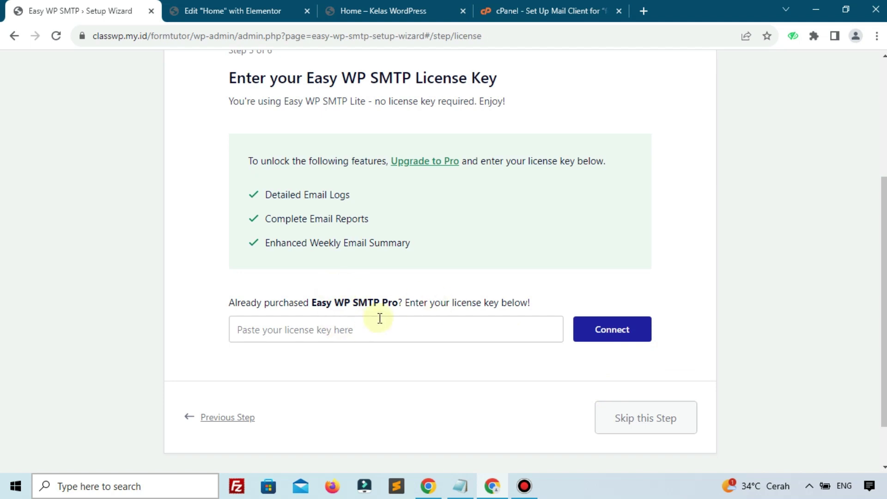
left_click(636, 427)
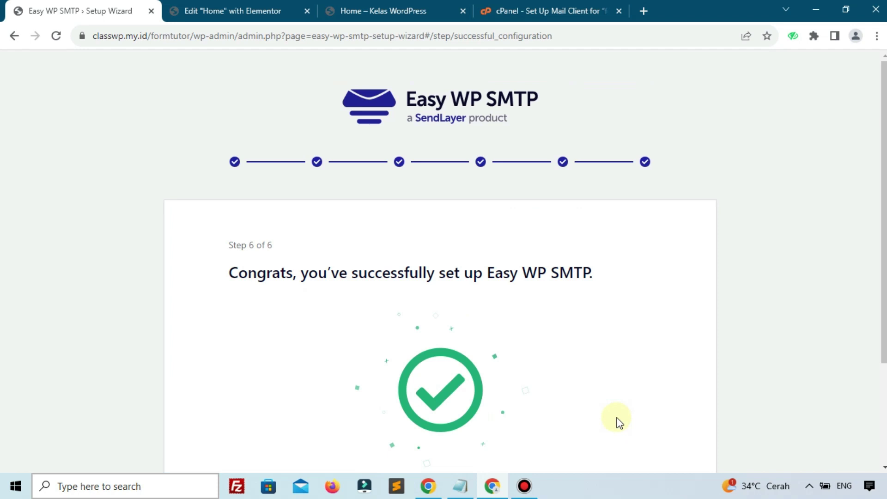
scroll(619, 422, "down", 3)
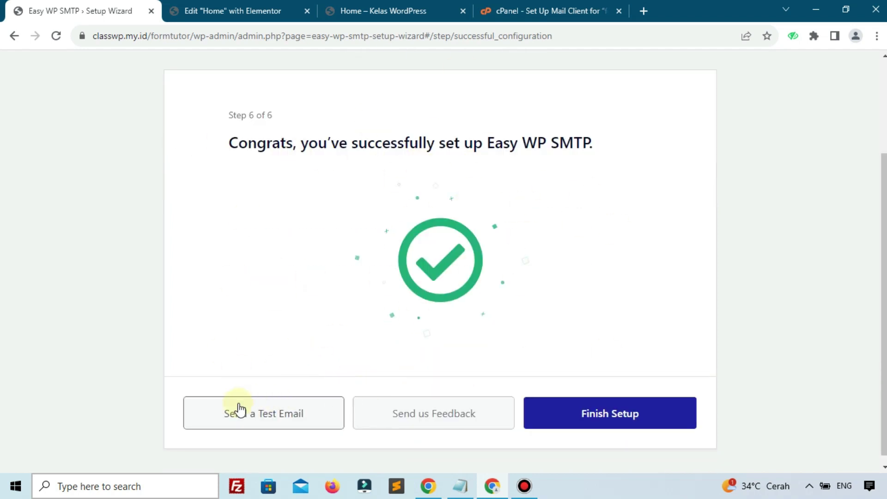
left_click(591, 402)
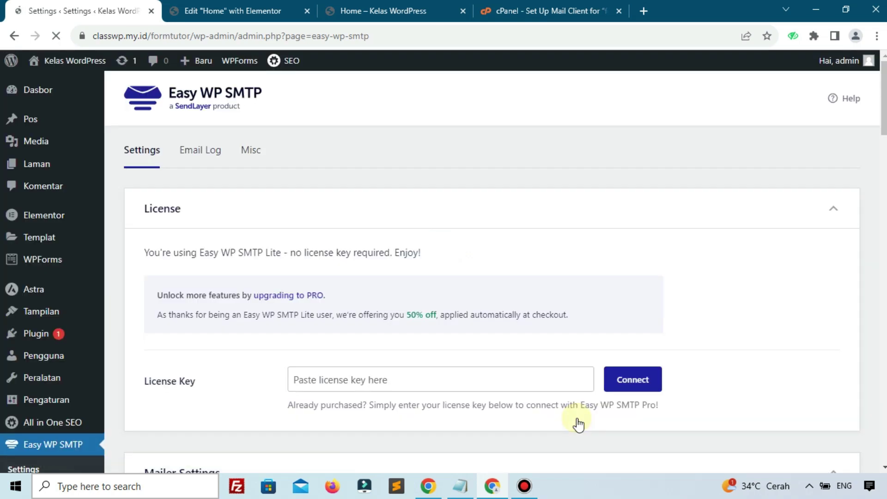
Step: Send a custom test email with subject 'Kerjasama' and message 'Halo selamat sore'
scroll(506, 404, "down", 3)
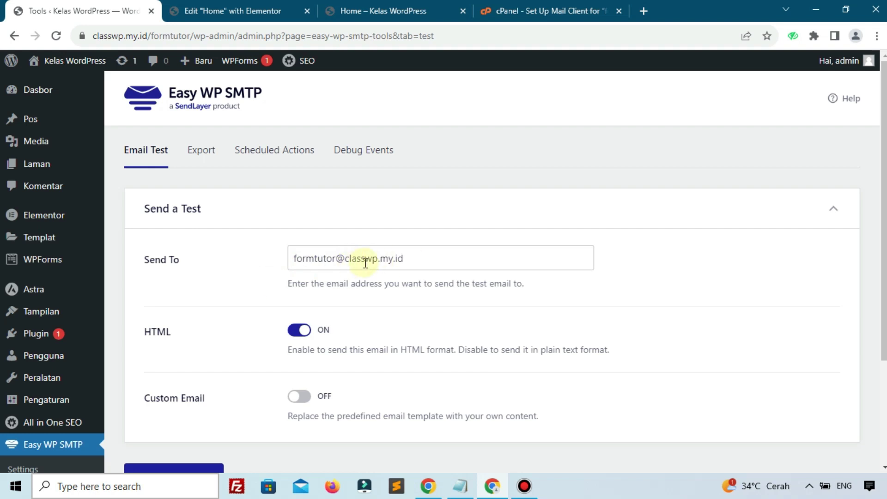
scroll(236, 360, "down", 3)
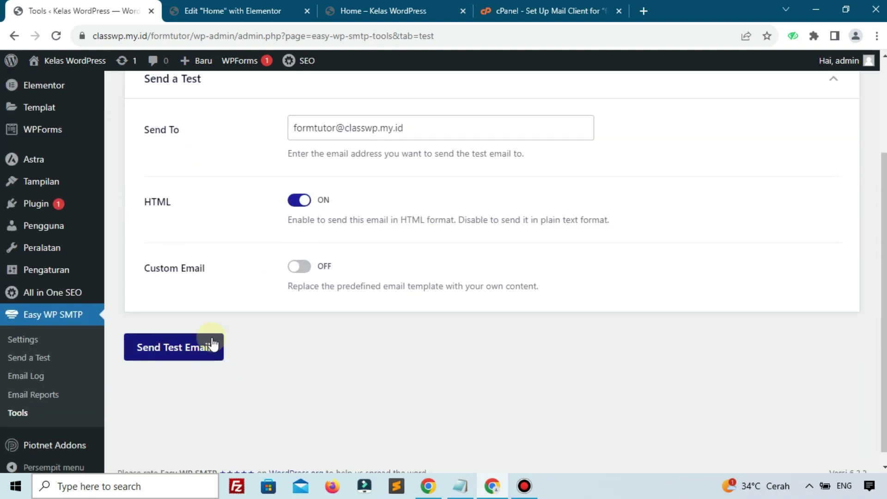
left_click(293, 273)
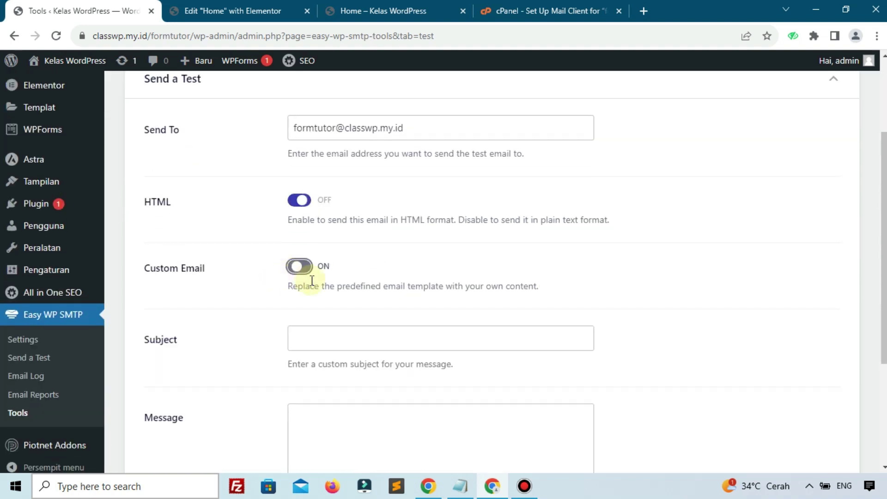
left_click(346, 341)
left_click(365, 394)
left_click(347, 436)
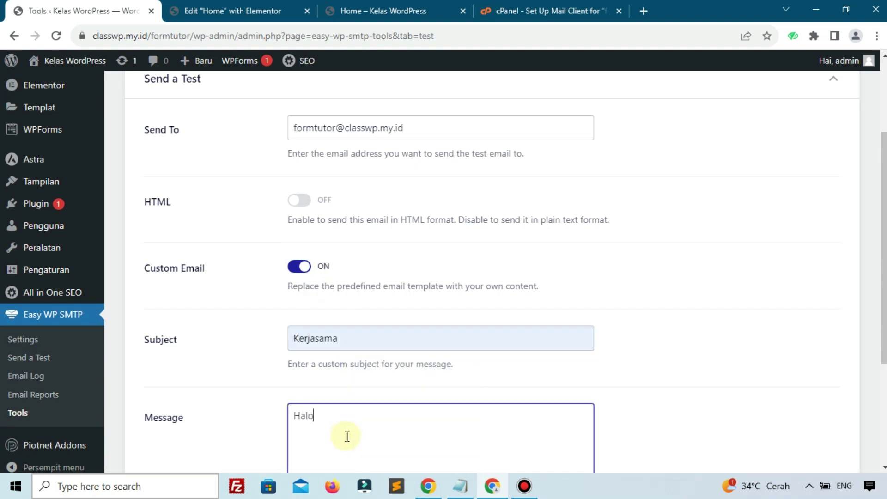
type("Halo selamat sore")
scroll(347, 436, "down", 4)
left_click(208, 416)
scroll(208, 215, "up", 4)
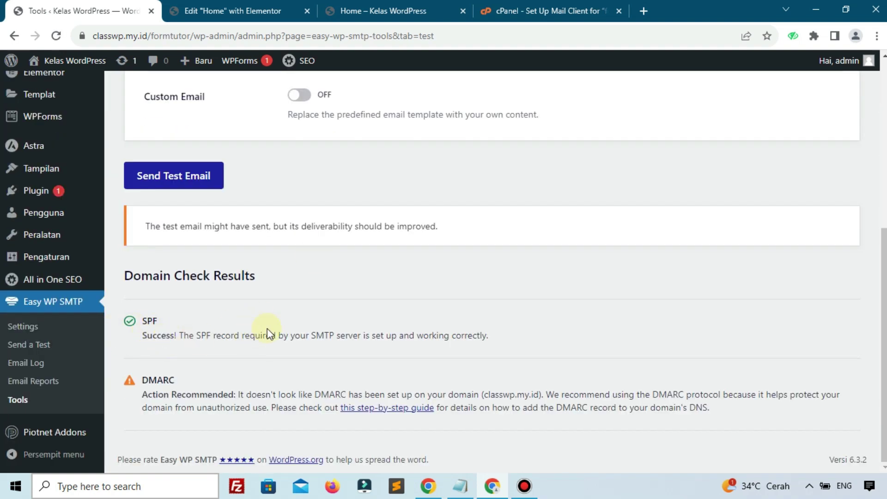
Step: Go back to cPanel's email accounts list and open webmail for the form mailbox
left_click(504, 11)
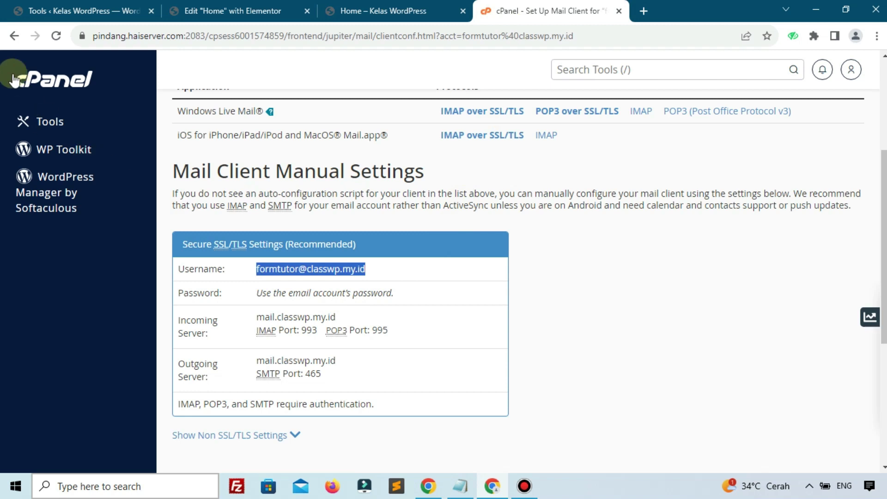
left_click(13, 37)
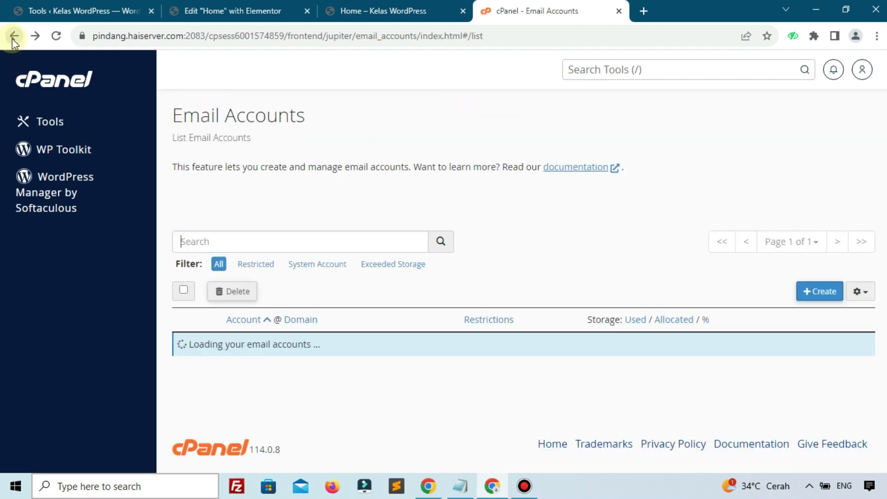
scroll(286, 347, "down", 3)
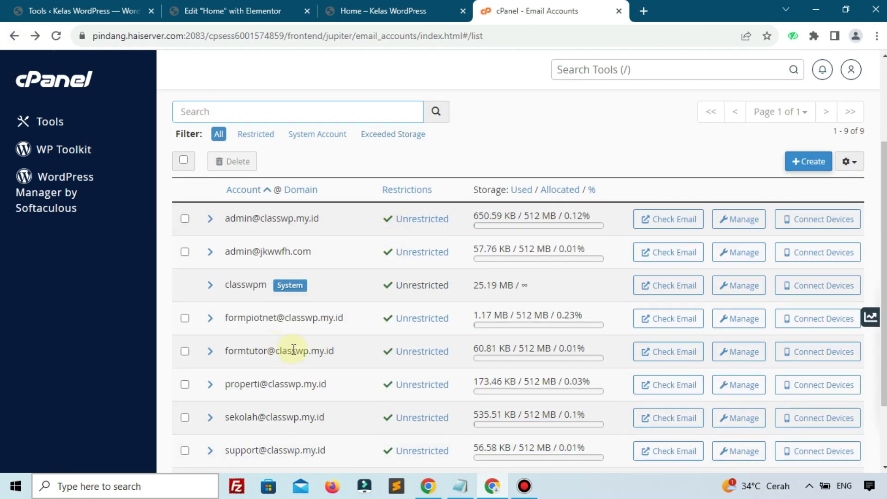
left_click(656, 356)
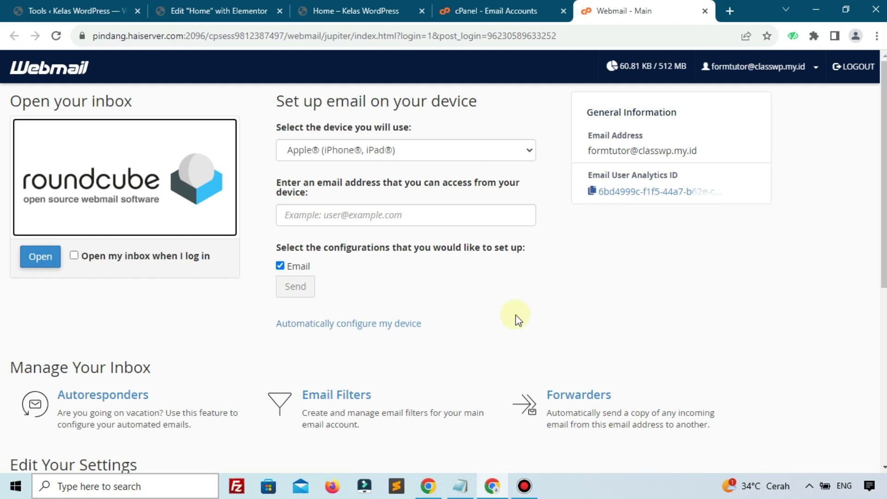
Step: Open the Roundcube inbox and read the Kerjasama test email
left_click(171, 179)
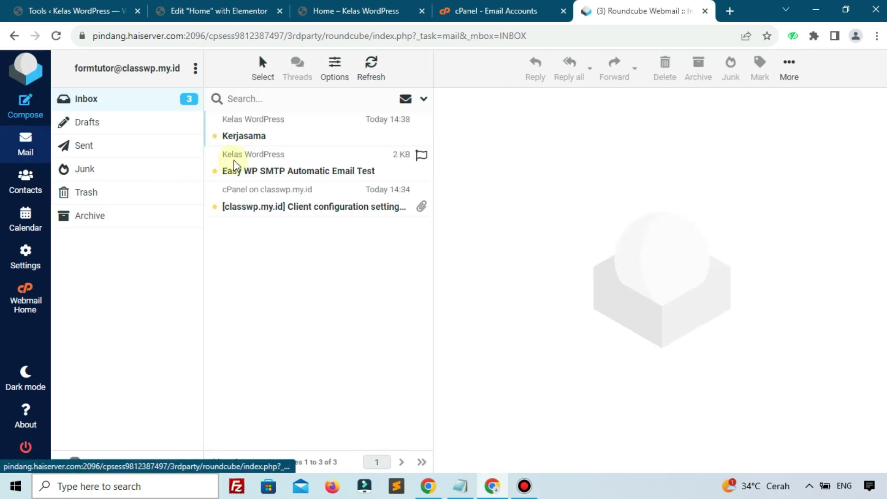
left_click(246, 137)
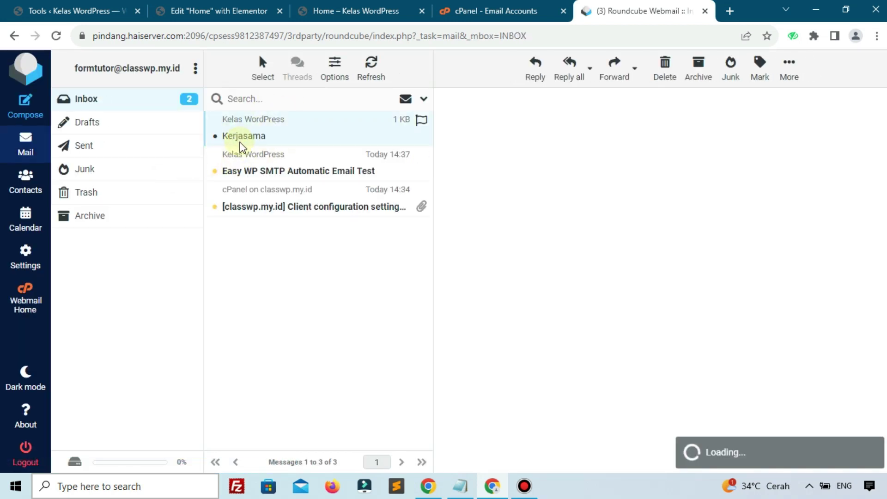
left_click_drag(464, 175, 539, 181)
left_click(571, 185)
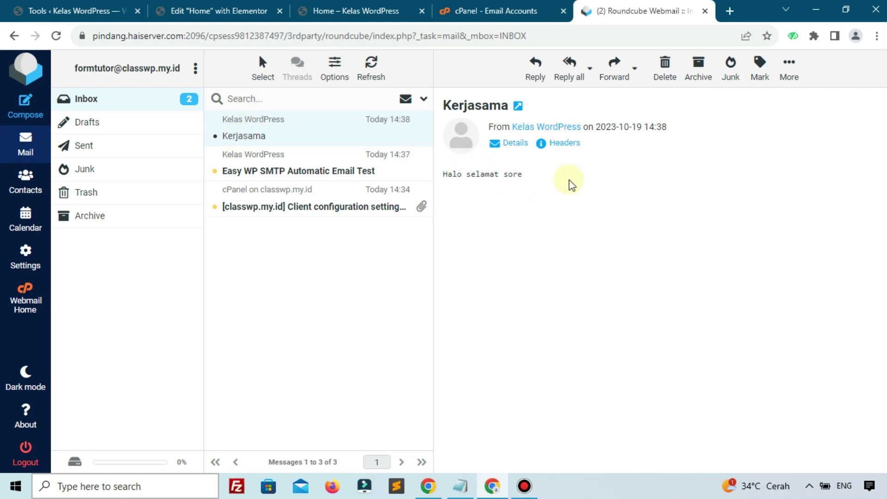
Step: Return to the Elementor editor for the Home page's form
left_click(490, 10)
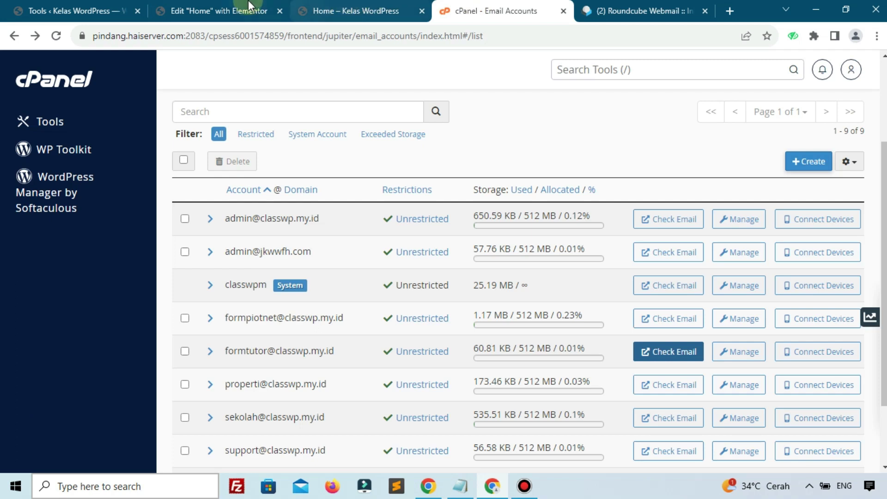
left_click(248, 6)
scroll(321, 259, "up", 5)
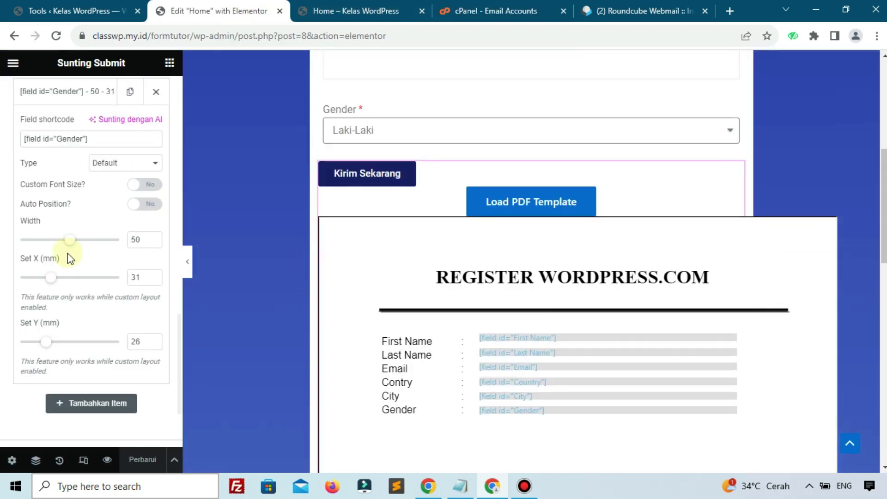
scroll(67, 253, "up", 10)
scroll(68, 253, "up", 8)
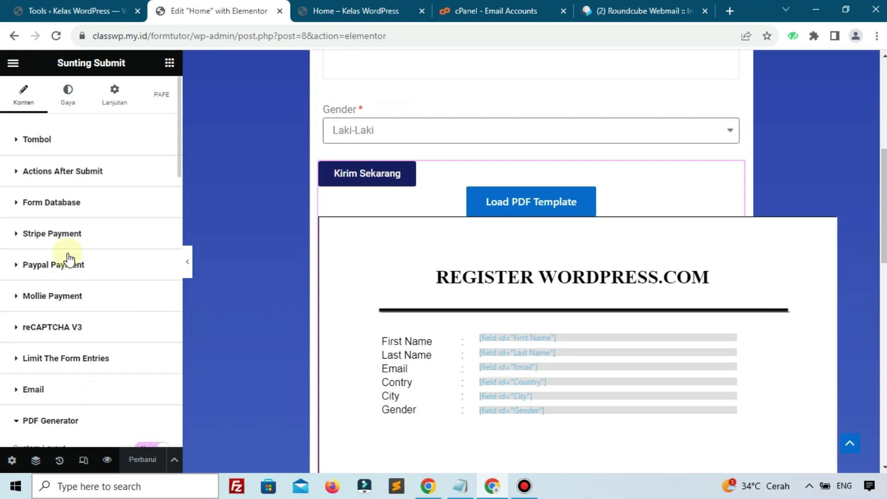
Step: In the form's Email settings, replace the subject's 'New message from' with 'Pesan Baru'
scroll(69, 259, "down", 1)
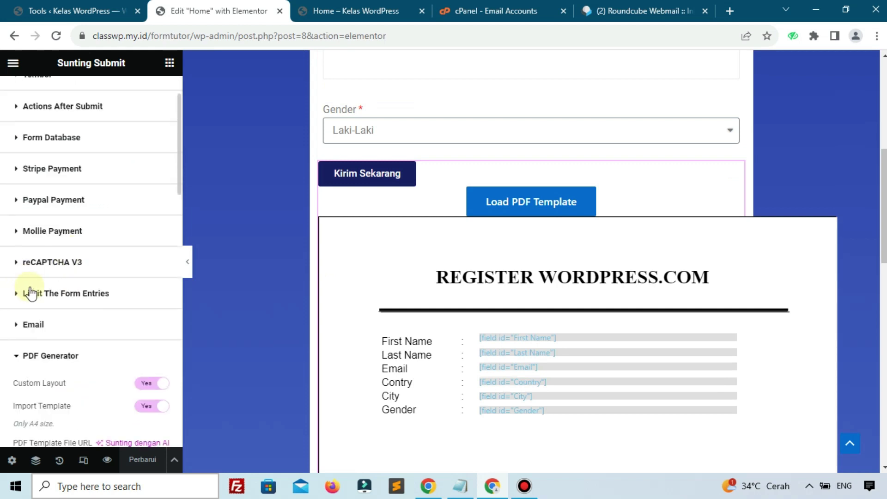
left_click(39, 326)
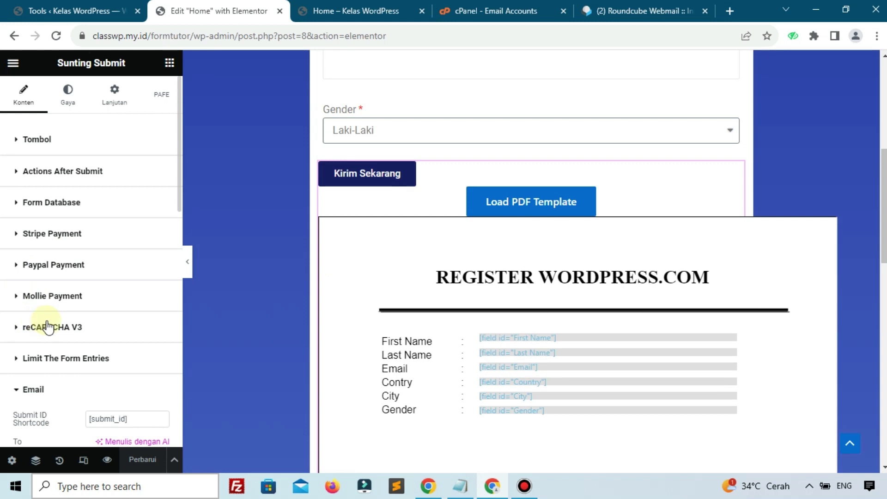
scroll(49, 326, "down", 2)
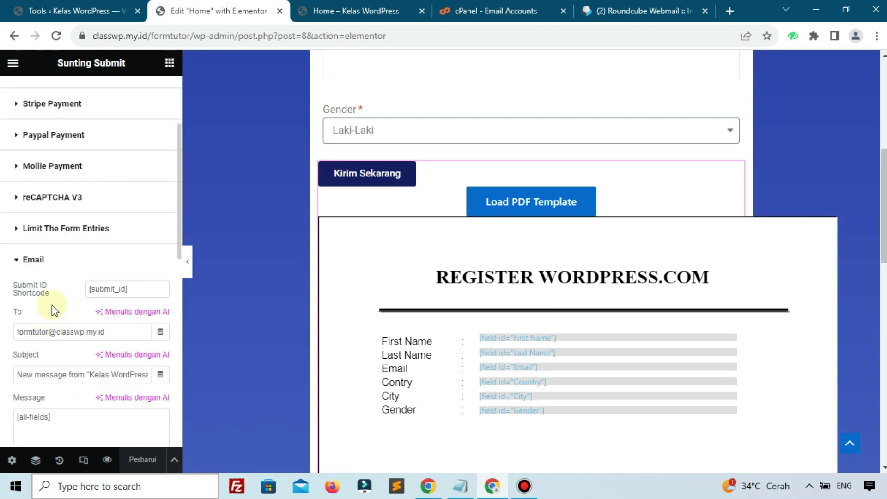
scroll(52, 303, "up", 1)
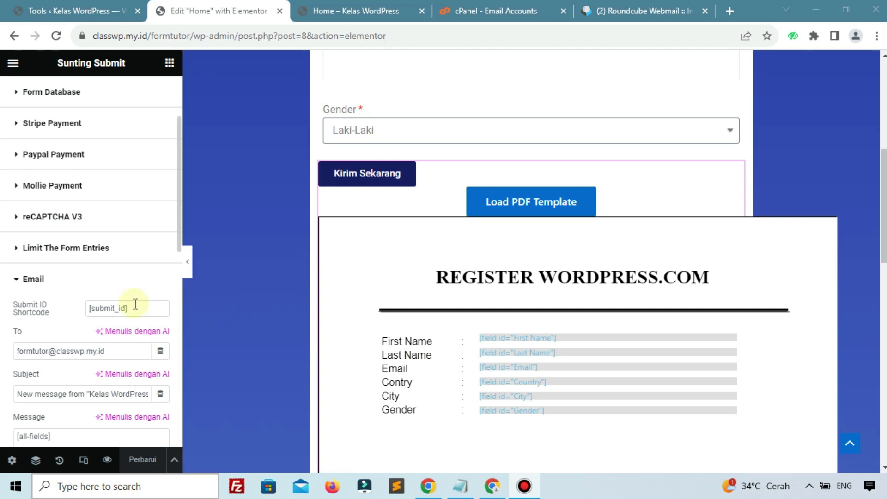
scroll(130, 309, "down", 3)
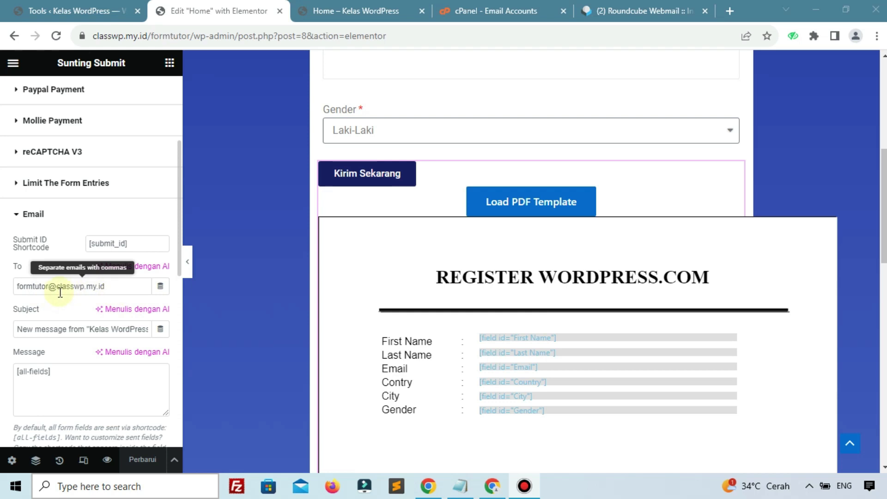
left_click(77, 327)
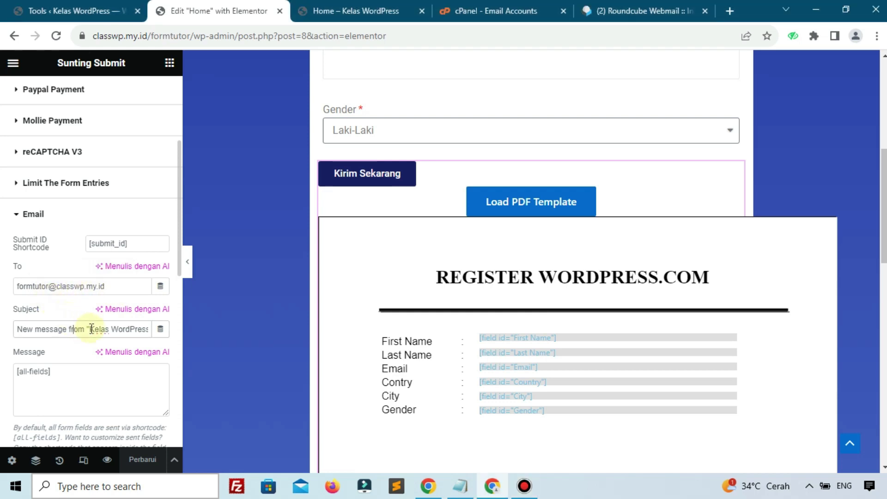
left_click_drag(82, 328, 2, 327)
type("Pesa")
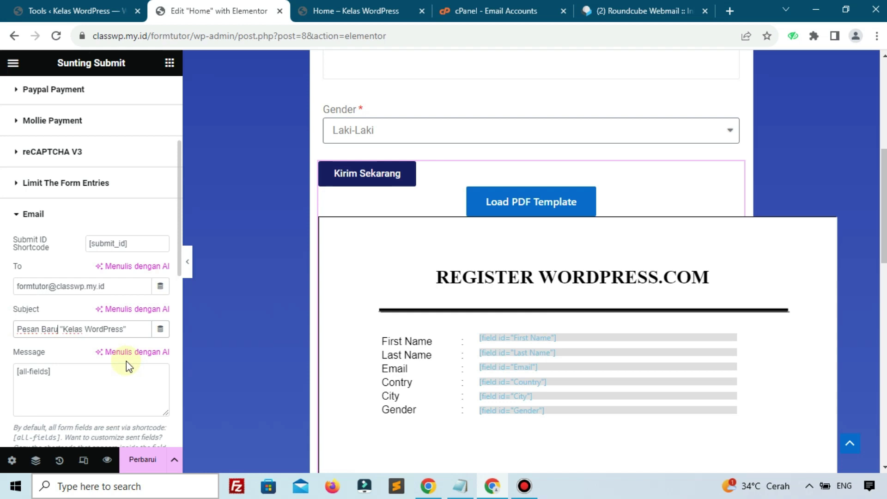
left_click(112, 375)
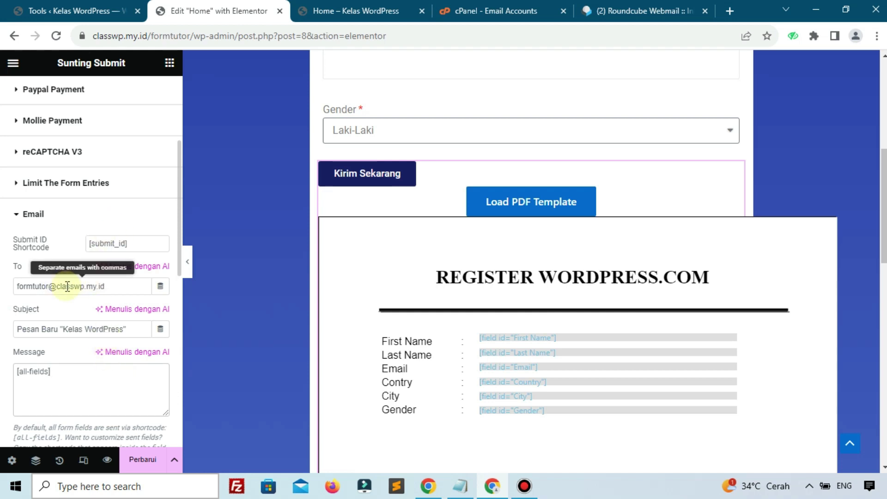
scroll(264, 288, "up", 4)
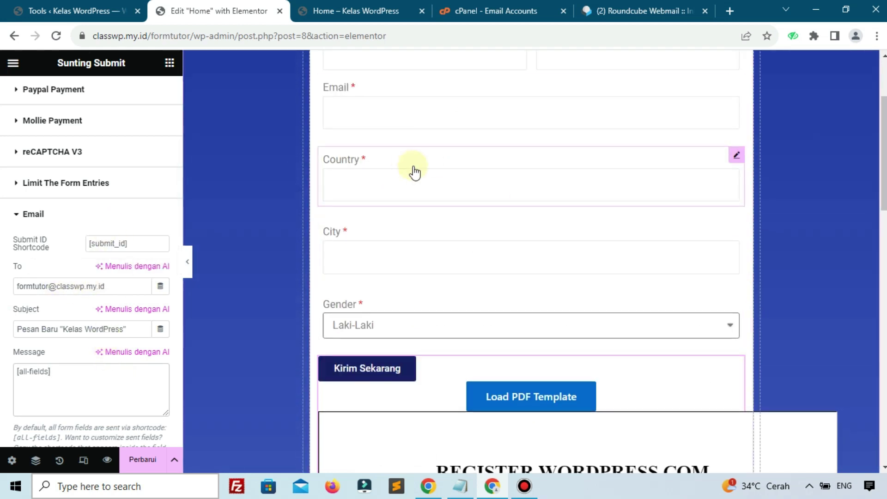
Step: Check the webmail inbox and form preview, then return to the editor's Email message box
left_click(610, 11)
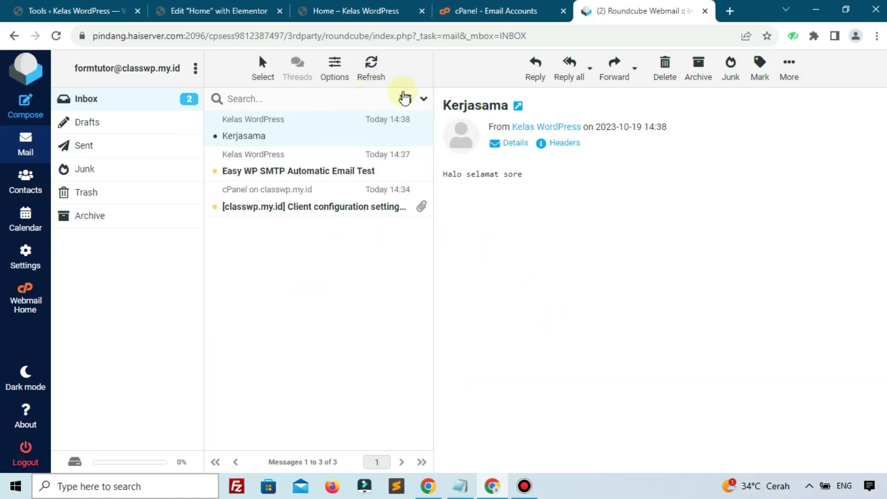
left_click(354, 11)
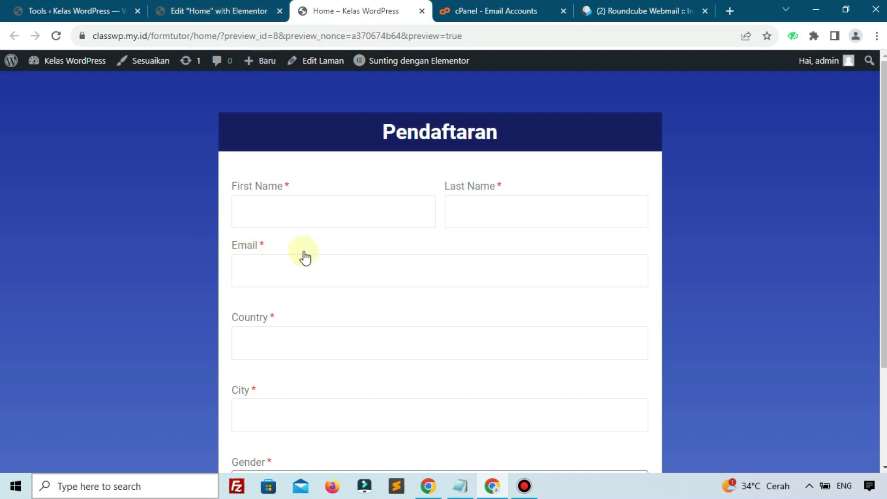
scroll(305, 258, "down", 3)
left_click(615, 9)
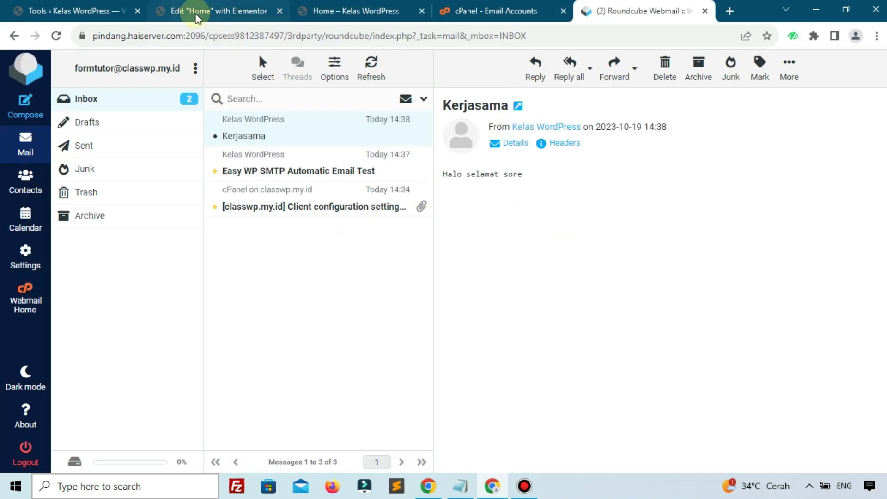
left_click(183, 12)
left_click(16, 371)
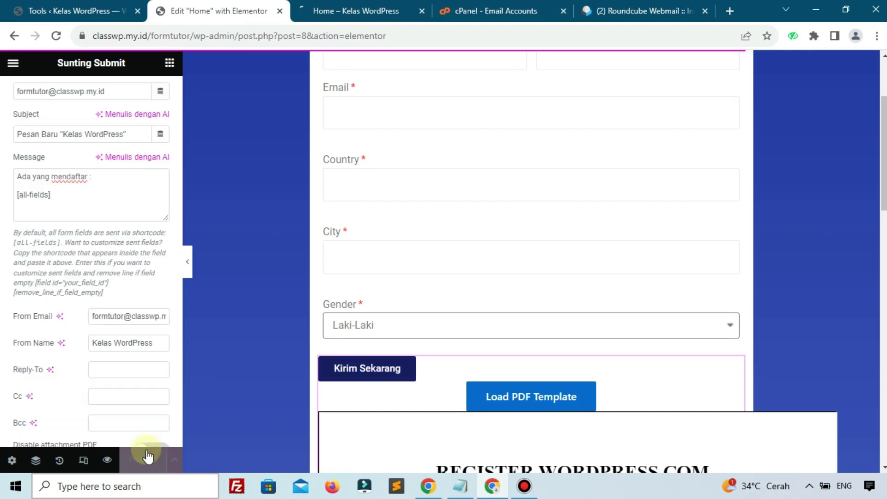
Step: Save the page with the message starting 'Ada yang mendaftar :' above [all-fields]
left_click(145, 458)
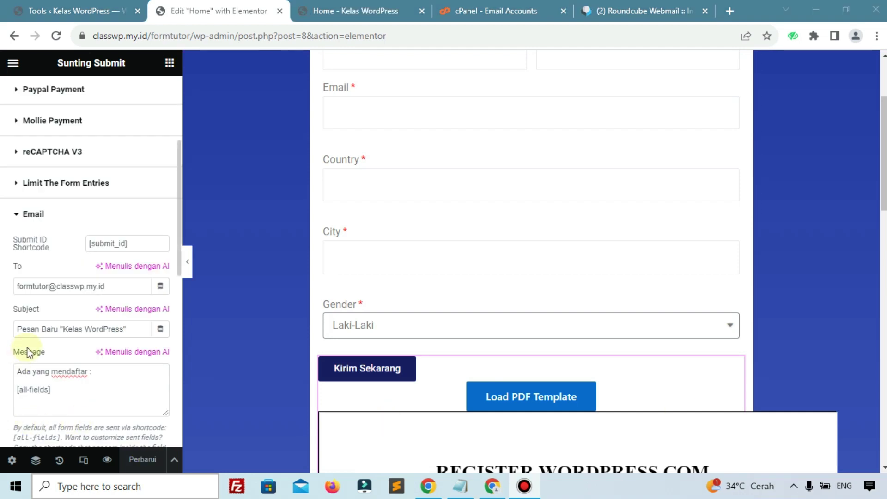
scroll(46, 351, "down", 3)
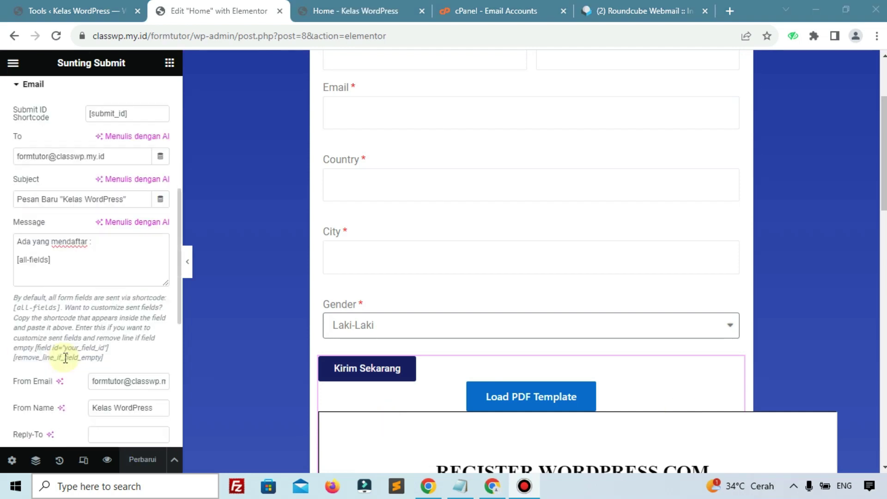
left_click(99, 271)
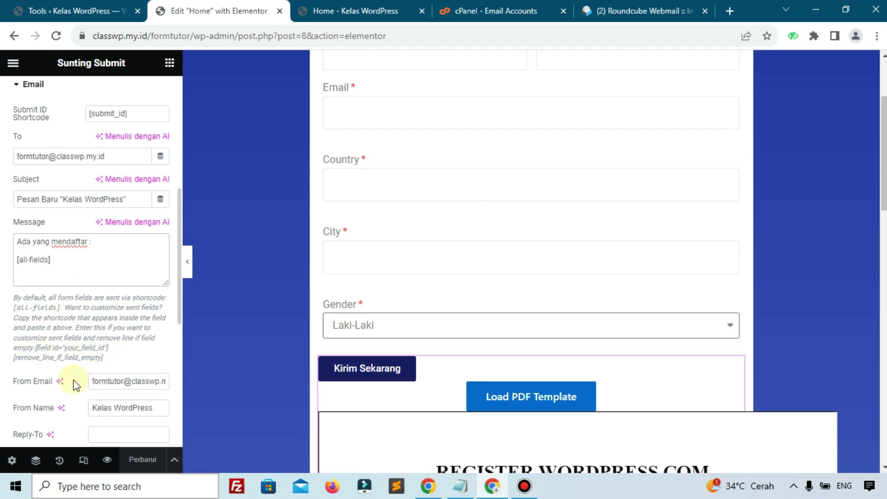
Step: Review the sender email address, From Name Kelas WordPress, and the other Email action fields
left_click(101, 382)
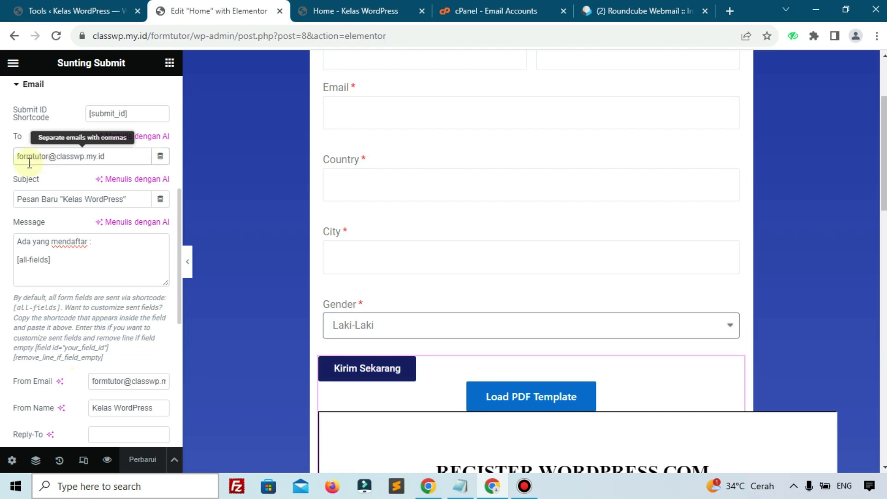
scroll(32, 198, "down", 3)
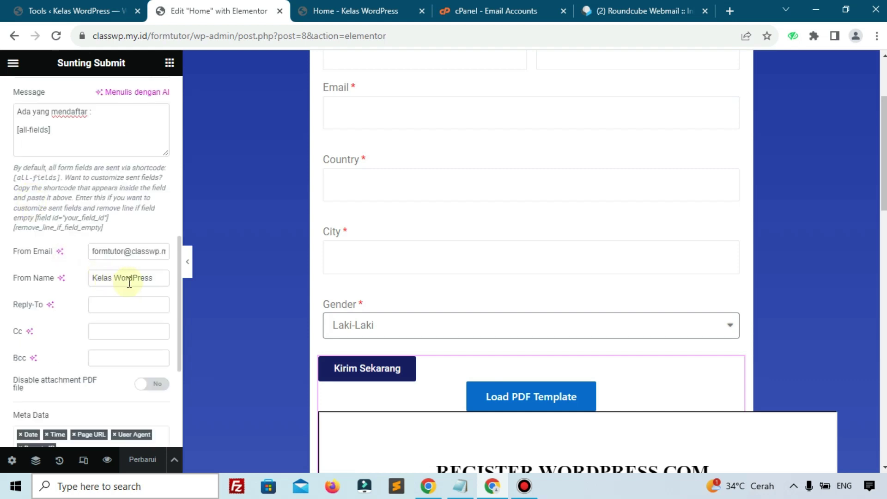
scroll(135, 283, "down", 3)
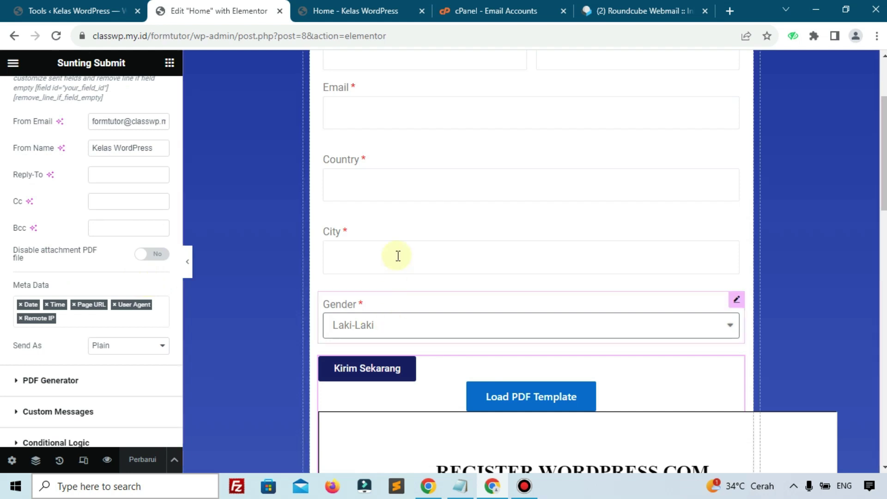
scroll(396, 253, "up", 3)
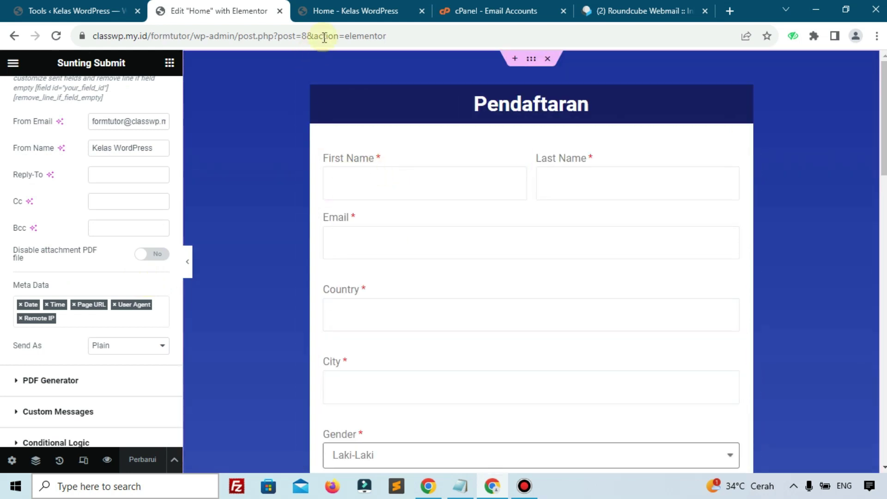
scroll(2, 275, "up", 4)
scroll(3, 275, "up", 4)
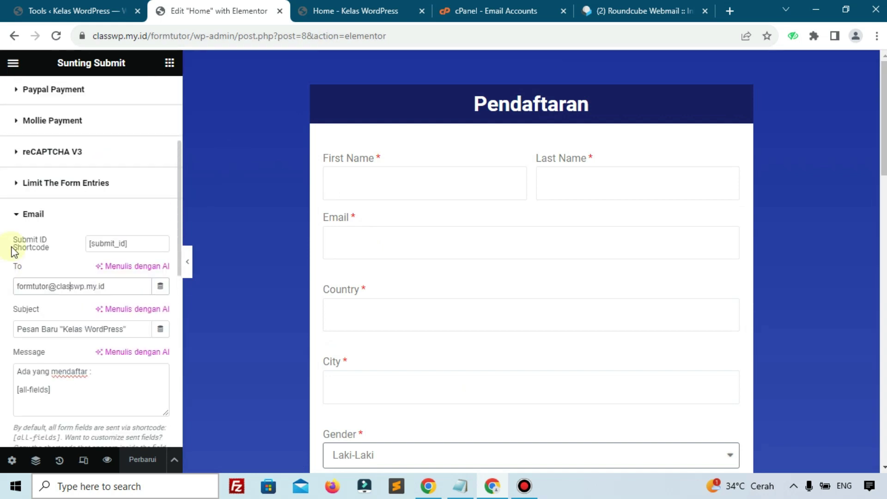
scroll(40, 202, "up", 2)
scroll(40, 202, "up", 2)
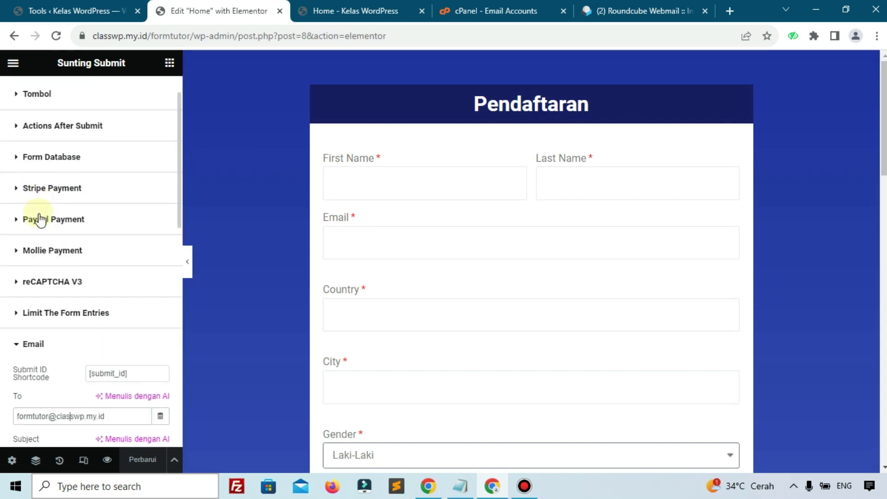
Step: Add Email 2 as a second action under Actions After Submit
left_click(67, 128)
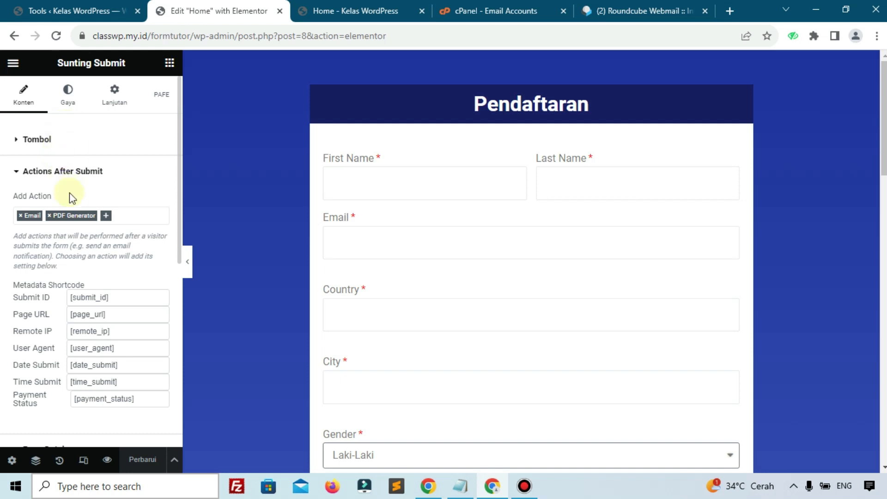
left_click(110, 221)
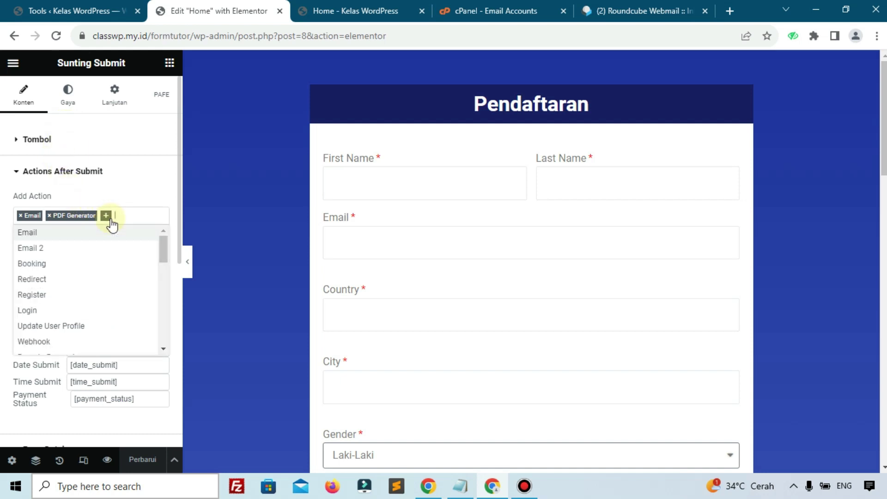
left_click(71, 249)
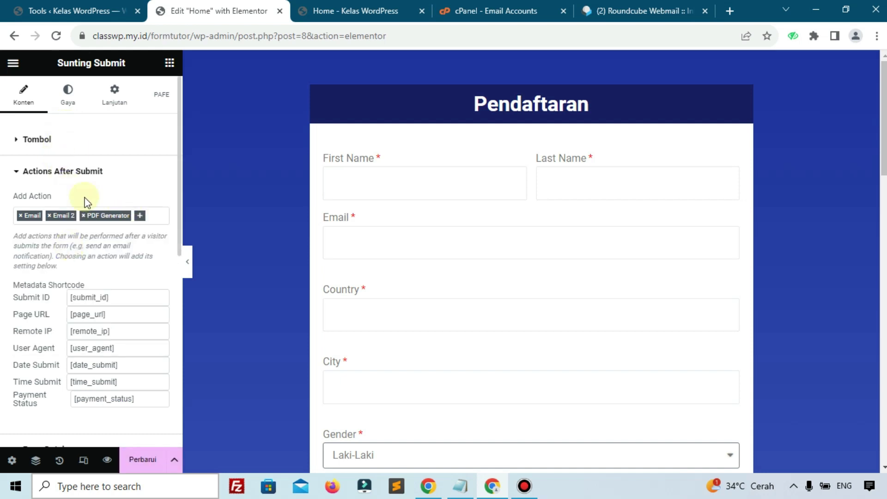
scroll(87, 202, "down", 7)
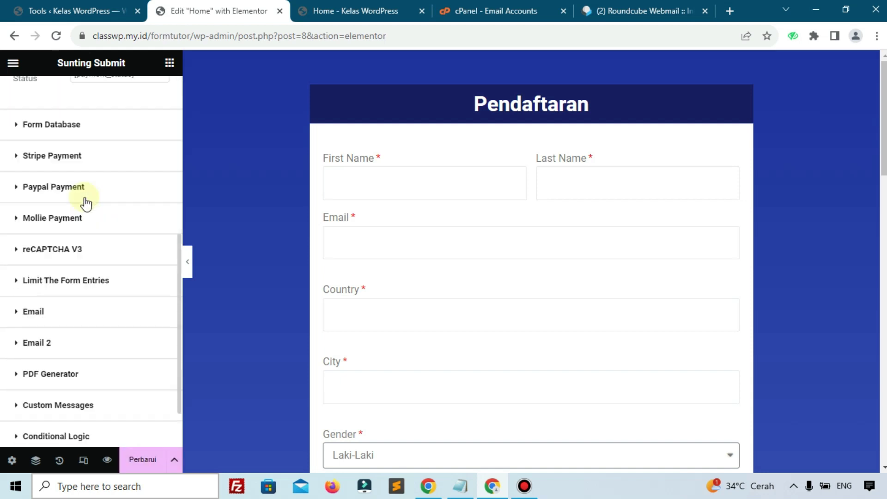
Step: Expand the Email 2 settings and review its message and recipient fields
left_click(64, 341)
scroll(63, 334, "down", 6)
left_click(63, 334)
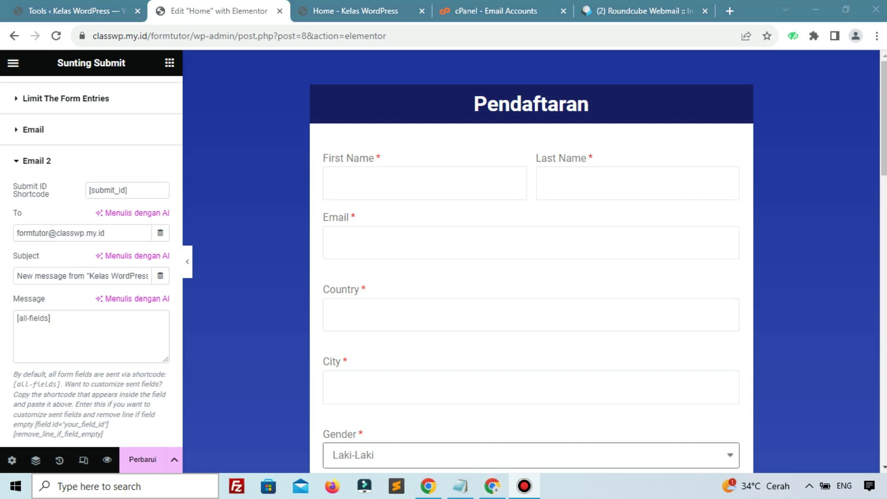
left_click(408, 258)
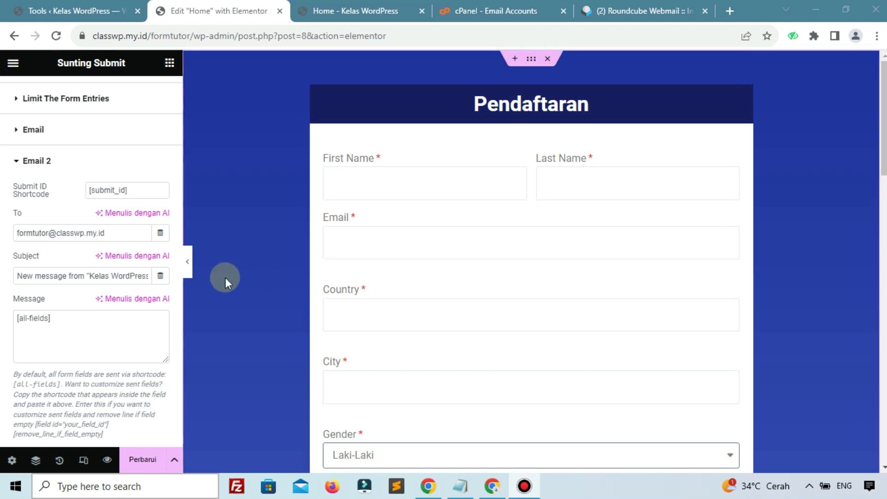
left_click(114, 238)
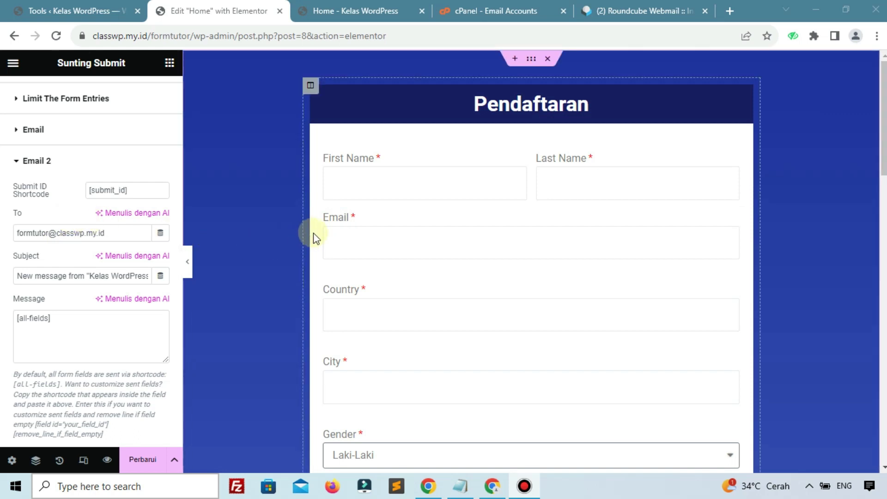
Step: Copy the Email field's shortcode and reopen the Email 2 action settings
left_click(340, 229)
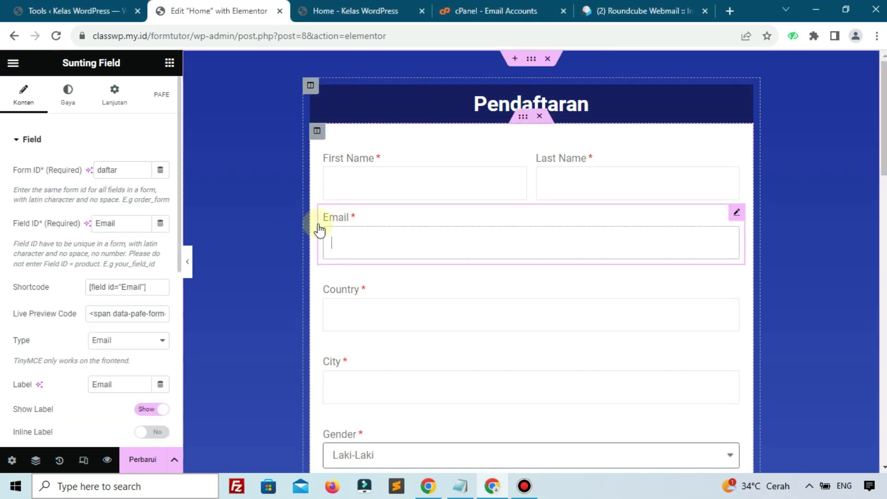
triple_click(134, 292)
key("ctrl+c")
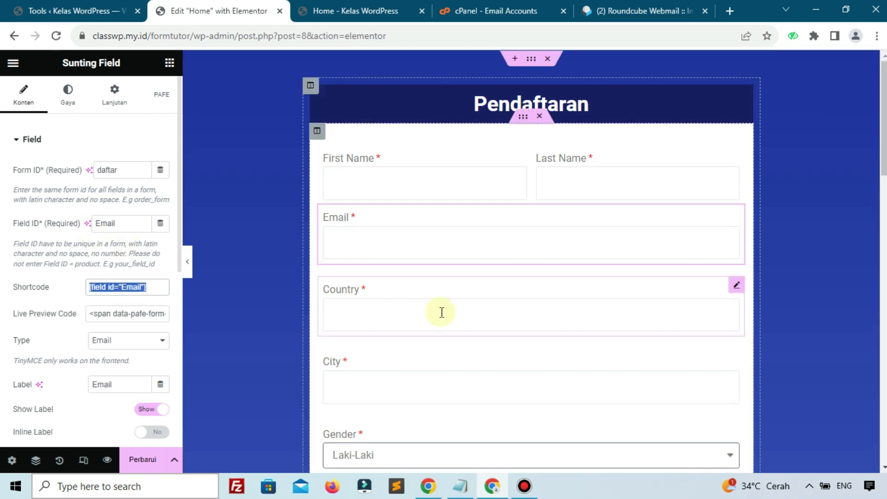
scroll(439, 314, "down", 7)
left_click(377, 286)
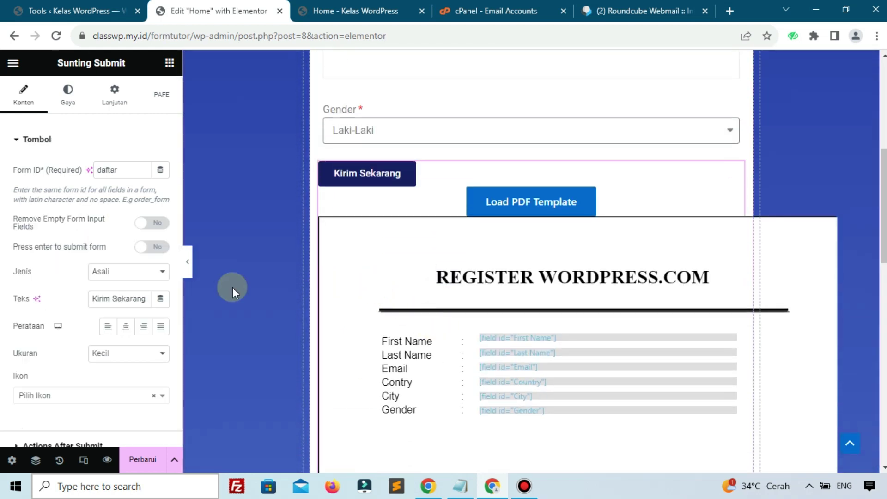
scroll(107, 308, "down", 10)
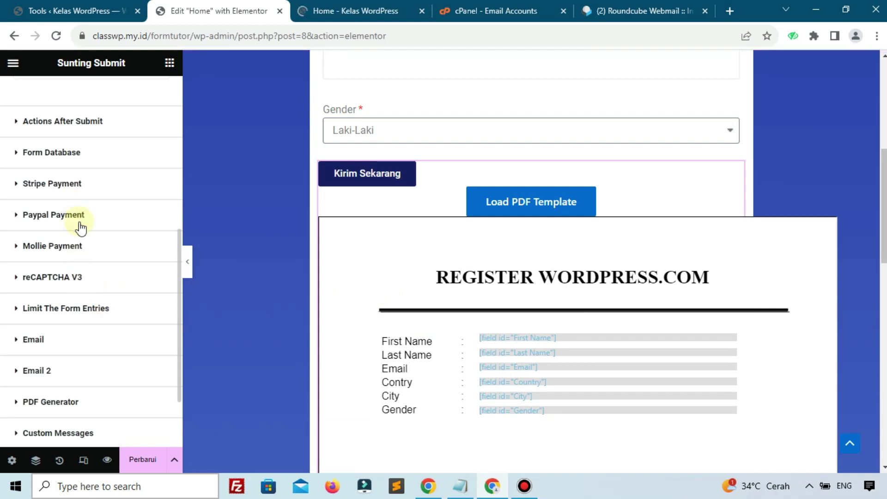
scroll(80, 262, "down", 2)
left_click(76, 279)
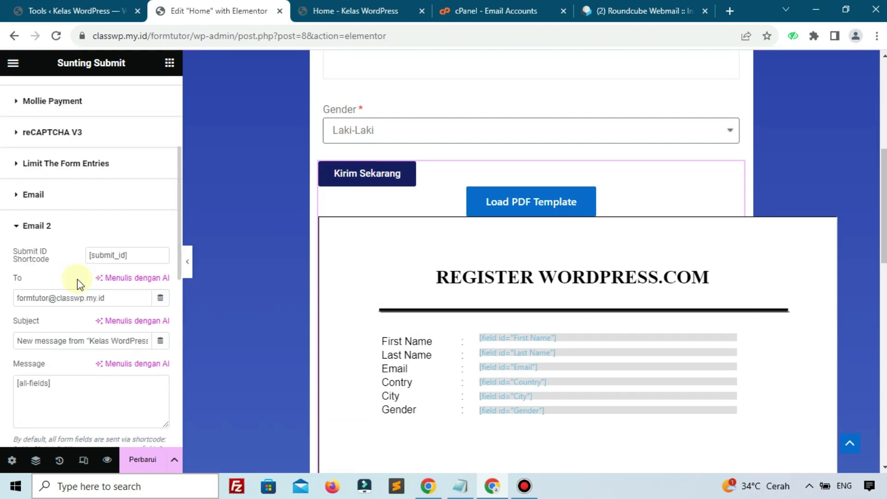
scroll(76, 279, "down", 3)
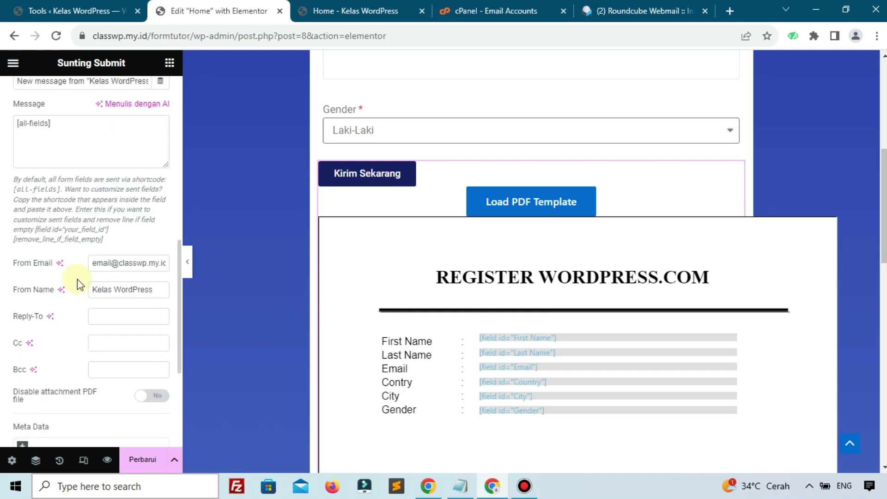
scroll(77, 279, "down", 3)
scroll(76, 279, "up", 6)
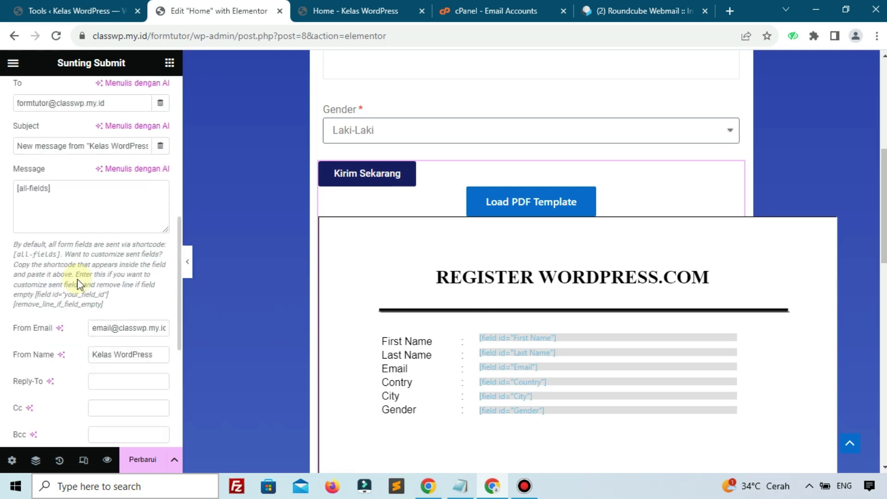
scroll(77, 279, "up", 3)
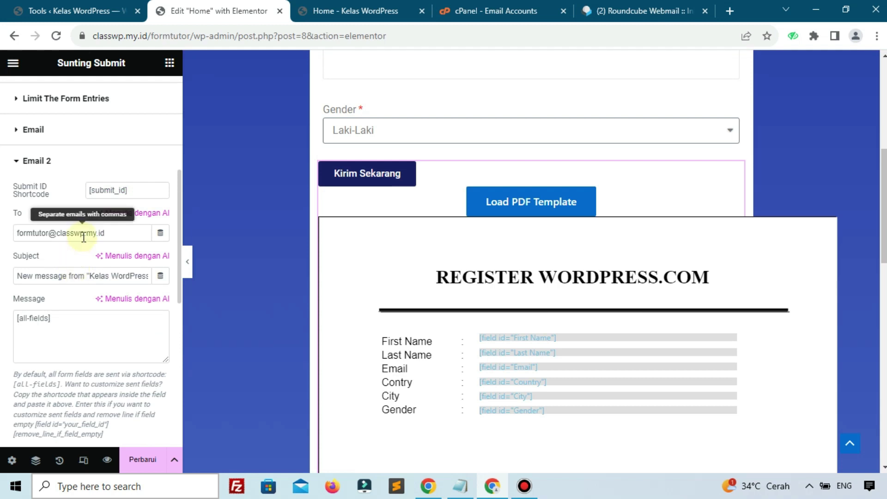
Step: Set Email 2's To address to [field id="Email"], review Subject and Message, and save with Perbarui
left_click(55, 231)
key("ctrl+a")
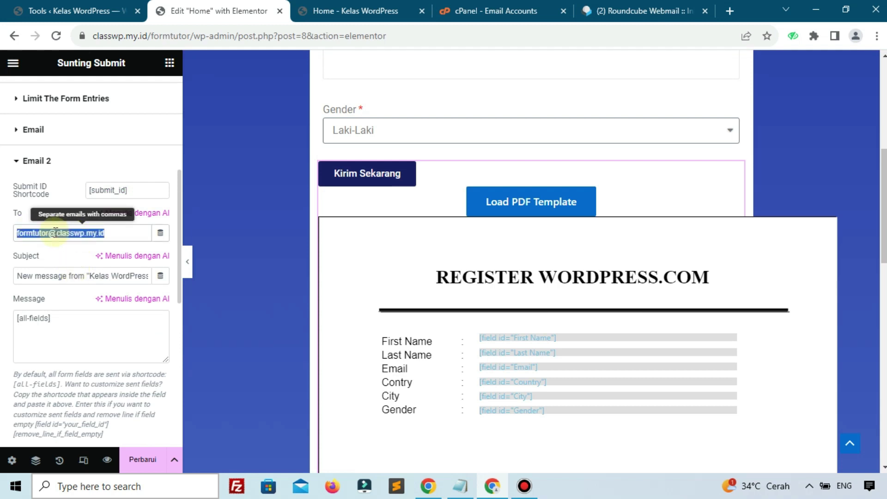
key("ctrl+v")
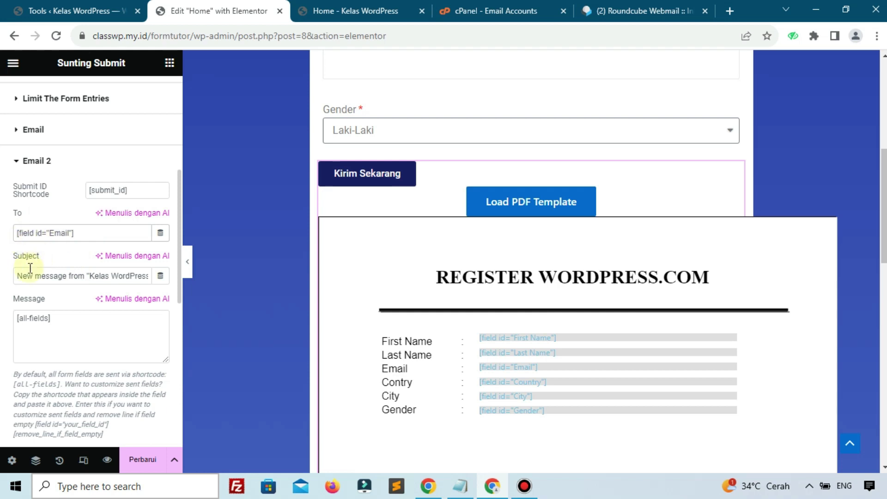
left_click_drag(110, 275, 65, 307)
left_click(73, 322)
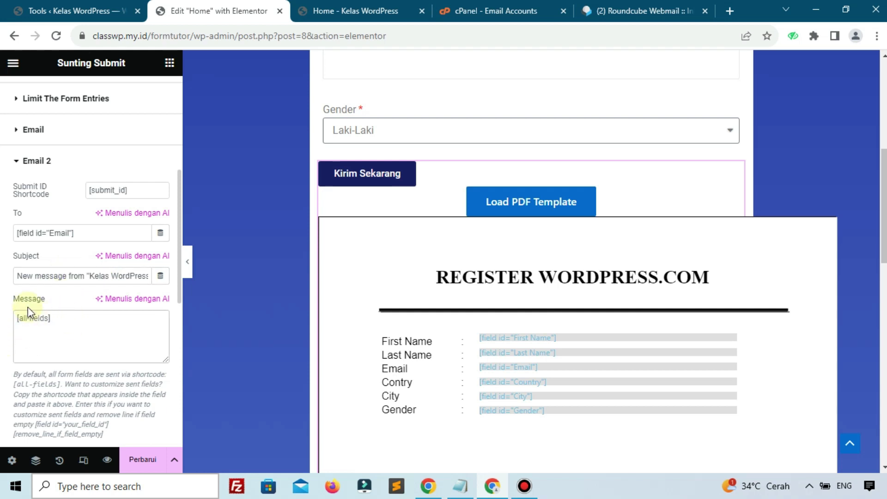
left_click_drag(76, 321, 17, 318)
scroll(69, 299, "down", 7)
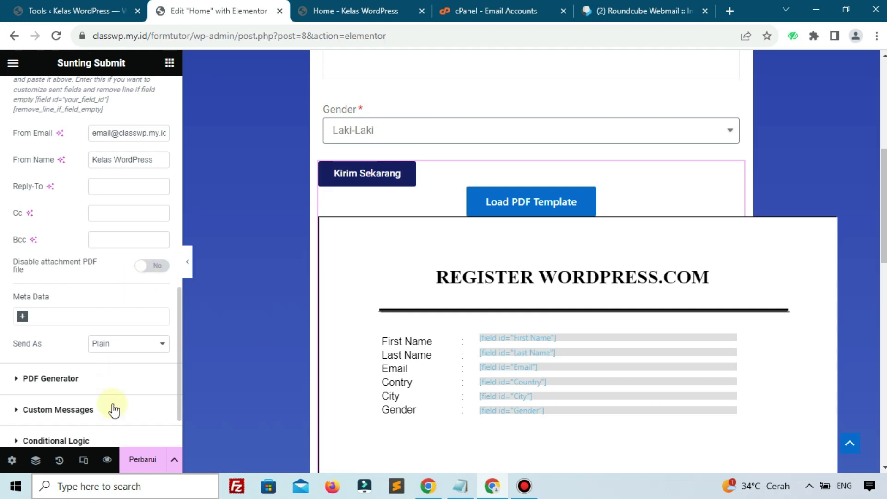
left_click(143, 461)
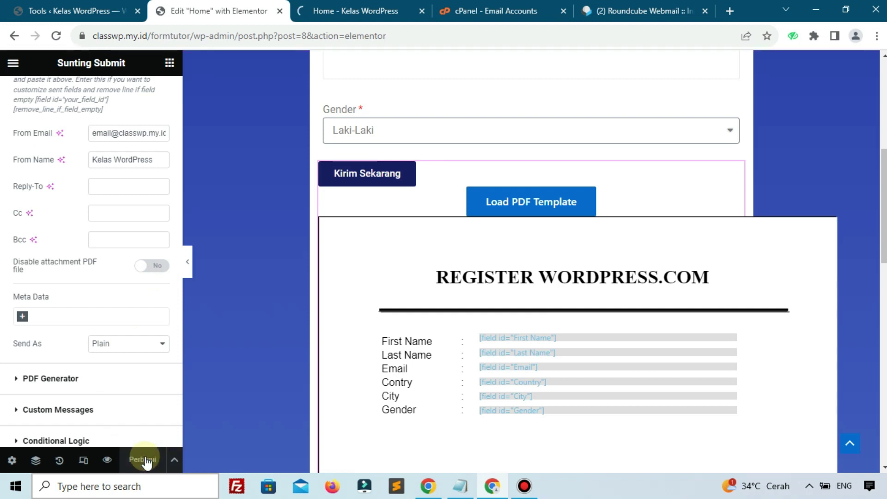
Step: Switch to the Home page preview and reload it
left_click(614, 7)
left_click(359, 12)
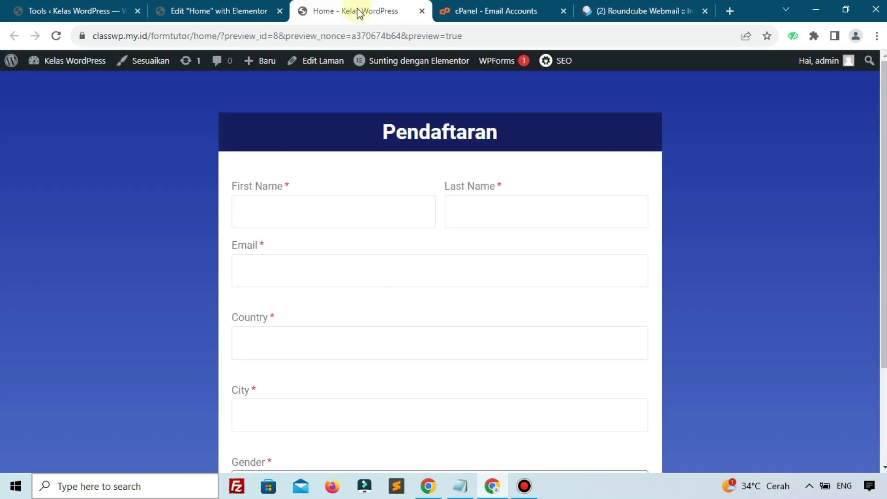
left_click(293, 220)
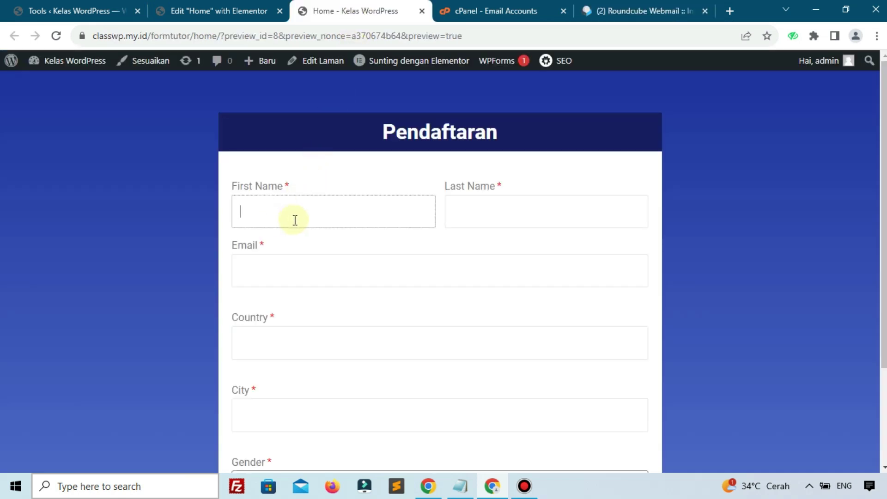
left_click(56, 35)
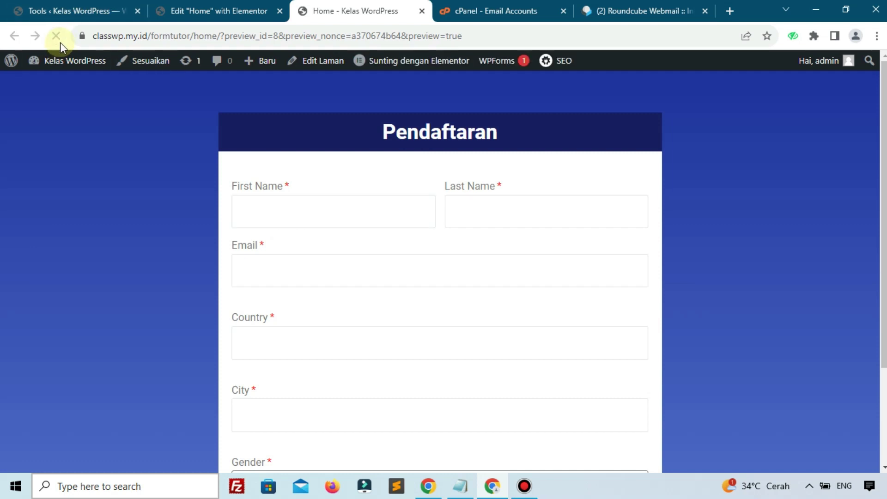
Step: Enter the registrant's first and last name, correcting typos along the way
left_click(275, 205)
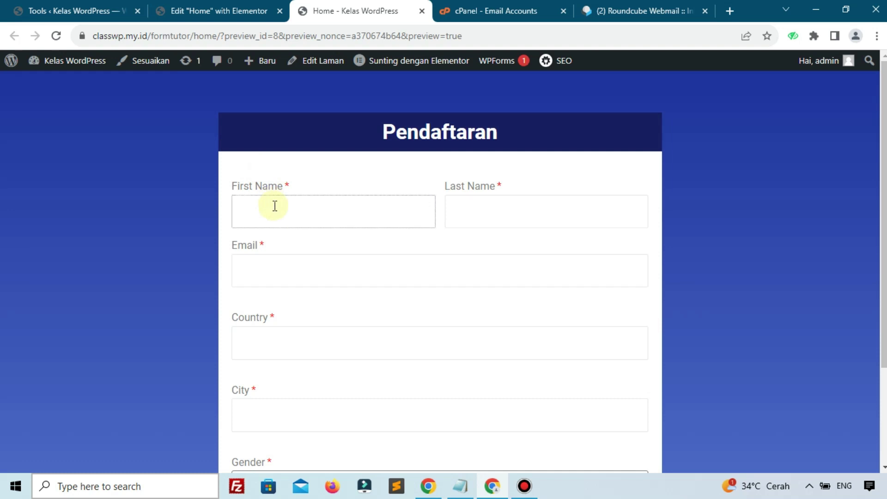
left_click(503, 214)
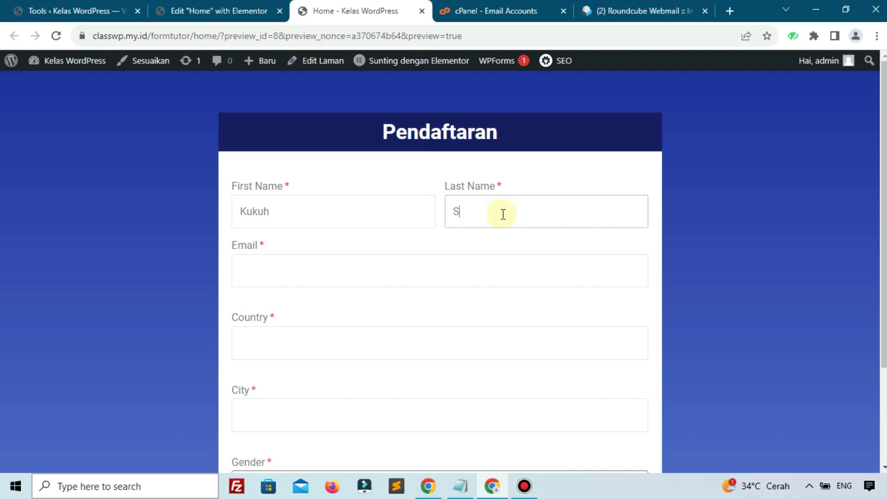
Step: Paste the registrant's e-mail and enter country Indonesia and city Semarang
left_click(421, 274)
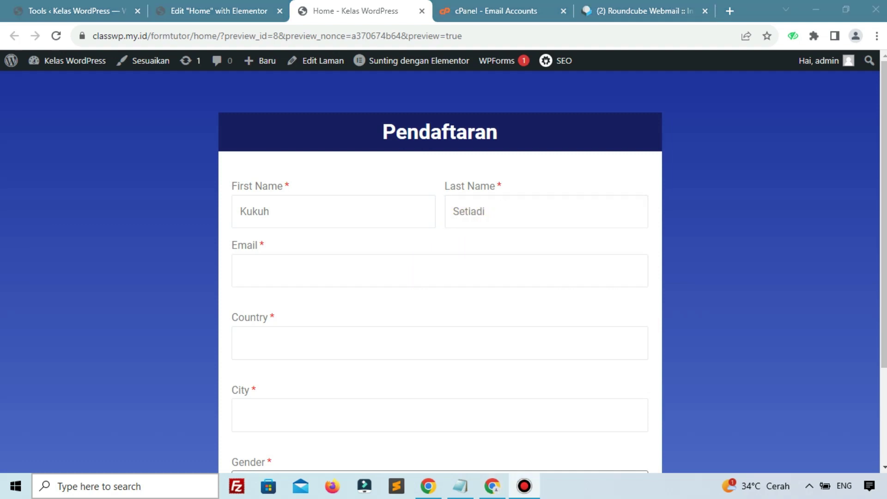
left_click(462, 266)
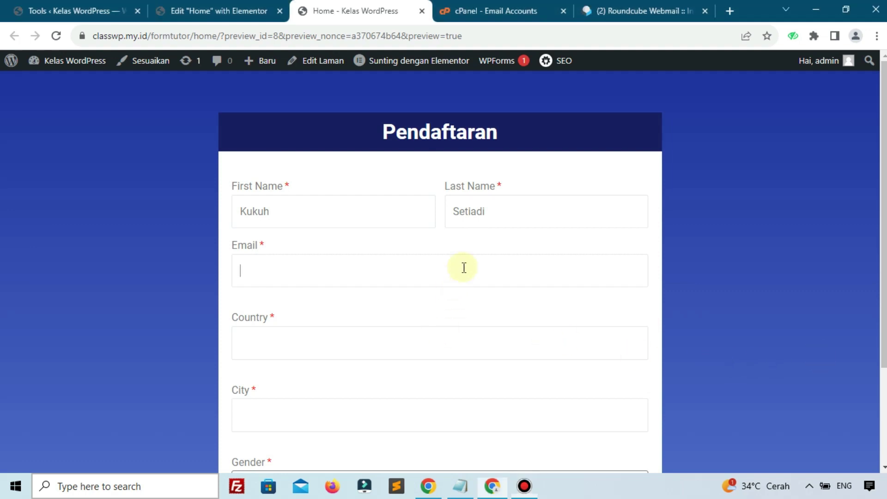
key("ctrl+v")
left_click(439, 334)
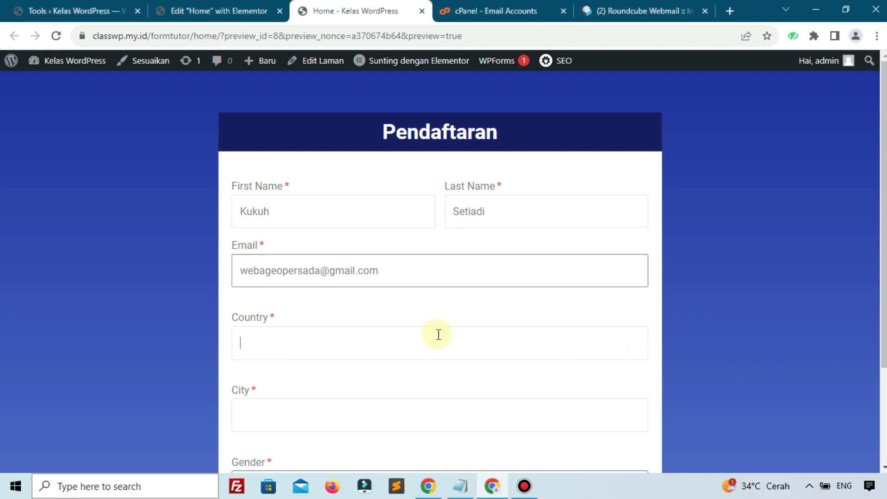
type("Indon")
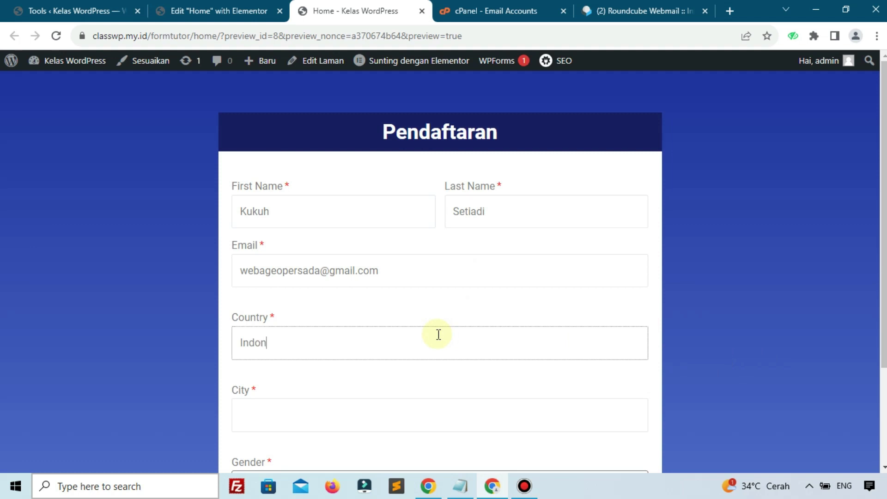
type("esia")
left_click(403, 417)
type("sEemarang")
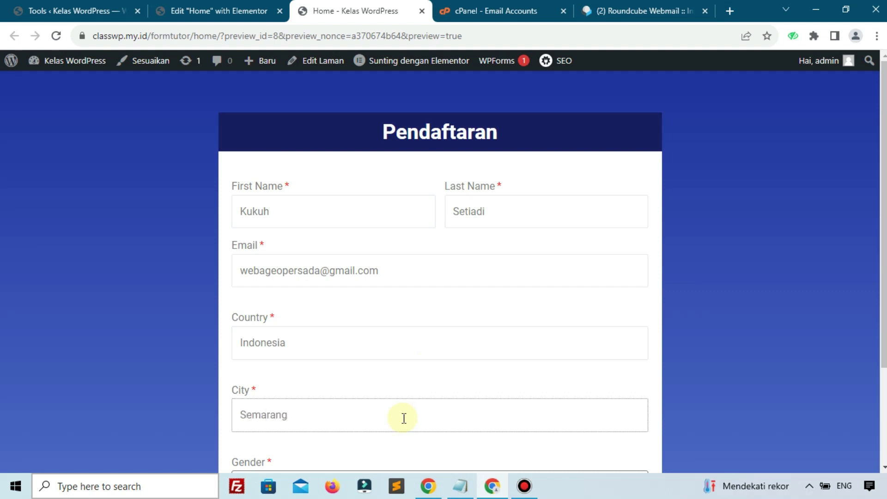
Step: Keep gender Laki-Laki, submit with Kirim Sekarang, and open the new registration email in webmail
scroll(404, 418, "down", 3)
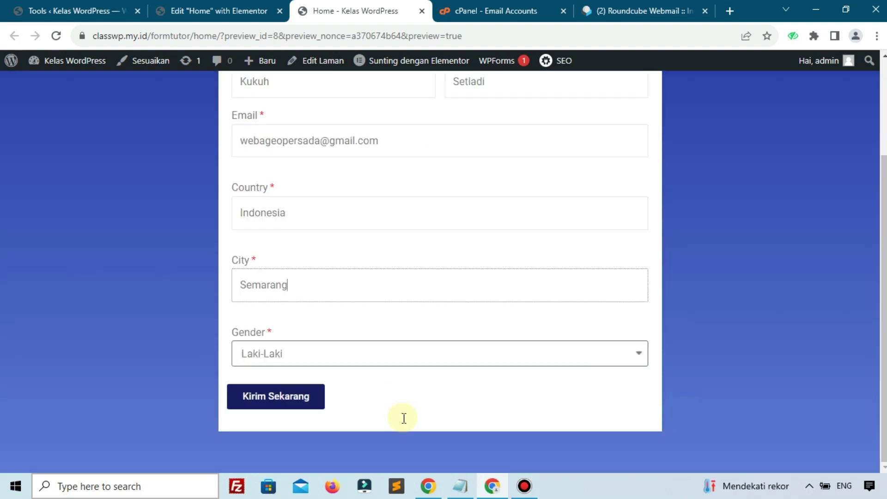
left_click(333, 354)
left_click(280, 374)
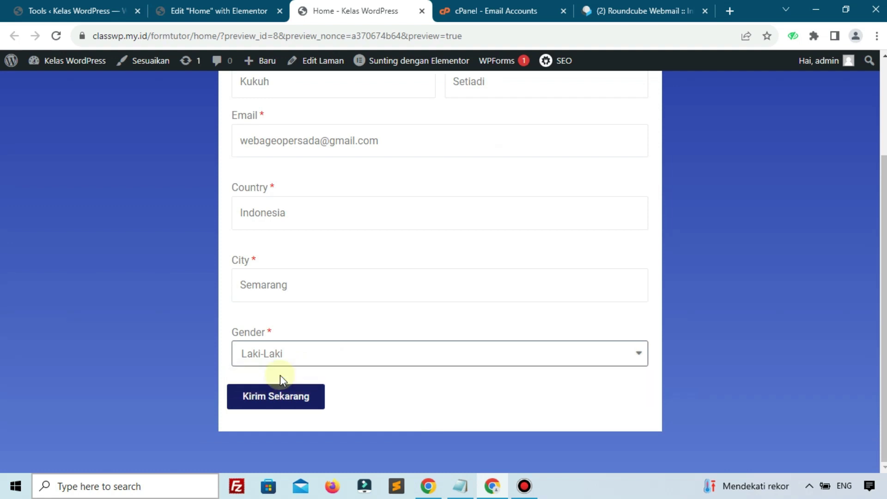
left_click(278, 395)
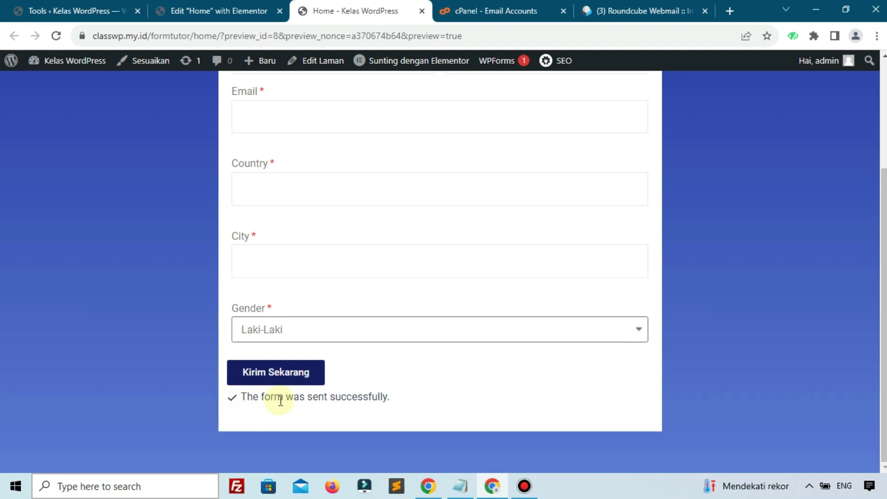
left_click(634, 10)
left_click(308, 141)
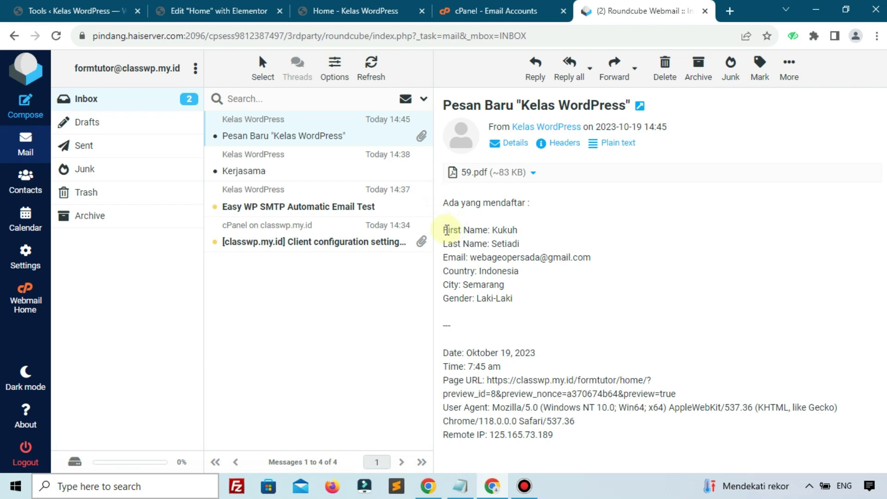
Step: Check the submitted details and the maximized 59.pdf attachment, then bring up the Gmail window
left_click_drag(448, 230, 467, 259)
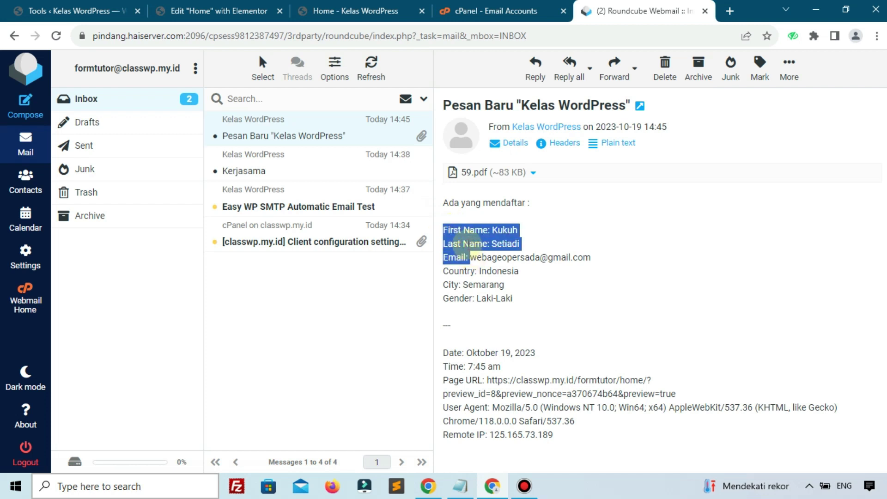
left_click(467, 241)
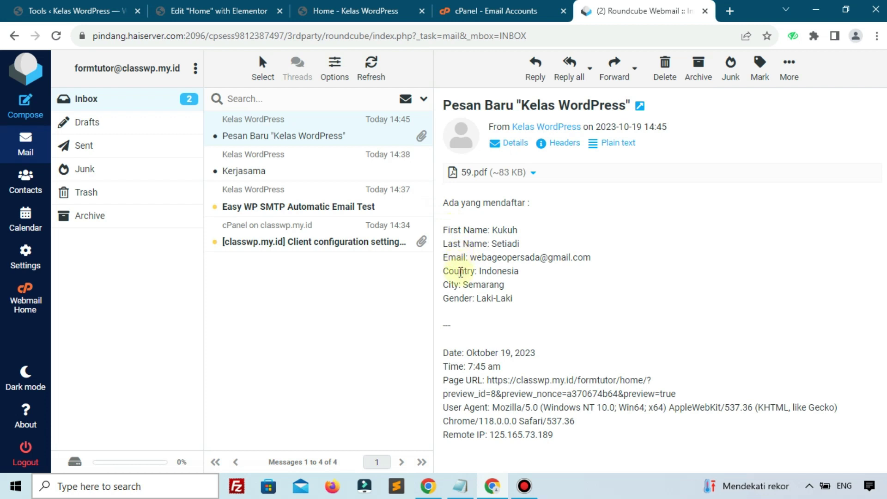
left_click(472, 172)
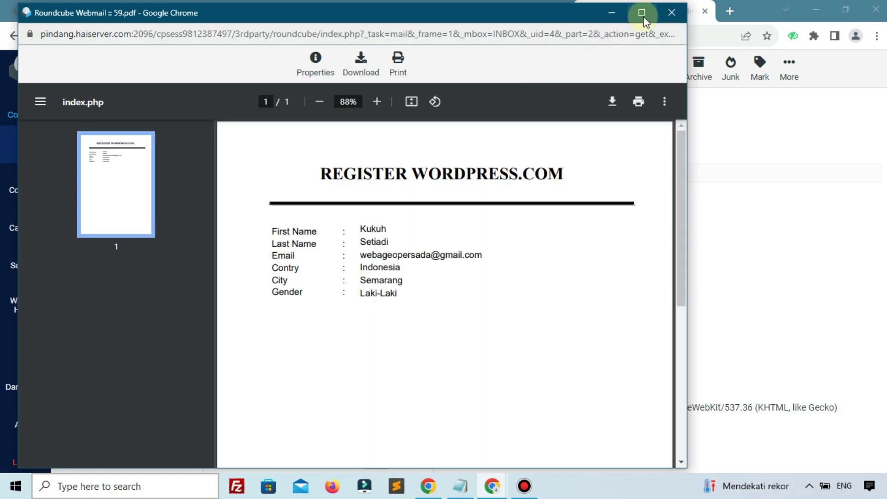
left_click(642, 15)
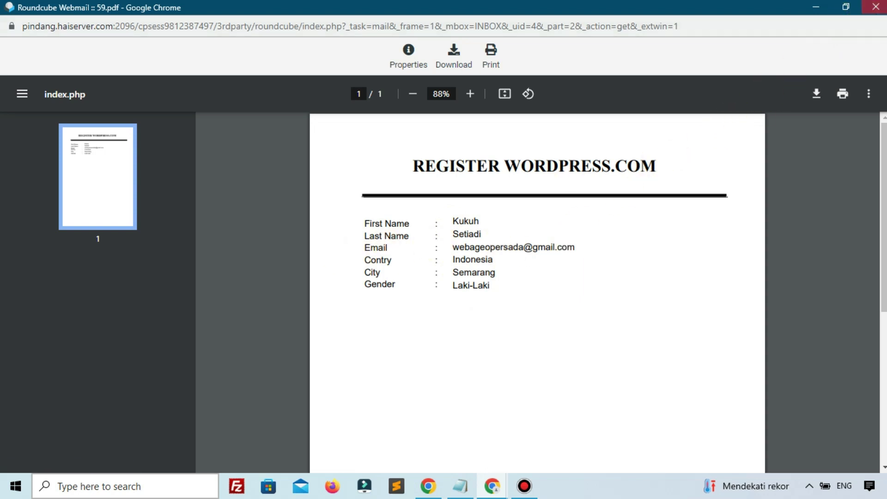
left_click(876, 7)
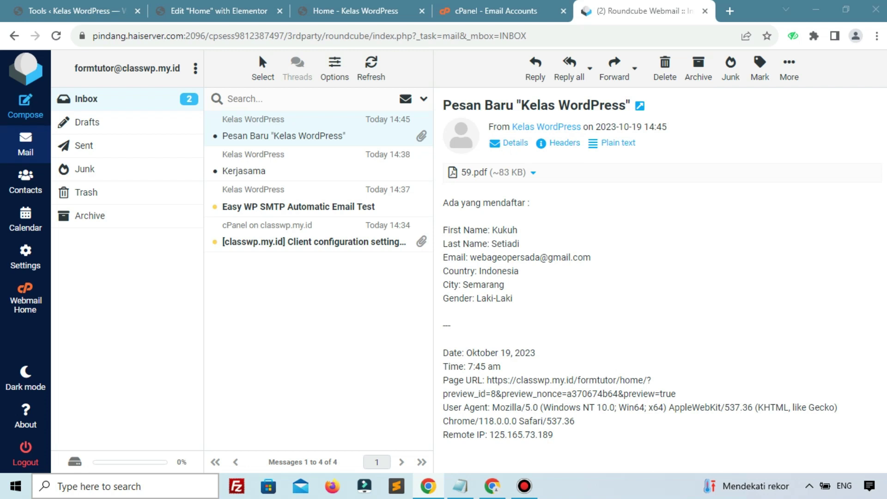
left_click(852, 147)
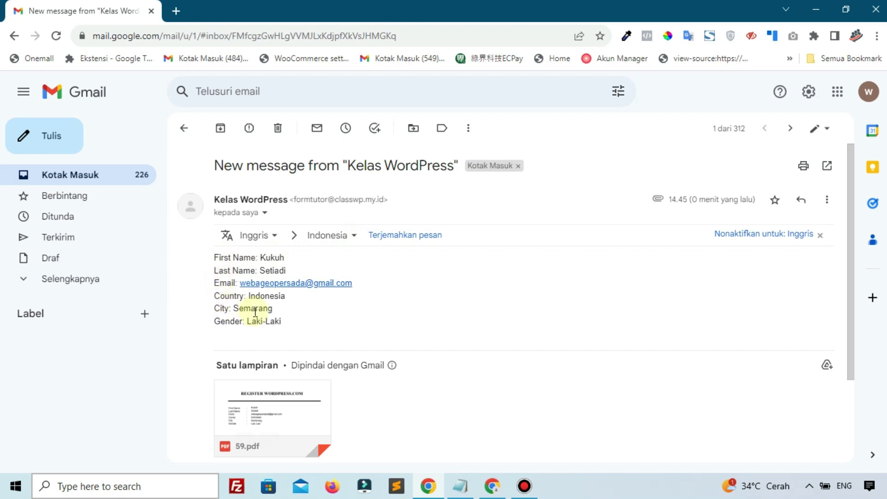
Step: Preview the 59.pdf attachment in the registrant's Gmail, then move Gmail aside to reveal Roundcube
scroll(280, 363, "down", 2)
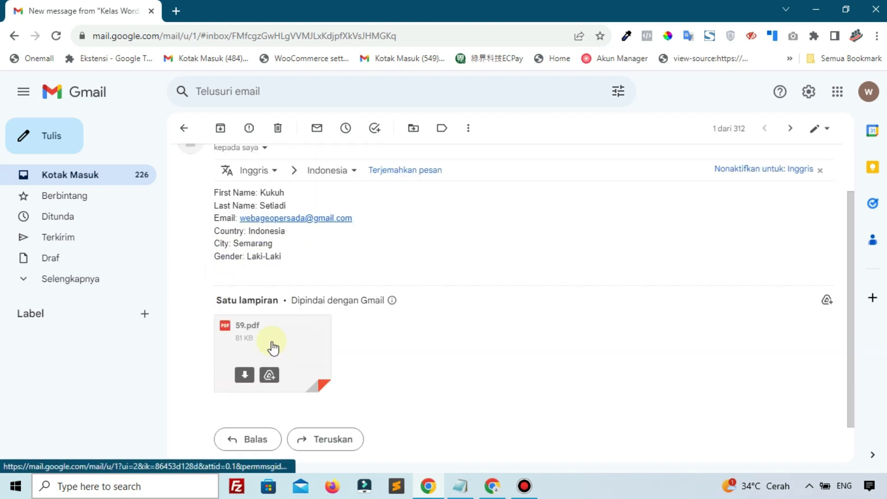
left_click(273, 348)
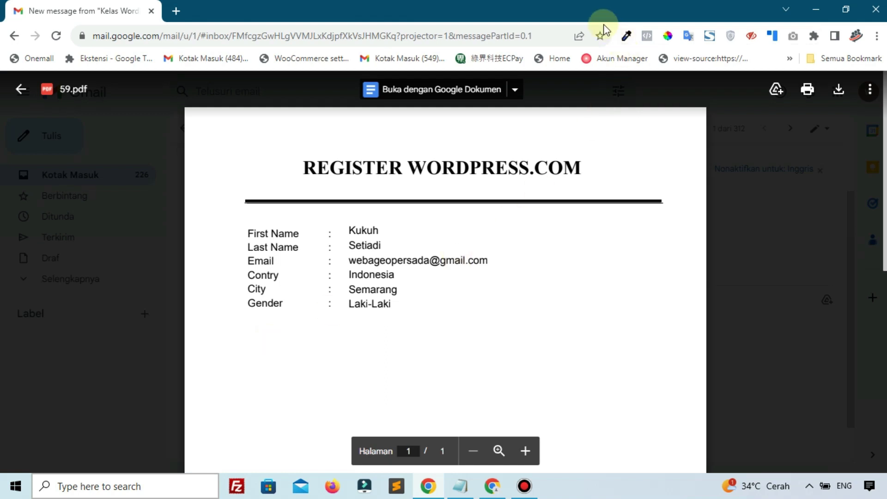
left_click_drag(584, 16, 689, 69)
left_click_drag(134, 60, 881, 61)
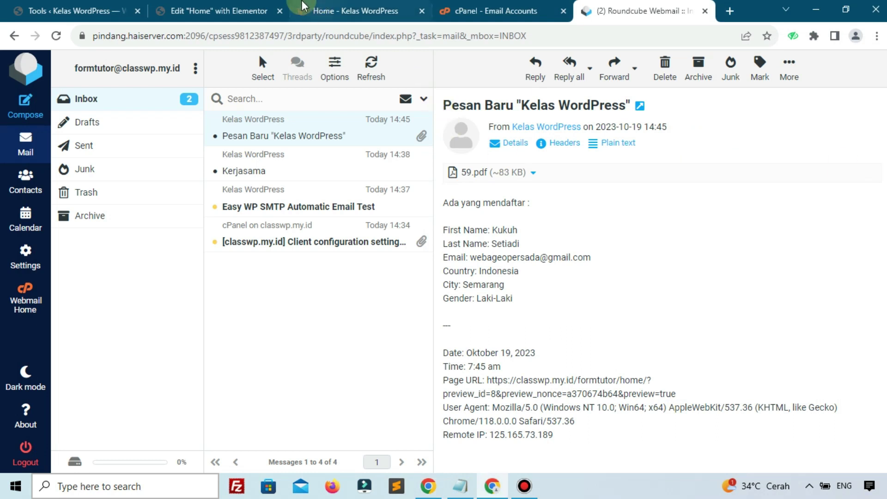
Step: Go to the PAFE Form Database entries under Piotnet Addons in WordPress admin
left_click(278, 12)
left_click(367, 11)
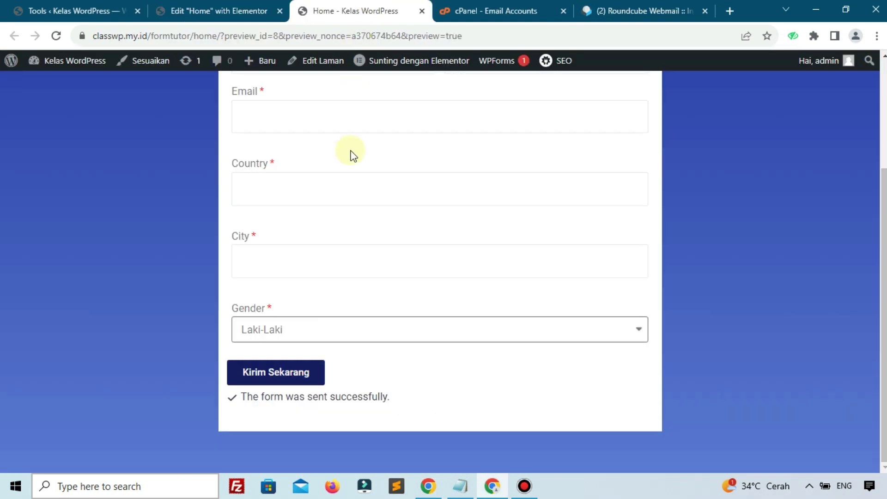
scroll(351, 155, "up", 3)
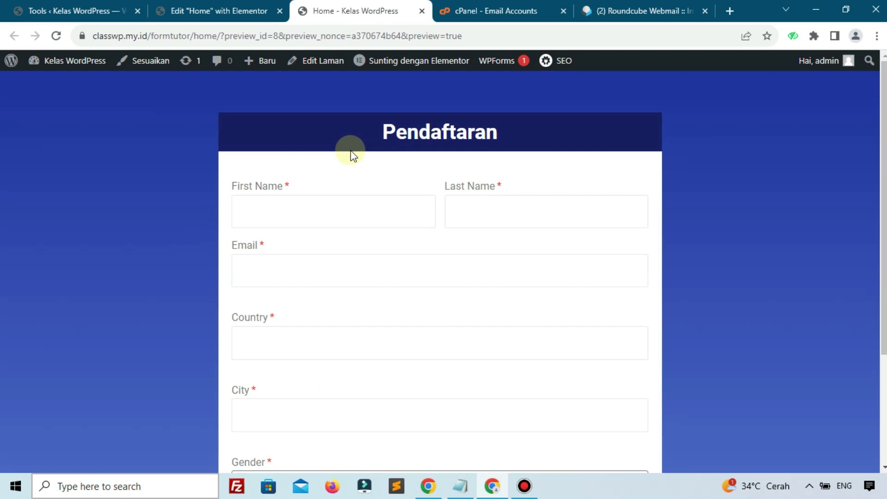
left_click(69, 10)
mouse_move(61, 184)
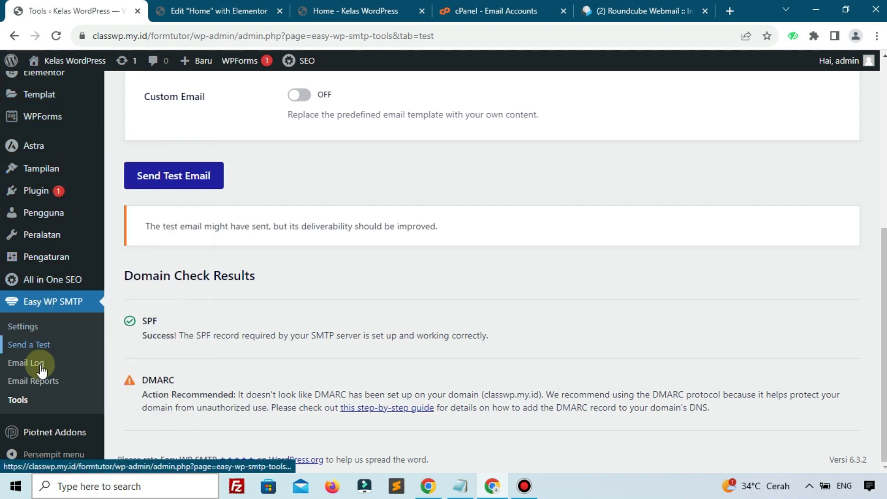
mouse_move(40, 432)
left_click(155, 352)
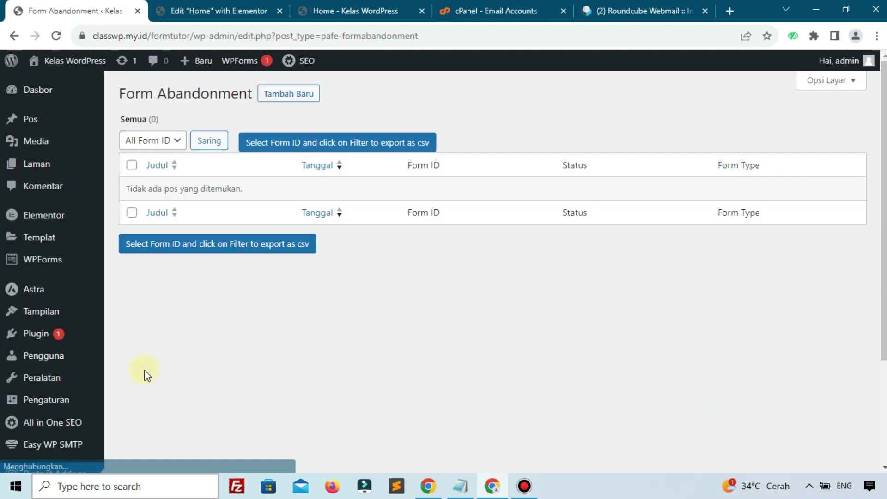
scroll(141, 379, "down", 3)
left_click(52, 410)
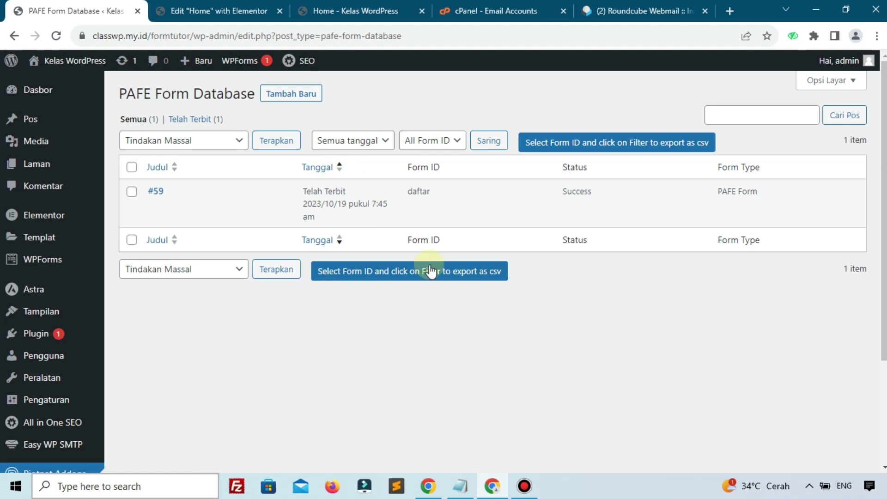
Step: Filter the submissions to Oktober 2023 and the daftar form with Saring
left_click(132, 192)
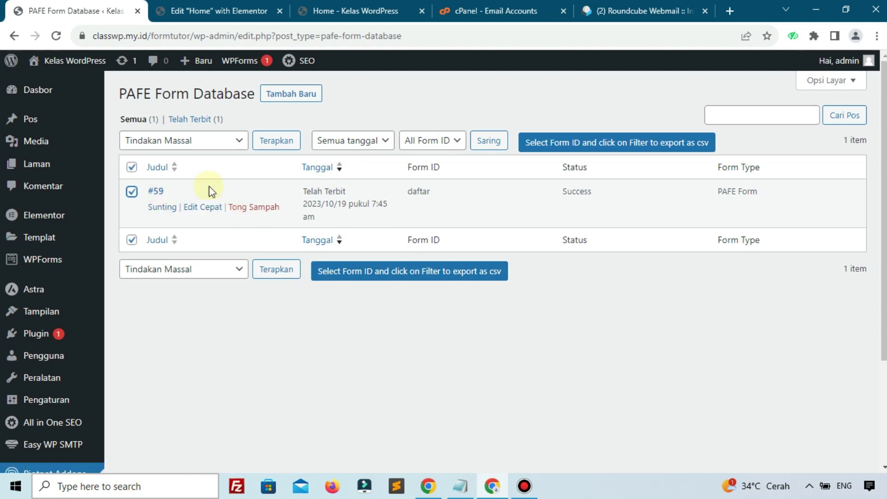
left_click(543, 145)
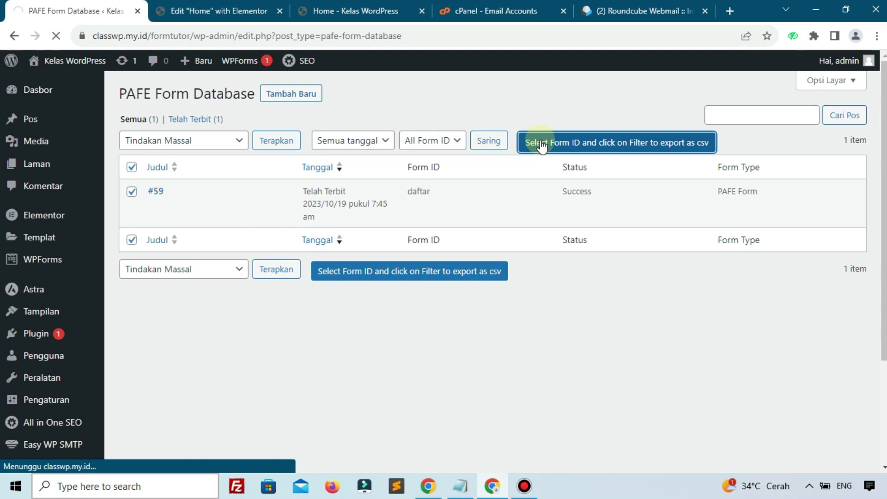
left_click(132, 192)
left_click(370, 145)
left_click(362, 170)
left_click(422, 141)
left_click(417, 170)
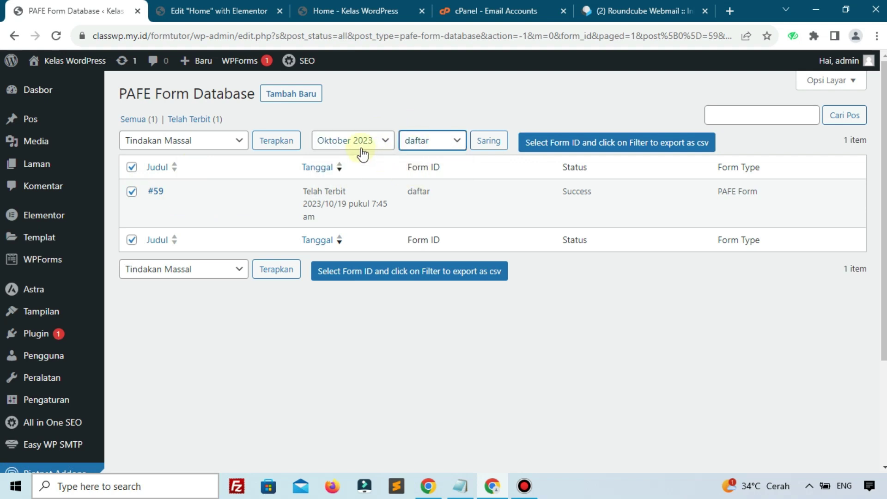
left_click(413, 277)
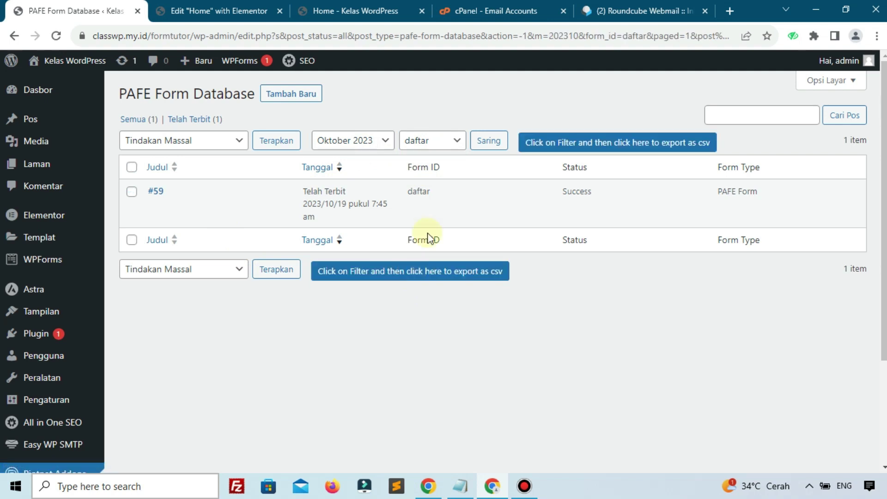
Step: Tick entry #59, export it as CSV, and open pafe-form-database.csv
left_click(132, 192)
left_click(586, 147)
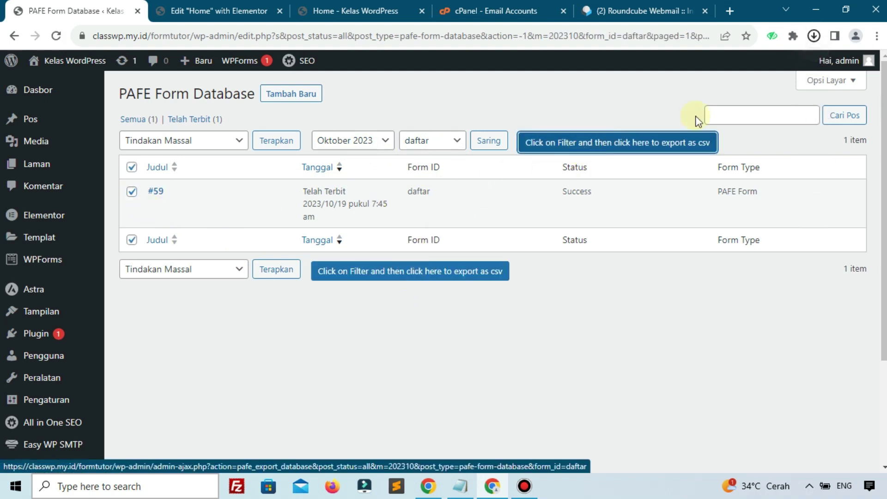
left_click(813, 36)
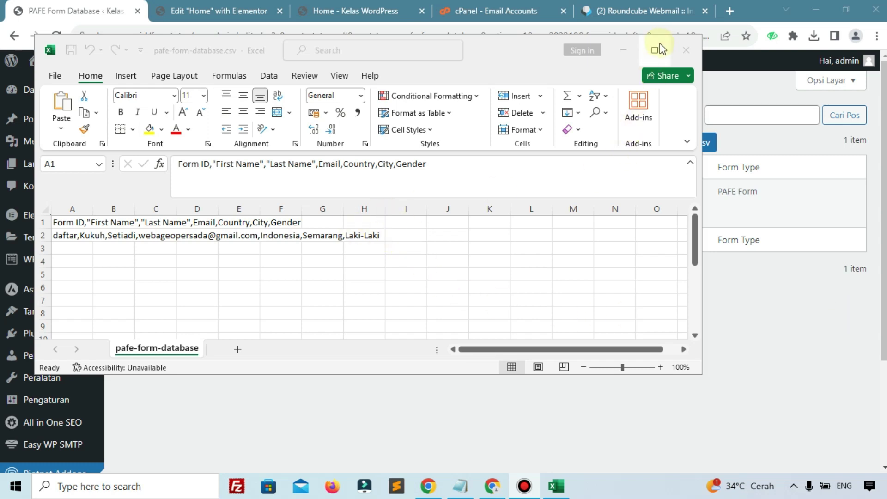
Step: Split A1:A2 into separate columns with Text to Columns, Delimited by Comma
left_click(660, 49)
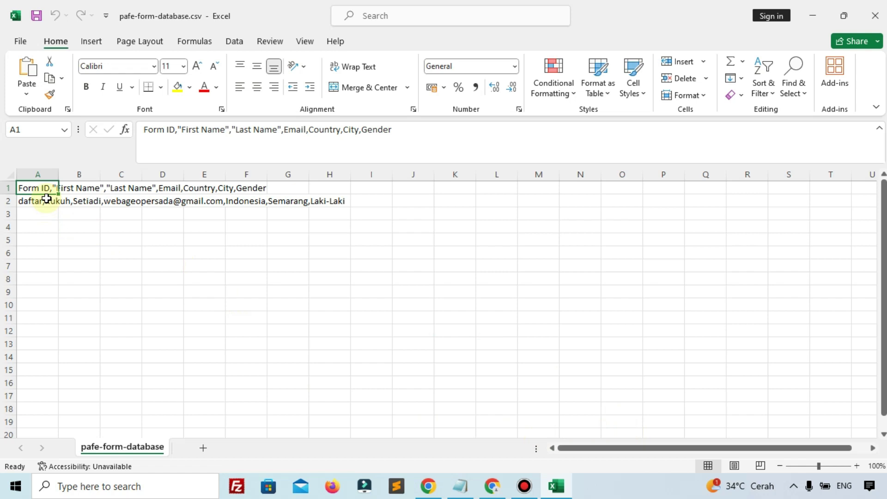
left_click(42, 202, "shift")
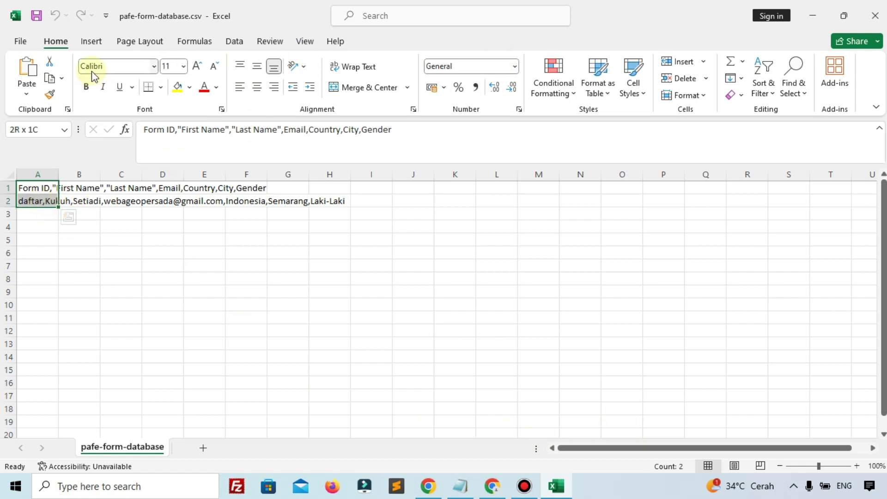
left_click(234, 41)
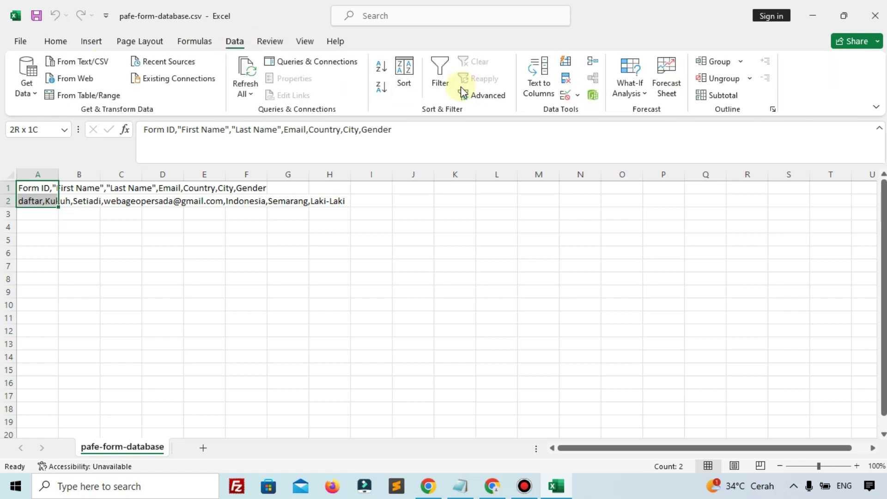
left_click(539, 85)
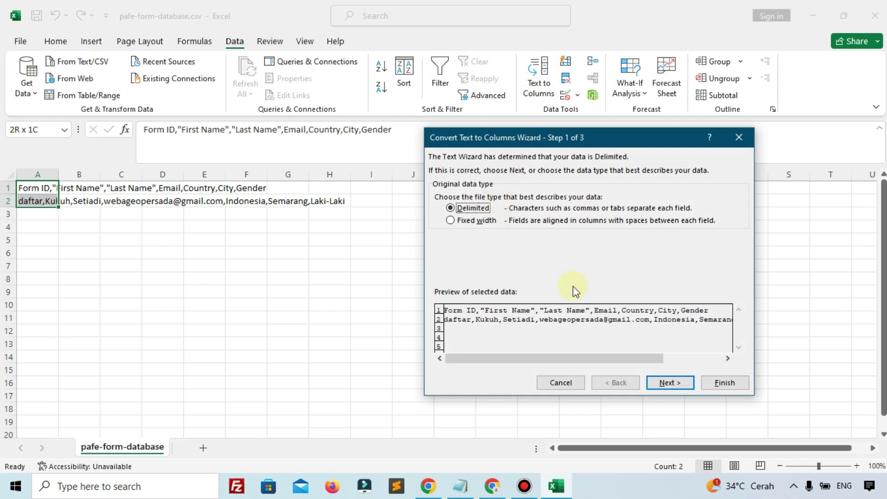
left_click(667, 383)
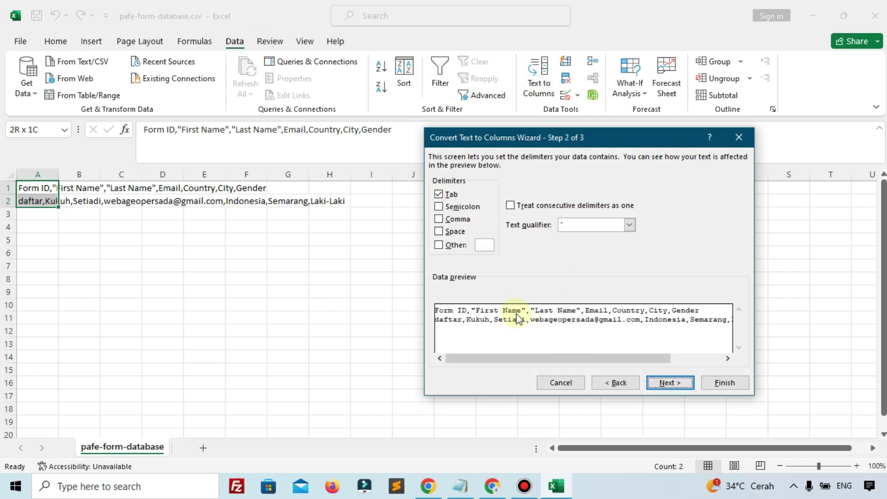
left_click(459, 220)
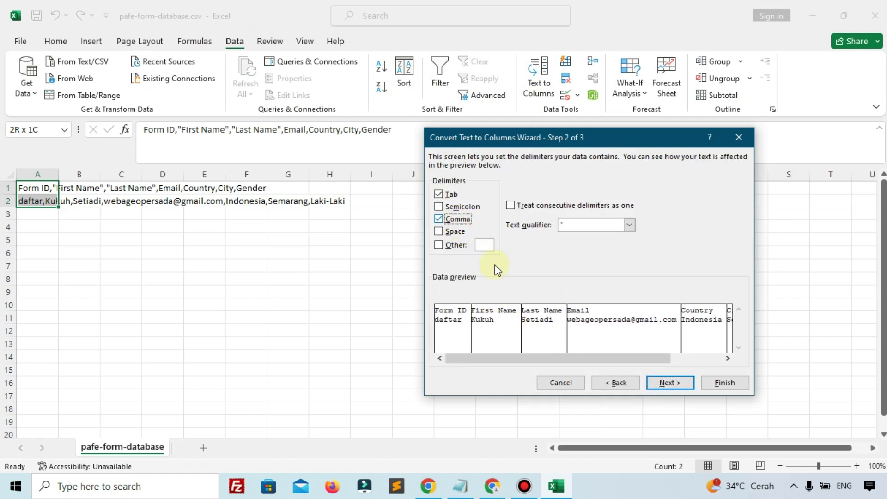
left_click(670, 386)
left_click(710, 382)
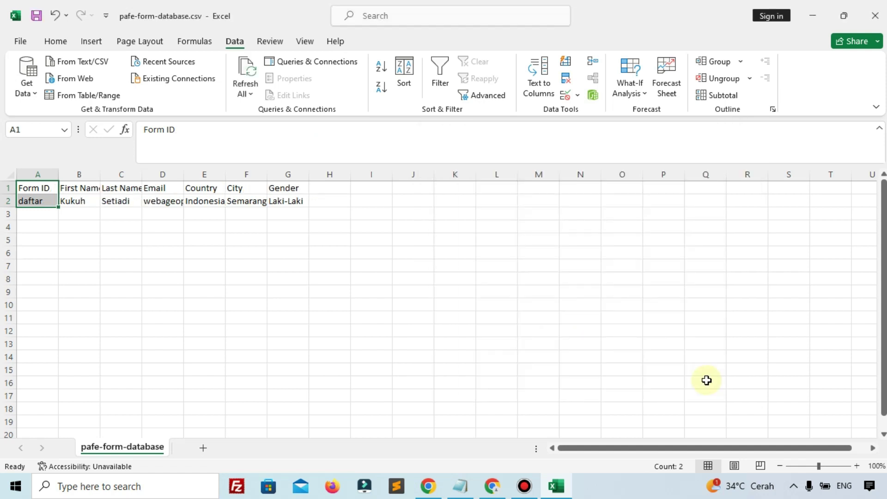
Step: Widen columns A, C and D to show full entries, then close Excel and return to Chrome
left_click_drag(58, 174, 475, 181)
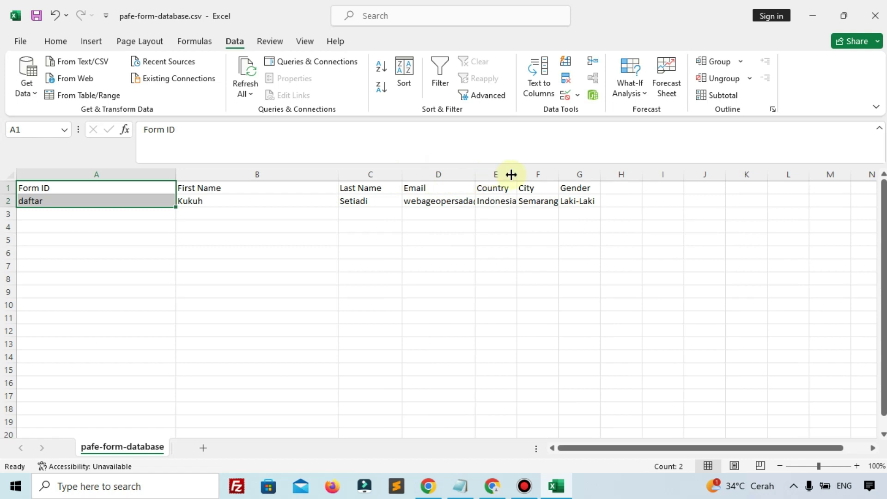
left_click_drag(401, 176, 440, 179)
left_click(277, 199)
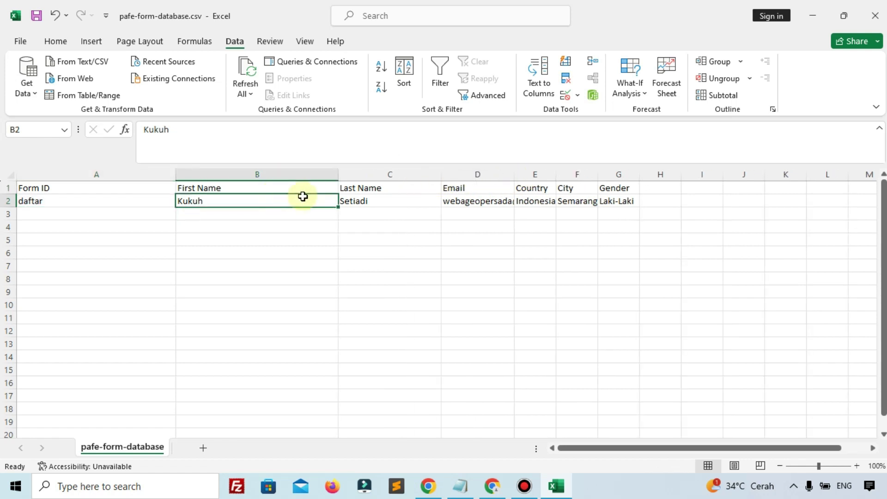
left_click_drag(517, 180, 785, 178)
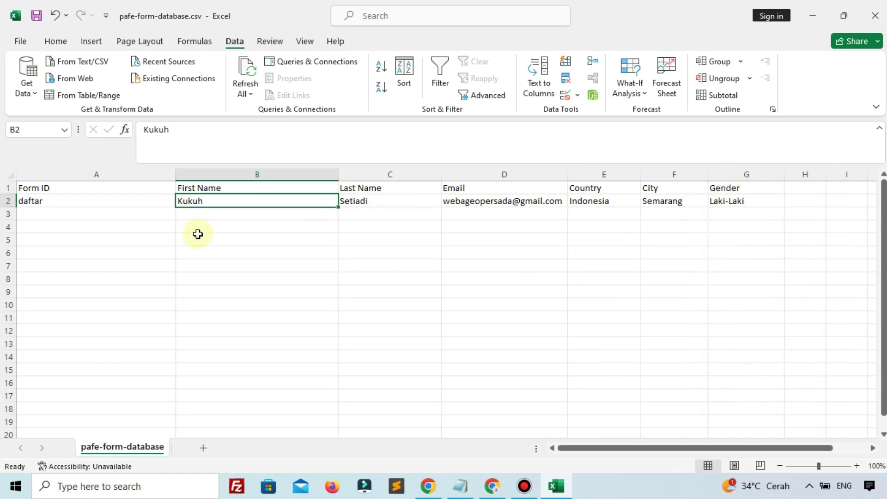
scroll(269, 268, "down", 3)
scroll(272, 275, "up", 3)
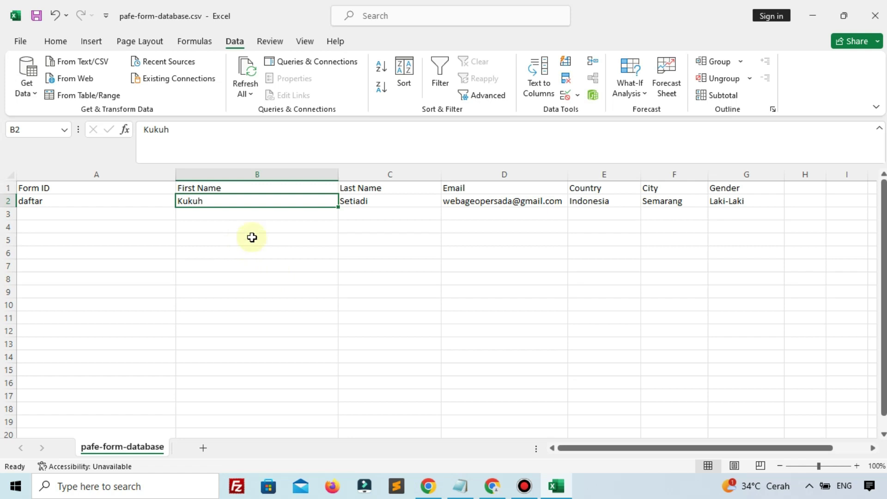
scroll(321, 305, "down", 3)
scroll(365, 302, "up", 3)
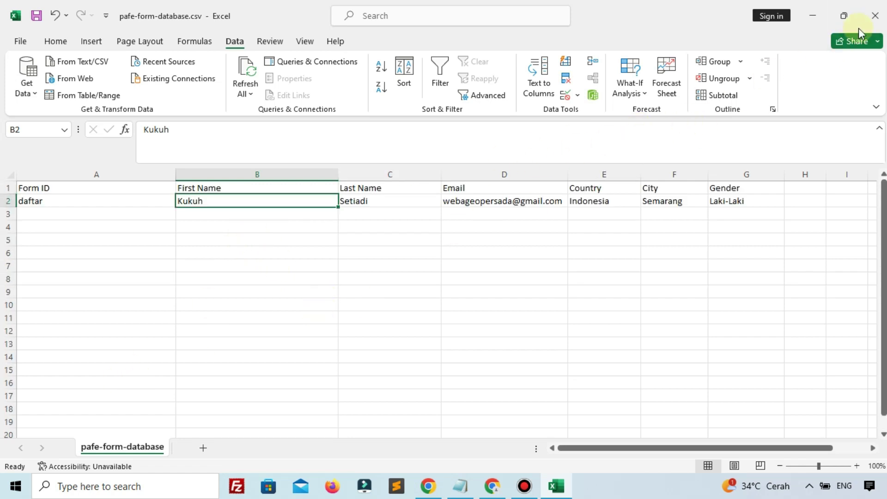
left_click(866, 23)
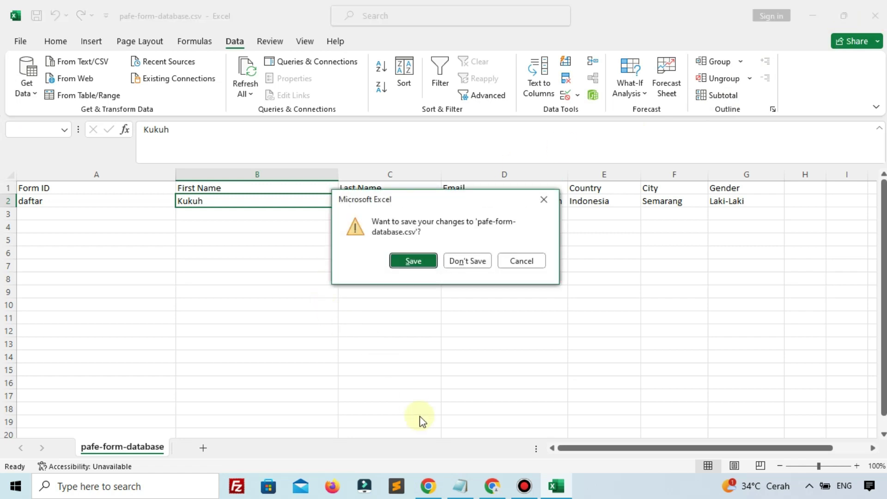
left_click(495, 487)
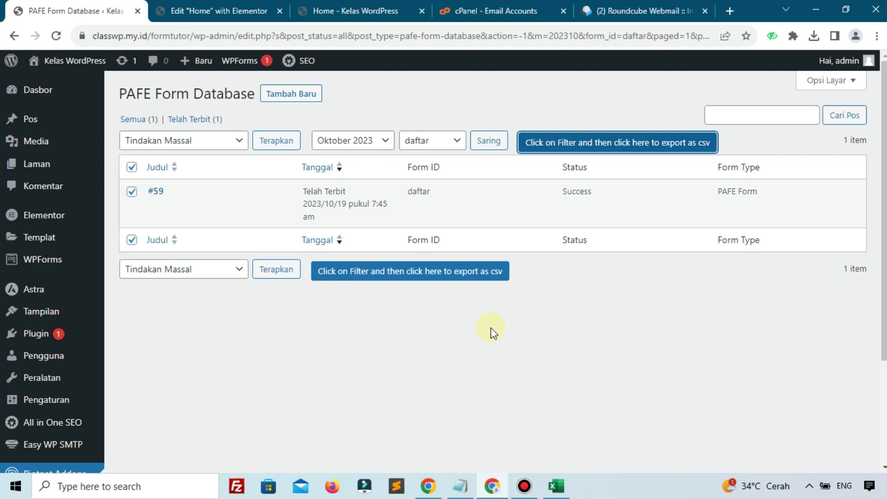